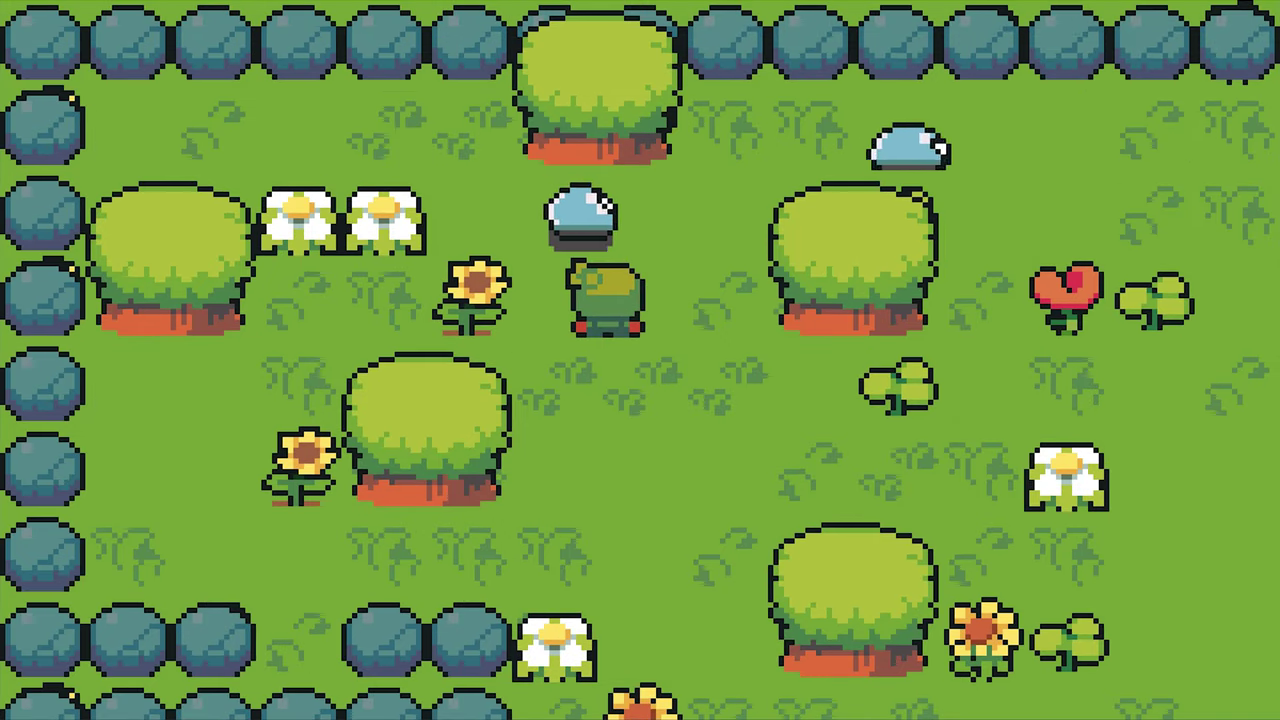
key(Up)
key(Right)
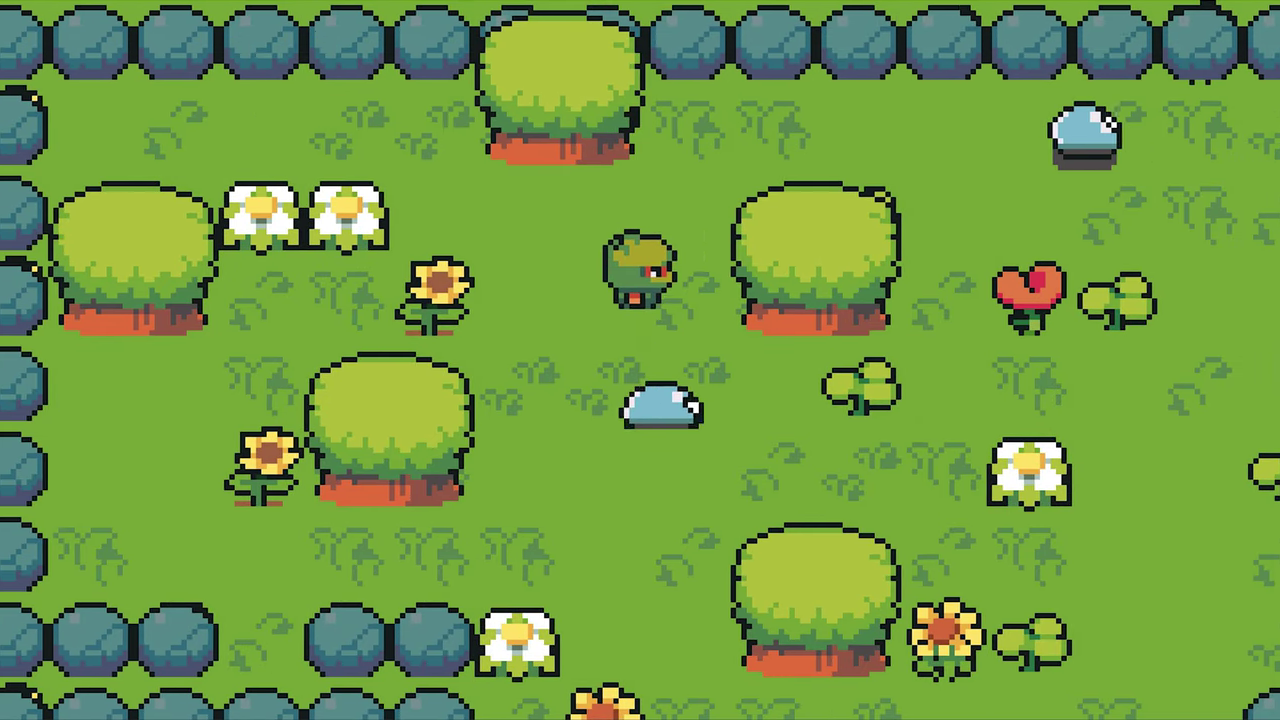
key(Up)
key(Right)
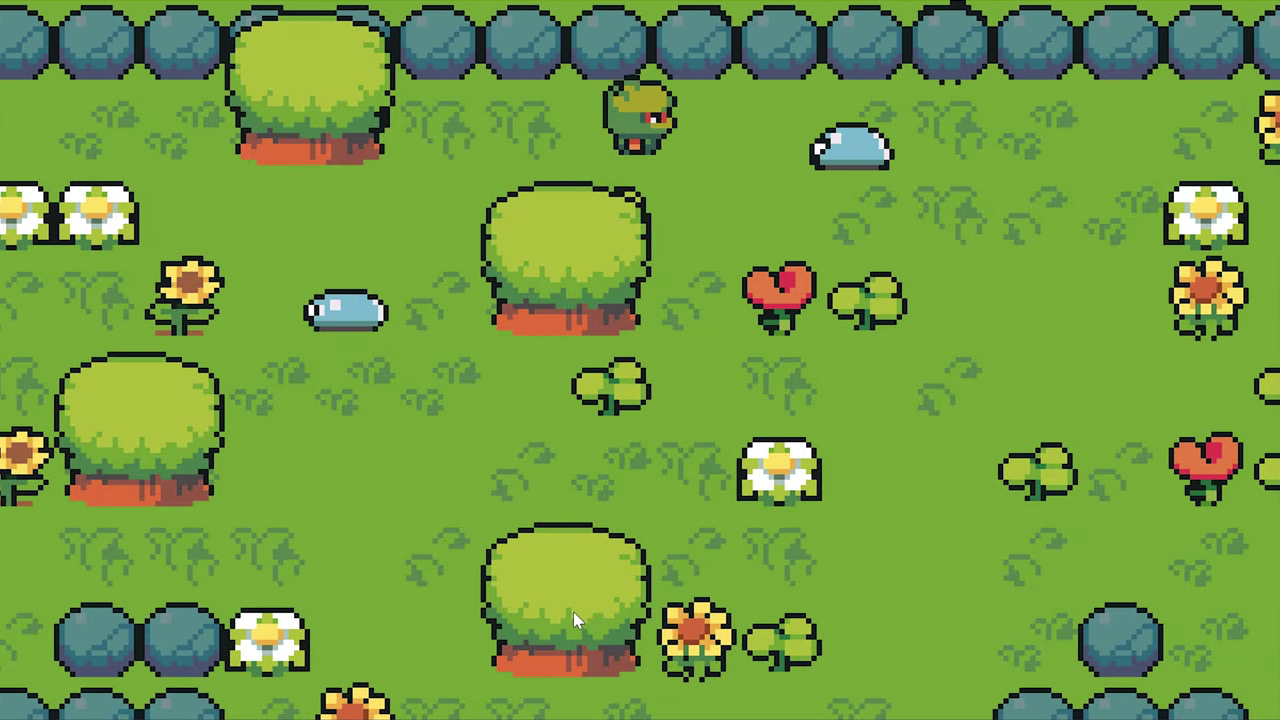
key(Right)
key(Down)
key(Down)
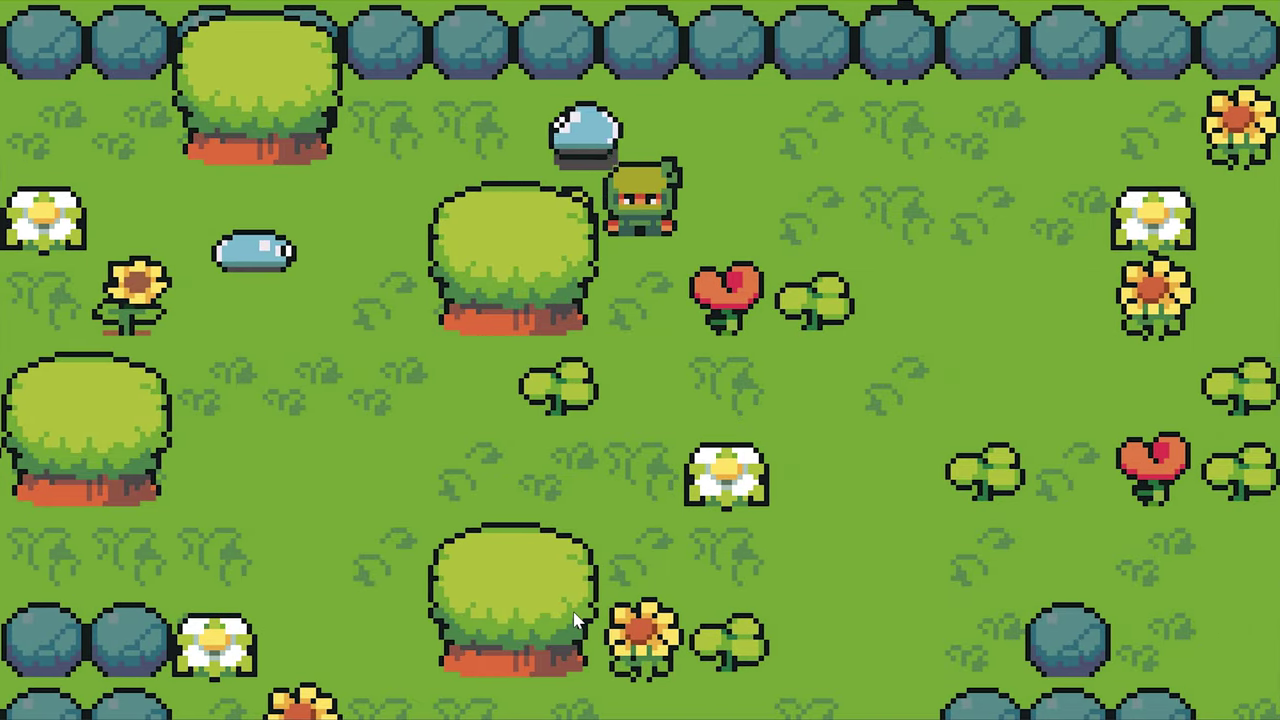
key(Up)
key(Right)
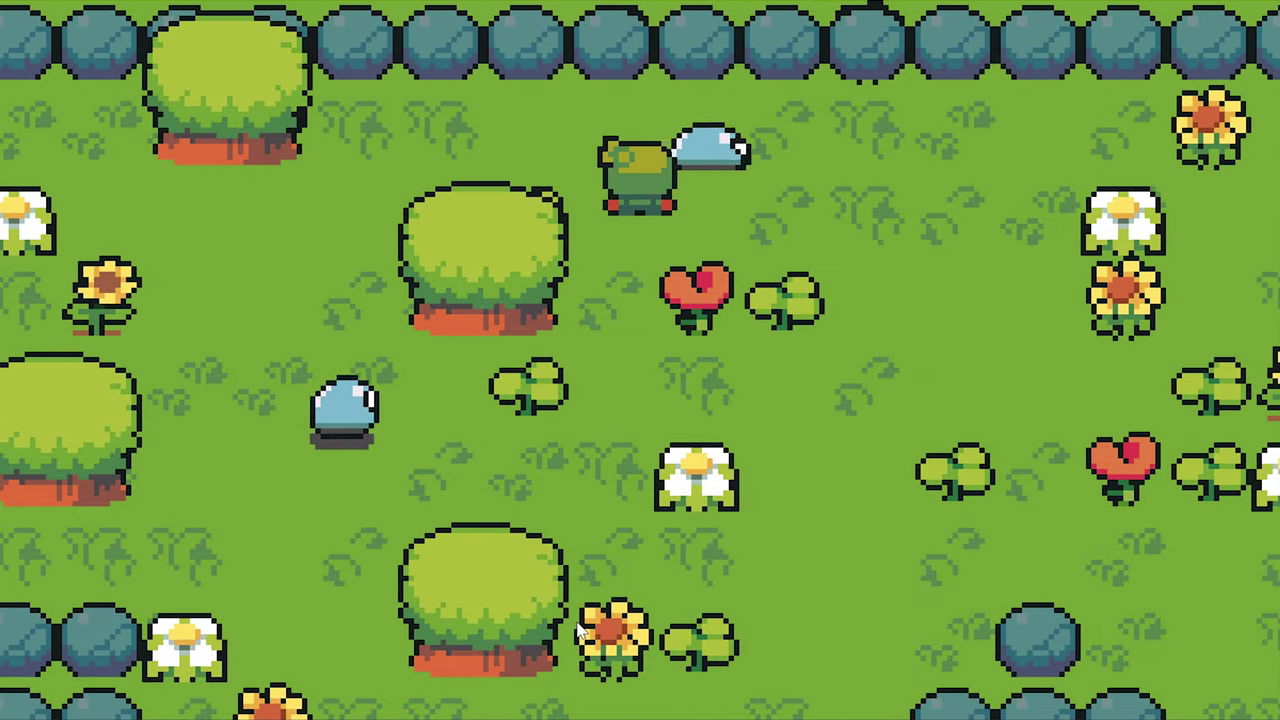
key(Left)
key(Down)
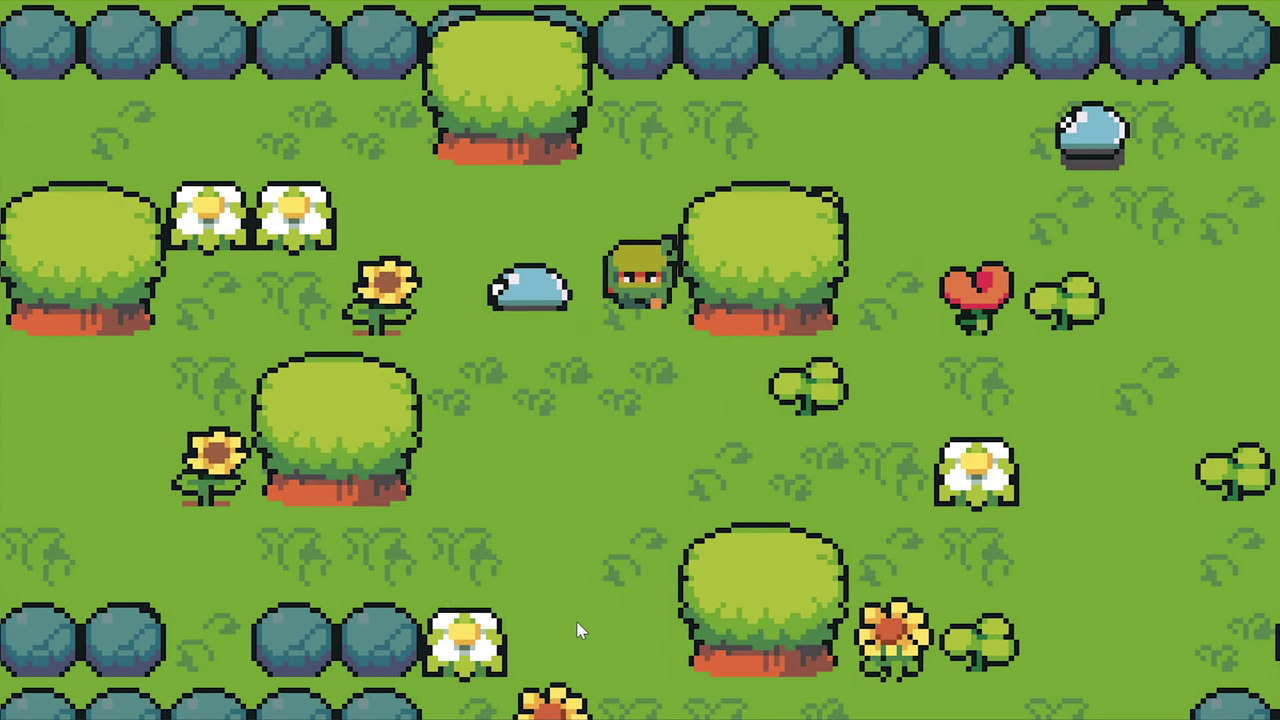
key(Left)
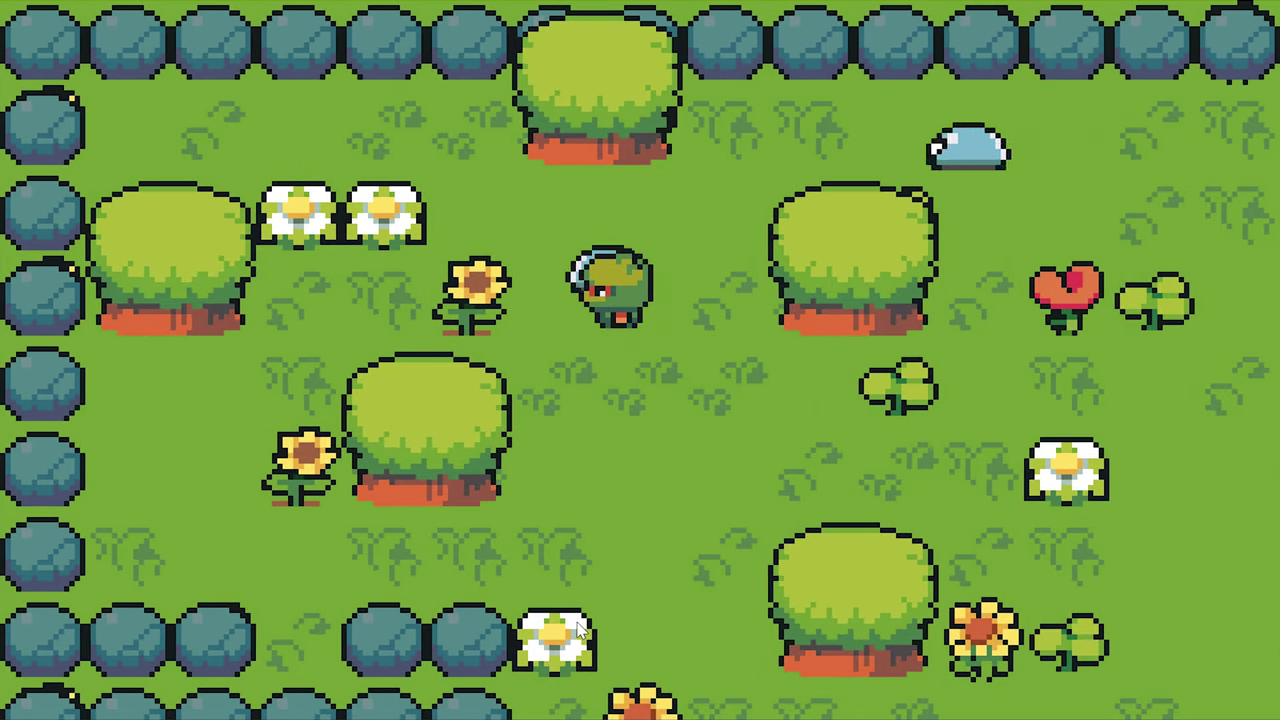
key(Right)
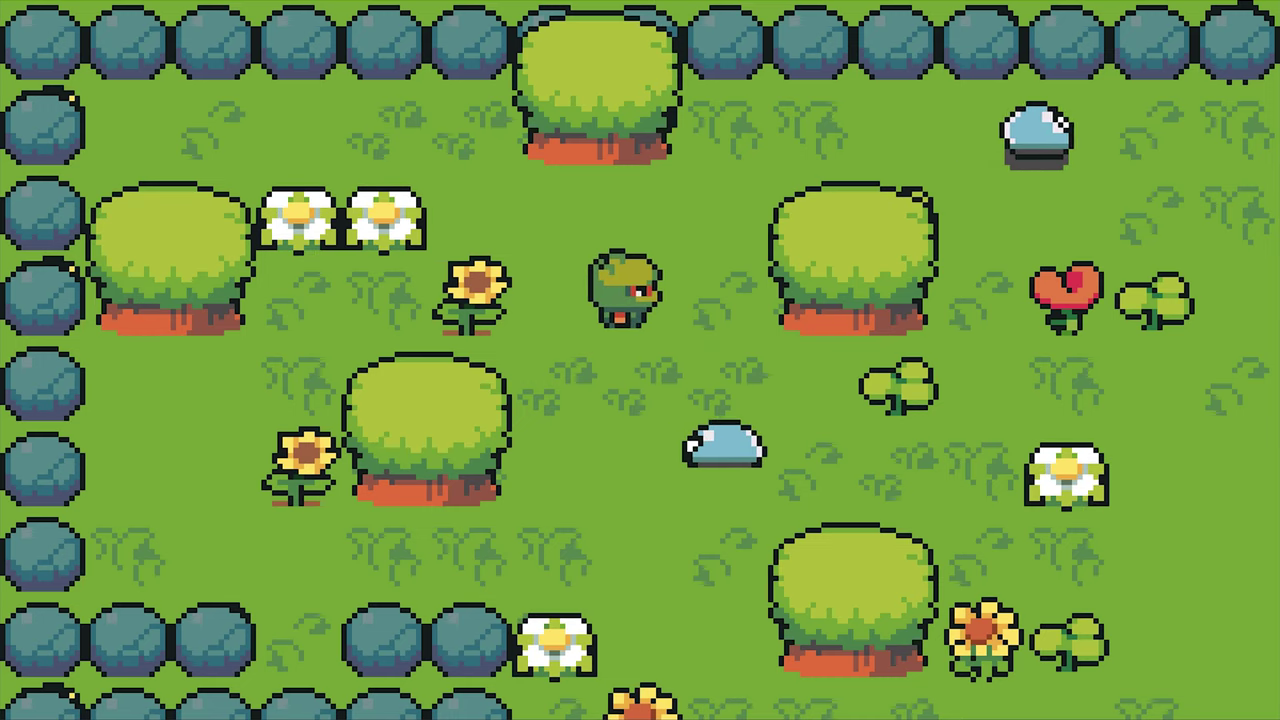
key(Down)
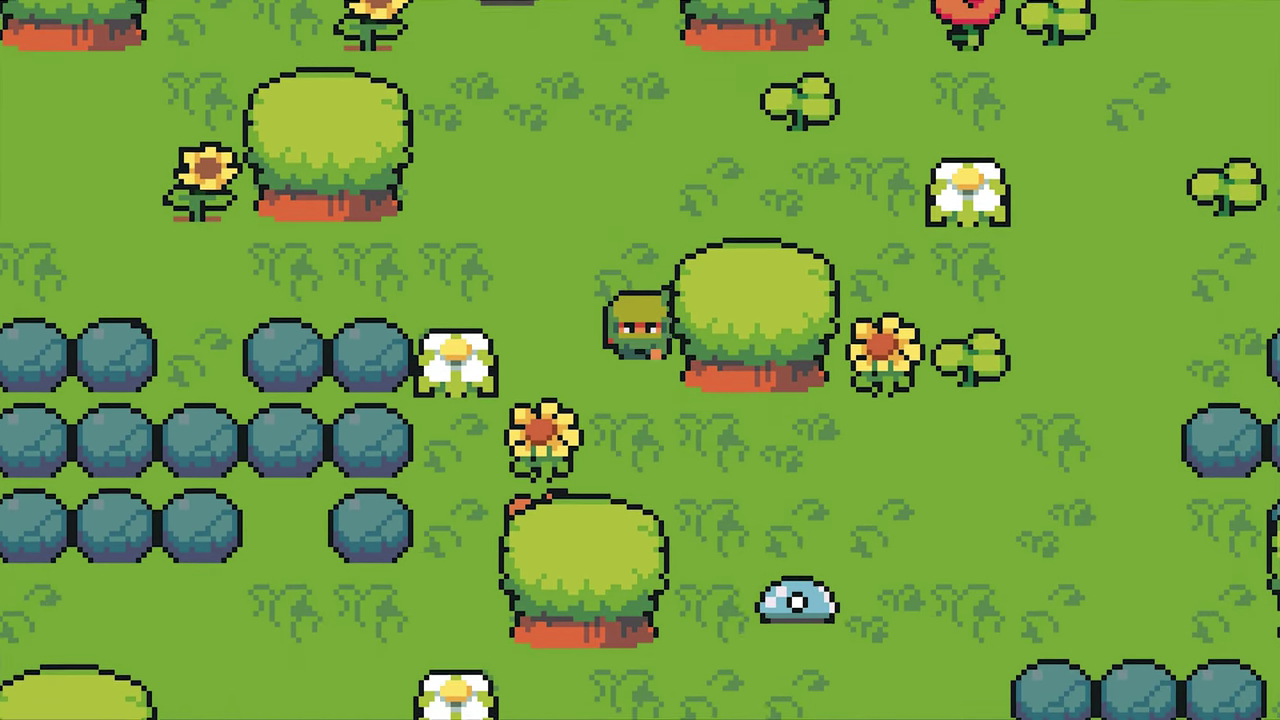
key(Down)
key(Right)
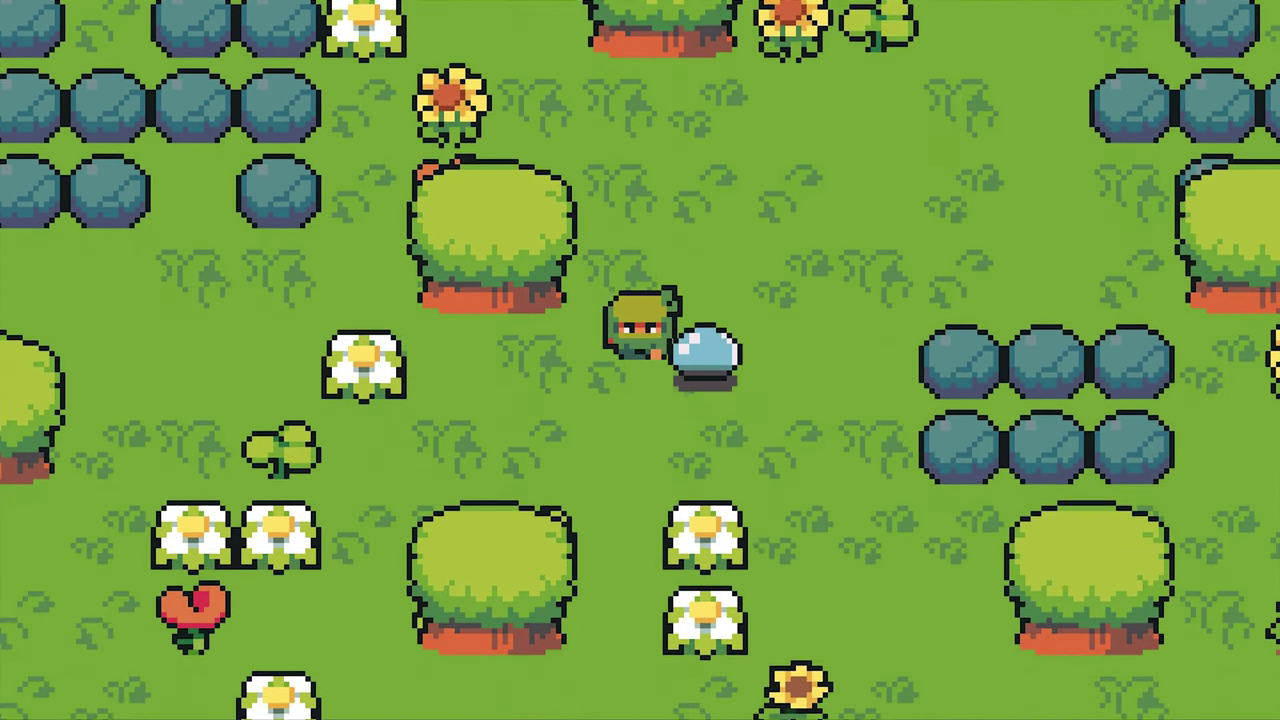
key(Down)
key(Right)
key(Up)
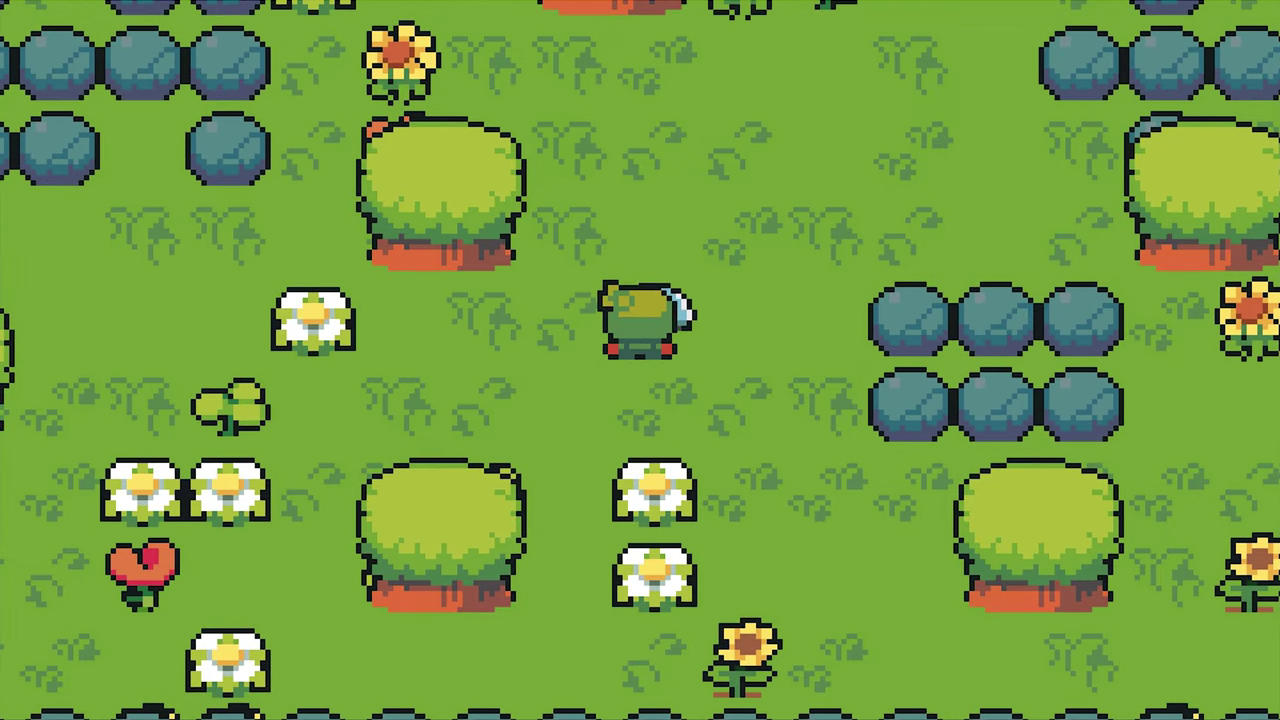
key(Up)
key(Left)
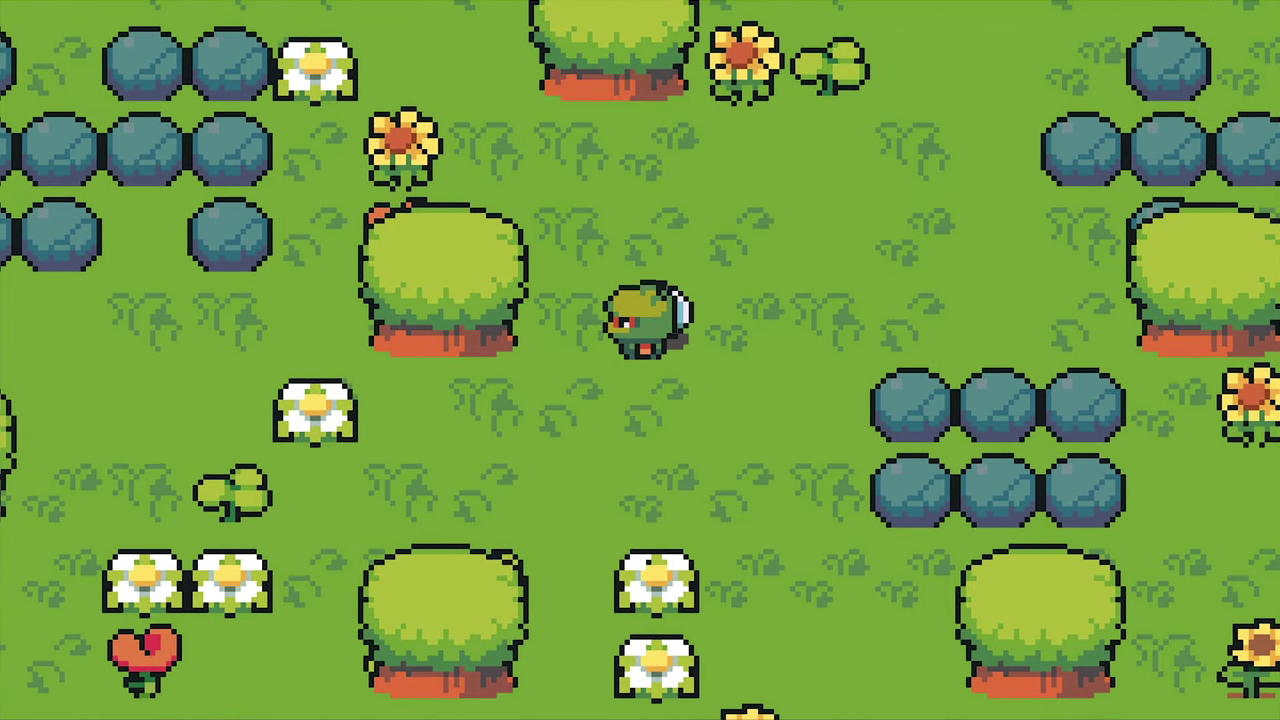
key(Up)
key(Left)
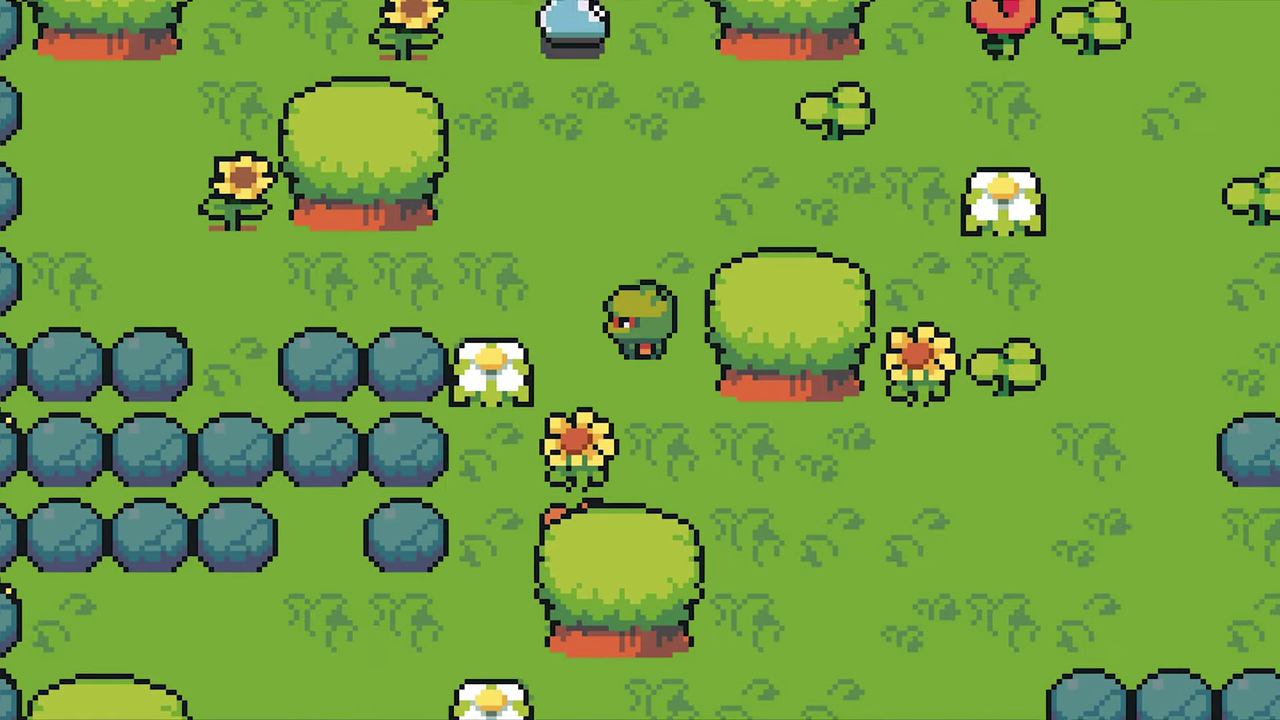
key(Up)
key(Right)
key(Left)
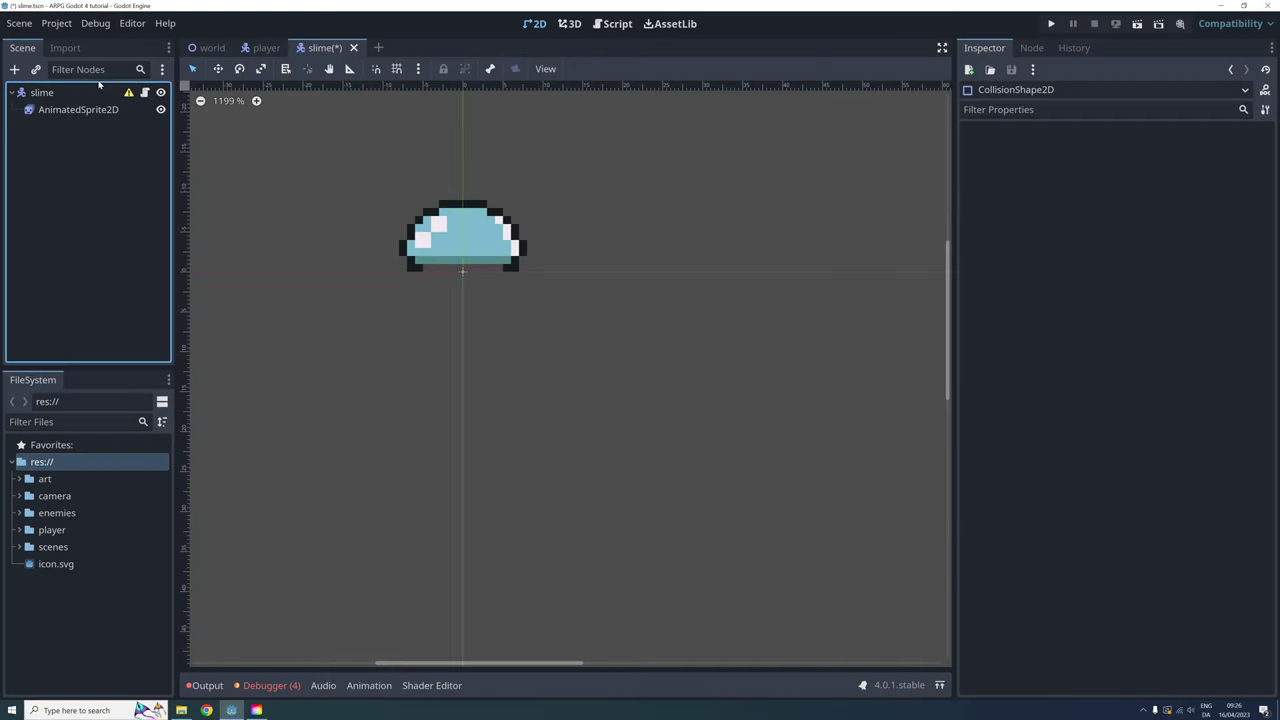
Step: Add a CollisionShape2D node as a child of the slime root node
right_click(20, 93)
click(80, 106)
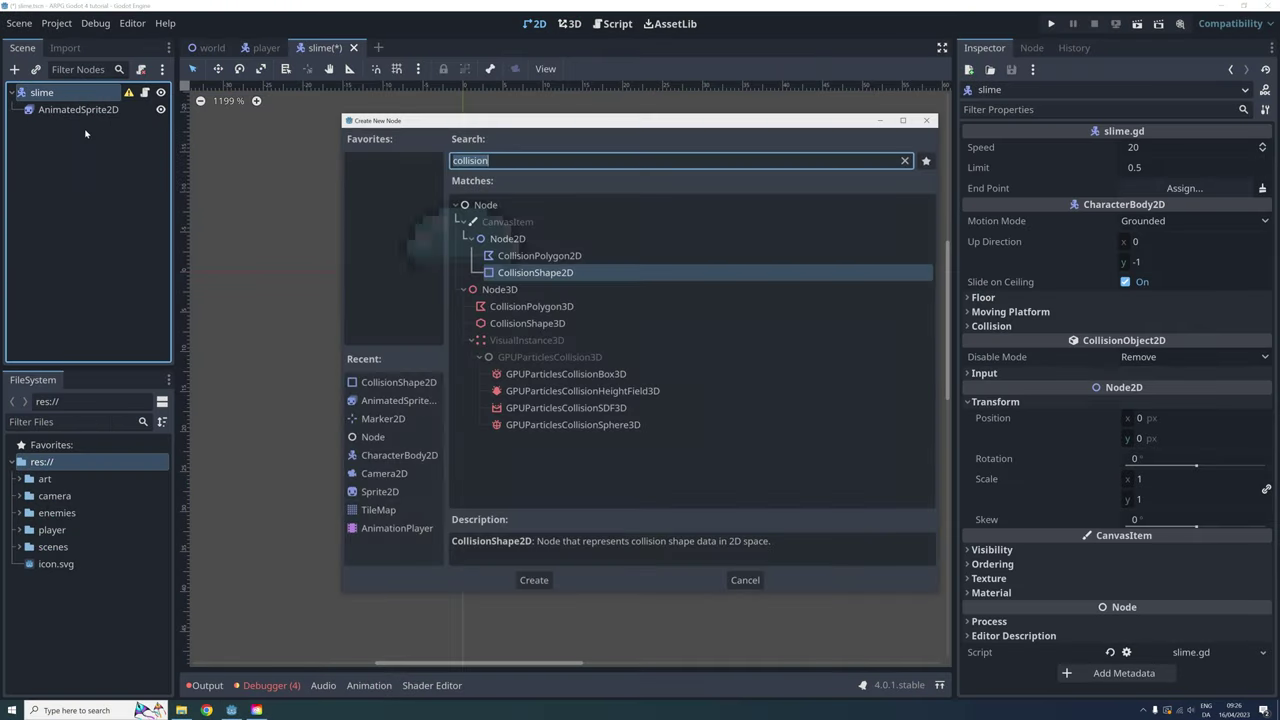
text(collision)
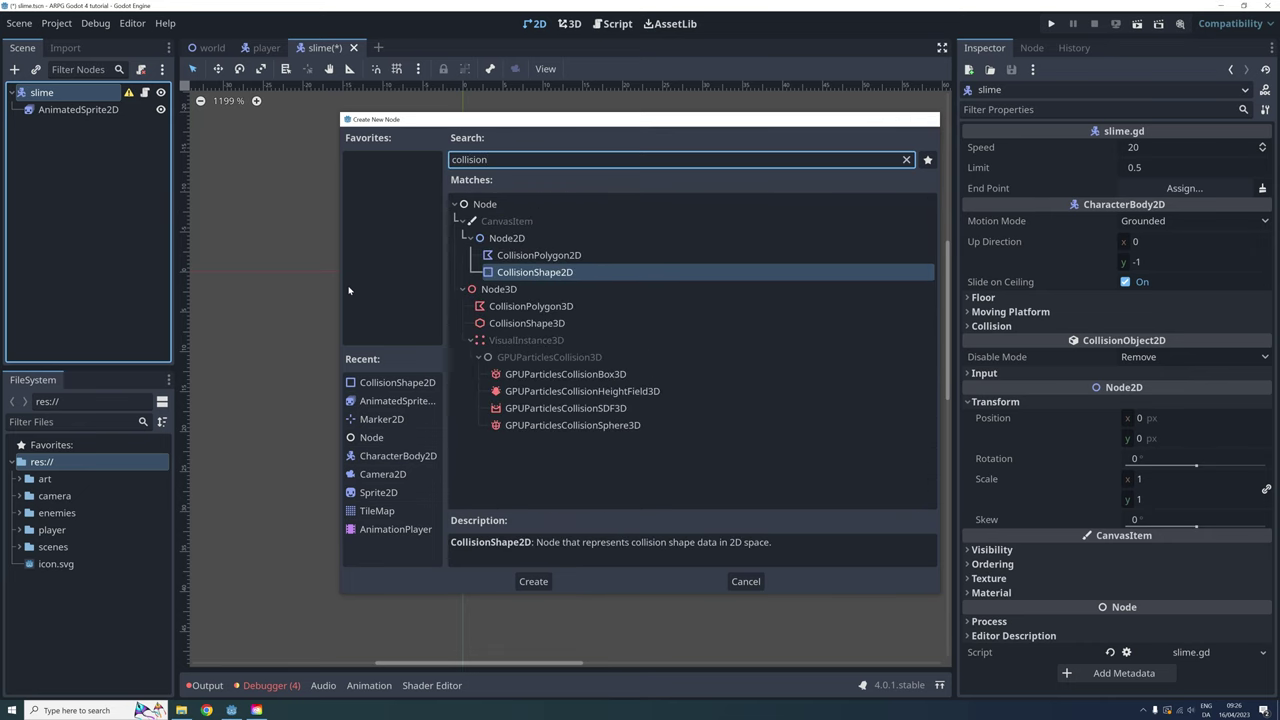
key(Return)
Step: Give the collision shape a new CapsuleShape2D and set its rotation to 90 degrees
click(1206, 149)
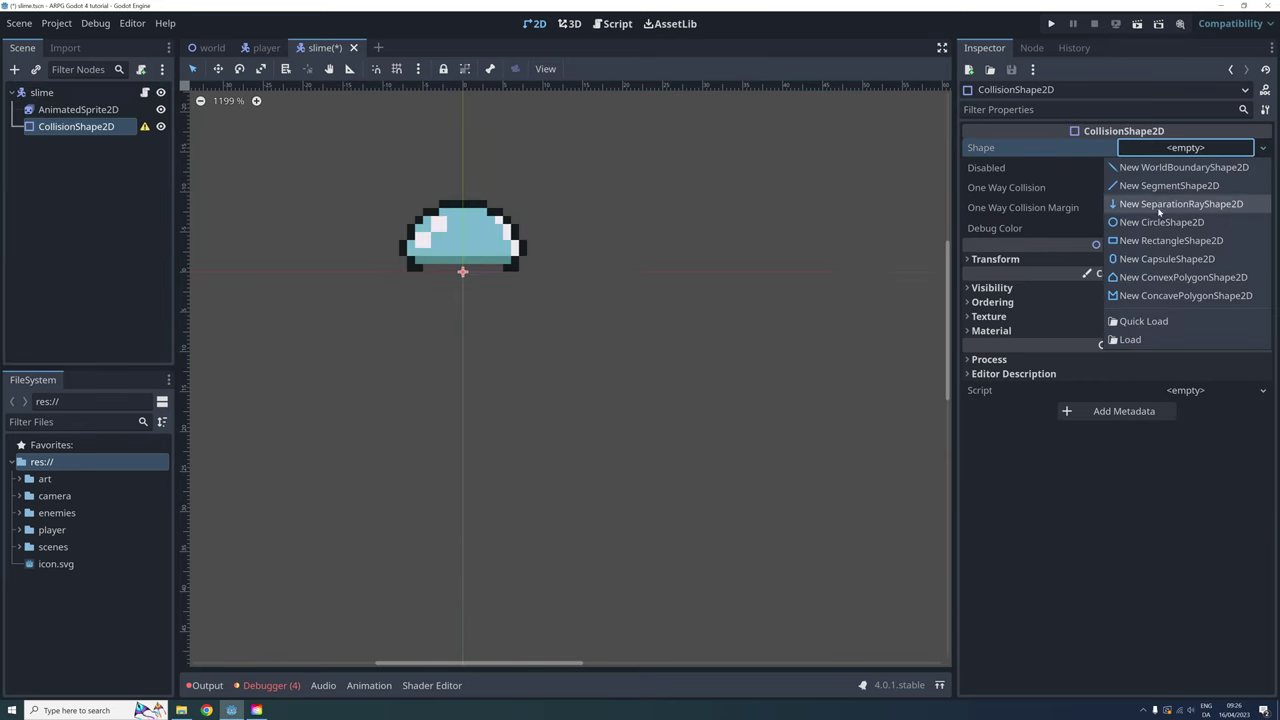
click(1200, 240)
click(995, 259)
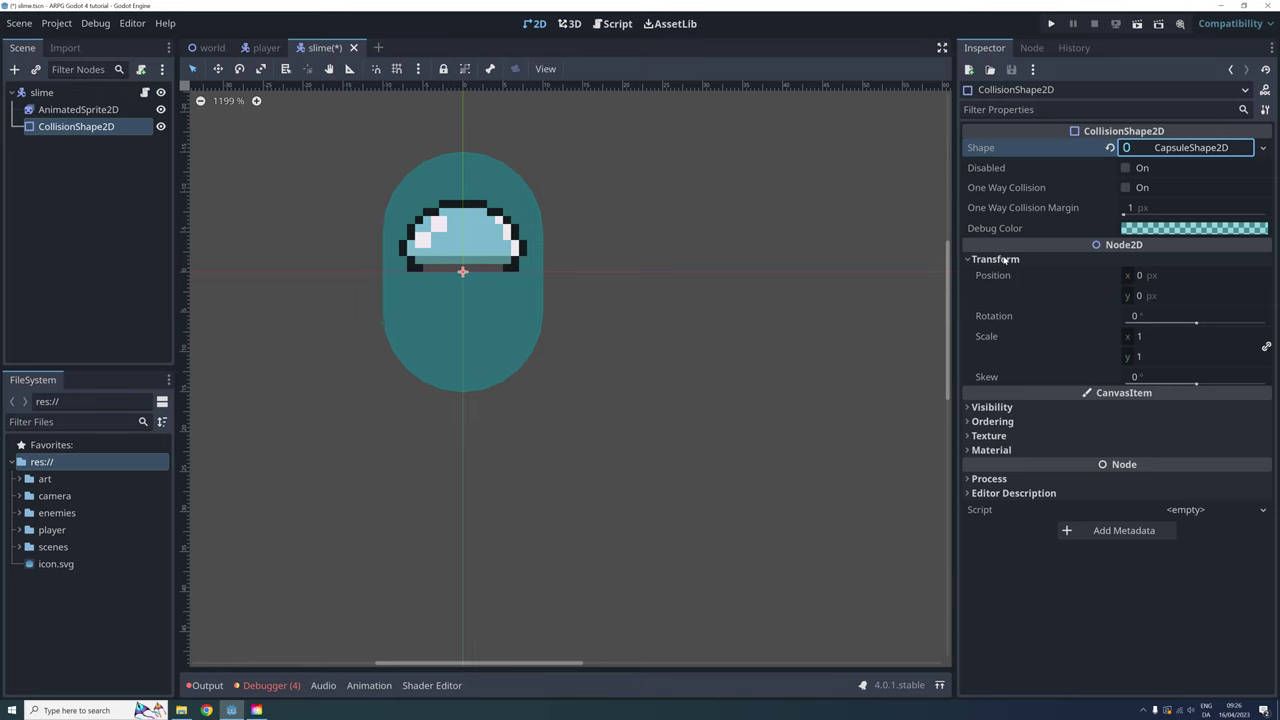
click(1142, 322)
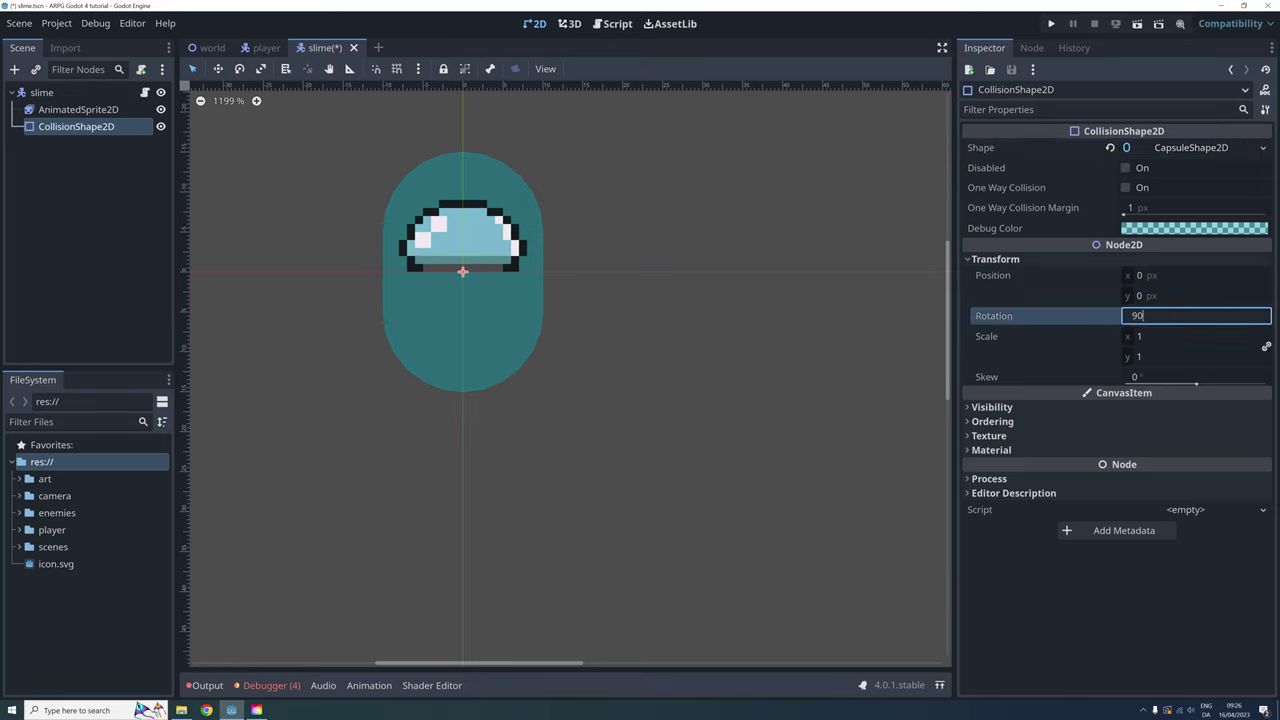
key(Return)
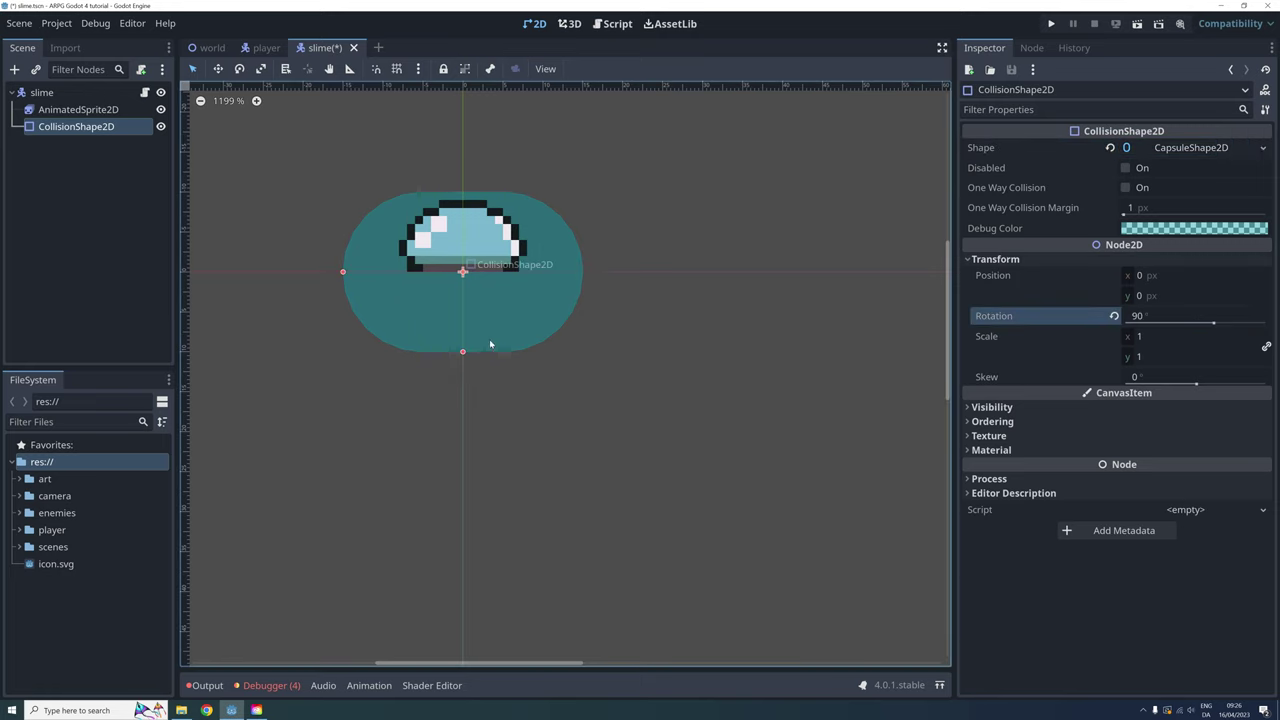
Step: Shrink the capsule to fit the slime's body in height and width, centring it at y position -4
drag(462, 351, 463, 258)
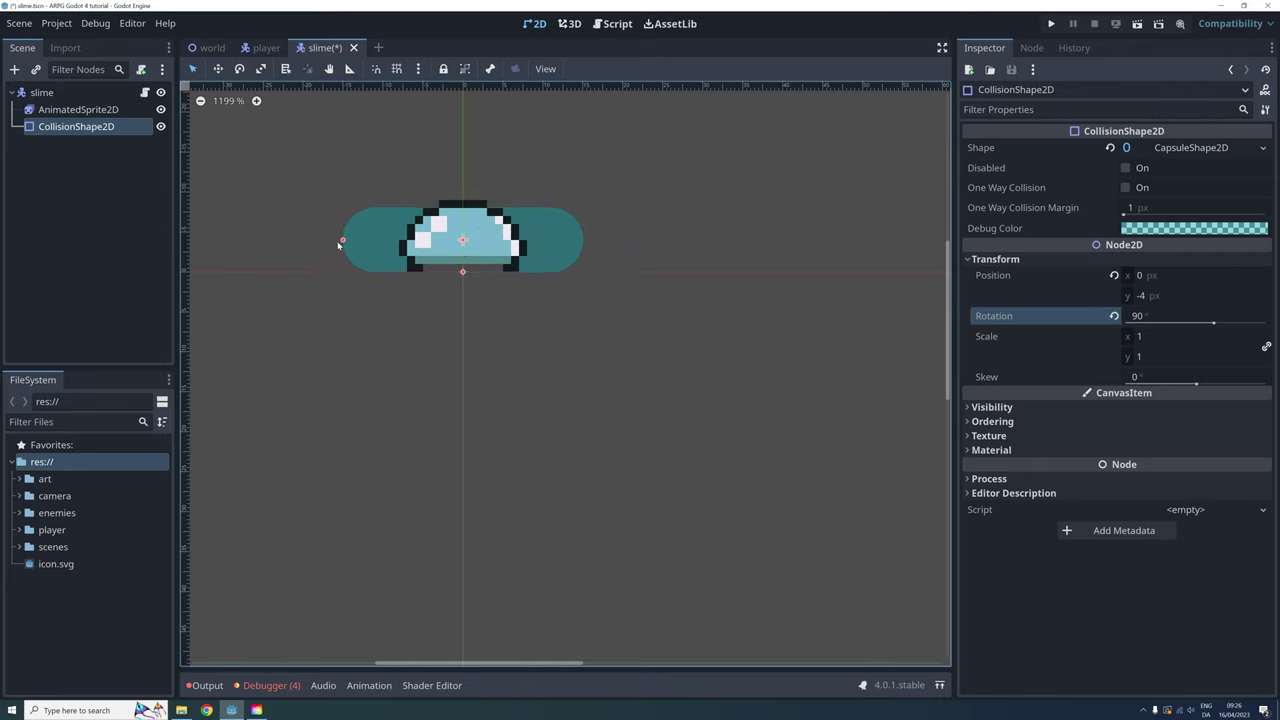
drag(343, 242, 400, 251)
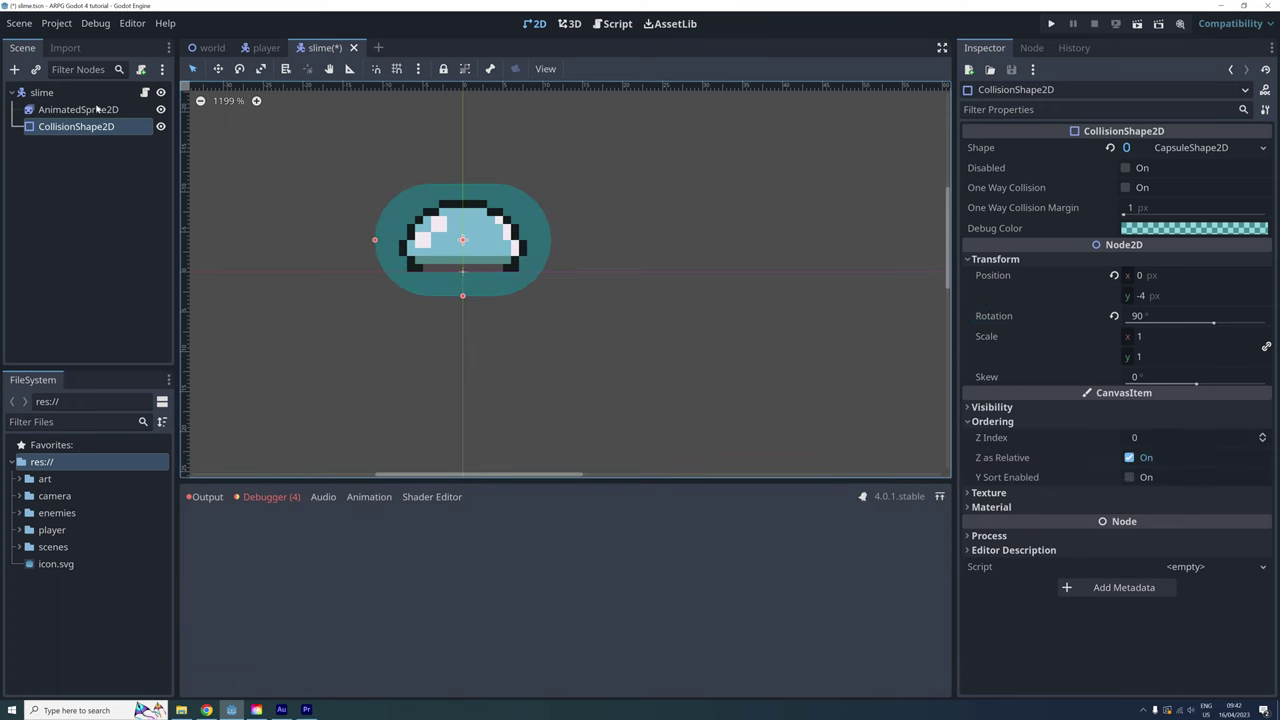
Step: Reset the AnimatedSprite2D's Z Index to 0 and save the slime scene
click(94, 110)
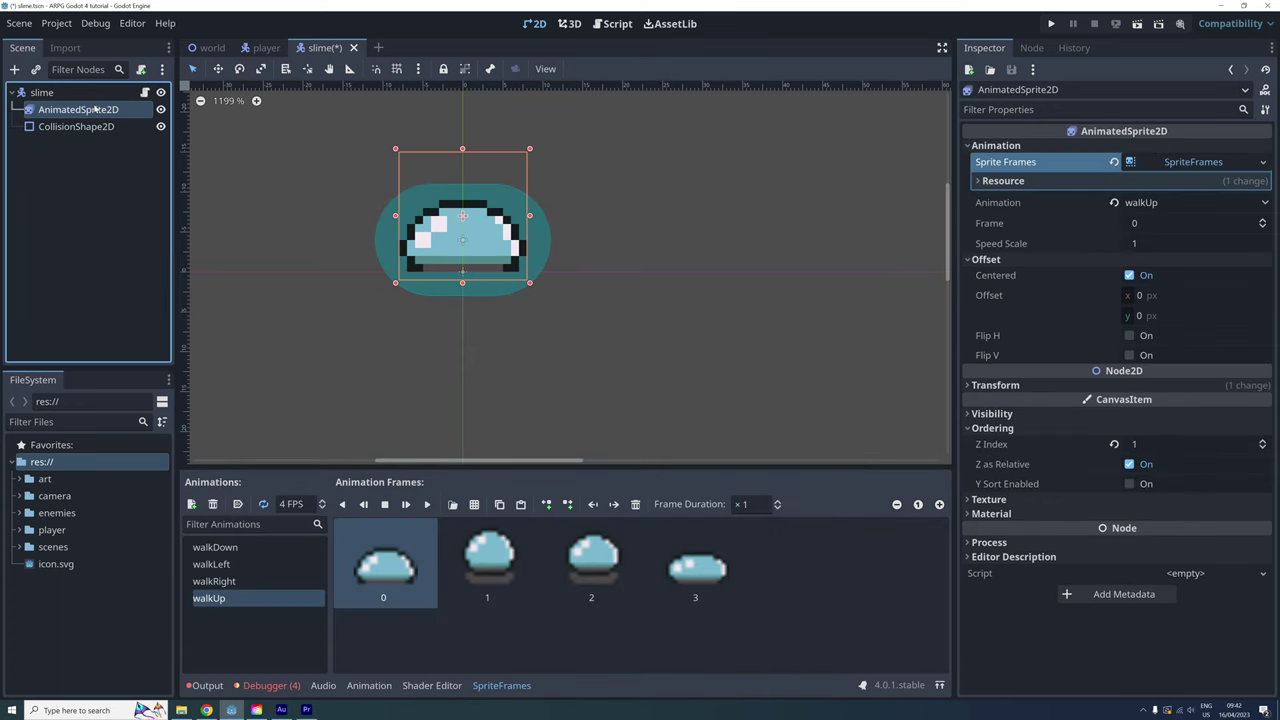
click(1116, 444)
key(ctrl+s)
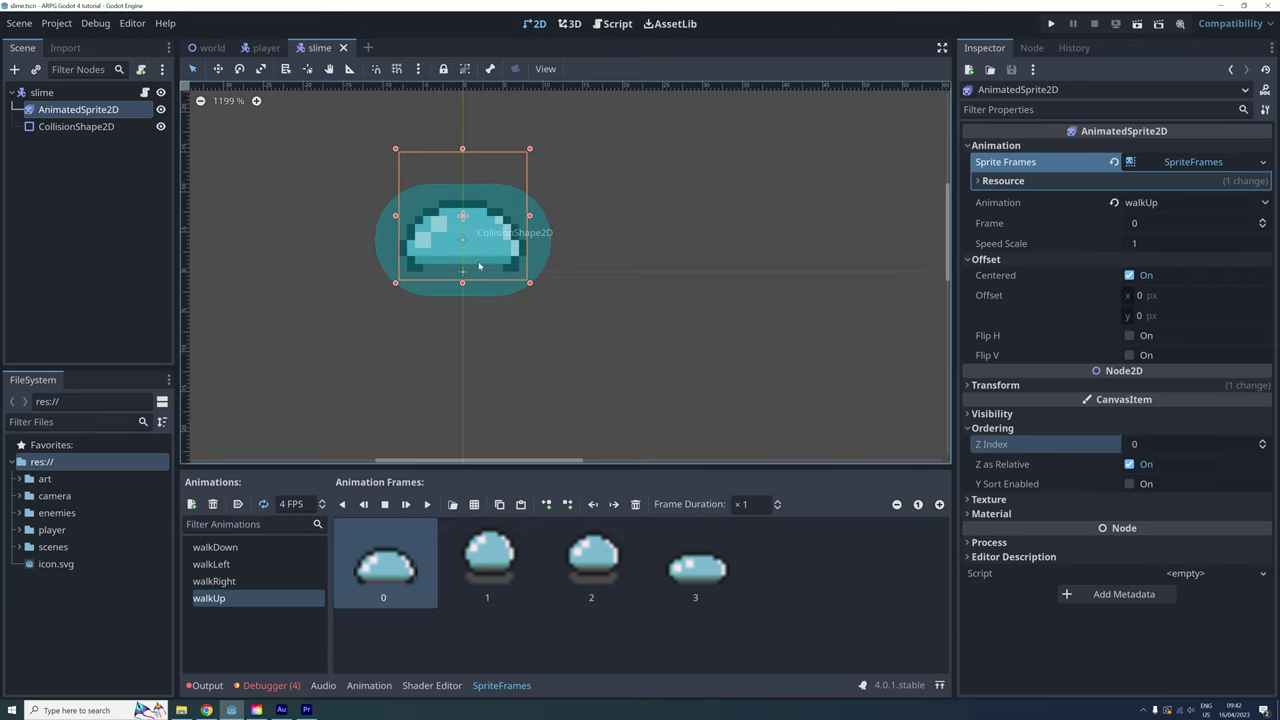
Step: Set the slime root node's Z Index to 1 and save the scene
click(42, 92)
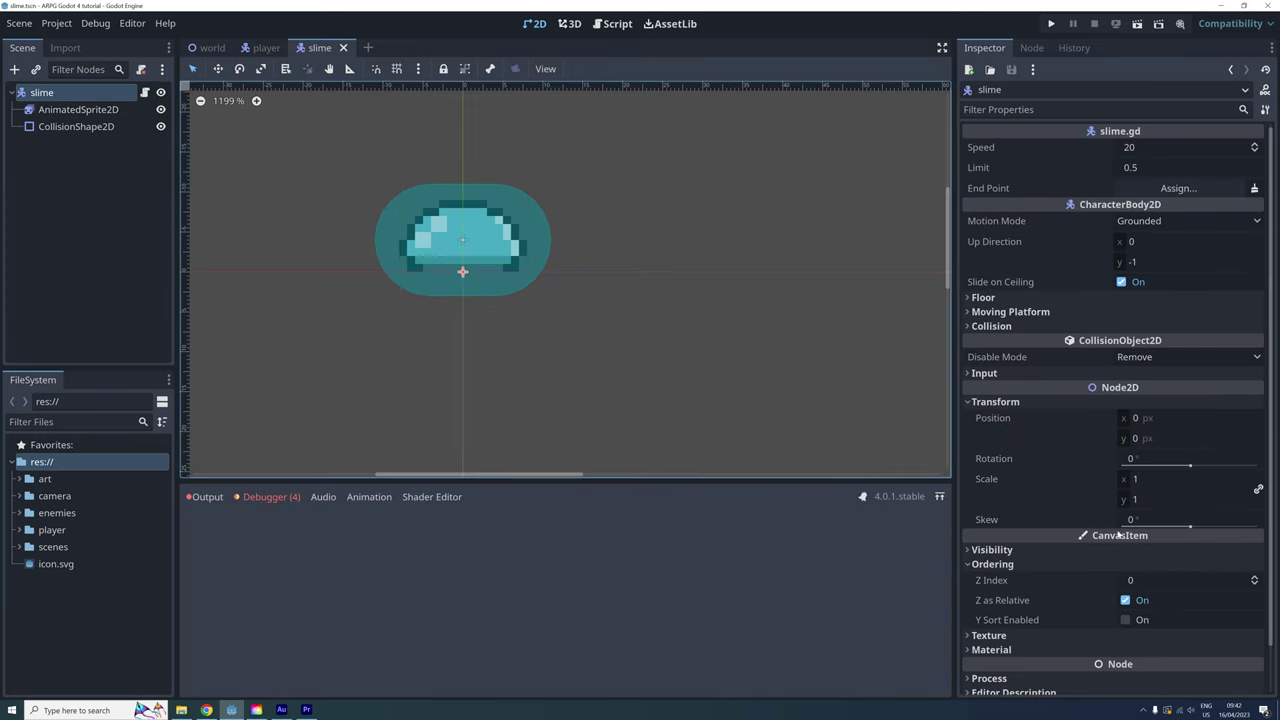
click(1256, 577)
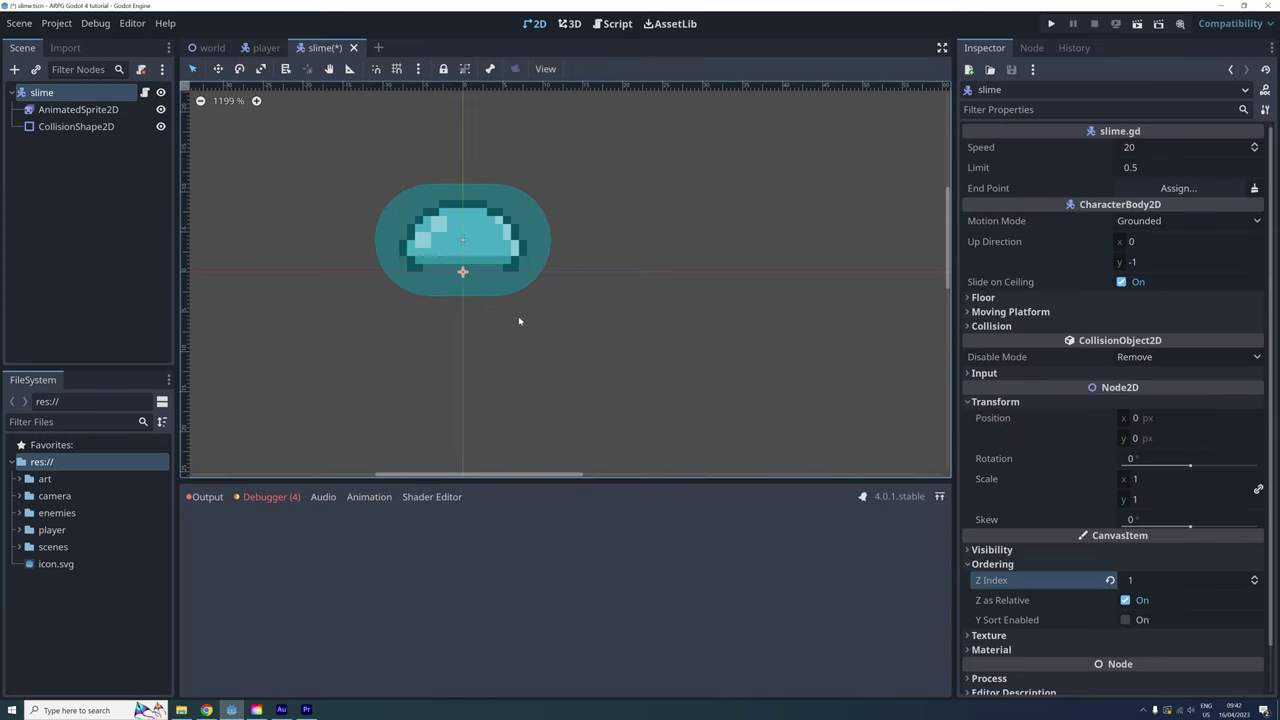
key(ctrl+s)
Step: Reduce the oversized collision capsule's height and width so it matches the slime sprite's outline
click(429, 290)
drag(463, 296, 463, 272)
drag(376, 240, 405, 241)
Step: Step the AnimatedSprite2D through walkUp frames 0 to 3 and back to compare each frame with the collision capsule
click(78, 110)
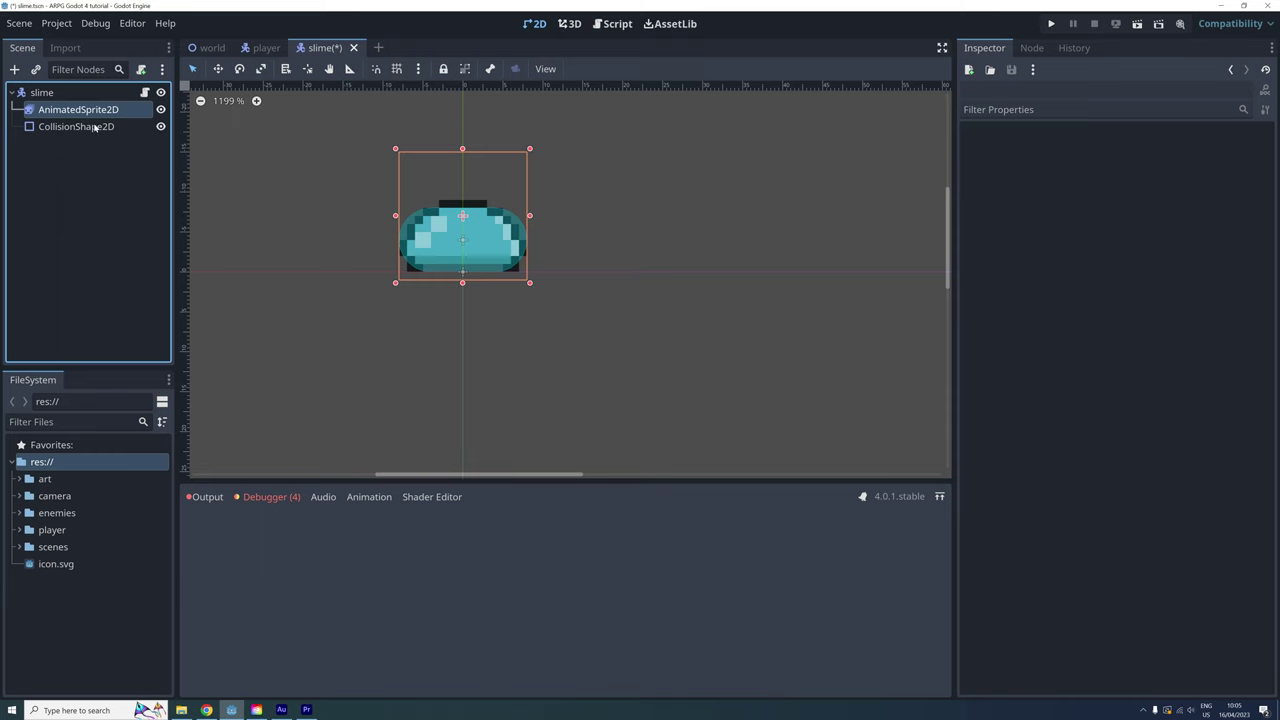
click(95, 127)
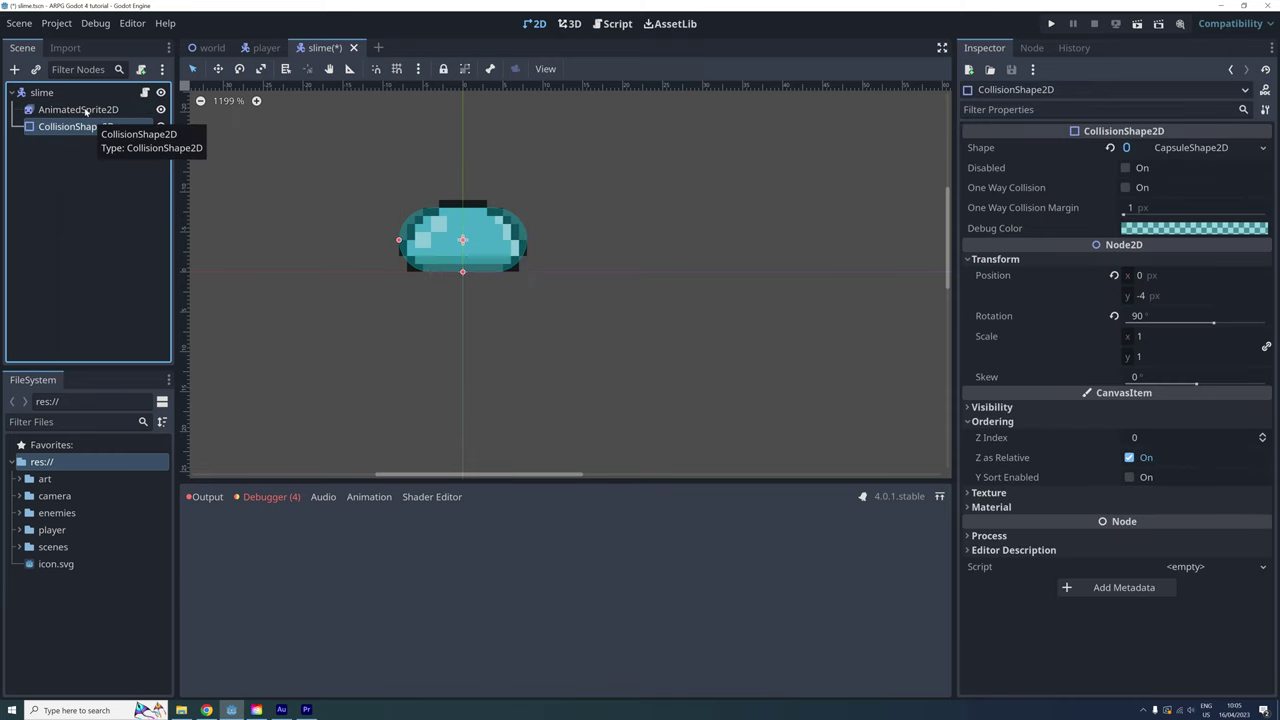
click(85, 110)
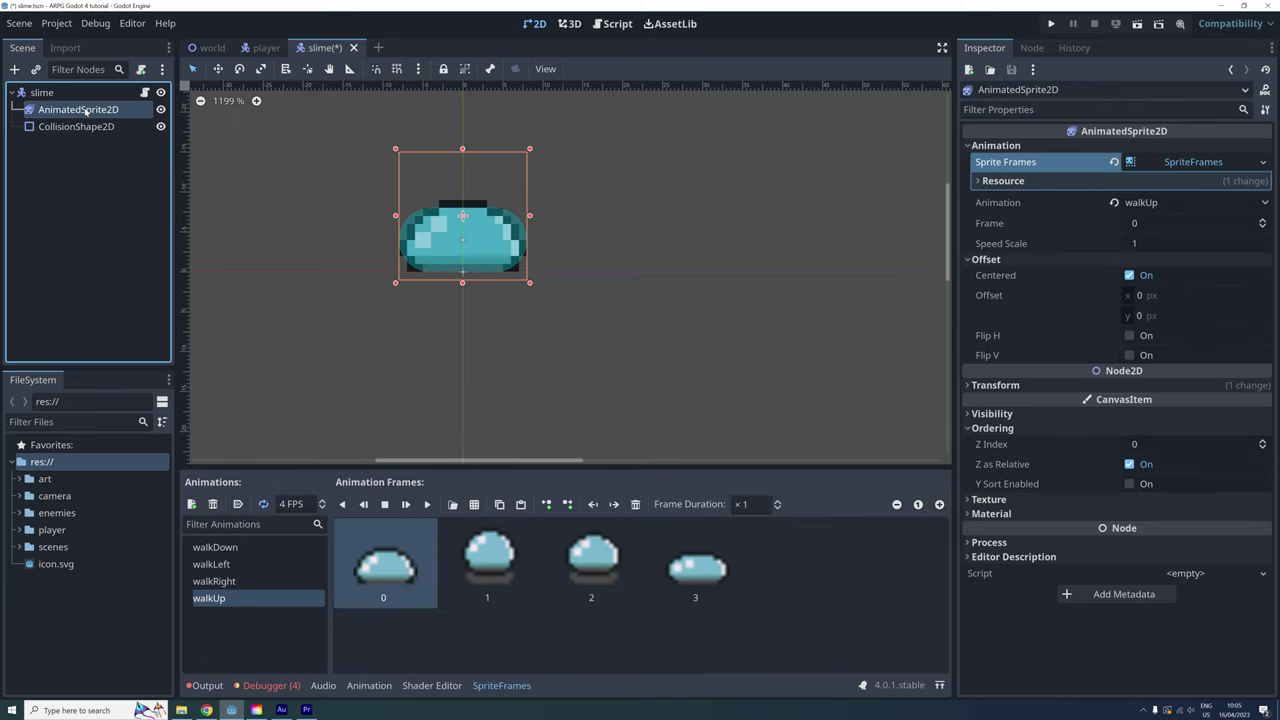
click(1262, 221)
click(1262, 221)
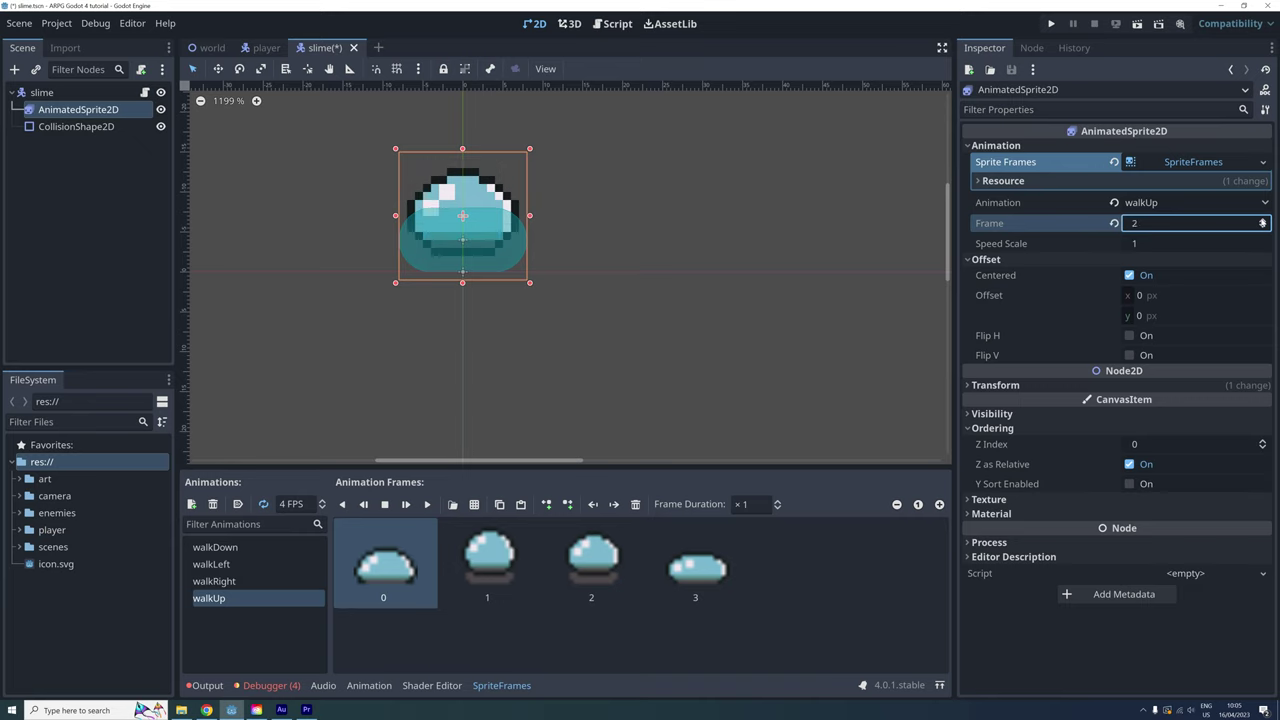
click(1262, 221)
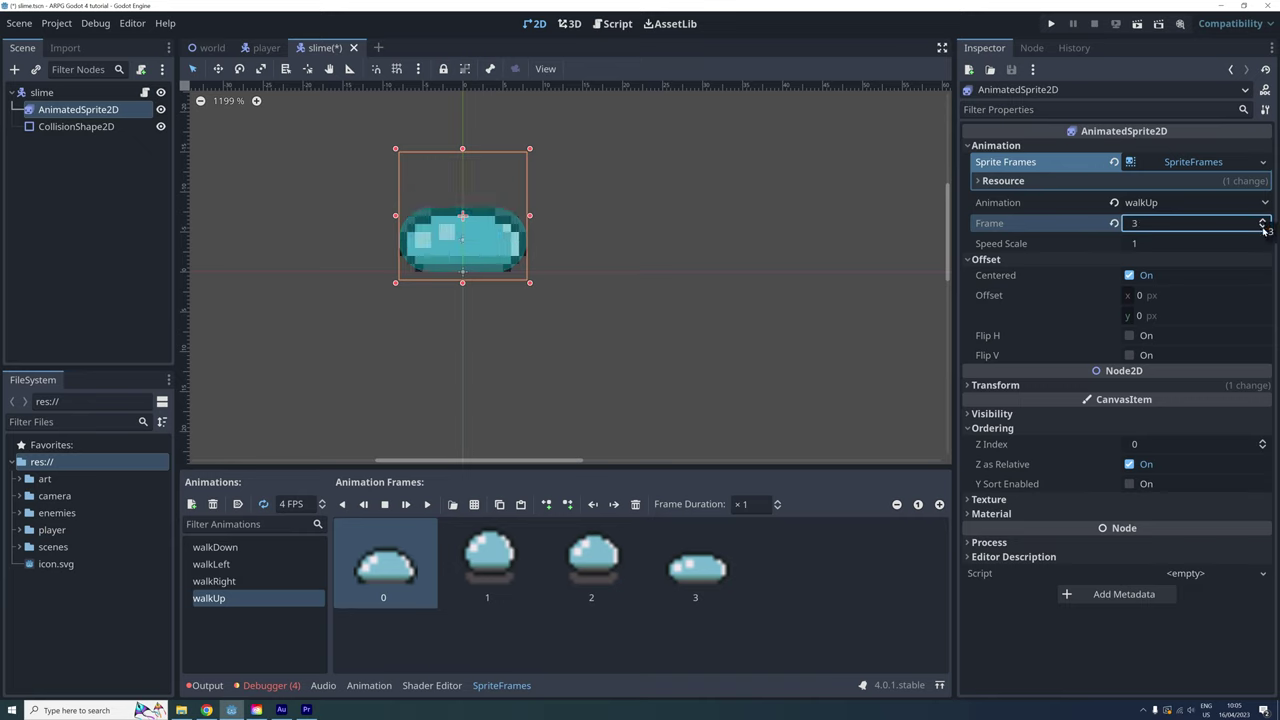
click(1262, 228)
click(1262, 228)
click(1262, 228)
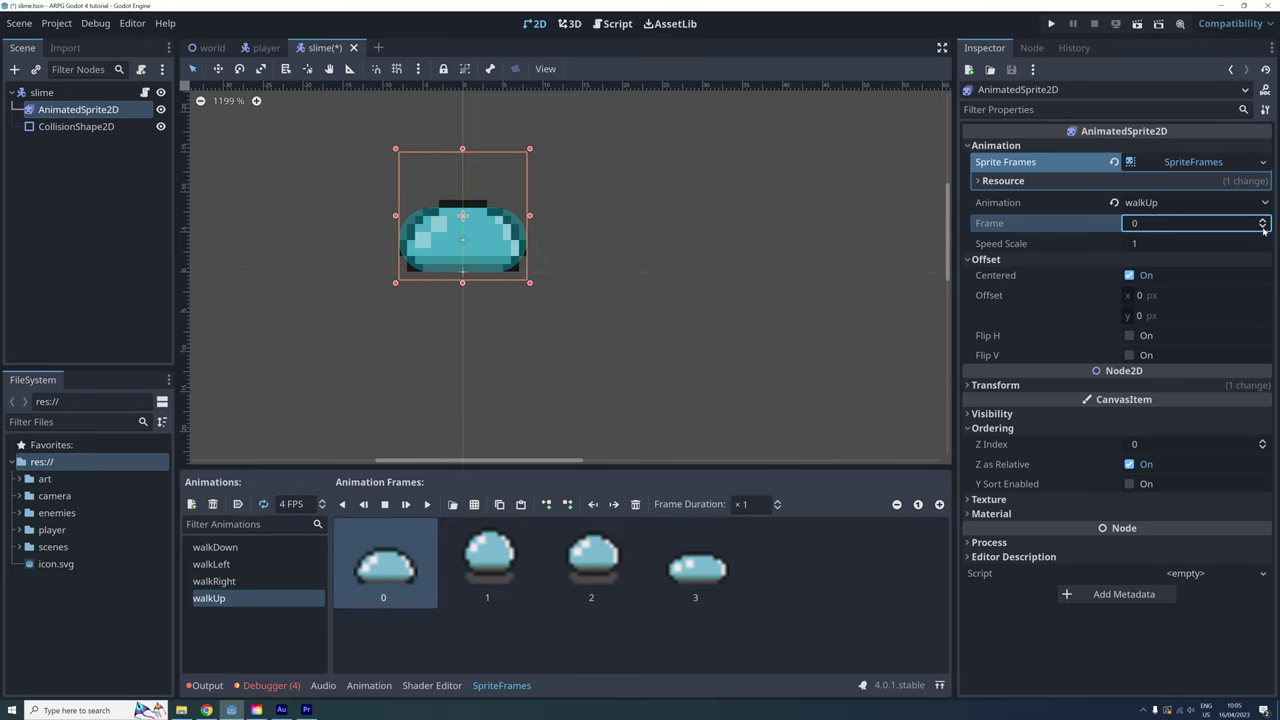
click(1262, 221)
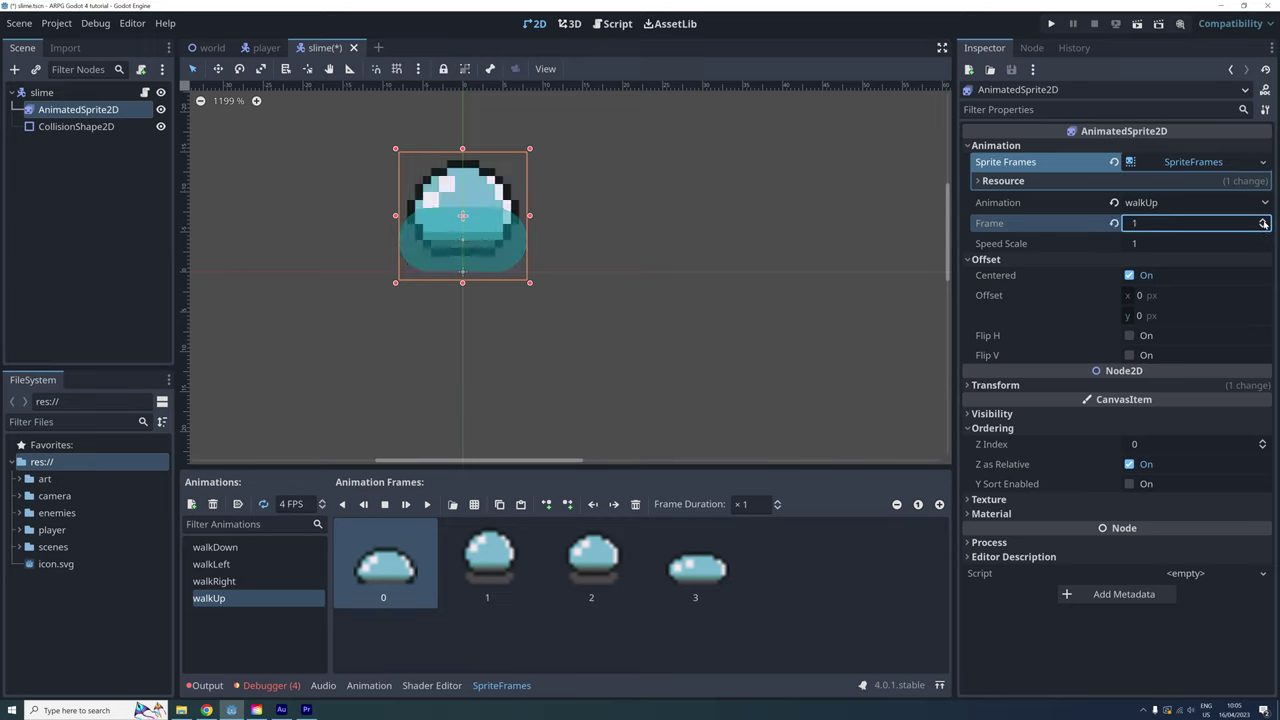
click(1262, 221)
click(1262, 221)
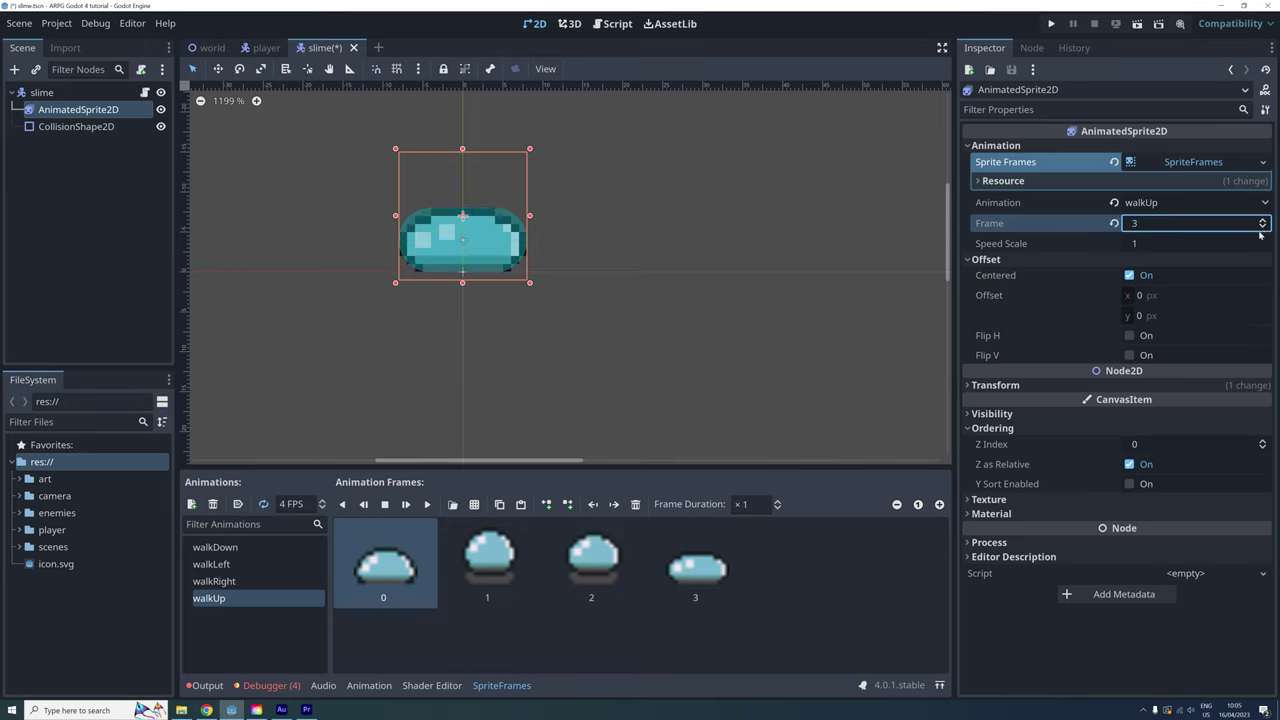
click(1262, 228)
click(1262, 228)
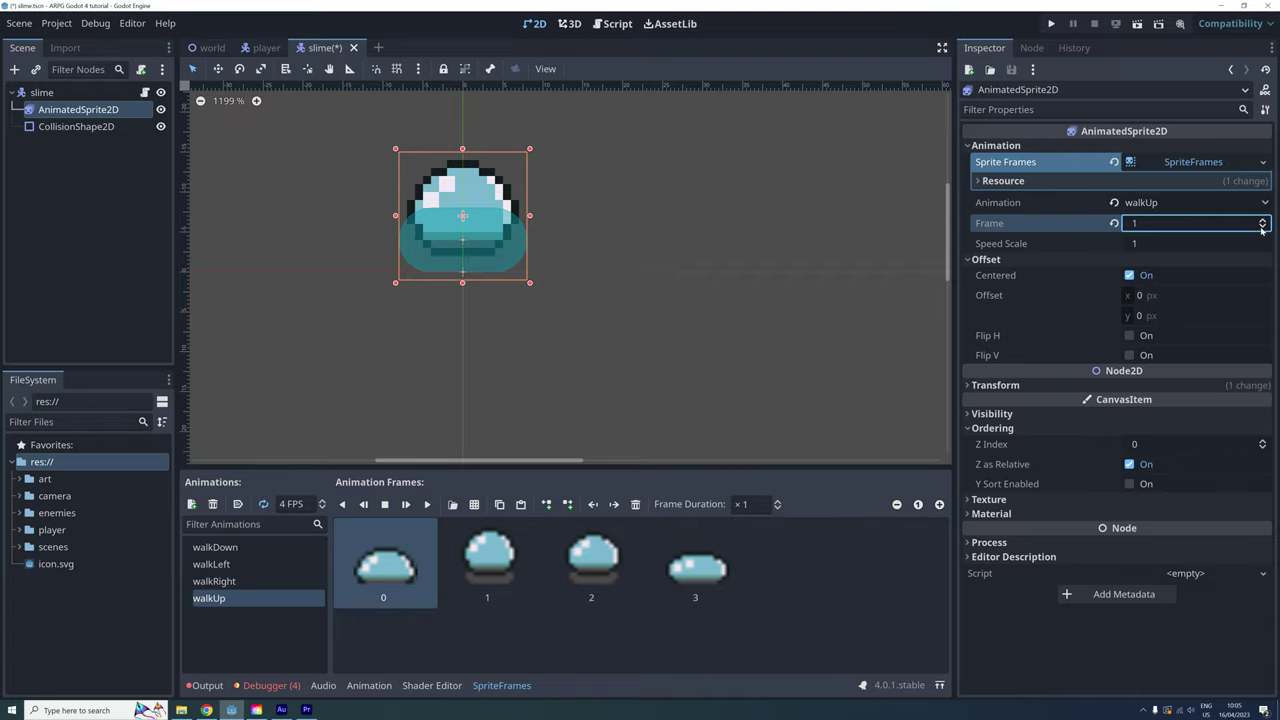
click(1262, 228)
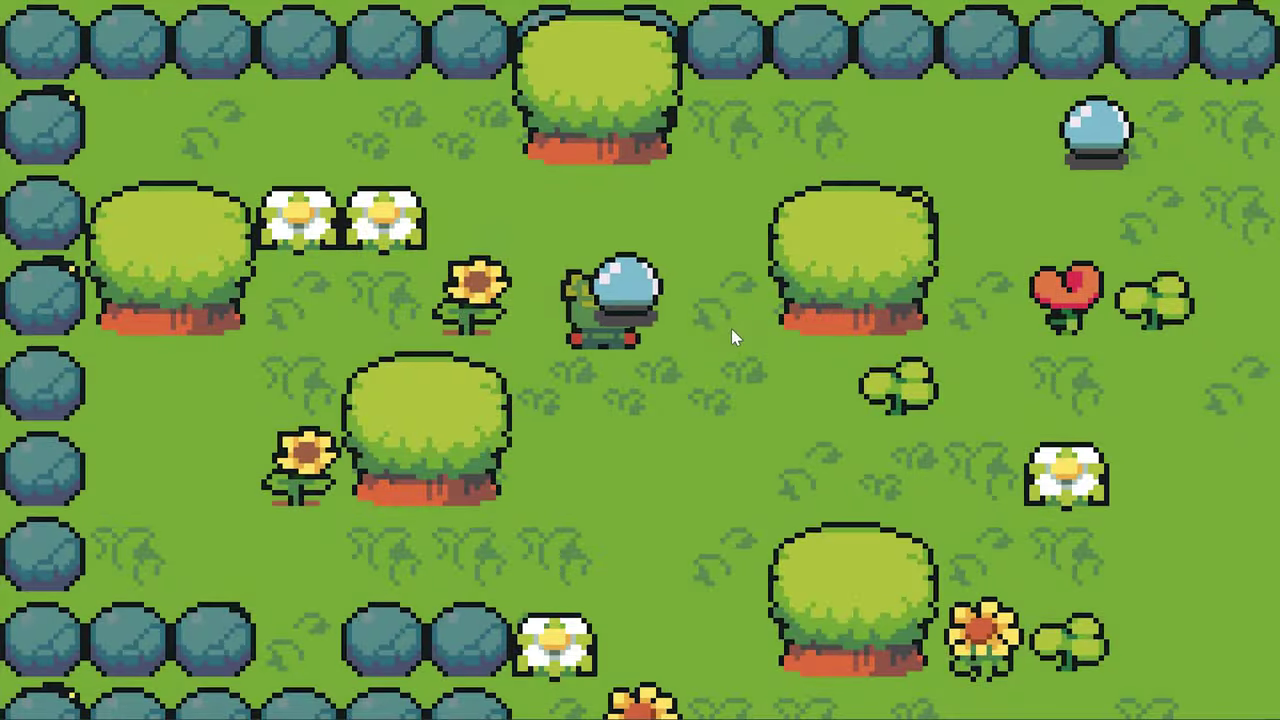
Step: Walk the player around and into the nearby slime in the running game to test their collision and draw order
key(Up)
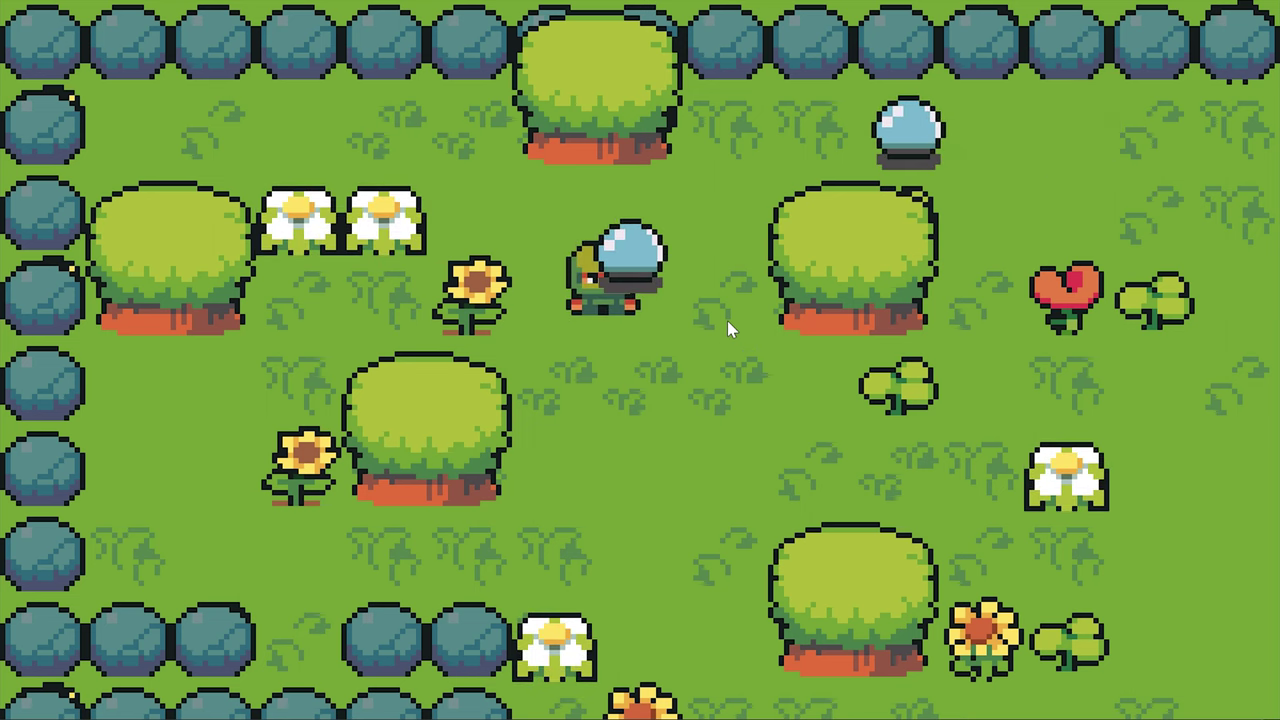
key(Right)
key(Down)
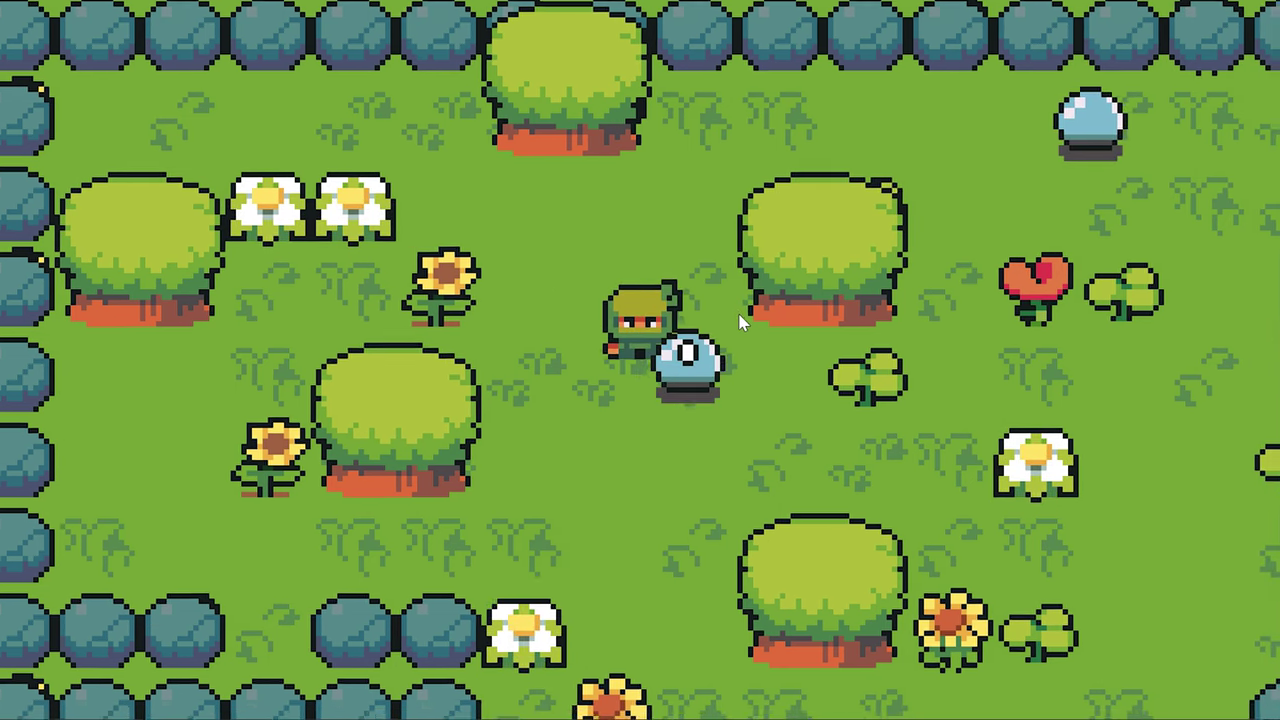
key(Right)
key(Down)
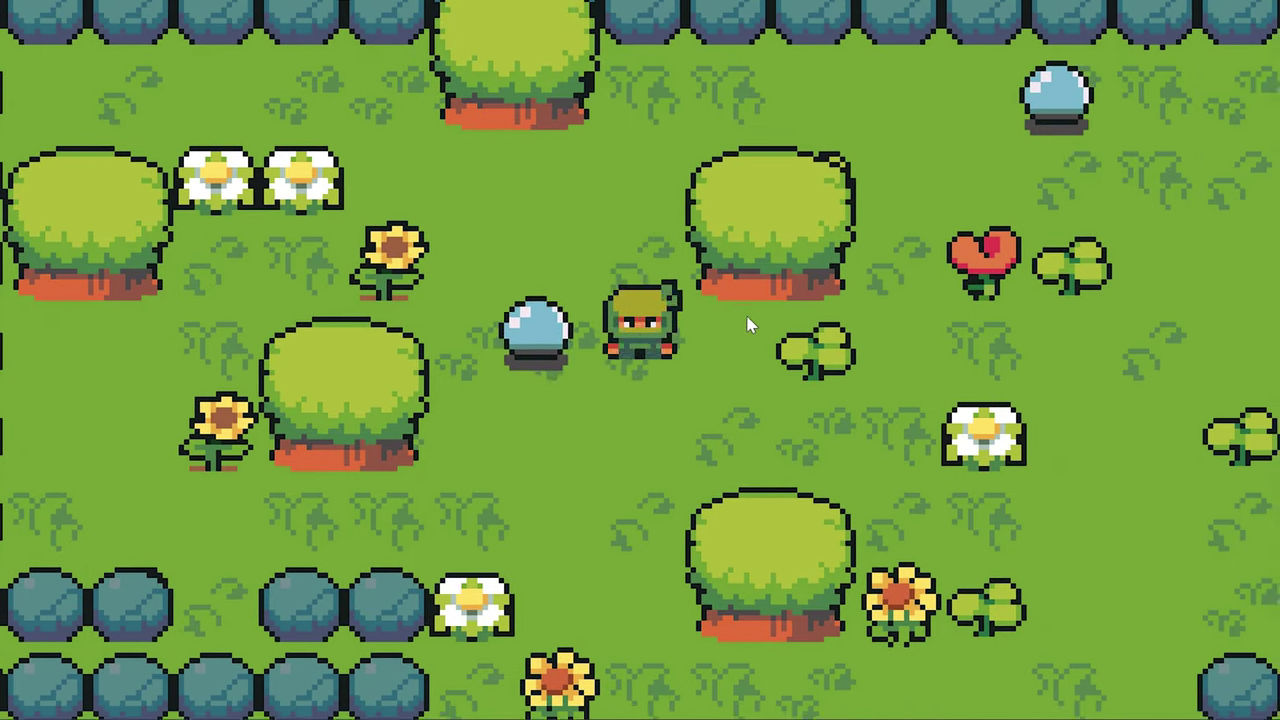
key(Left)
key(Up)
key(Left)
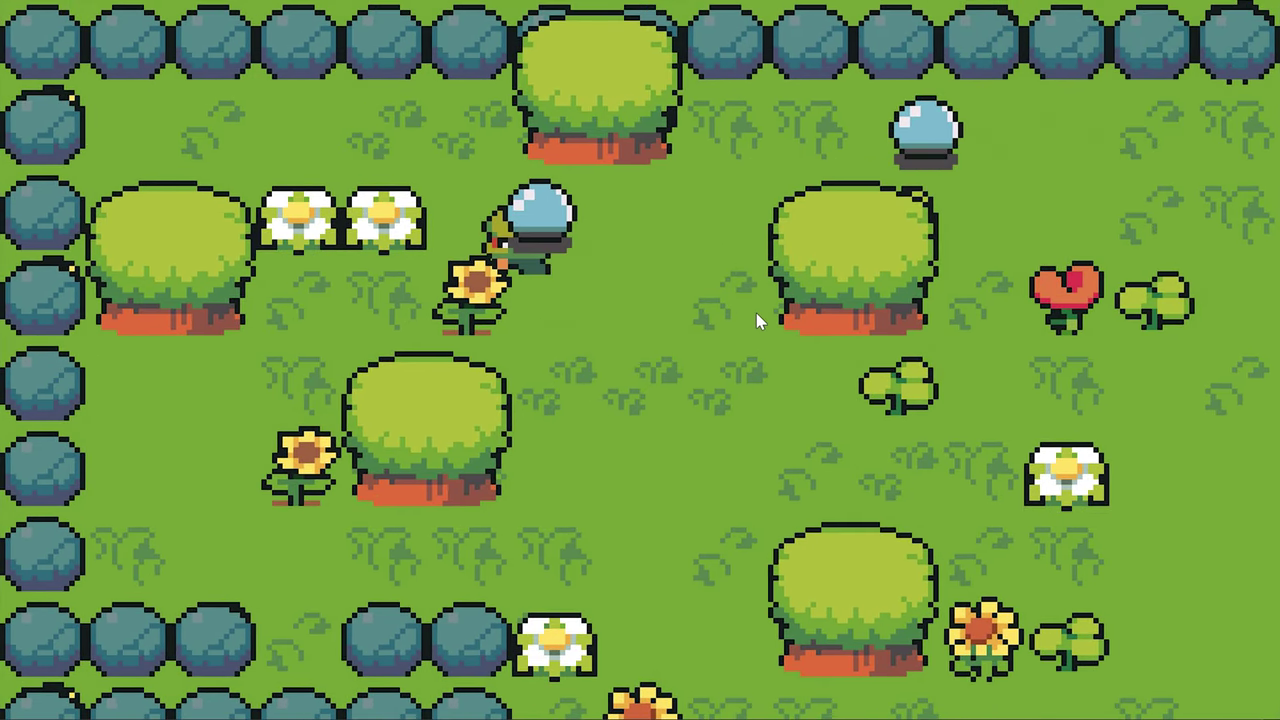
key(Right)
key(Up)
key(Right)
key(Down)
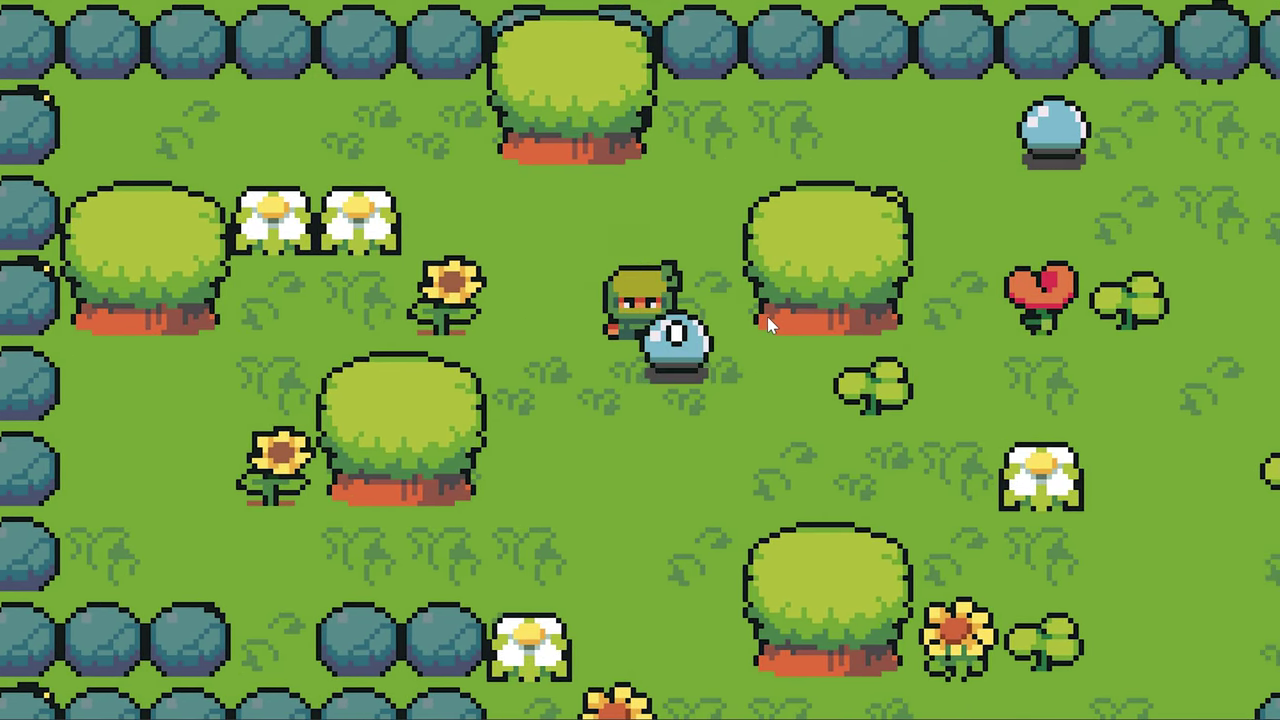
key(Left)
key(Up)
key(Right)
key(Right)
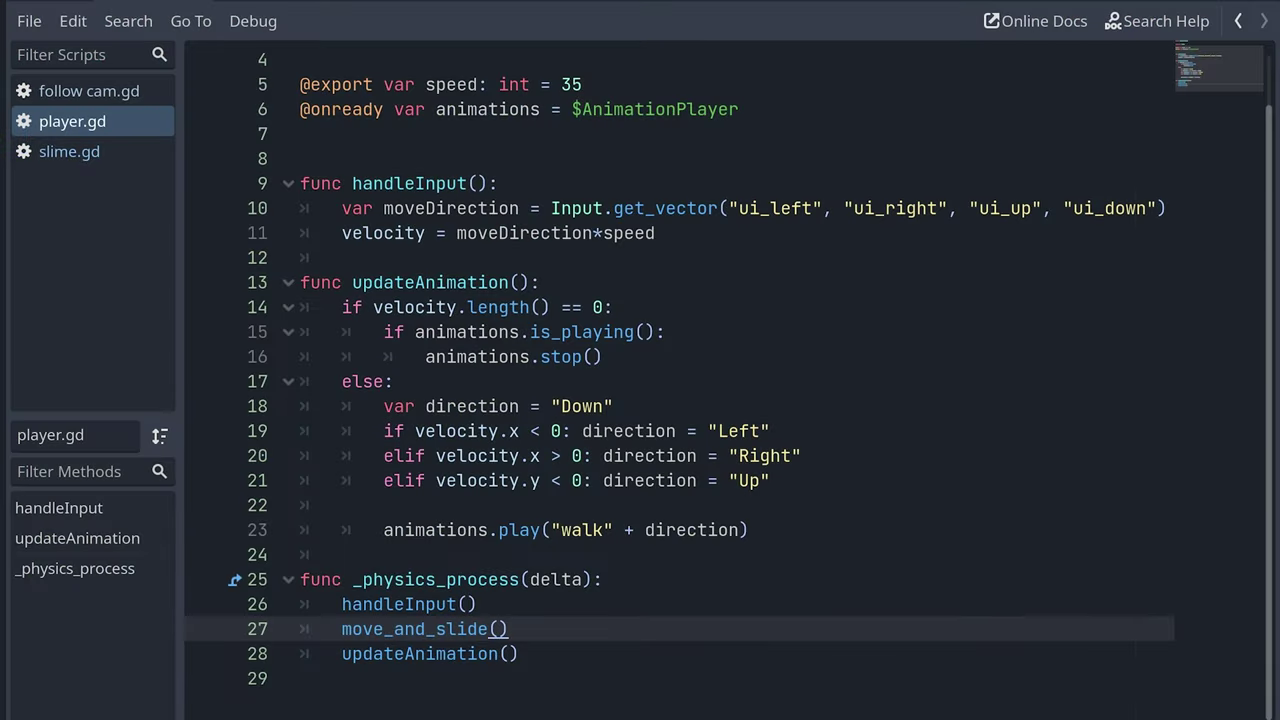
Step: Add a handleCollision() function header to player.gd between updateAnimation() and _physics_process(delta)
click(342, 554)
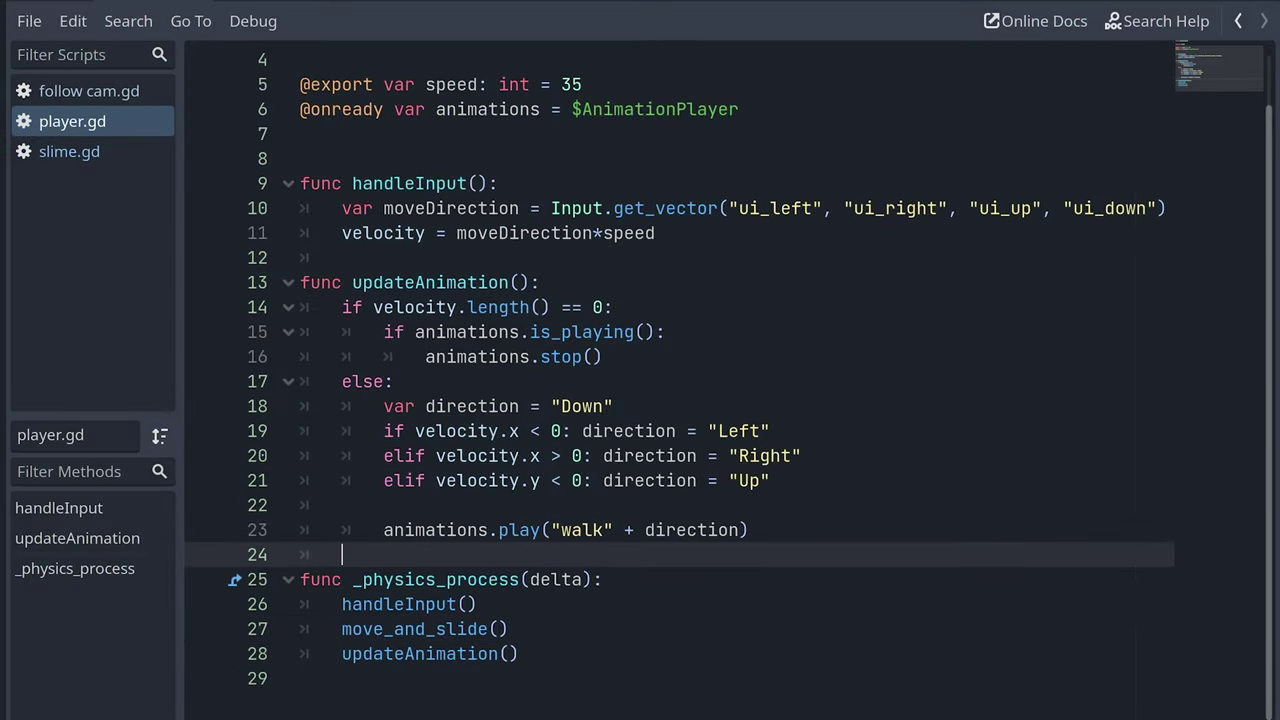
key(Return)
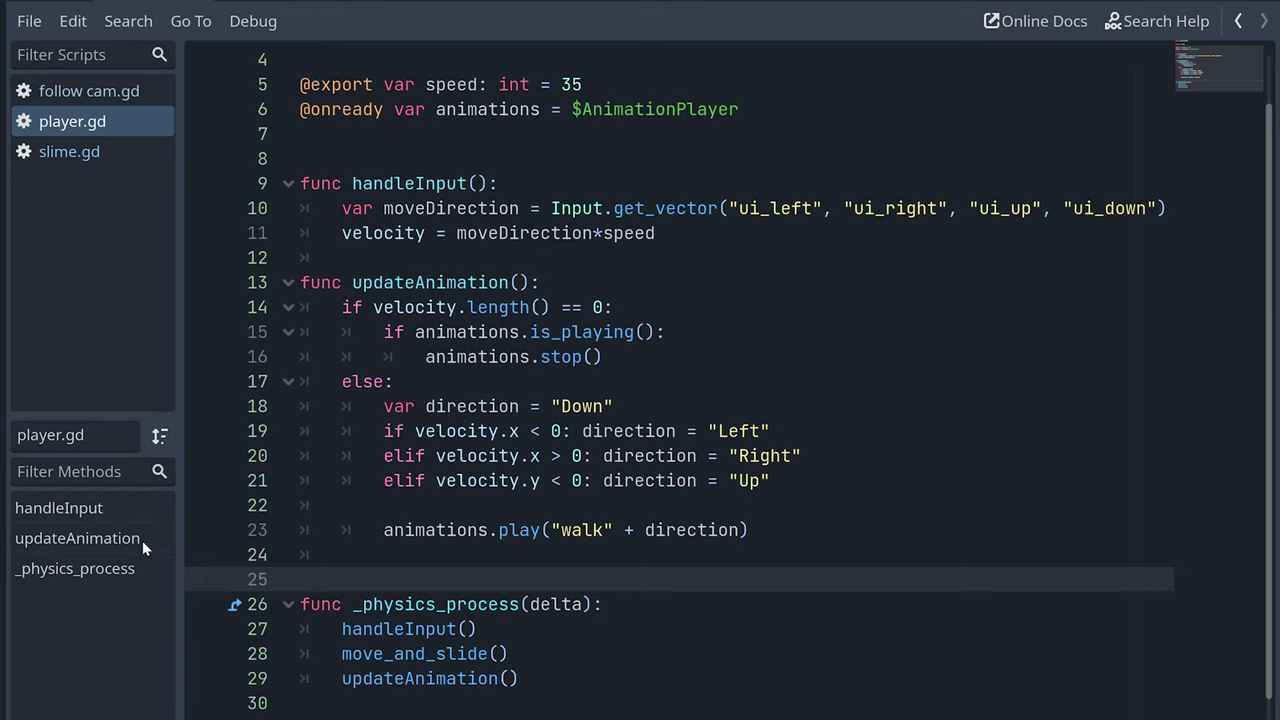
key(Return)
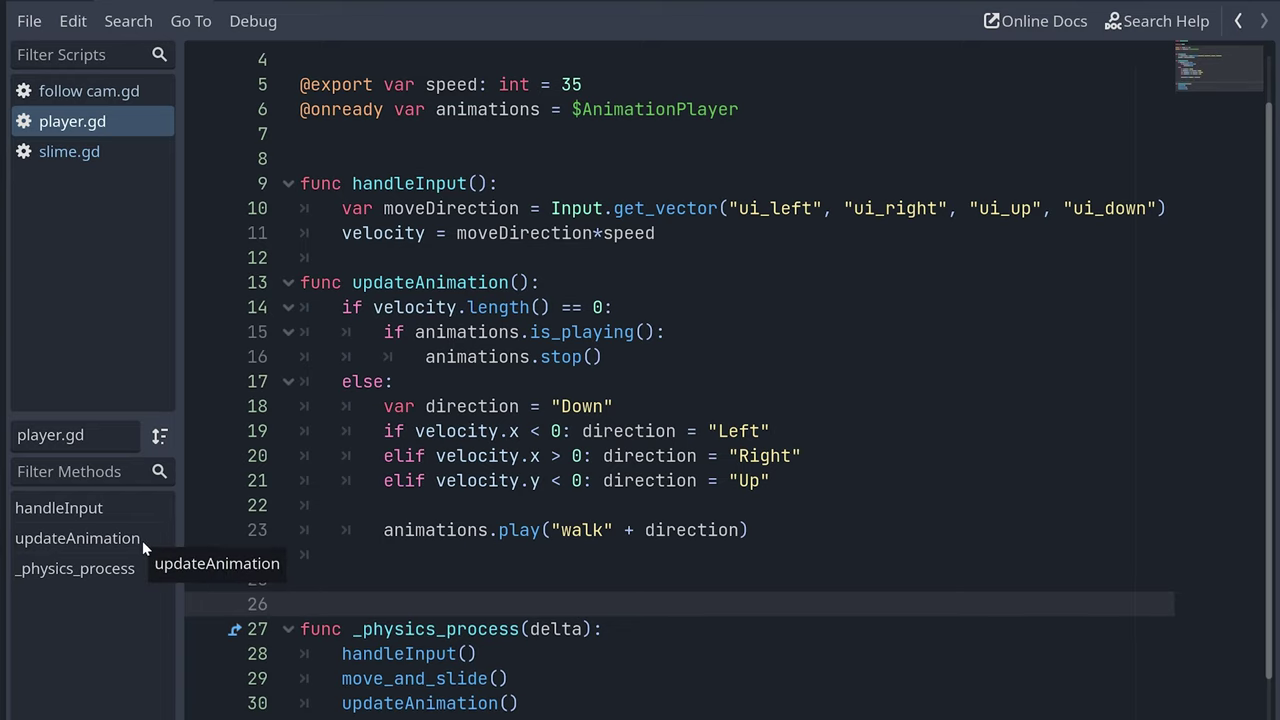
key(Up)
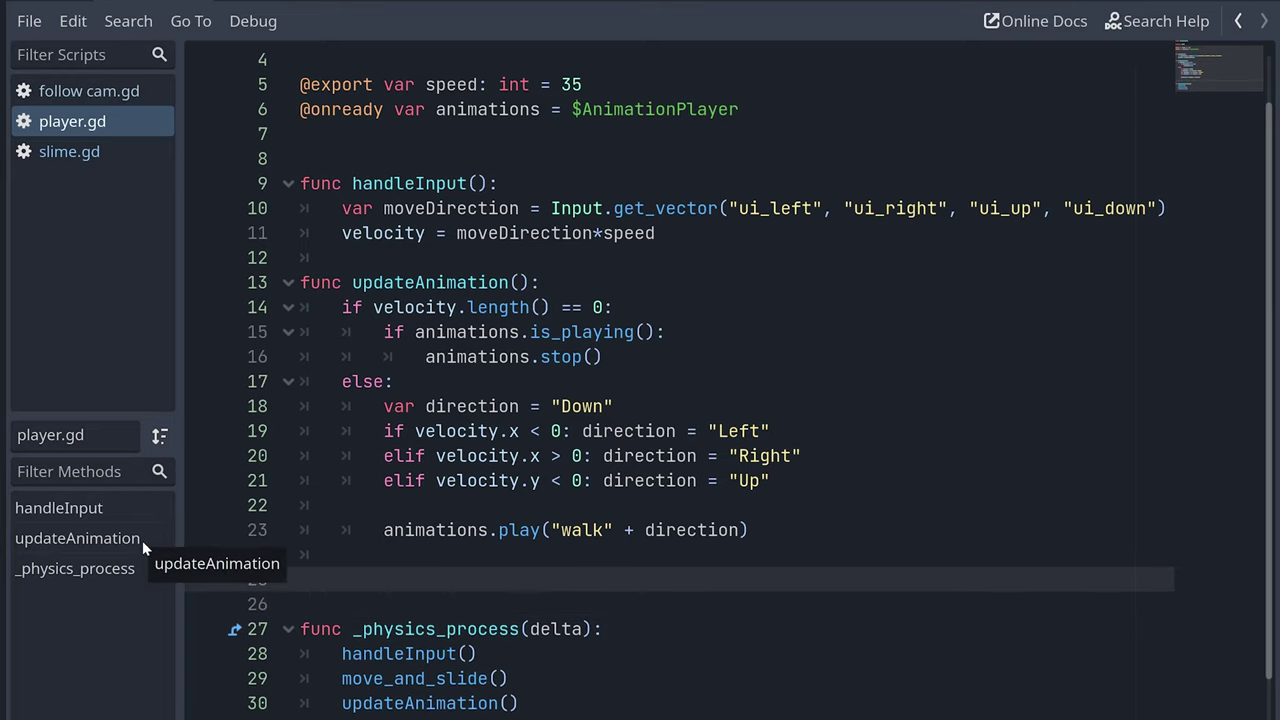
text(func handle)
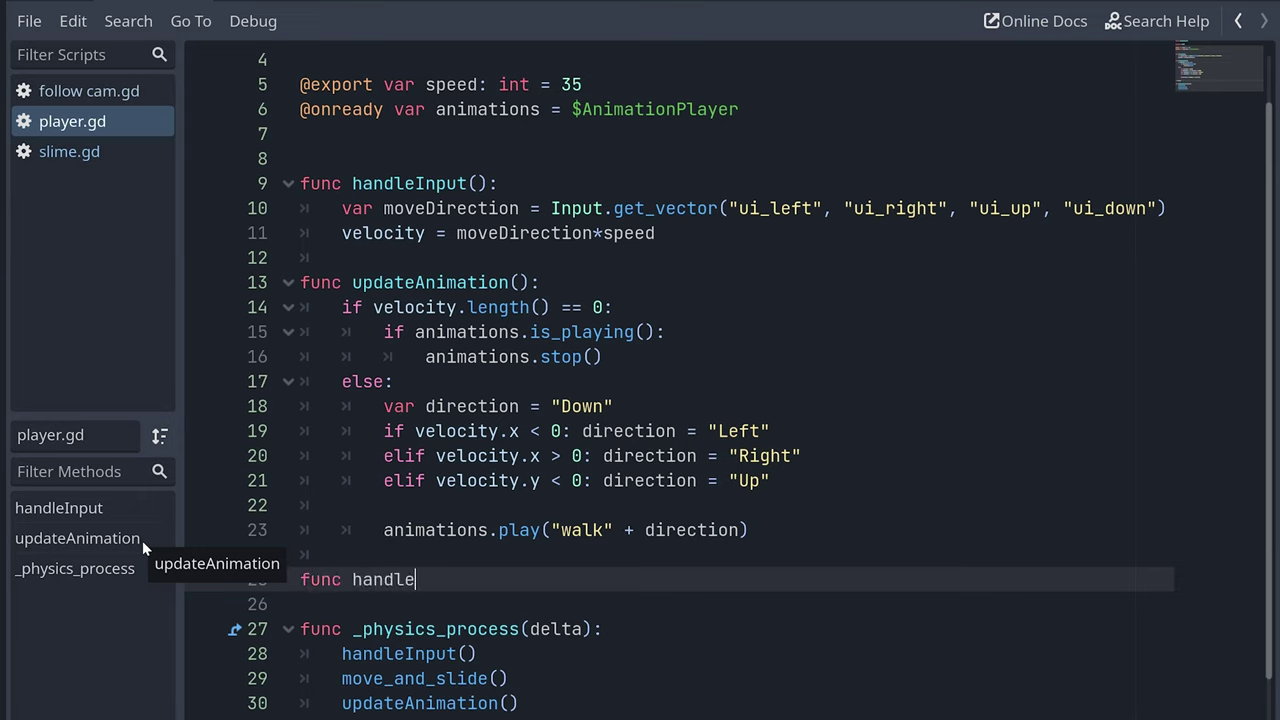
text(Collision())
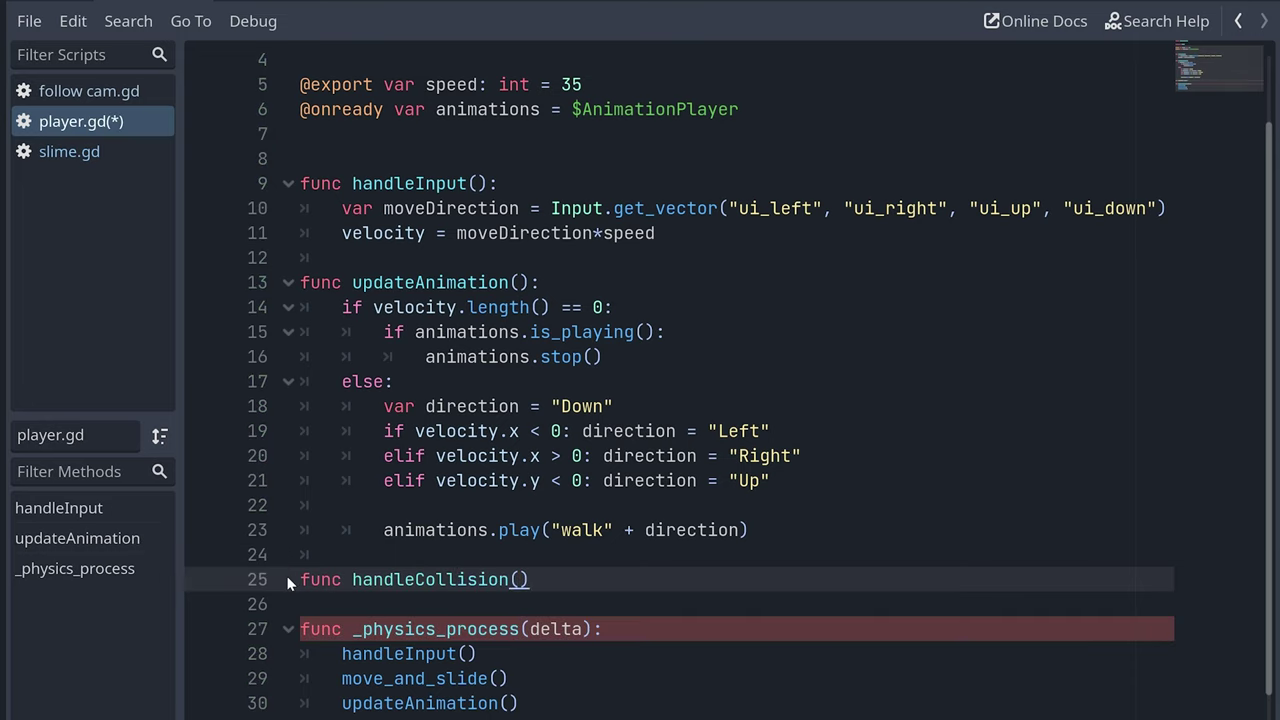
text(:)
key(Return)
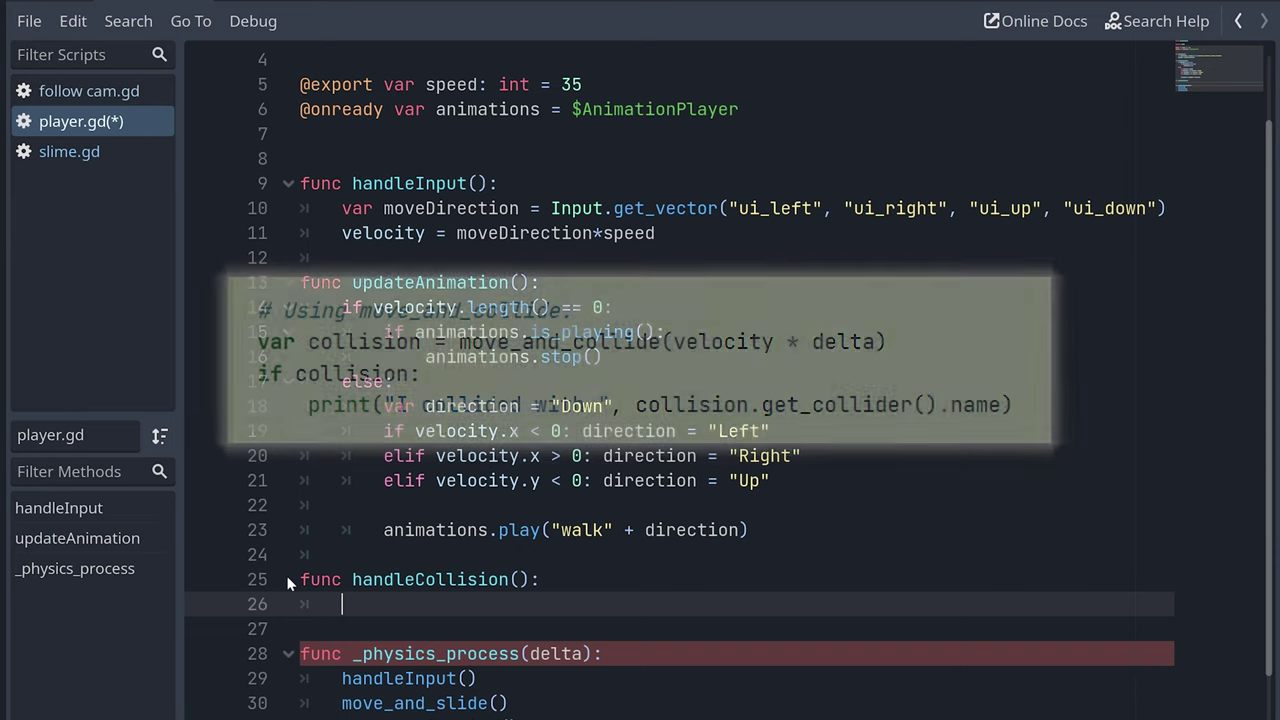
Step: Start handleCollision() with the loop "for i in get_slide_collision_count():"
text(for )
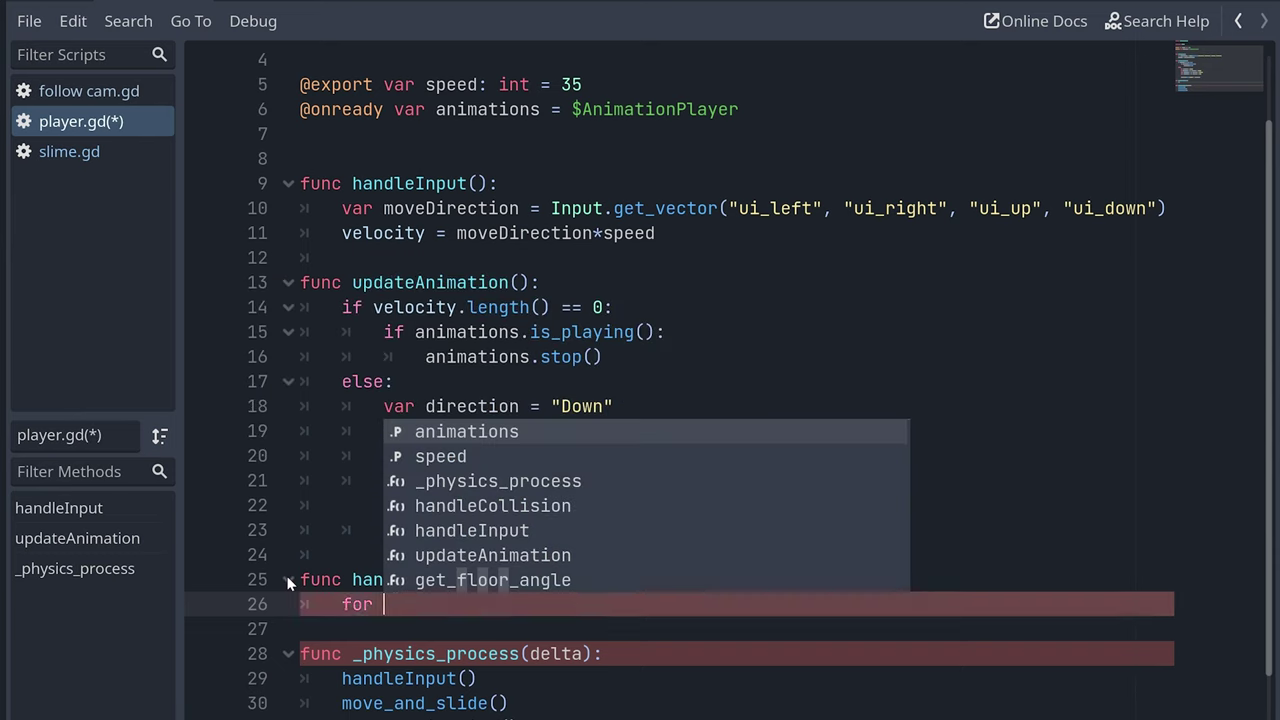
text(i in get_sli)
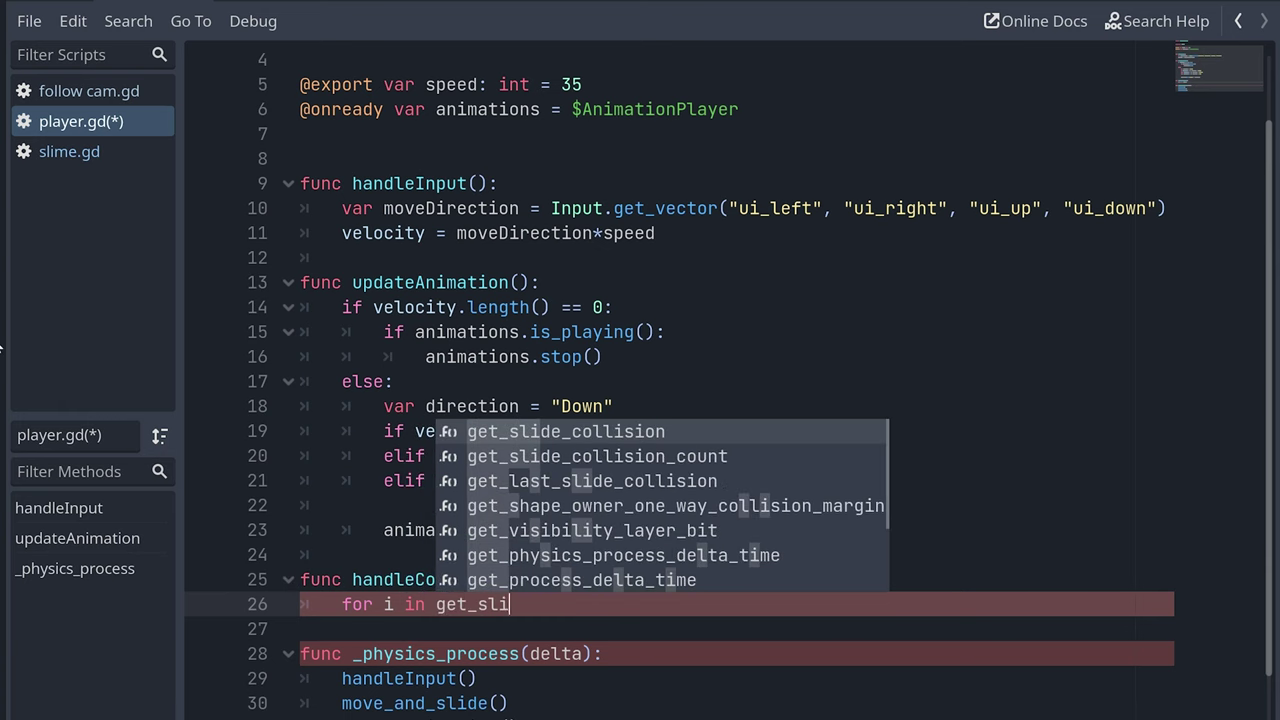
text(de_collision_coun)
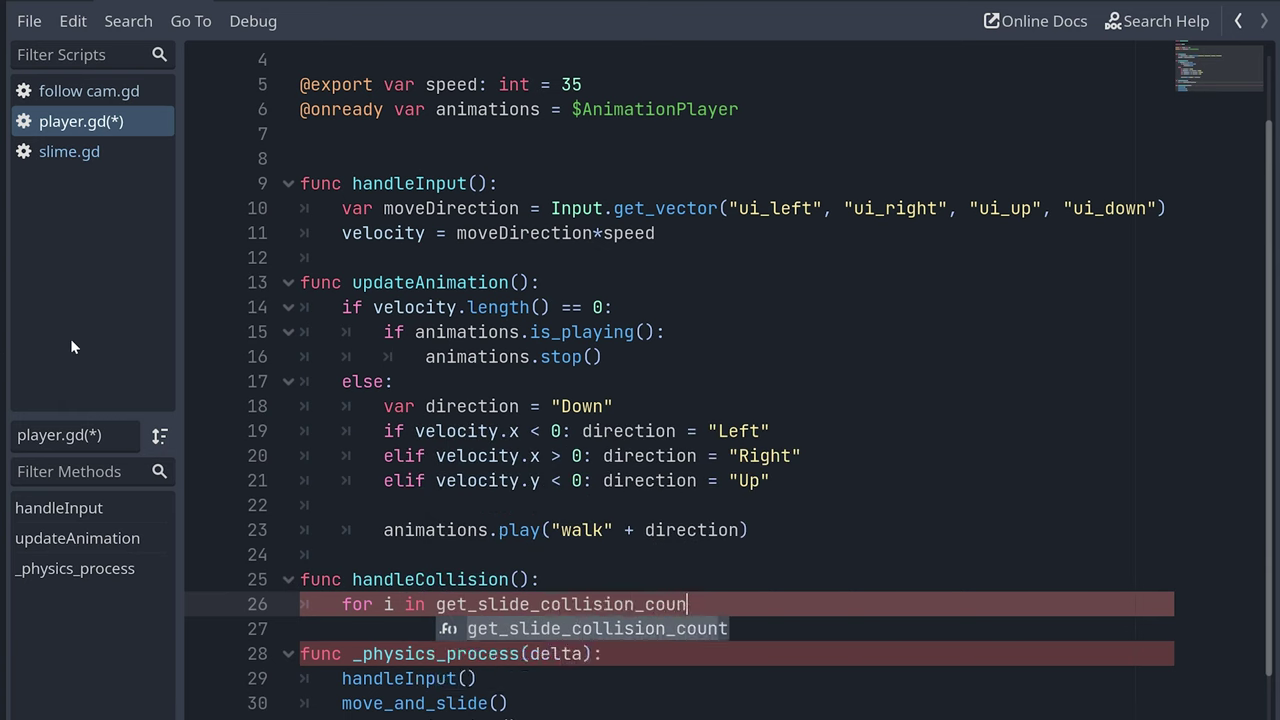
key(Return)
text(:)
key(Return)
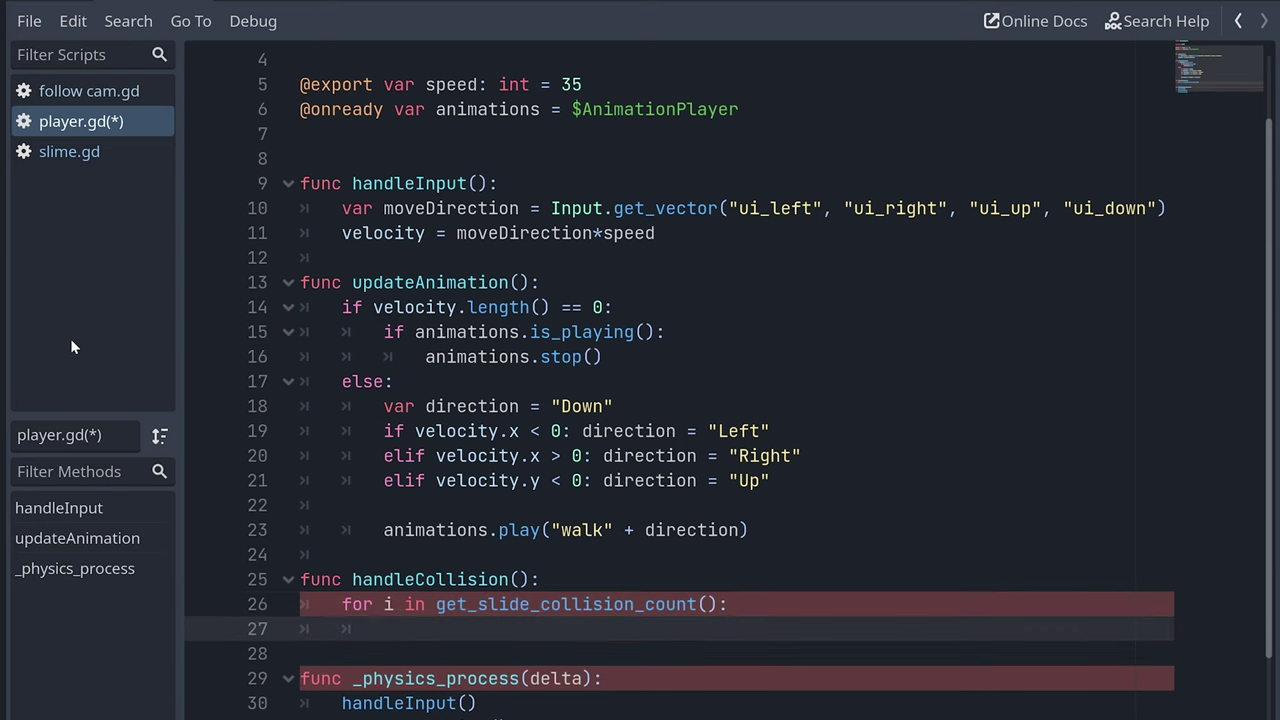
Step: Declare "var collision = get_slide_collision(i)" inside the for loop
text(var co)
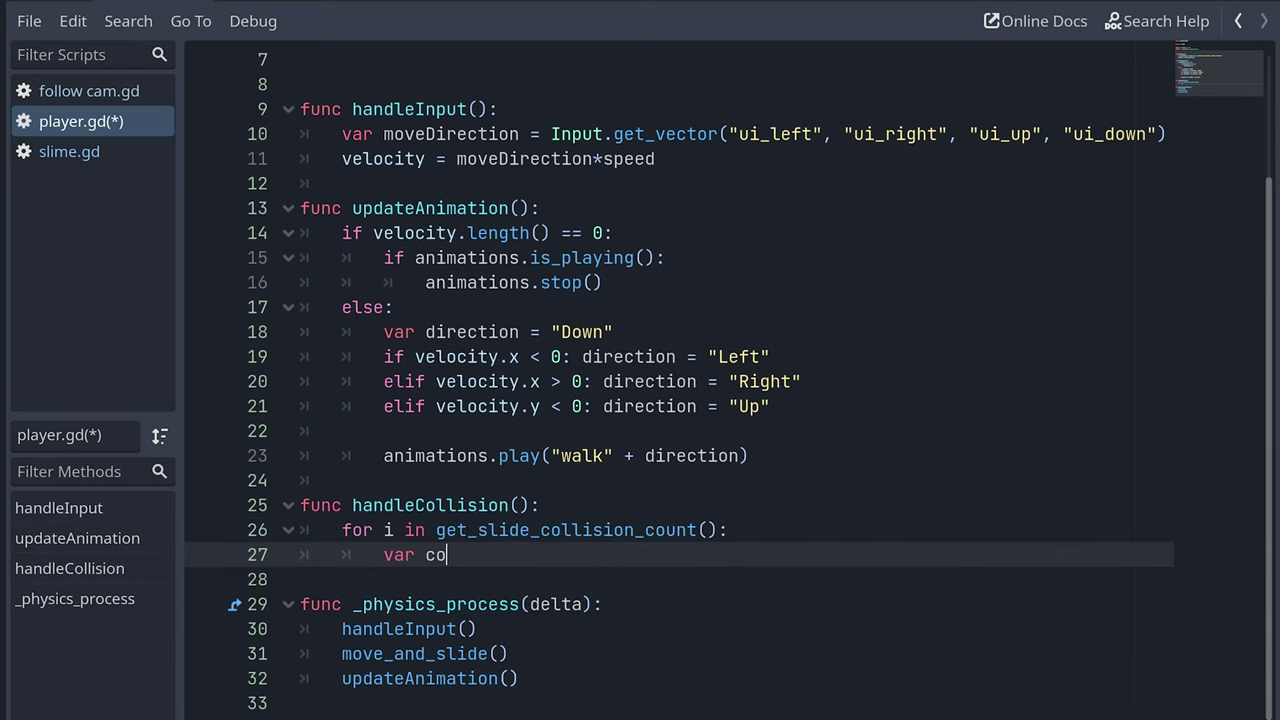
text(llision = get_)
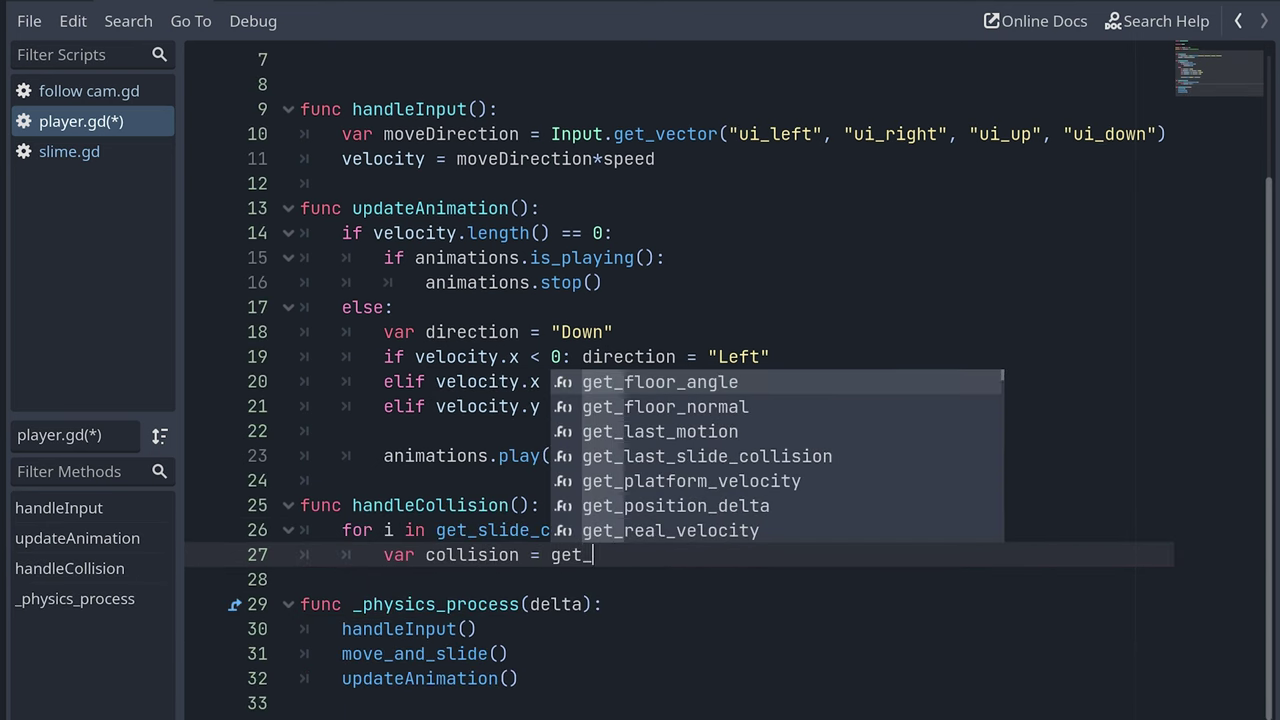
text(slide_collis)
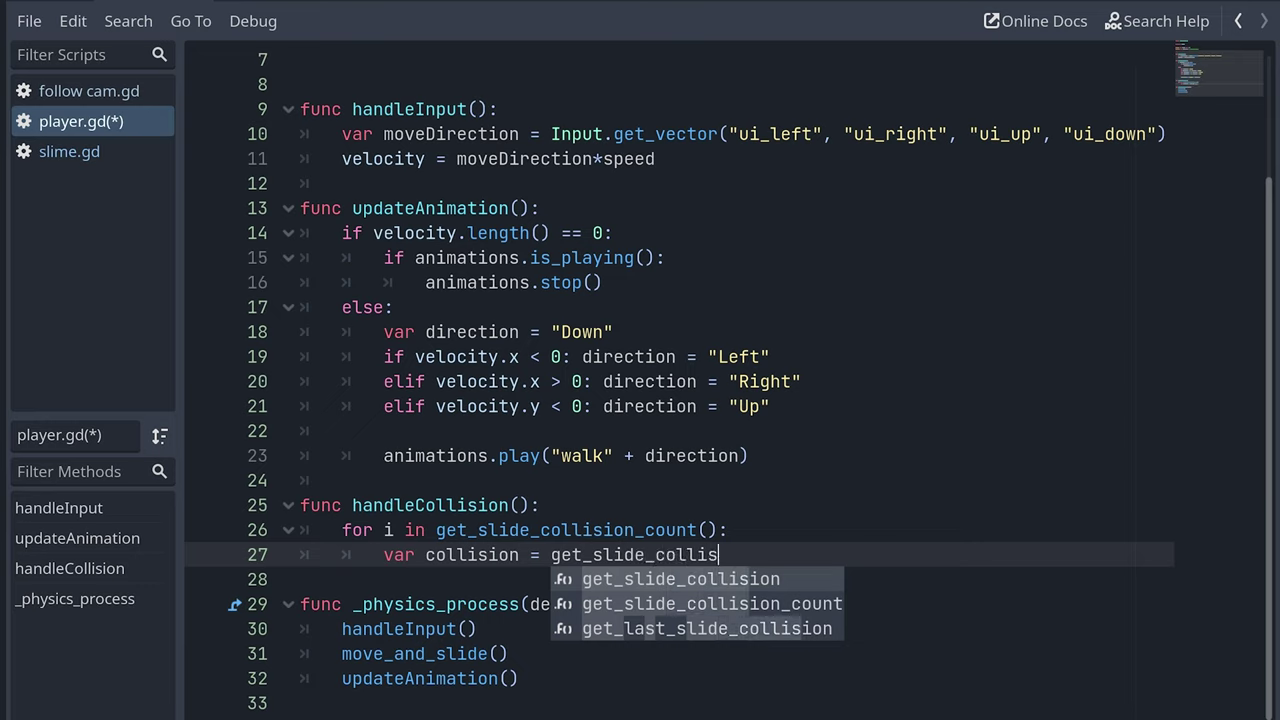
text(ion(i))
key(Return)
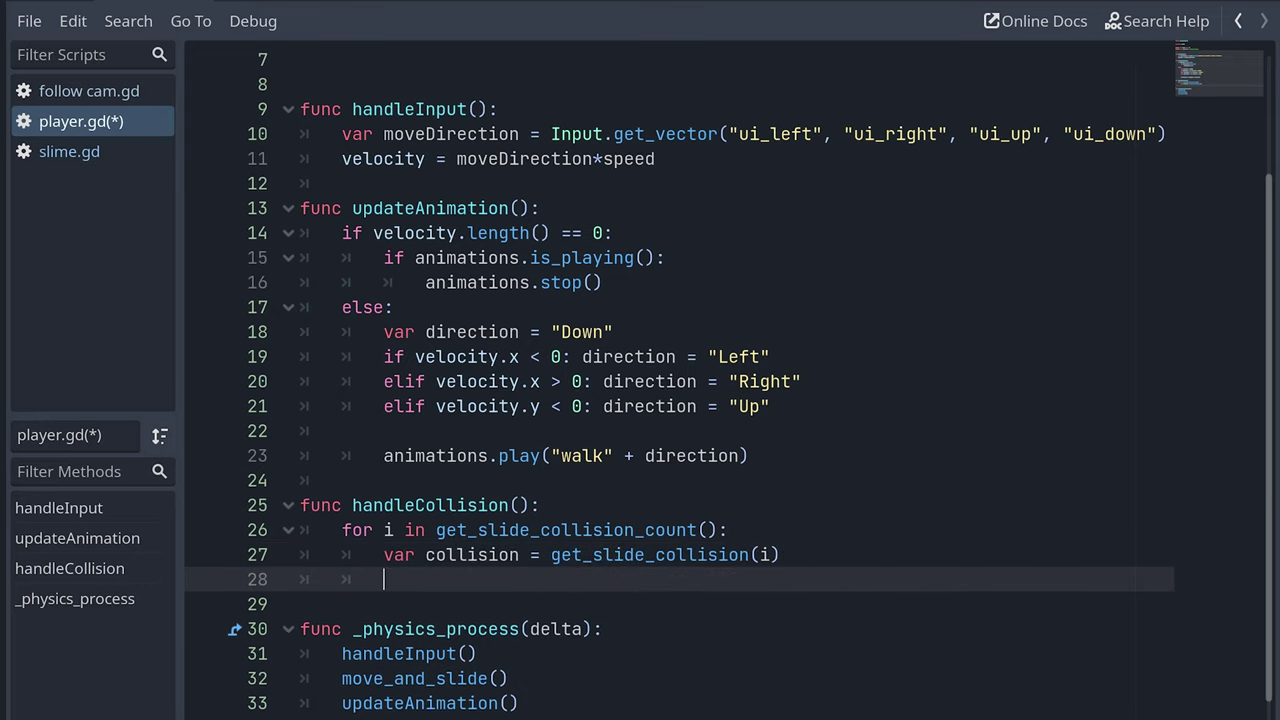
Step: Declare "var collider = collision.get_collider()" below the collision variable in the loop
text(var collider = )
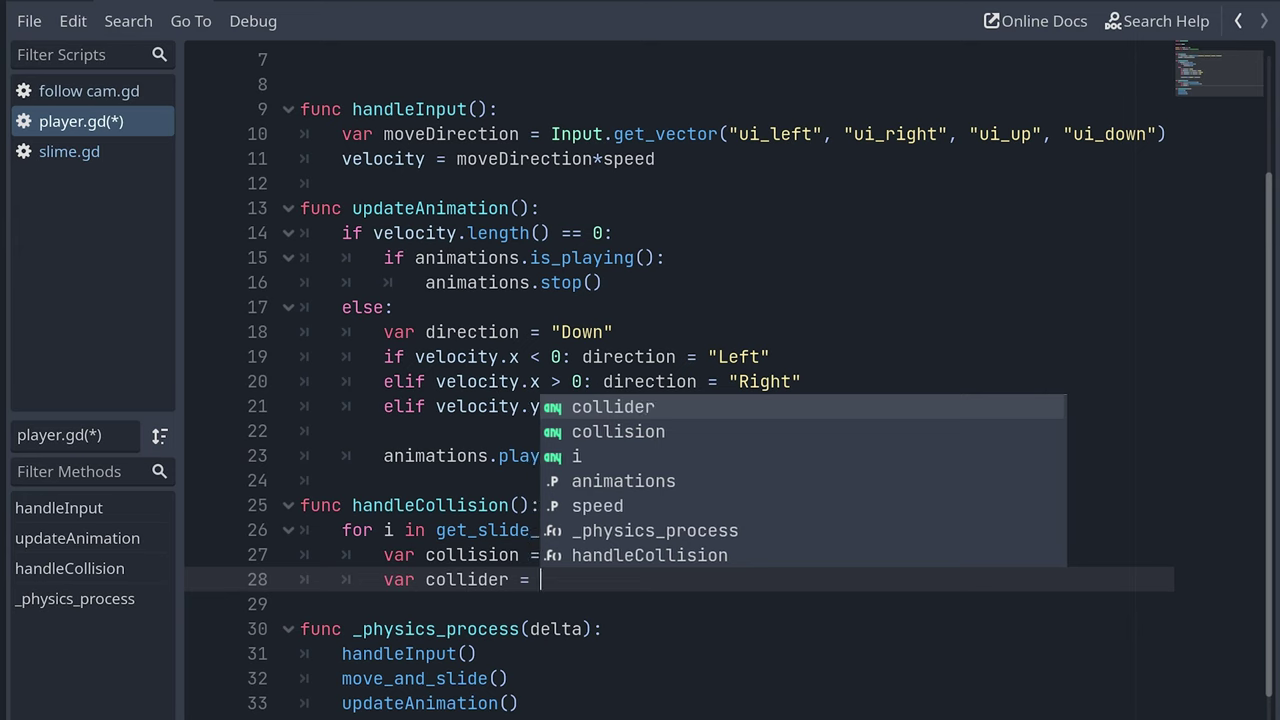
text(collision.)
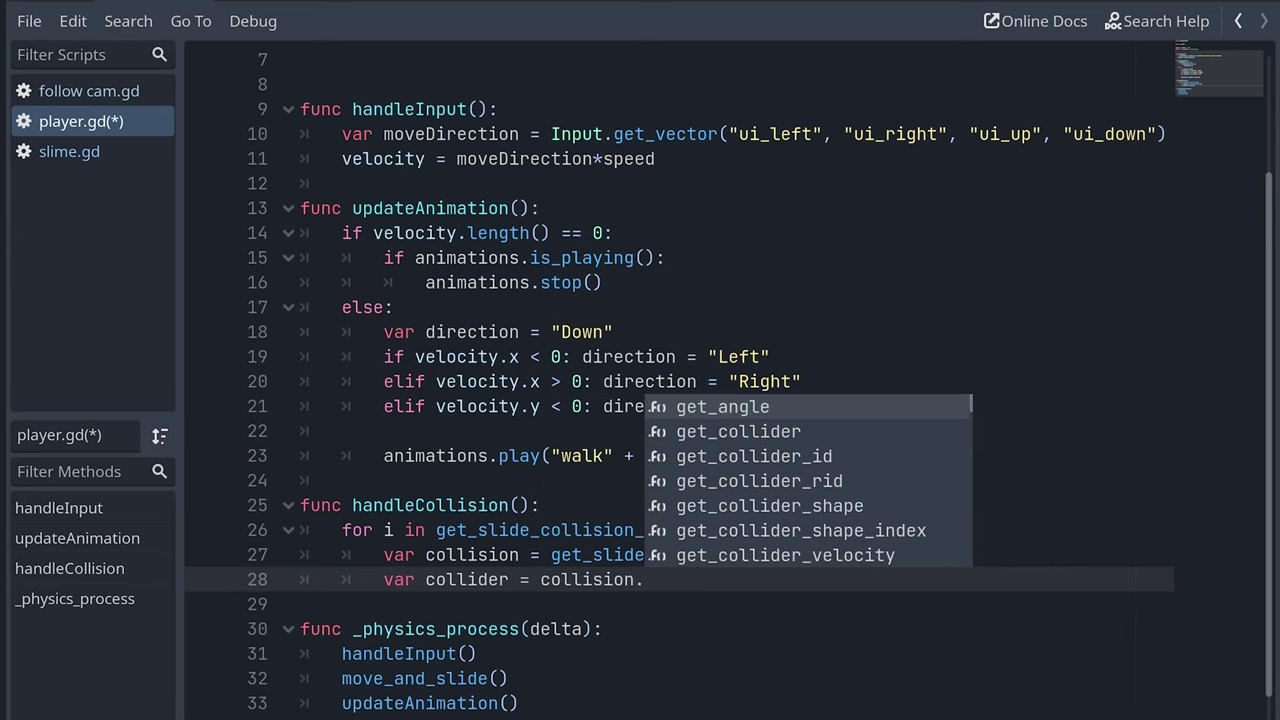
text(get_collider)
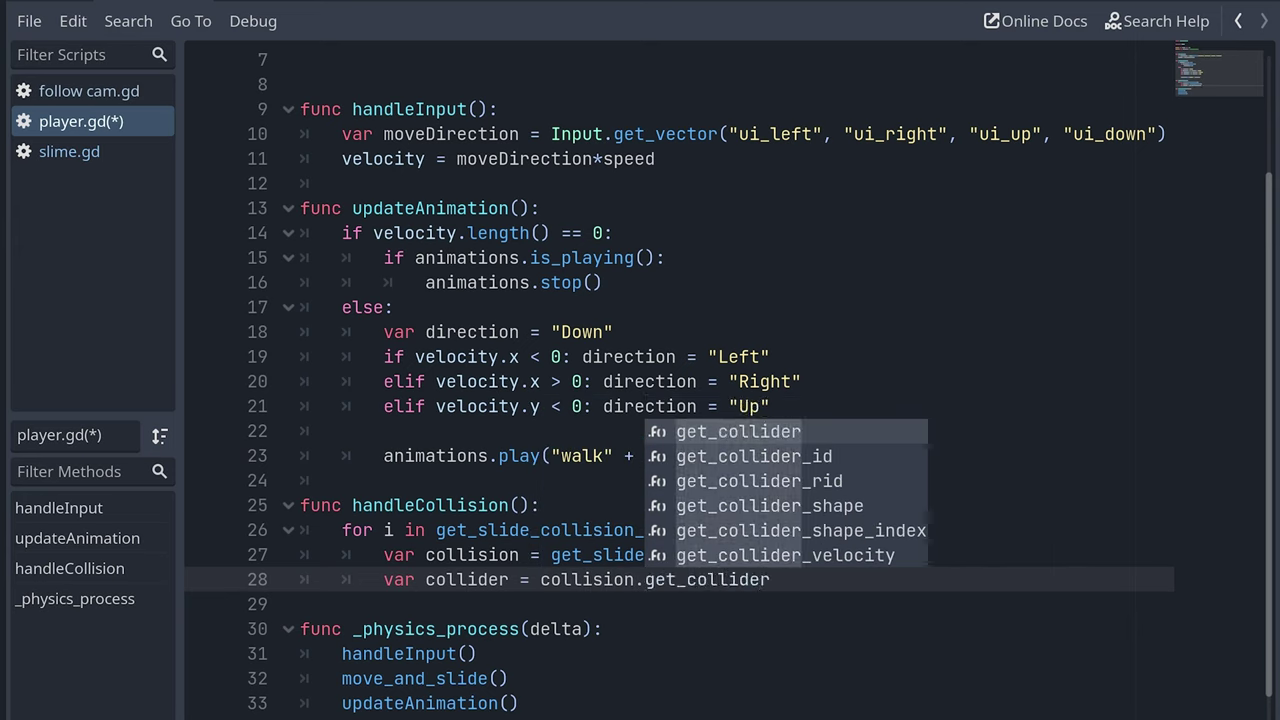
key(Return)
key(Return)
Step: Add "print_debug(collider.name)" as the last line of the loop and save player.gd
click(384, 530)
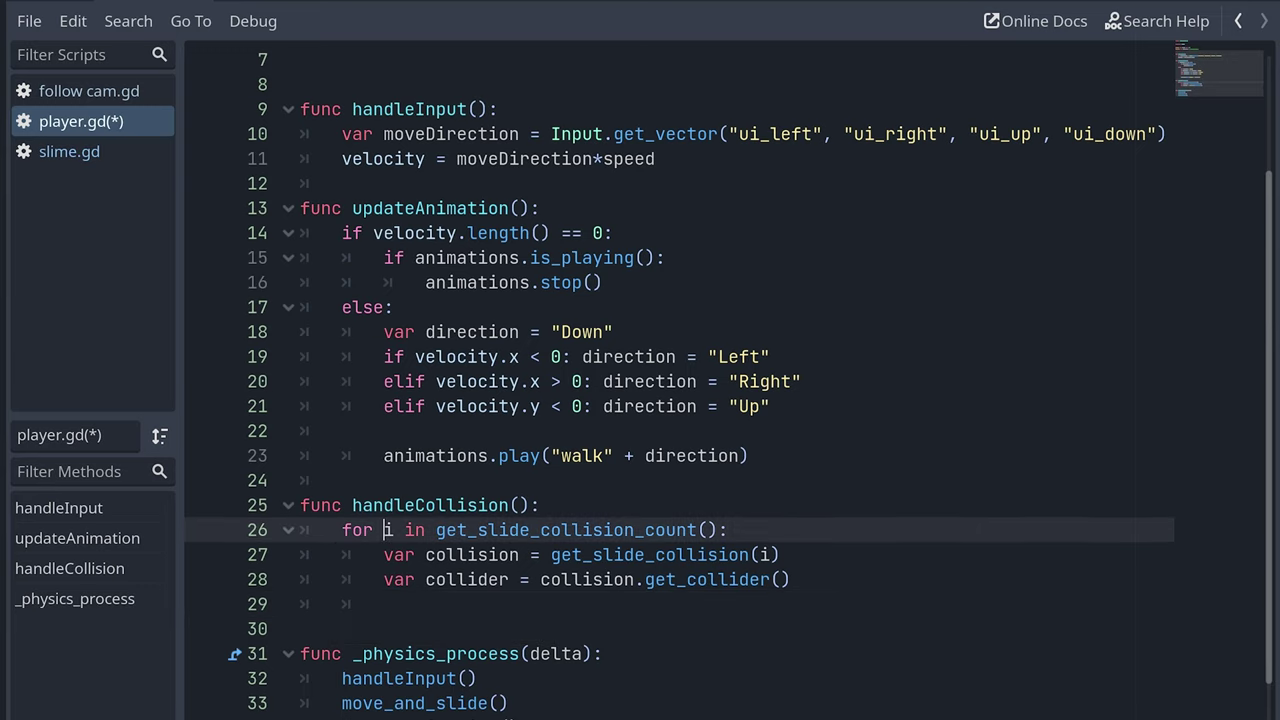
click(404, 579)
click(384, 604)
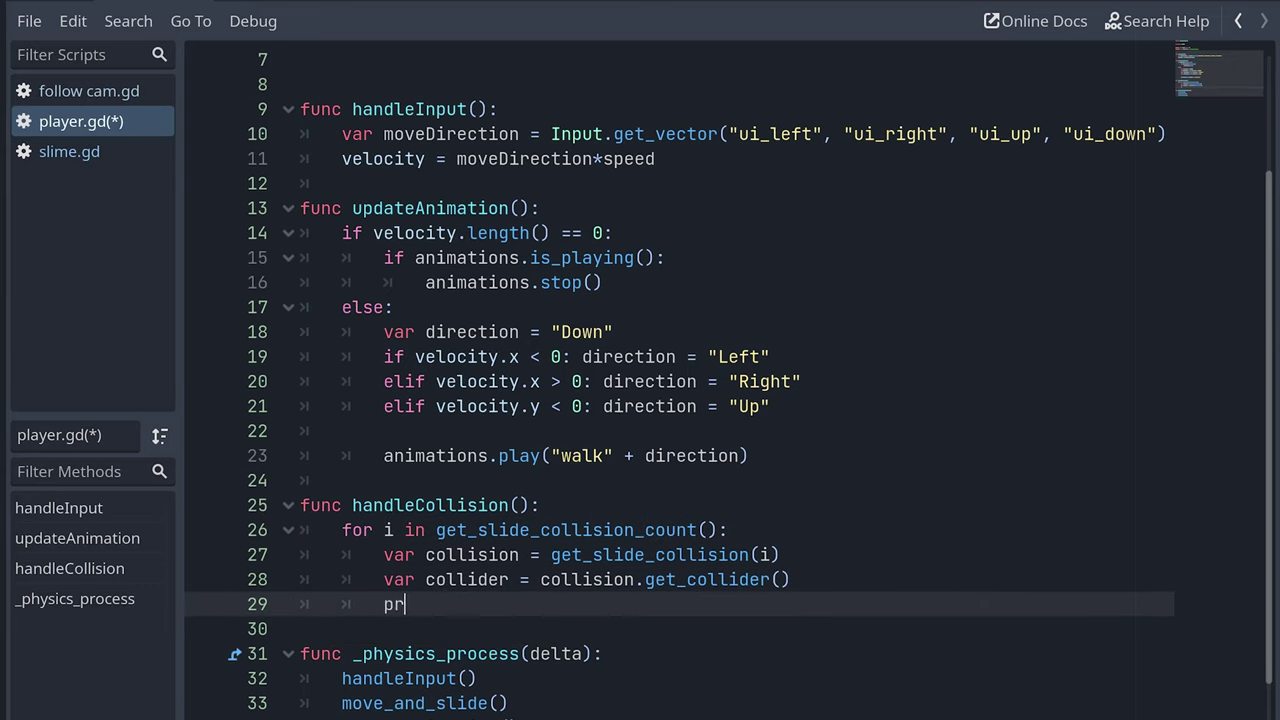
text(print_debug()
text(collider.n)
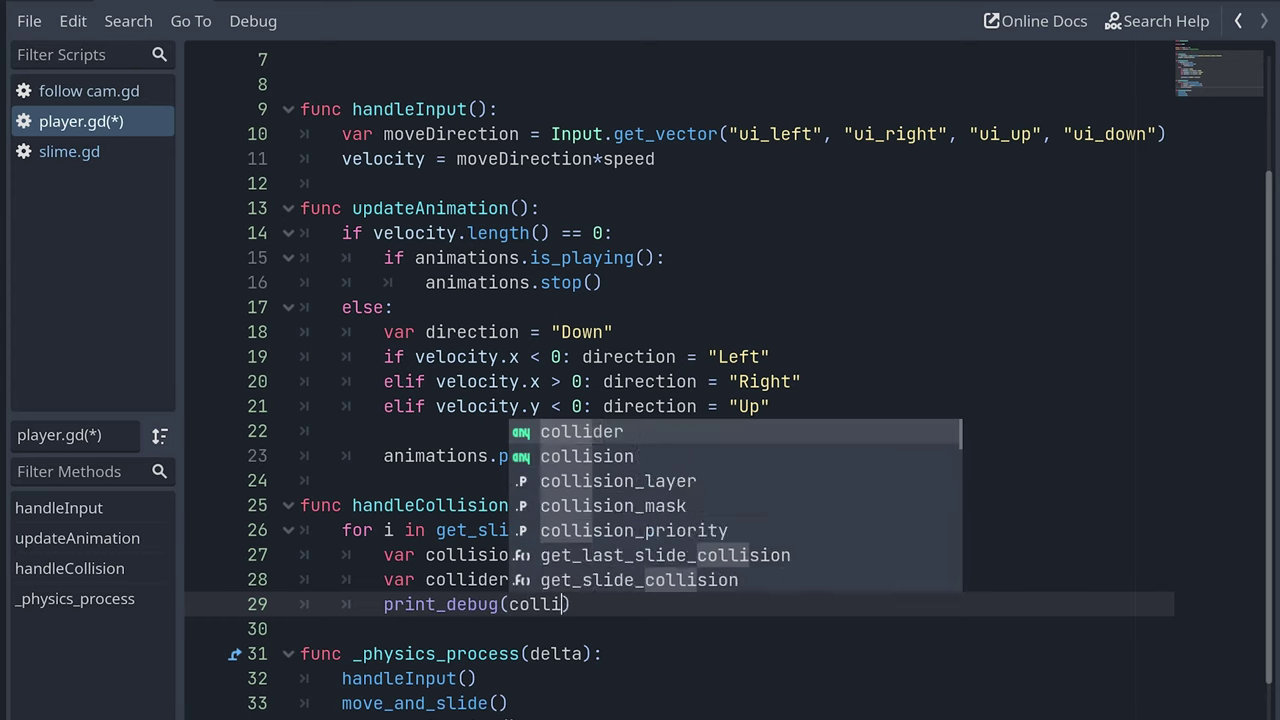
text(ame)
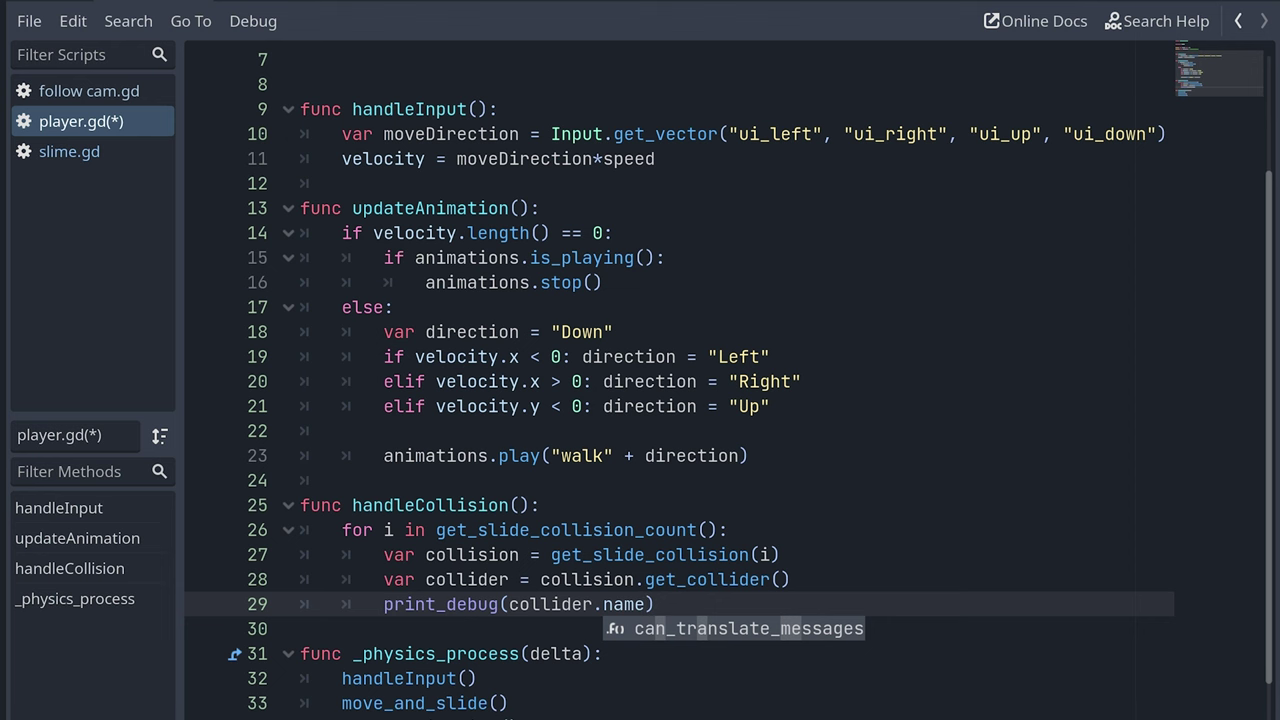
key(ctrl+s)
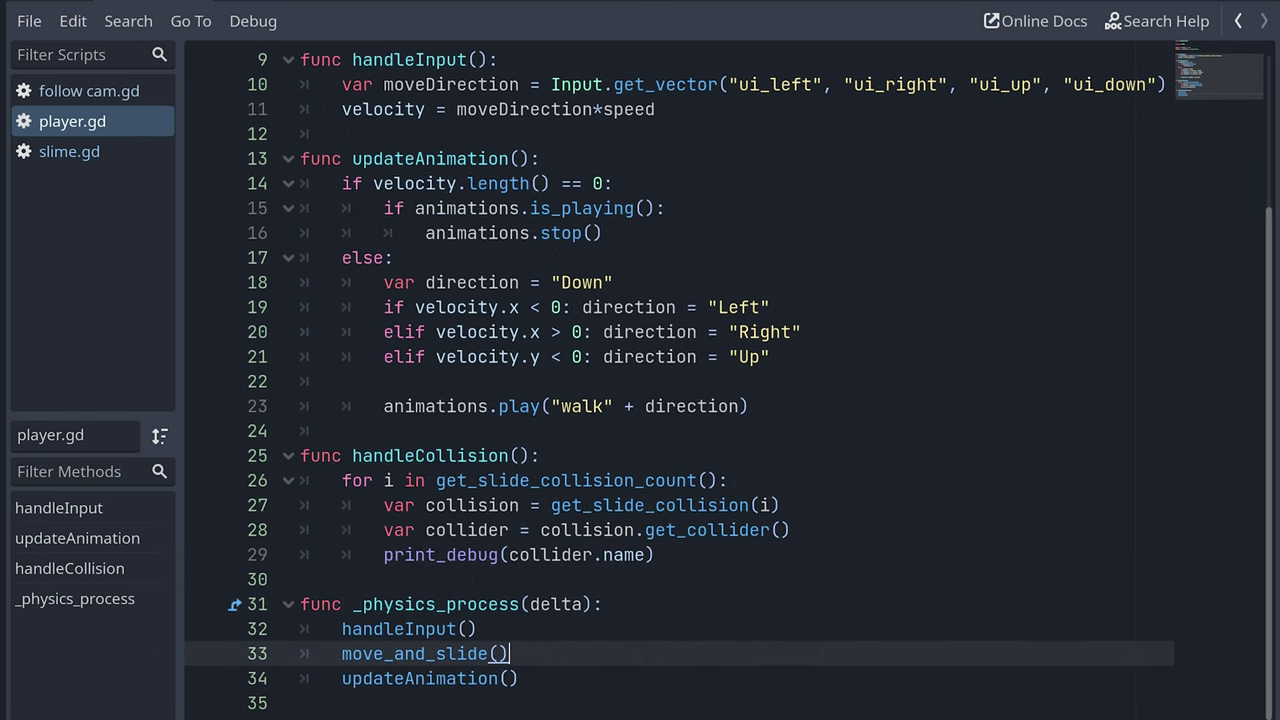
Step: Call handleCollision() in _physics_process between move_and_slide() and updateAnimation()
key(Return)
text(handle)
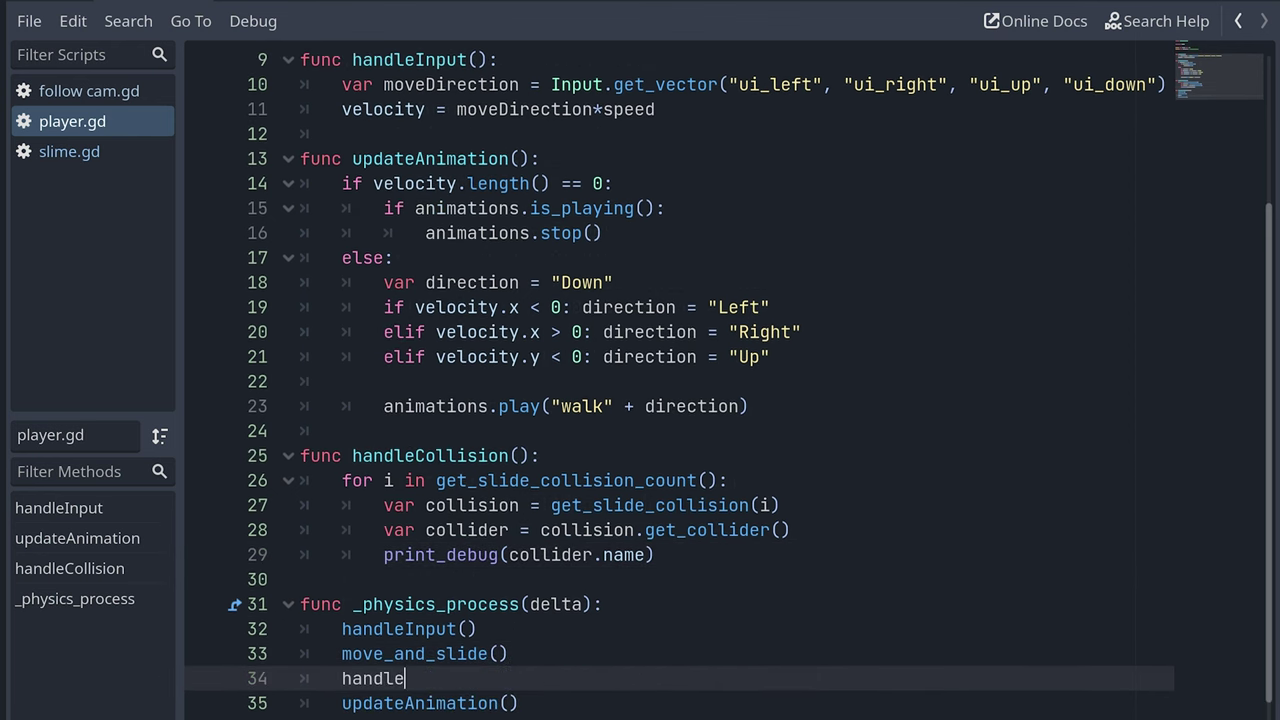
text(Collis)
key(Return)
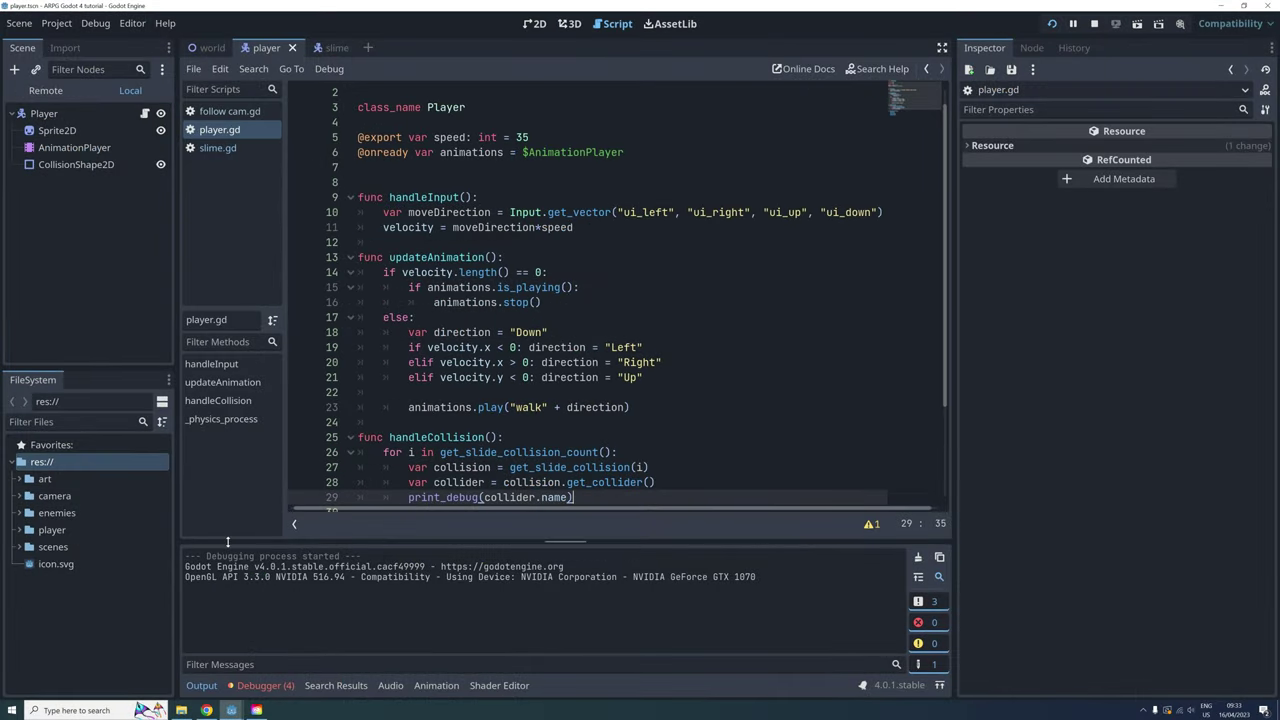
Step: Enlarge the output log area and reposition the running game window so both can be watched together
drag(228, 537, 235, 430)
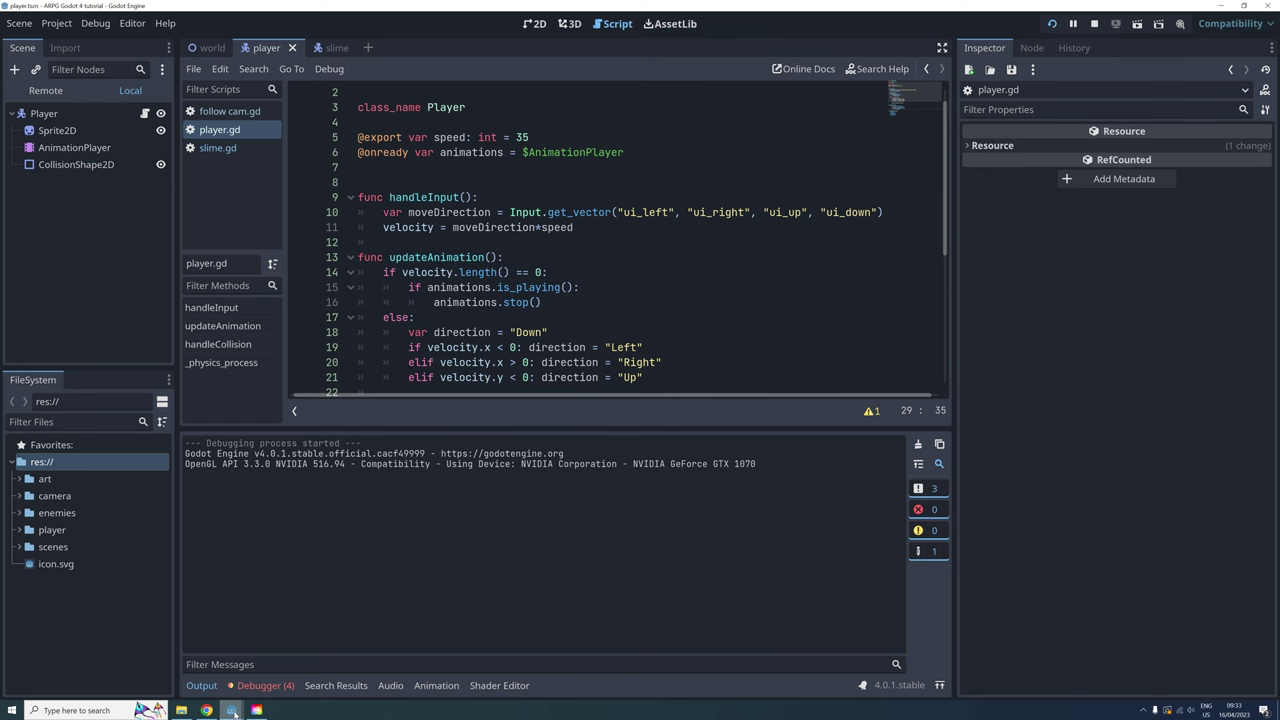
click(232, 710)
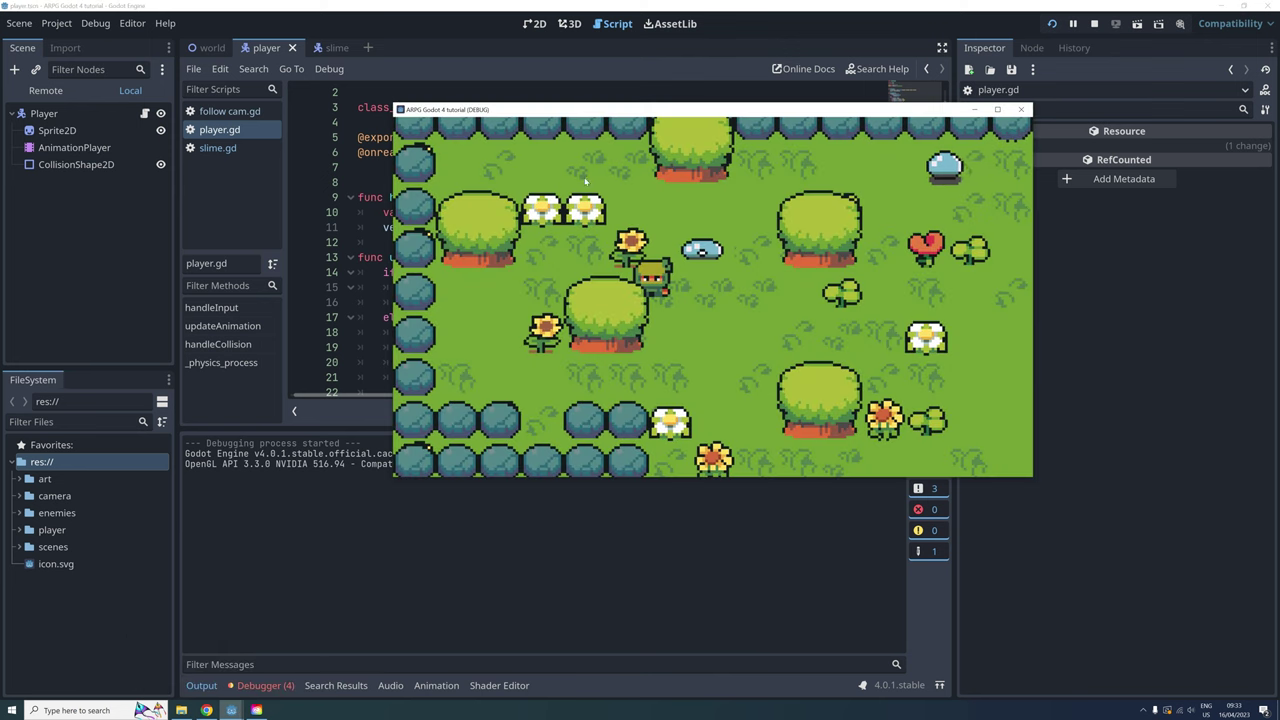
drag(590, 112, 684, 75)
Step: Walk the player into a slime and a bush, checking the collider names printed in the output log
key(Right)
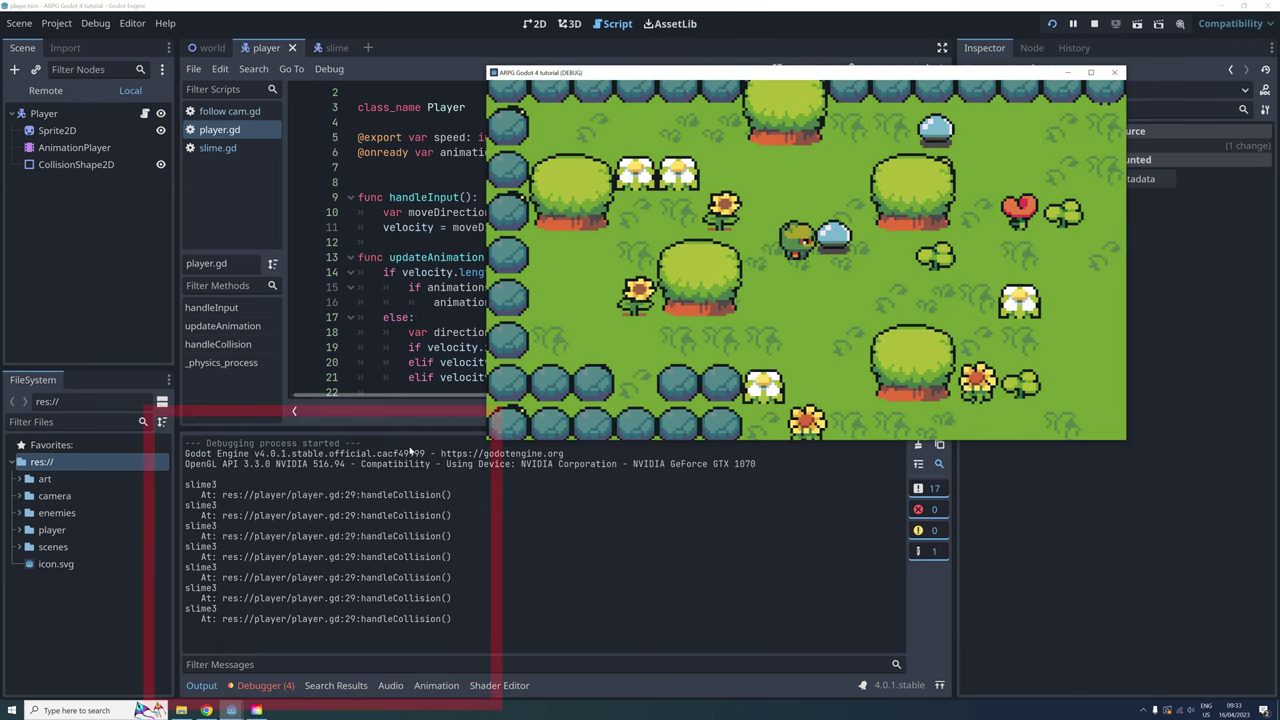
key(Up)
key(Left)
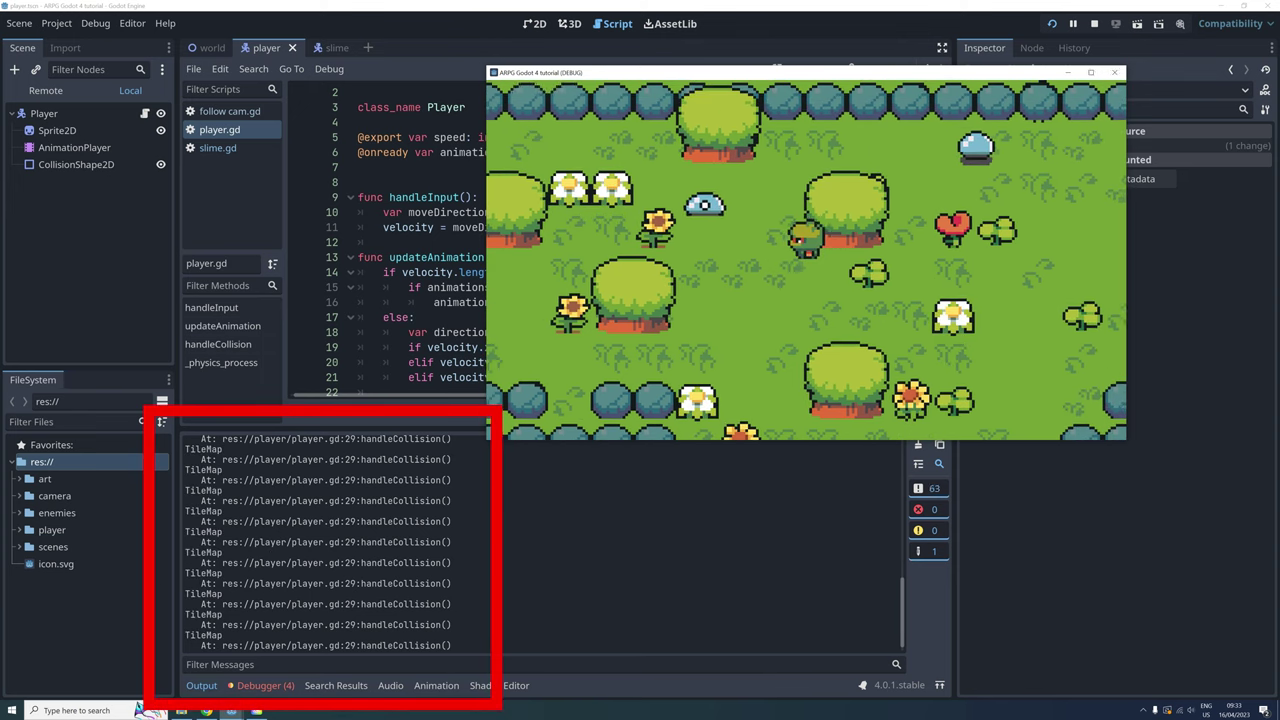
Step: Walk the player up past the bush and against the slime, checking the collider names in the output log
key(Up)
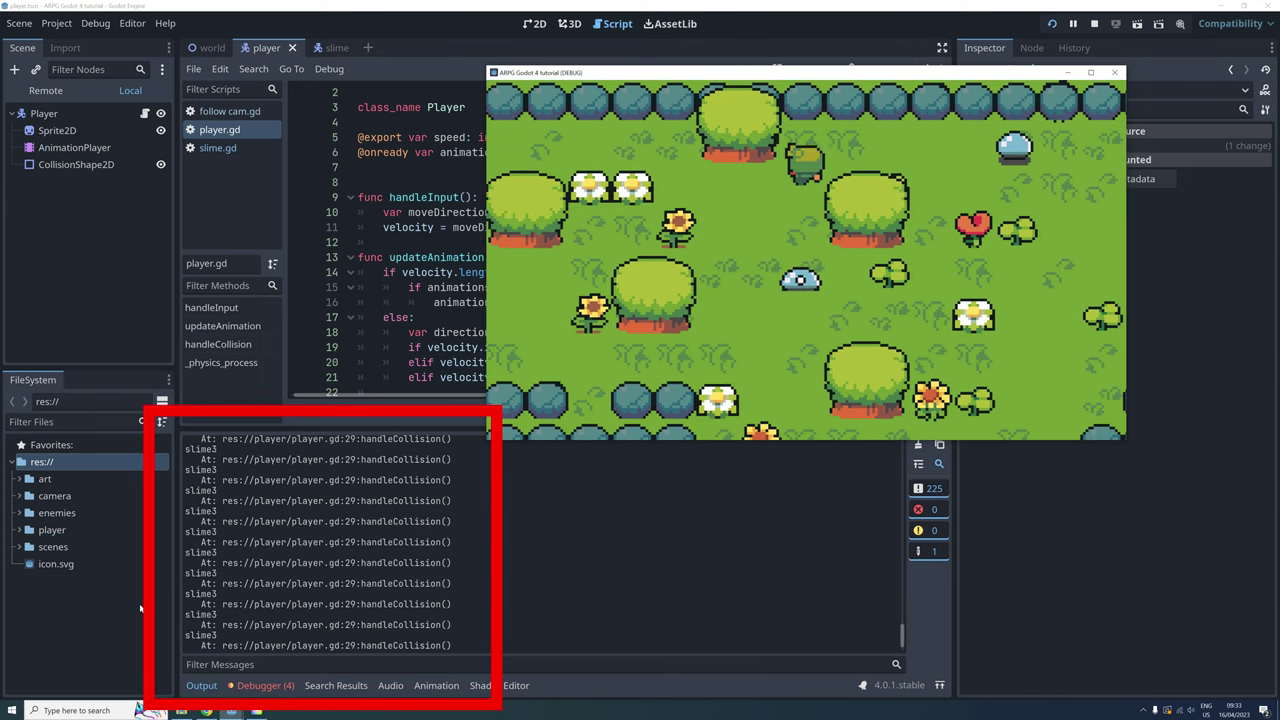
key(Right)
key(Right)
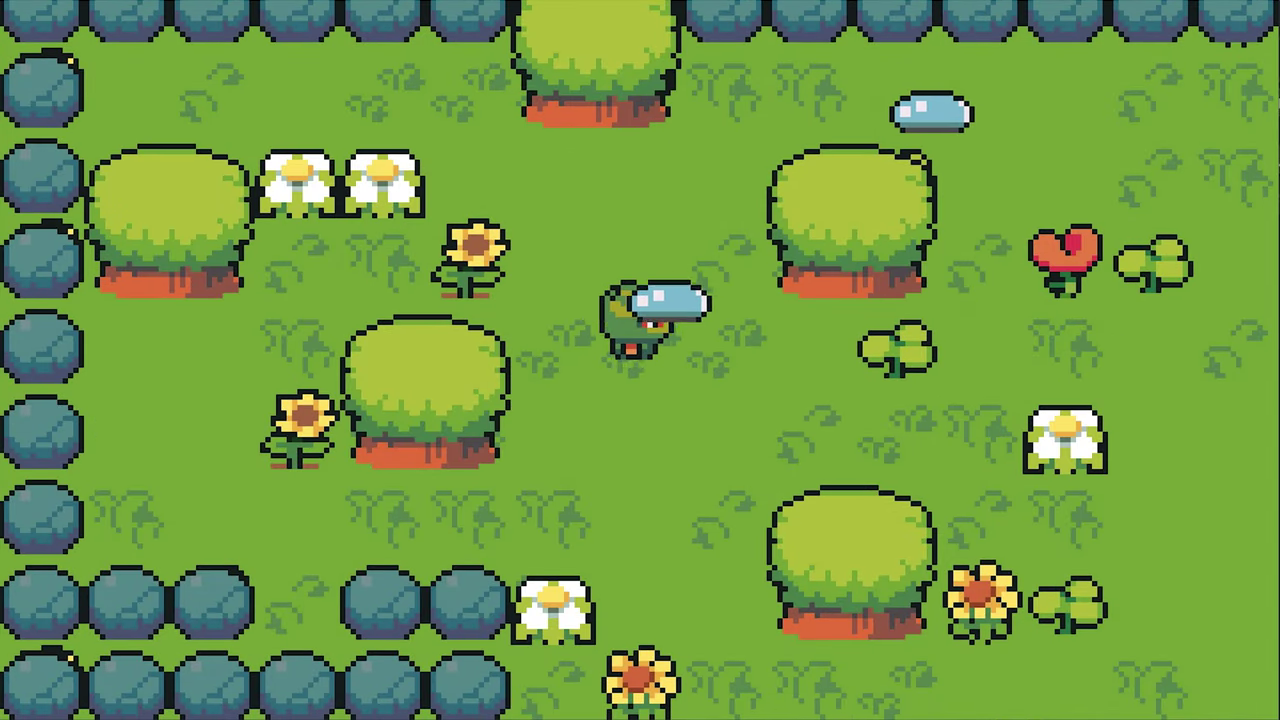
Step: Walk the player past the first slime and along the upper rock wall to bump into the second slime
key(Right)
key(Right)
key(Up)
key(Left)
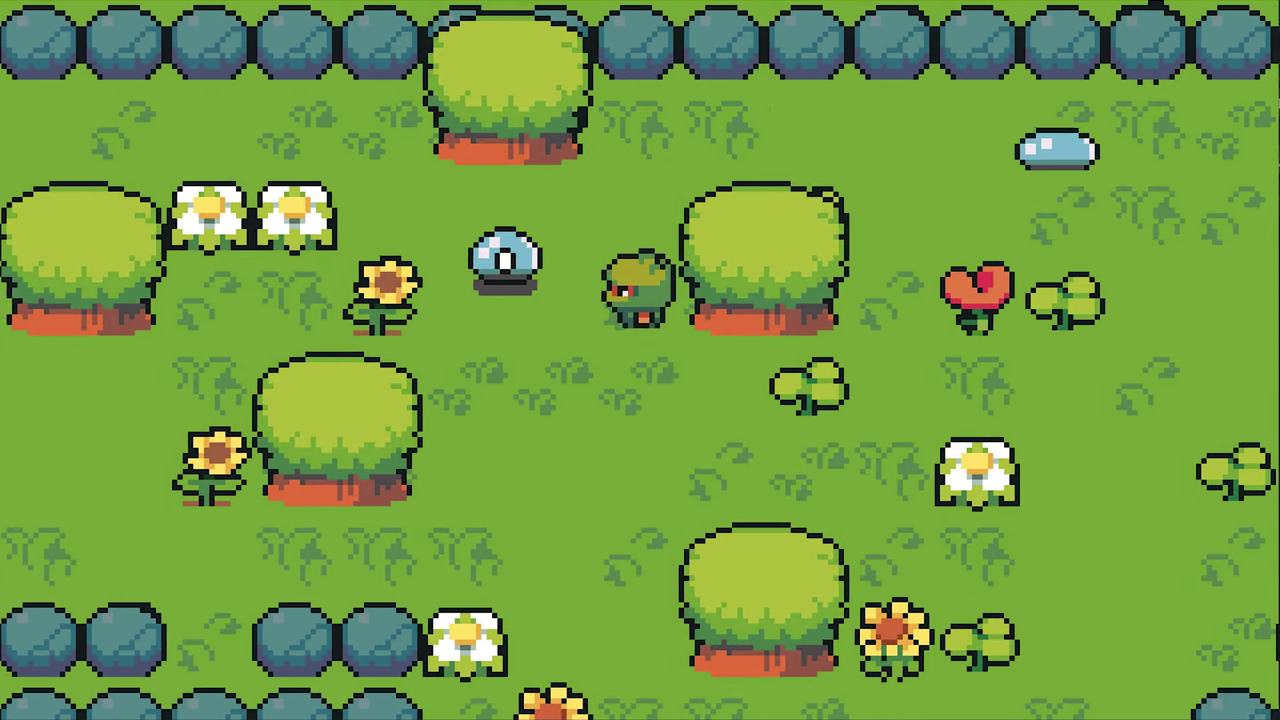
key(Down)
key(Right)
key(Up)
key(Right)
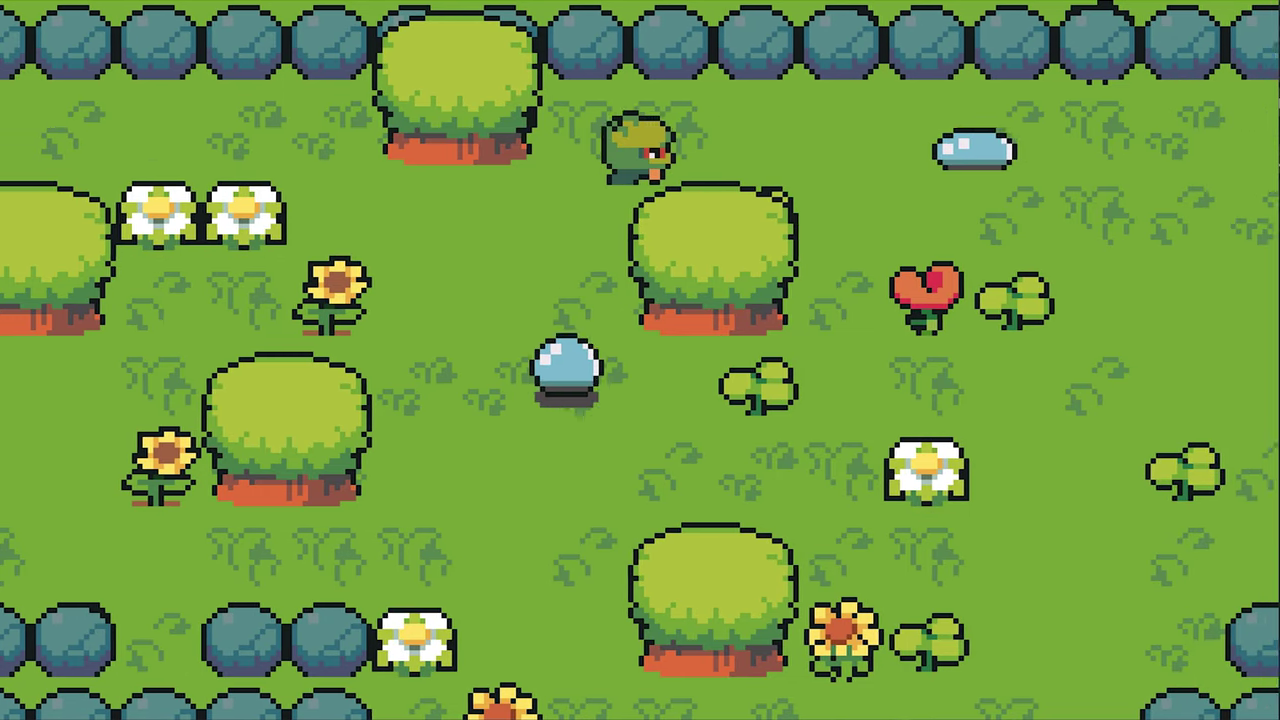
key(Right)
key(Left)
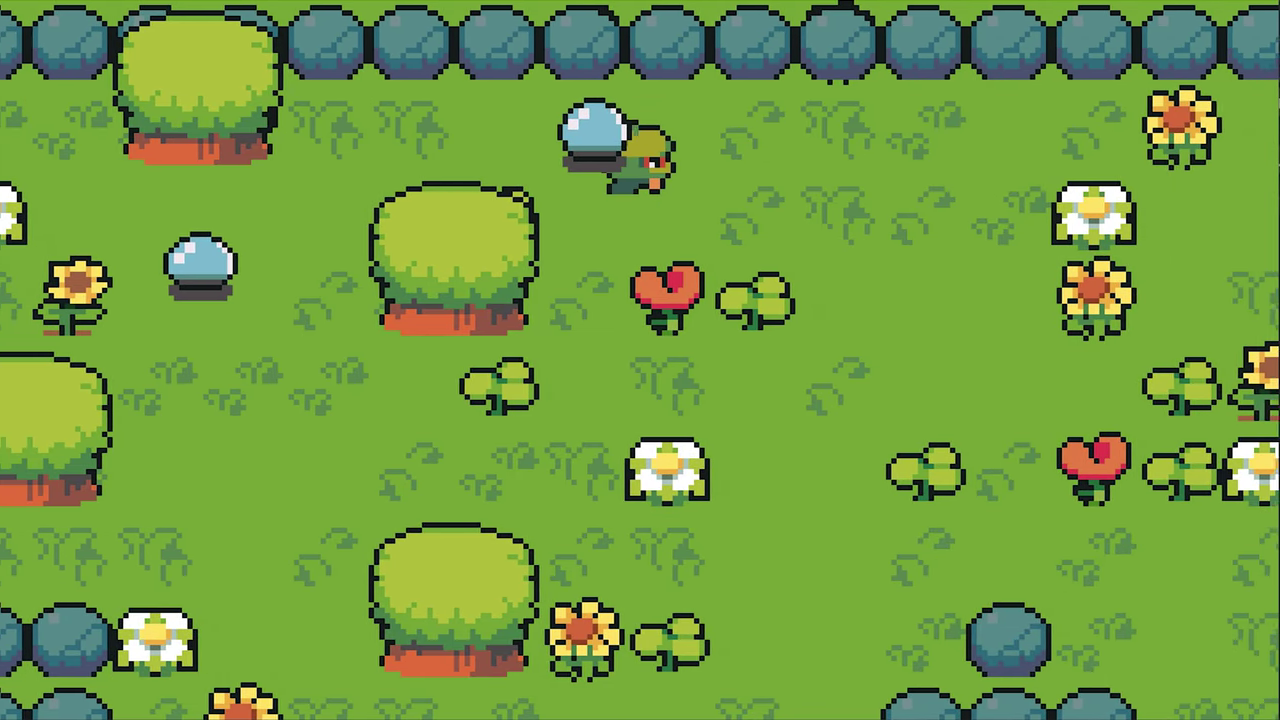
key(Left)
key(Right)
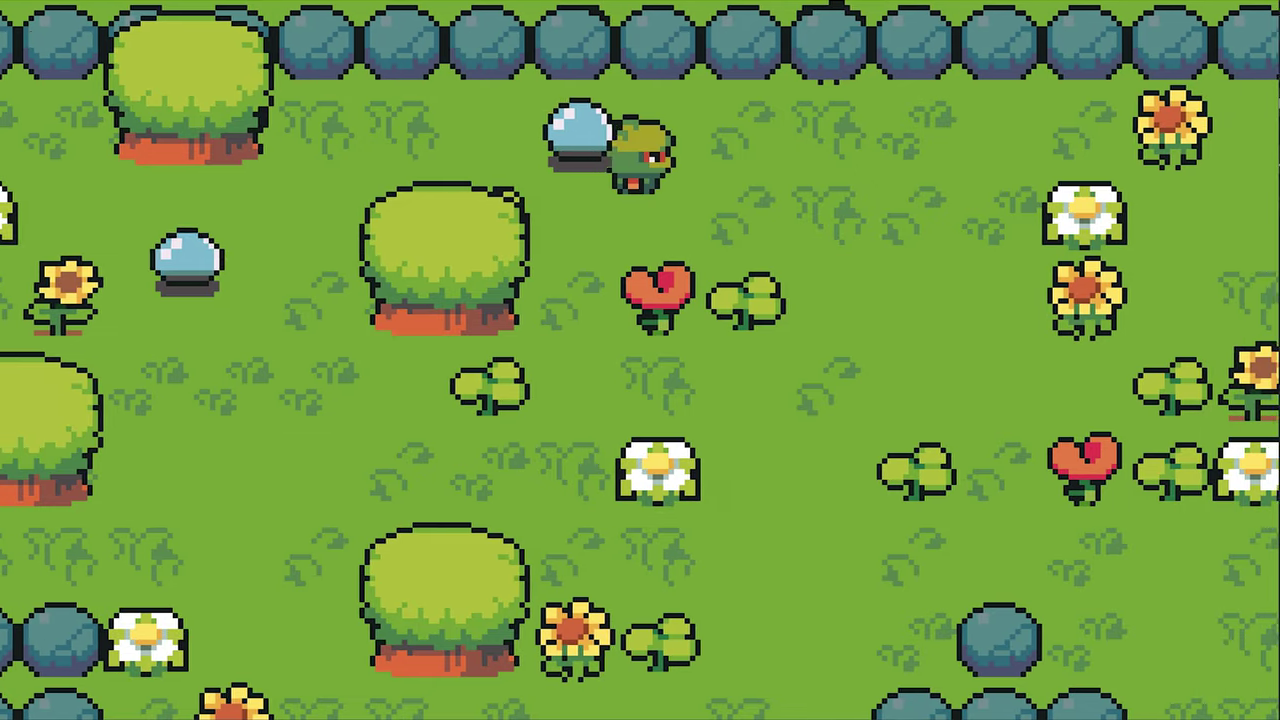
key(Left)
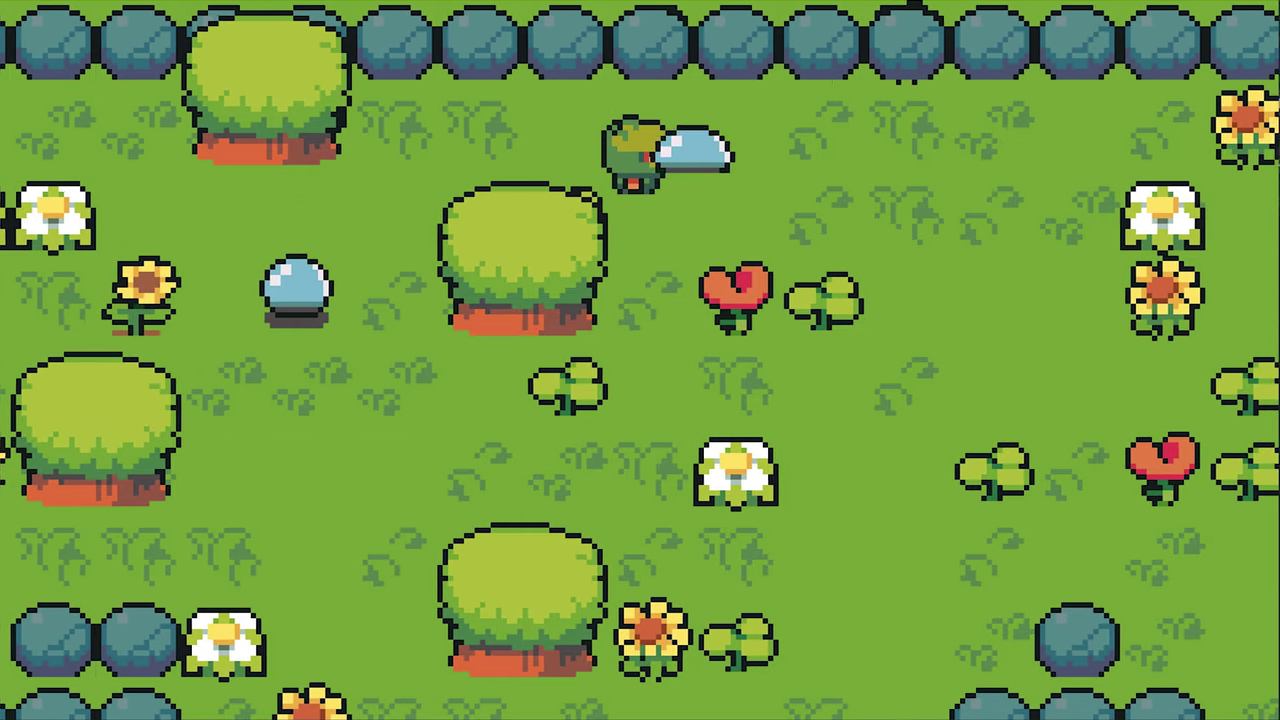
Step: Walk the player around the second slime and down through the flowers toward the lower part of the map
key(Right)
key(Up)
key(Left)
key(Down)
key(Left)
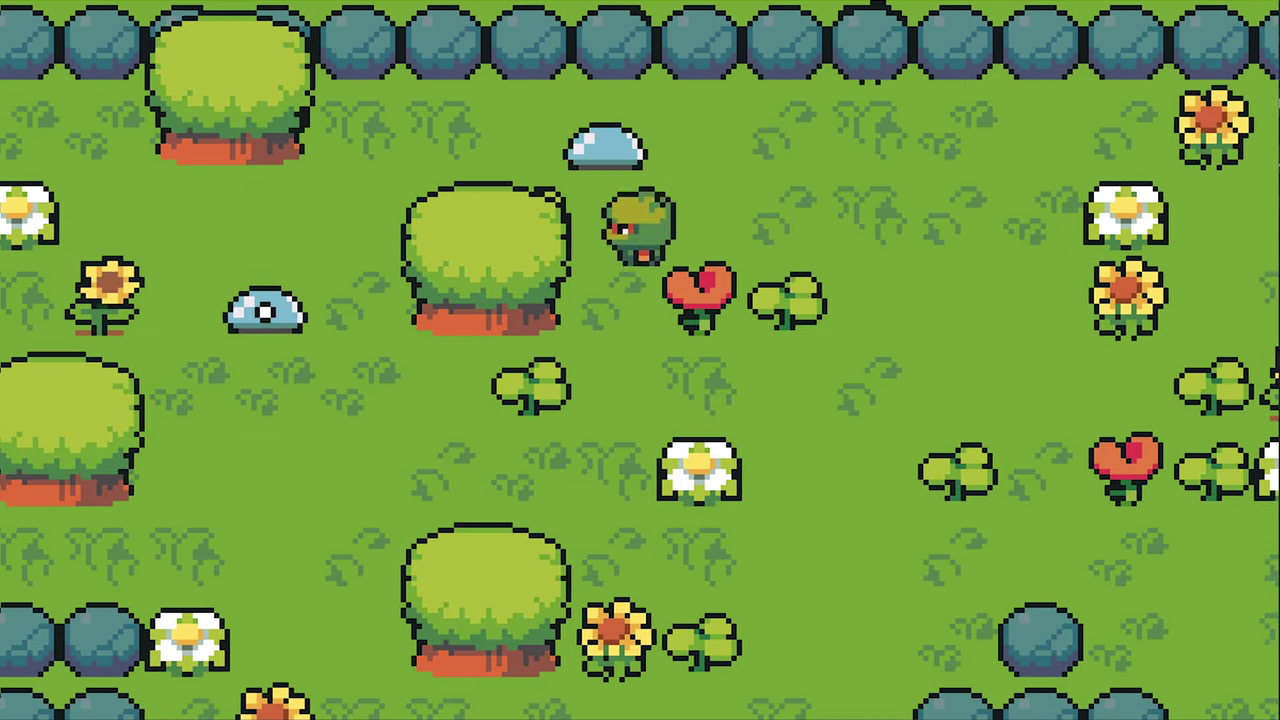
key(Down)
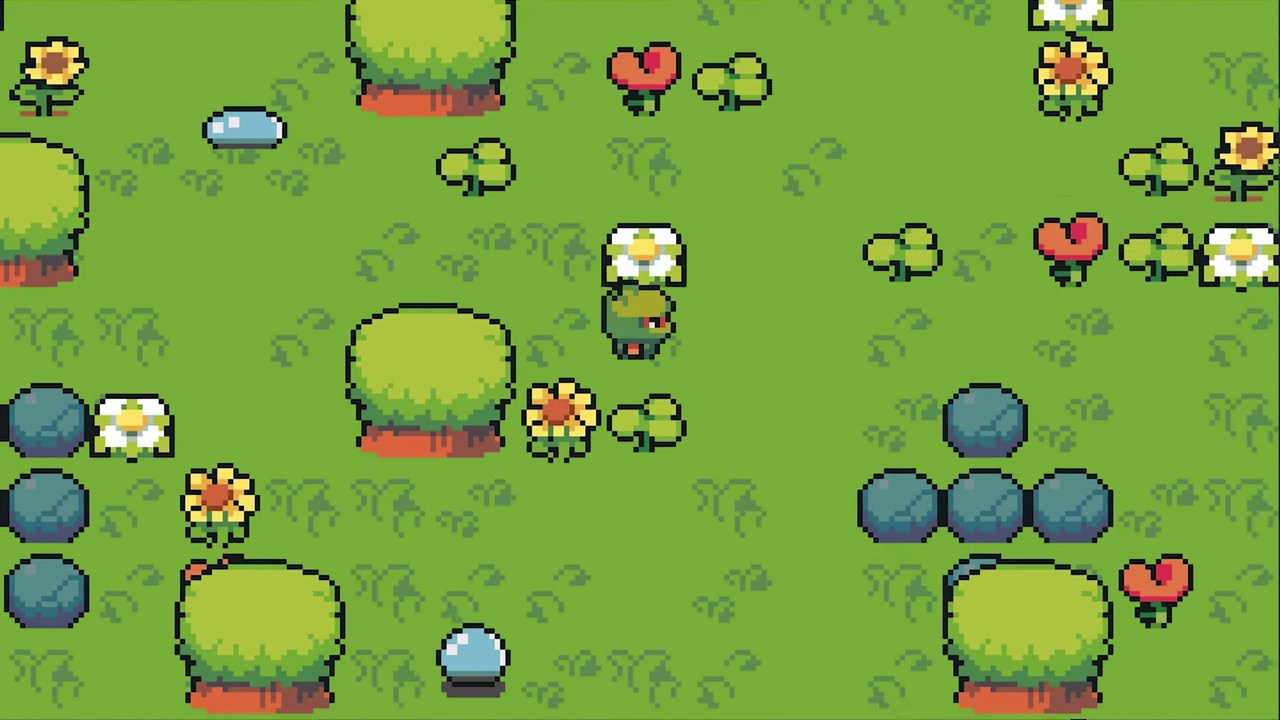
key(Down)
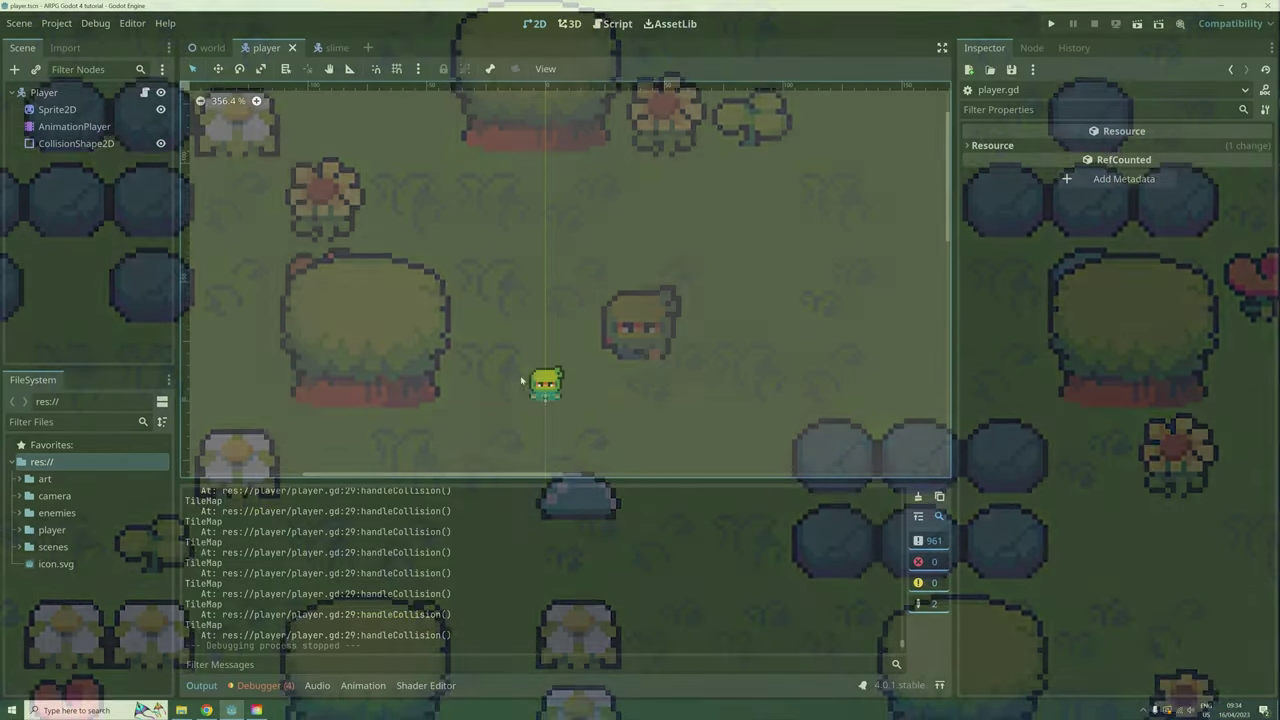
Step: Examine the player's CollisionShape2D and test walking the player beneath the upper bush near the moving slime
click(543, 393)
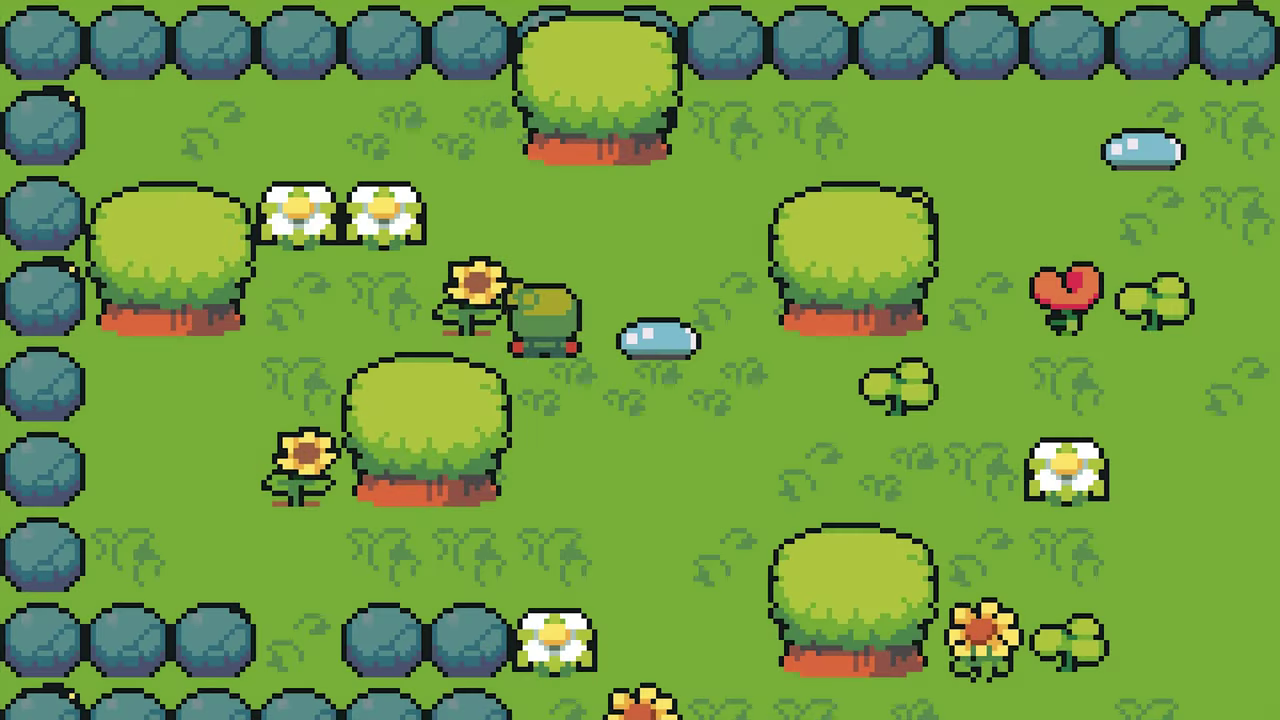
key(Up)
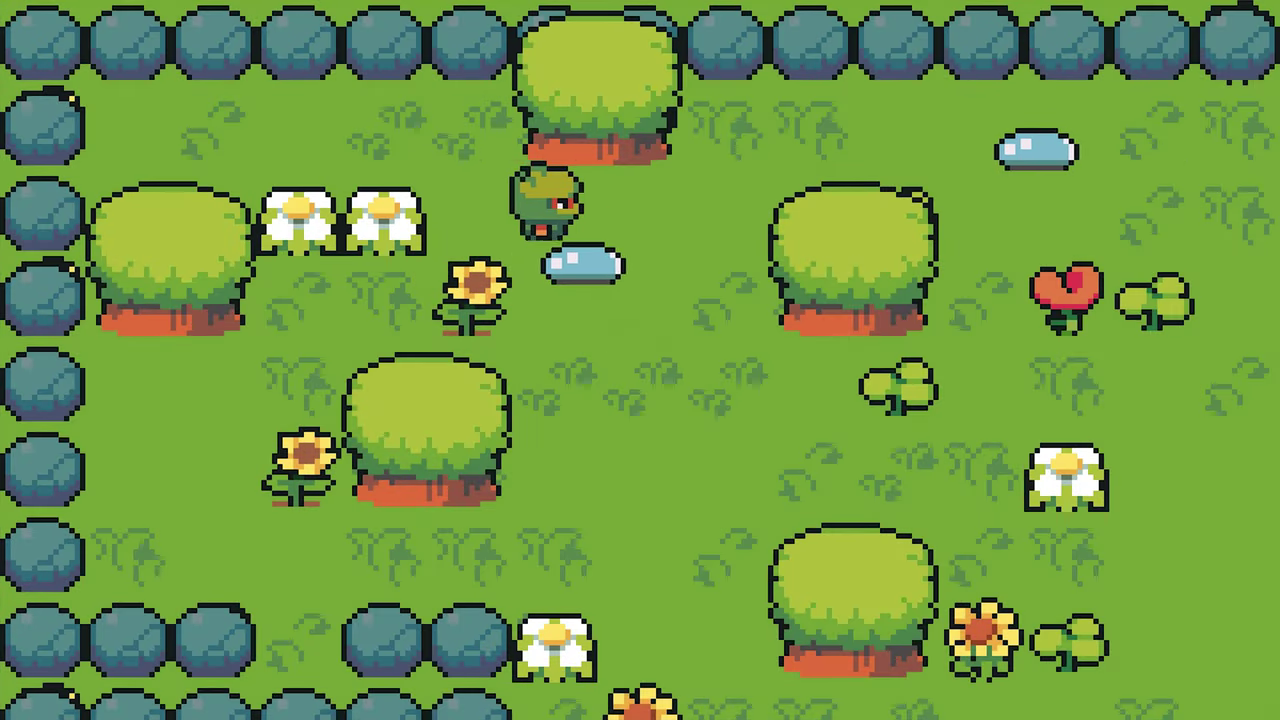
key(Right)
key(Left)
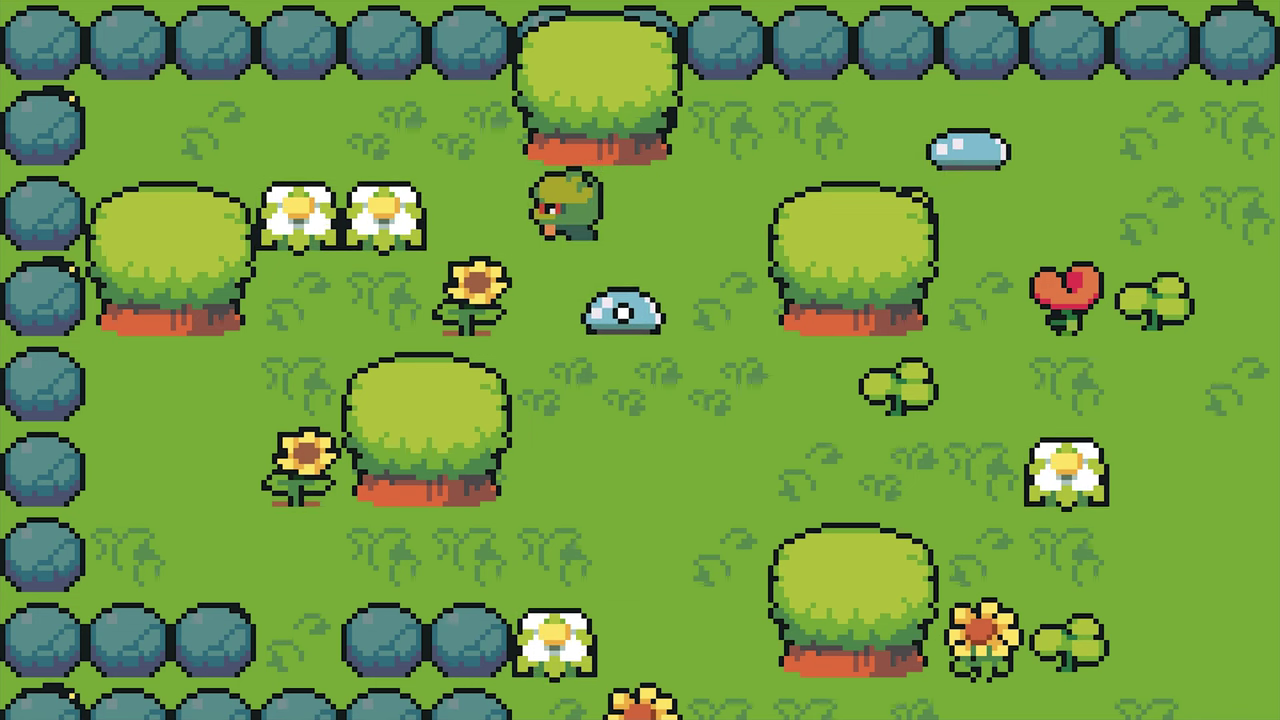
key(Right)
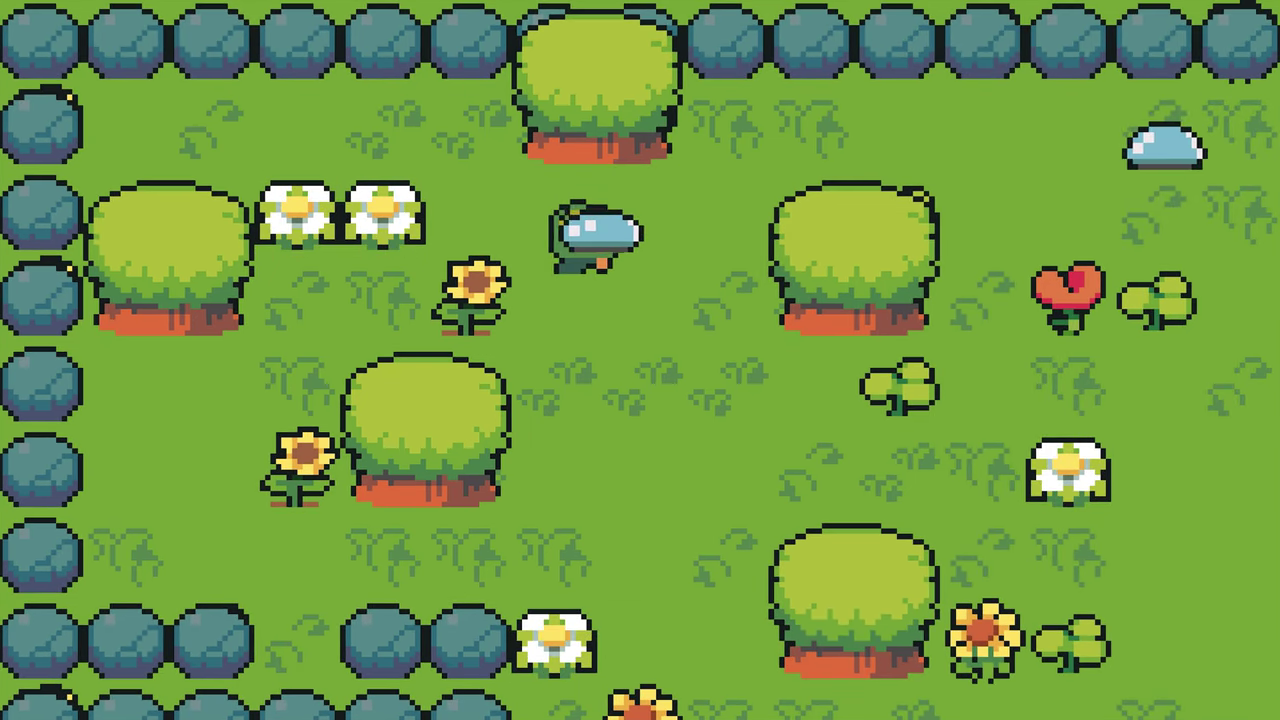
key(Right)
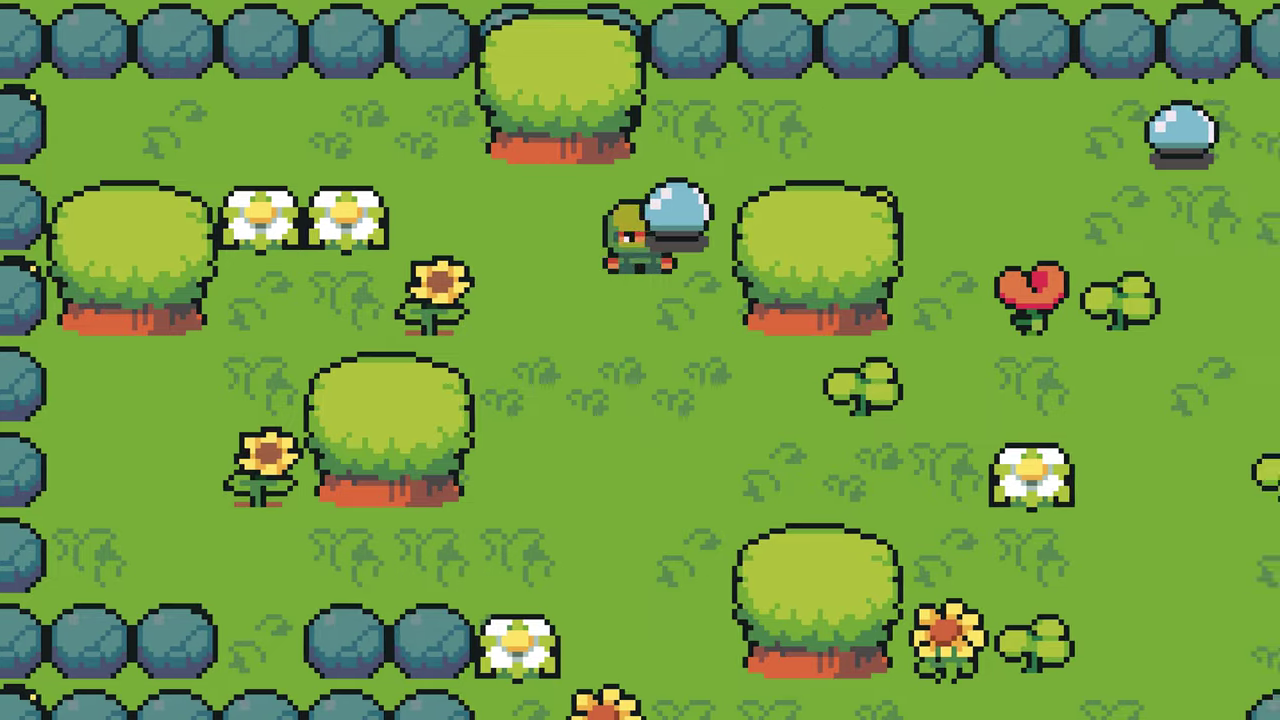
Step: Walk the player through the first slime and along the upper wall, checking how it overlaps the second slime
key(Left)
key(Down)
key(Right)
key(Up)
key(Right)
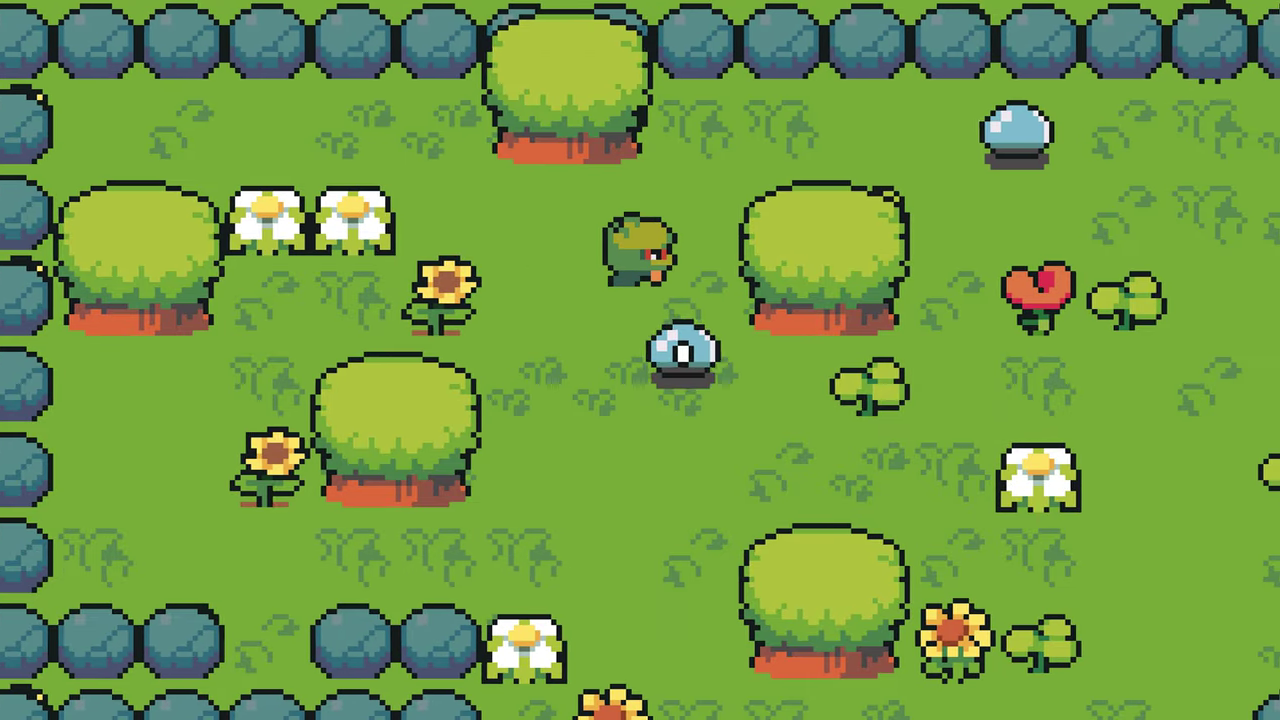
key(Up)
key(Right)
key(Right)
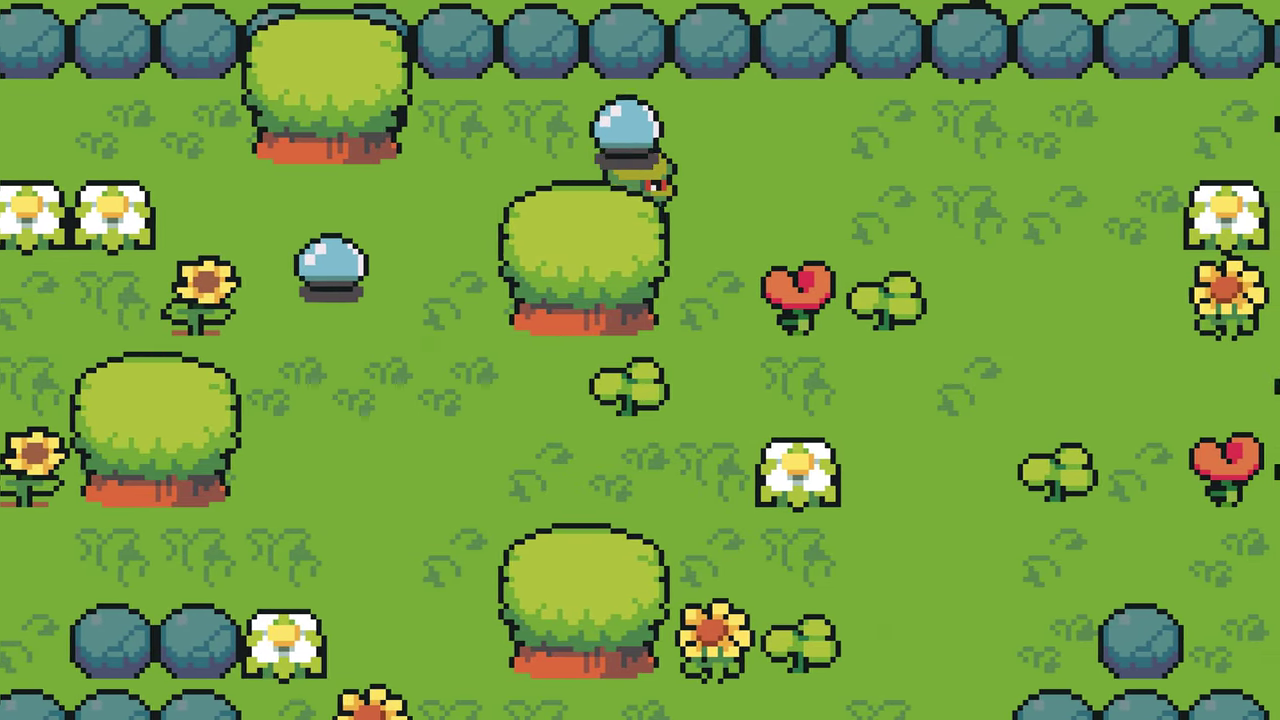
key(Right)
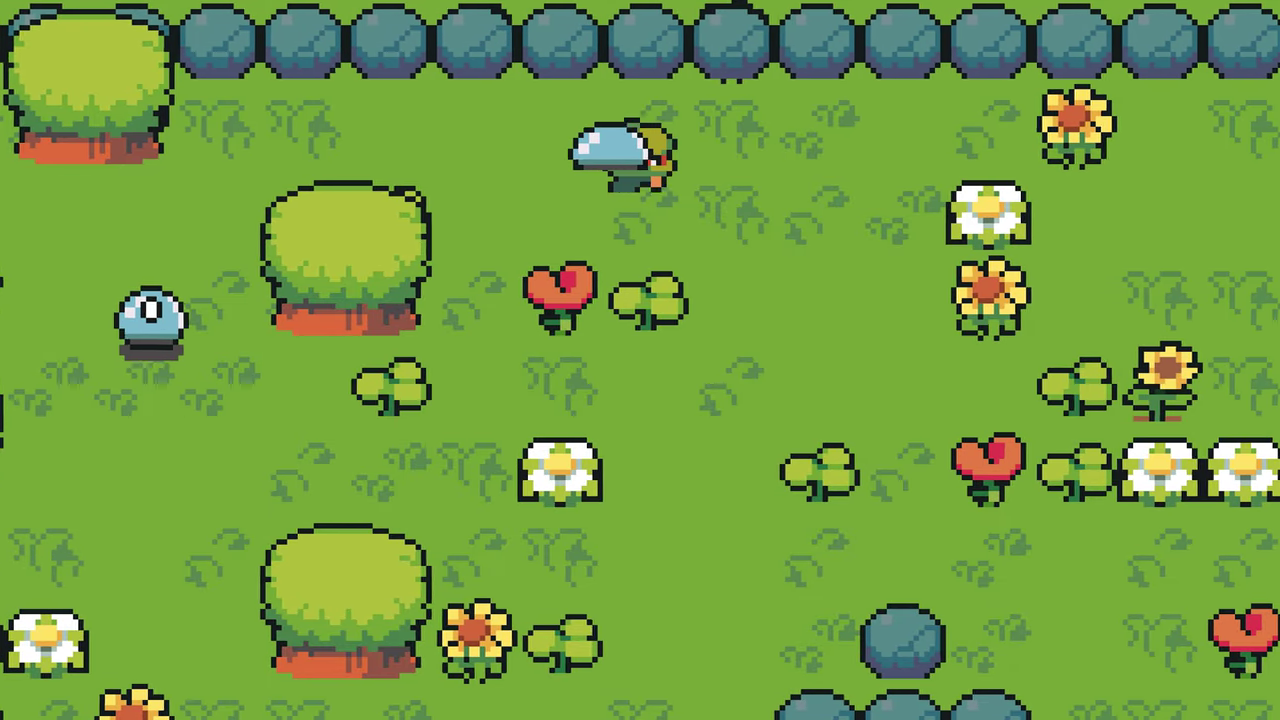
key(Right)
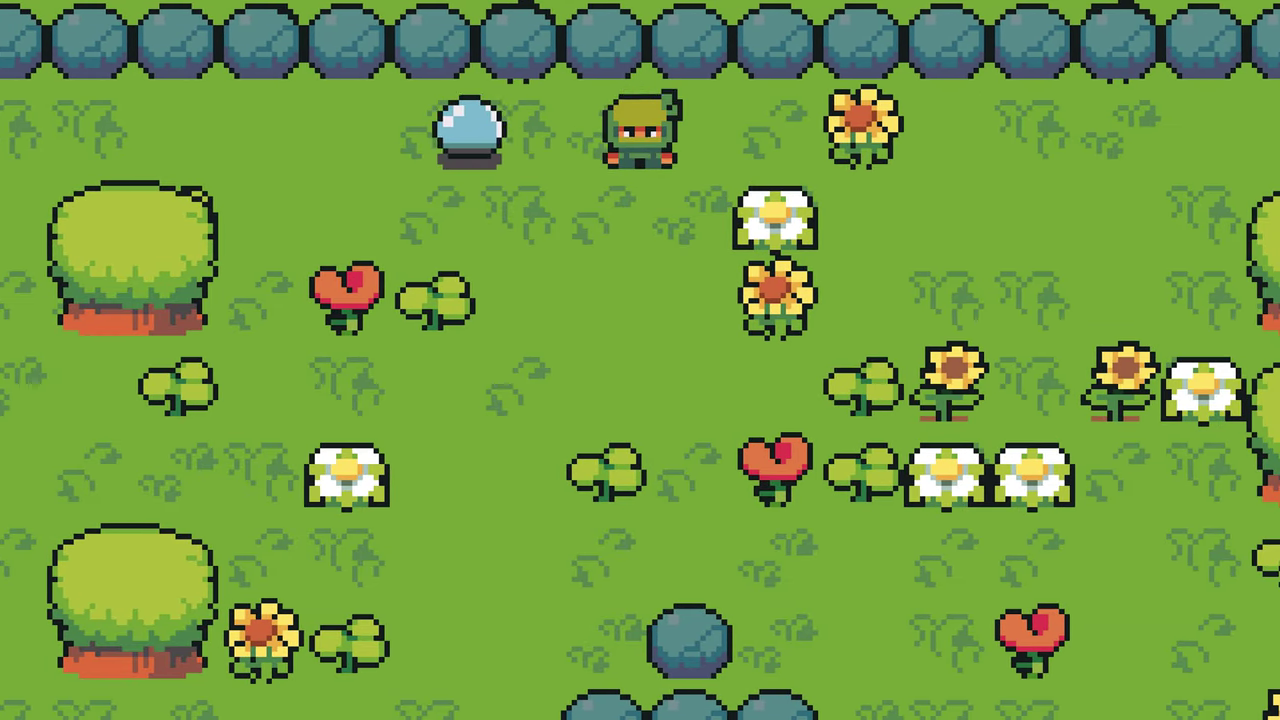
key(Left)
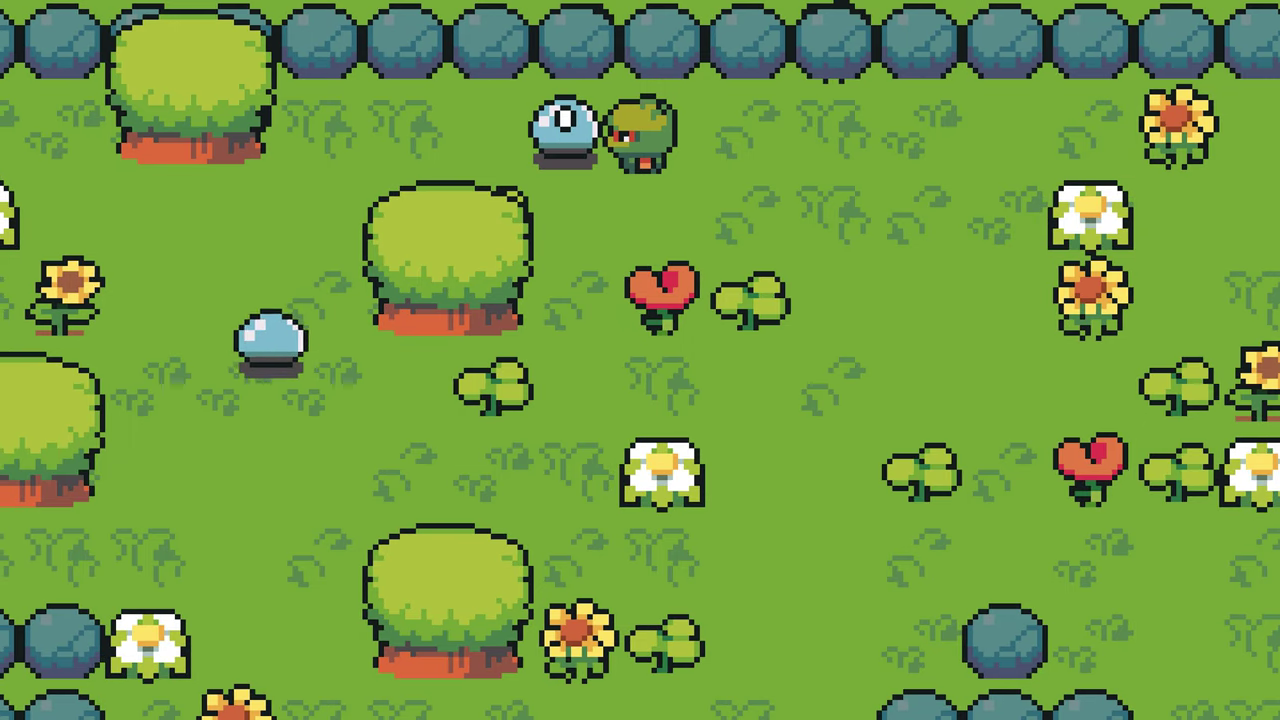
Step: Walk the player down the map past the bushes to test contact with the slime in the lower area
key(Down)
key(Left)
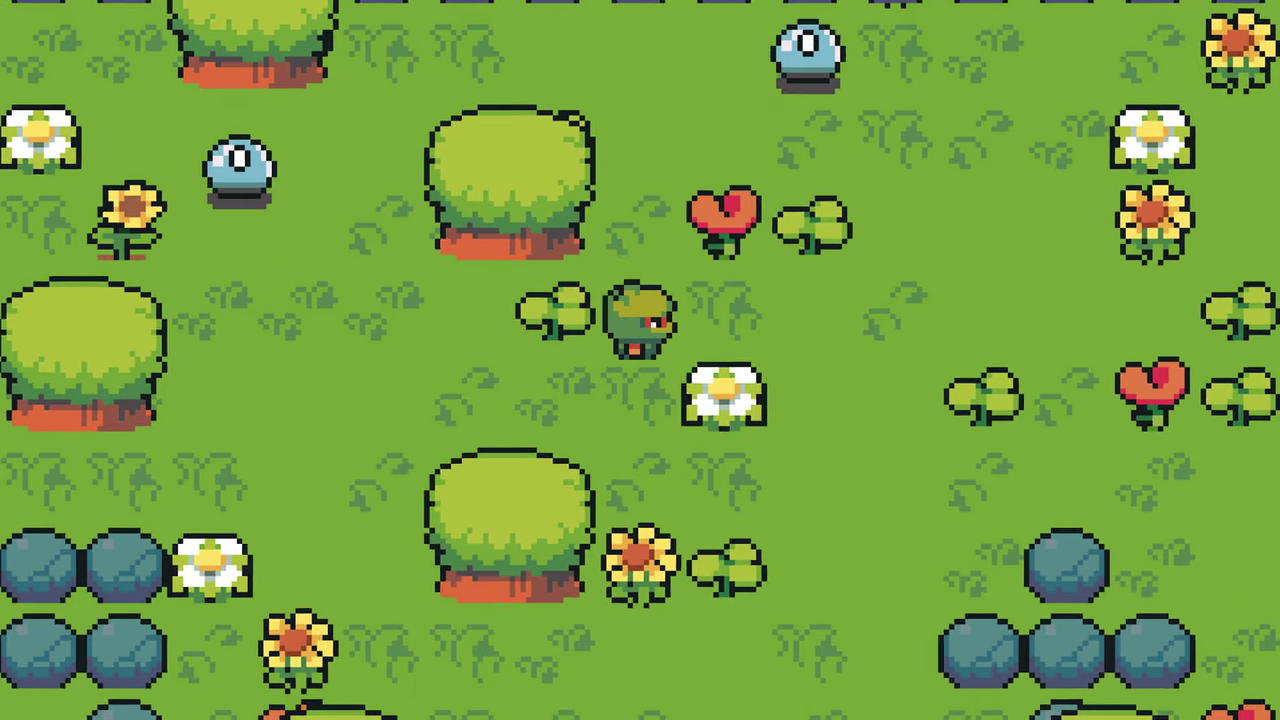
key(Down)
key(Right)
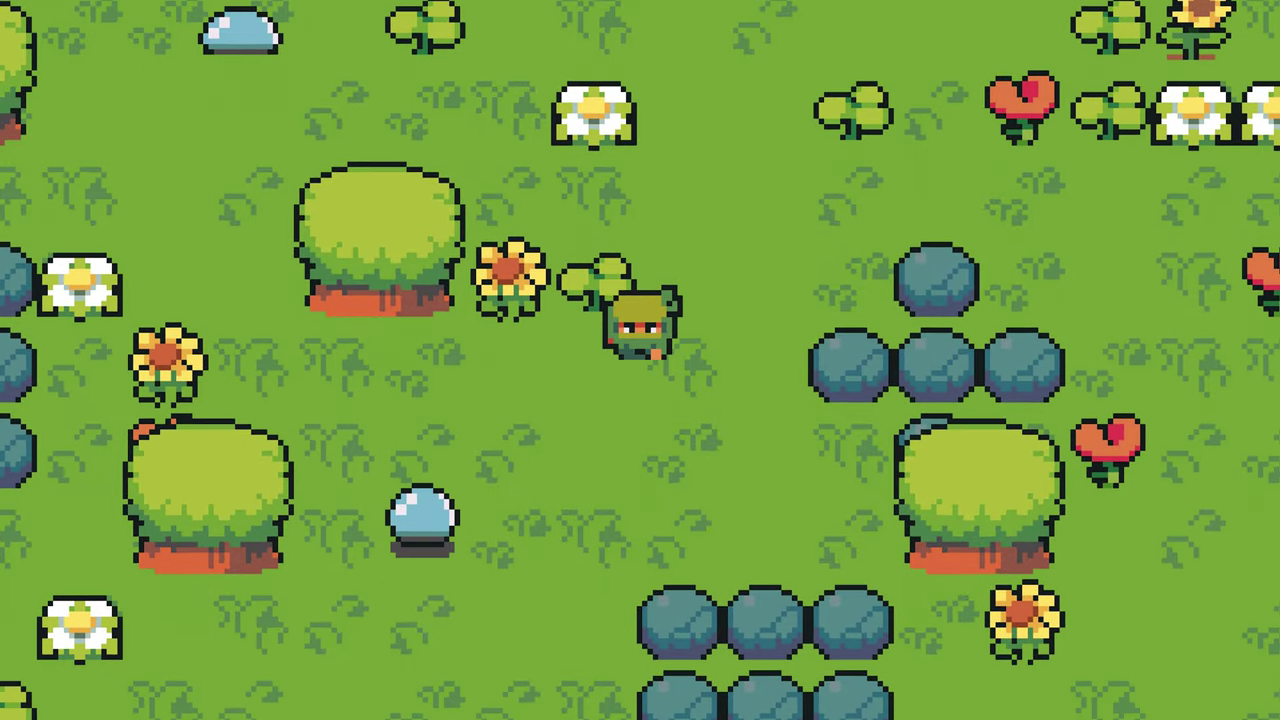
key(Down)
key(Left)
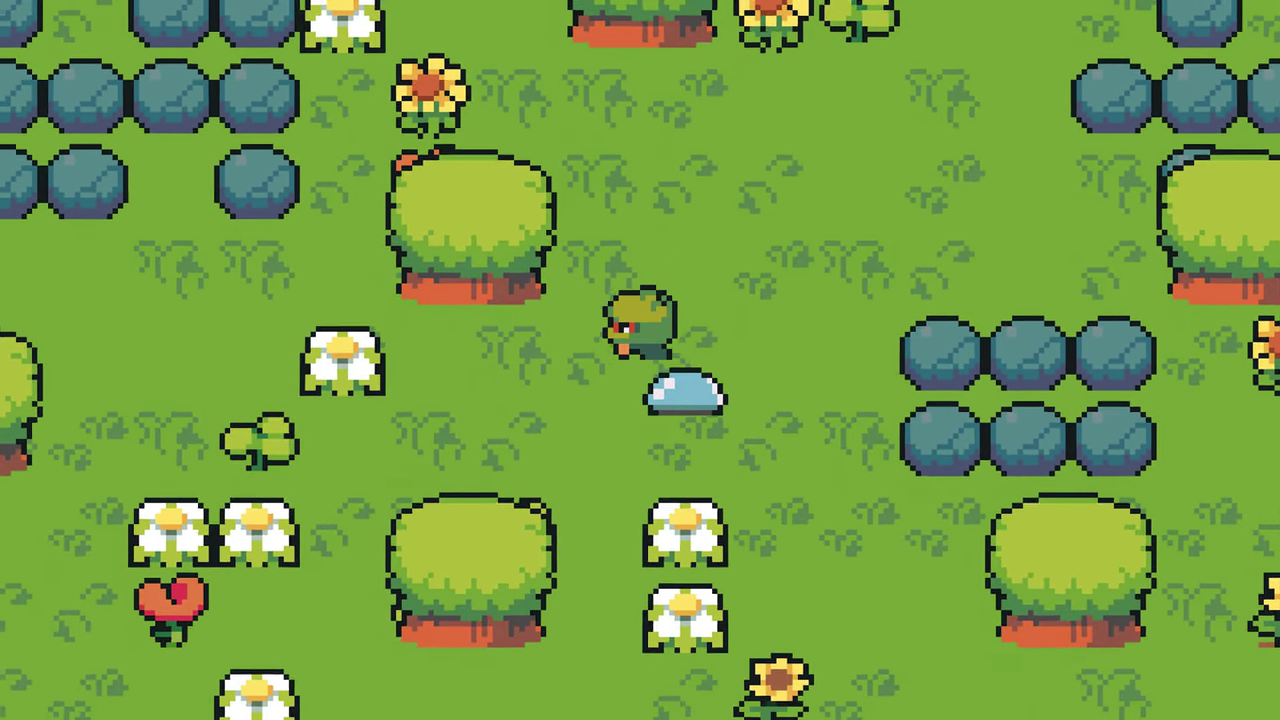
key(Down)
key(Left)
key(Right)
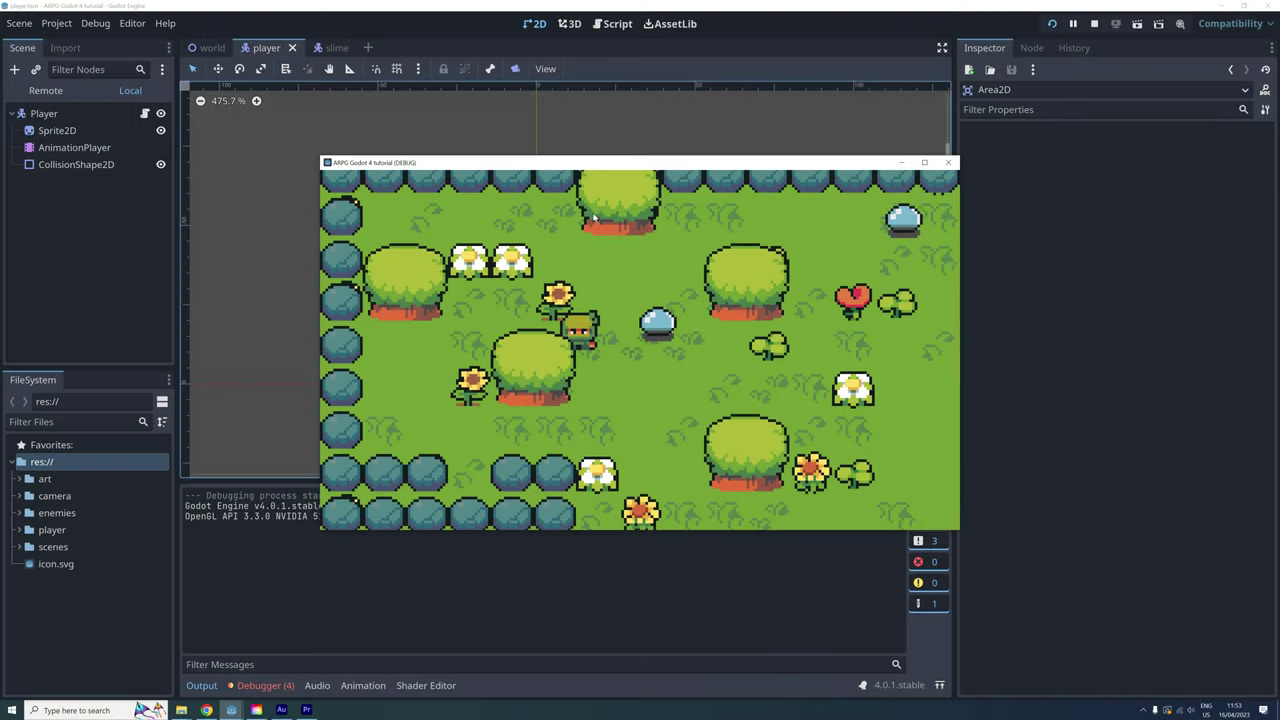
Step: Circle the player around and through the nearest slime in the game window to check for blocking, and close the game
key(Right)
key(Up)
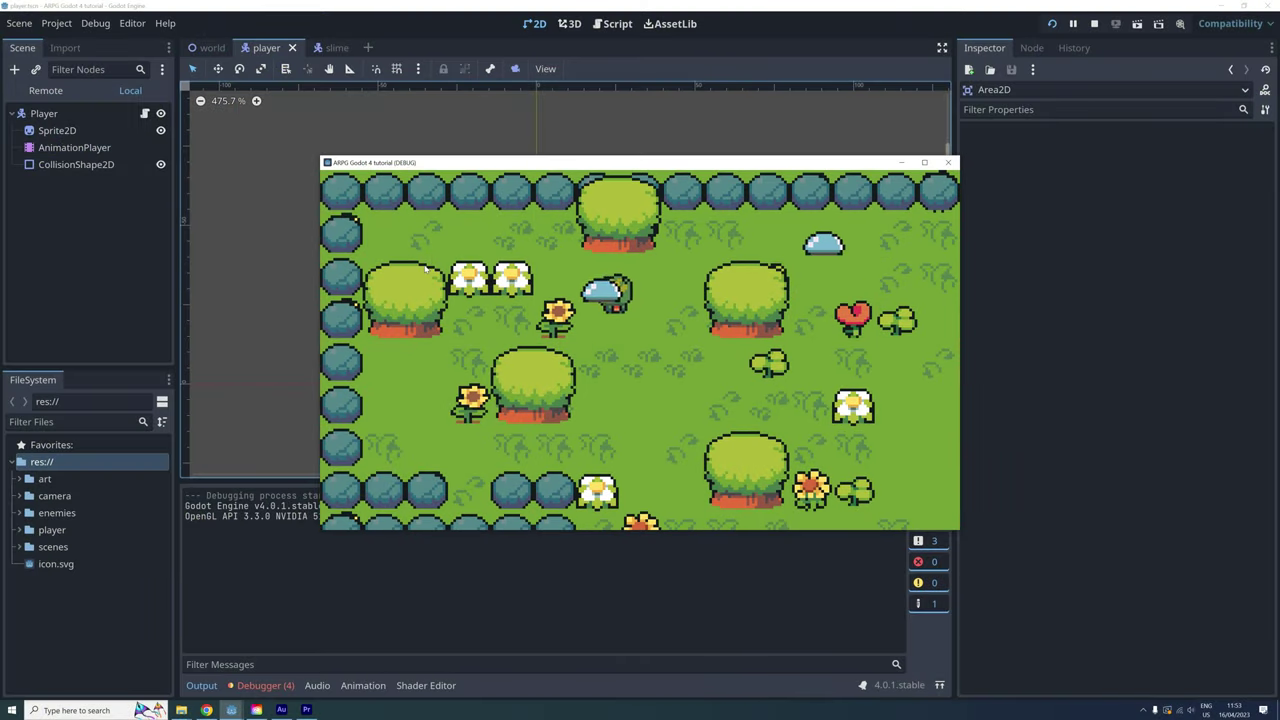
key(Right)
key(Down)
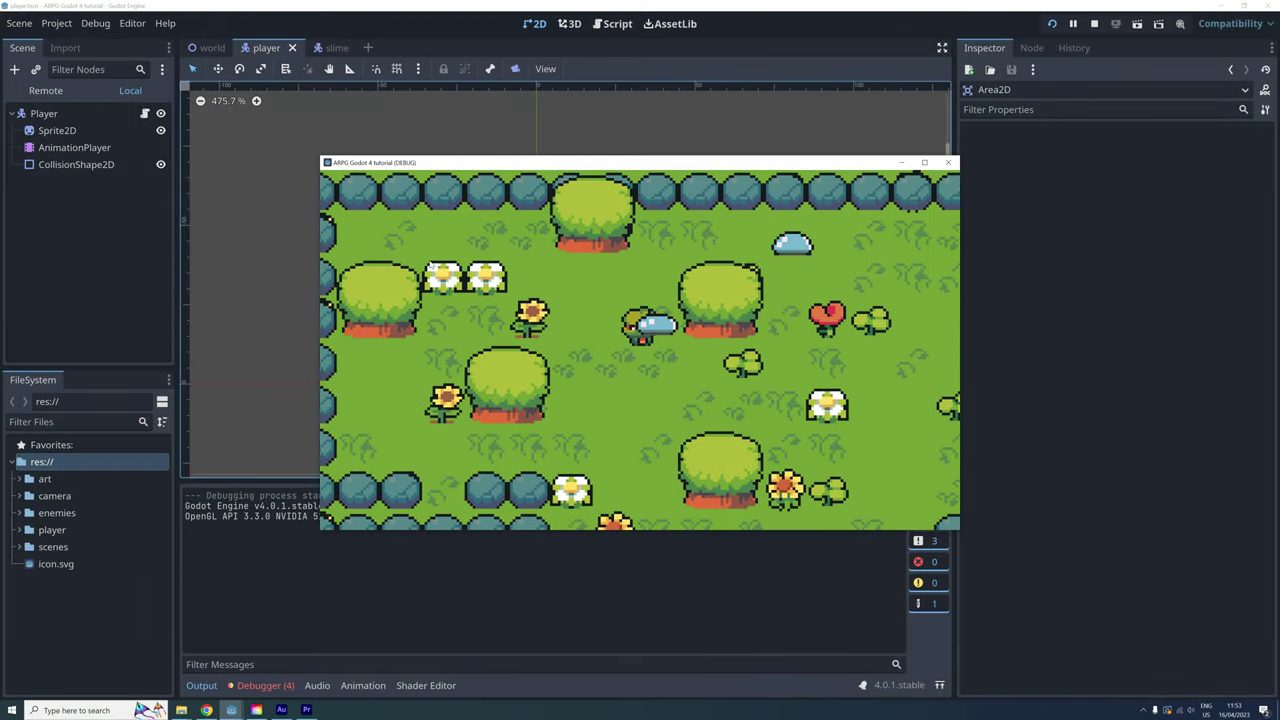
key(Left)
key(Up)
key(Right)
key(Down)
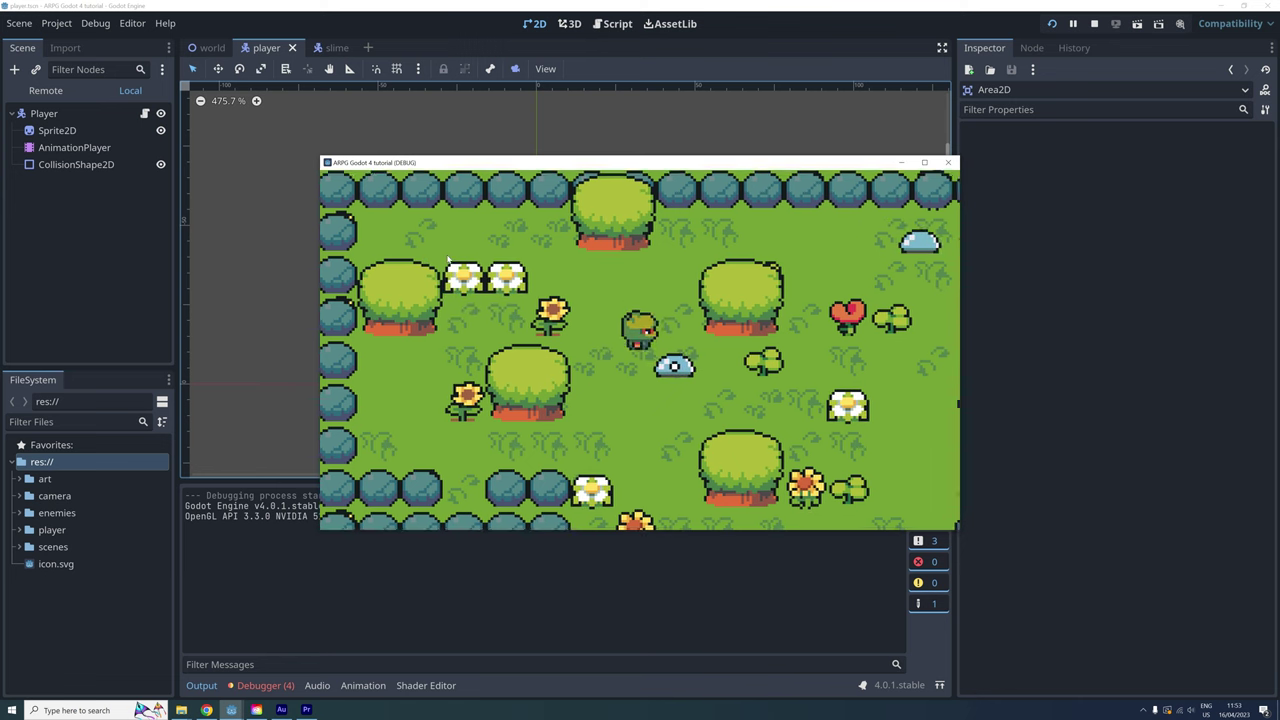
key(Right)
key(Down)
key(Left)
key(Up)
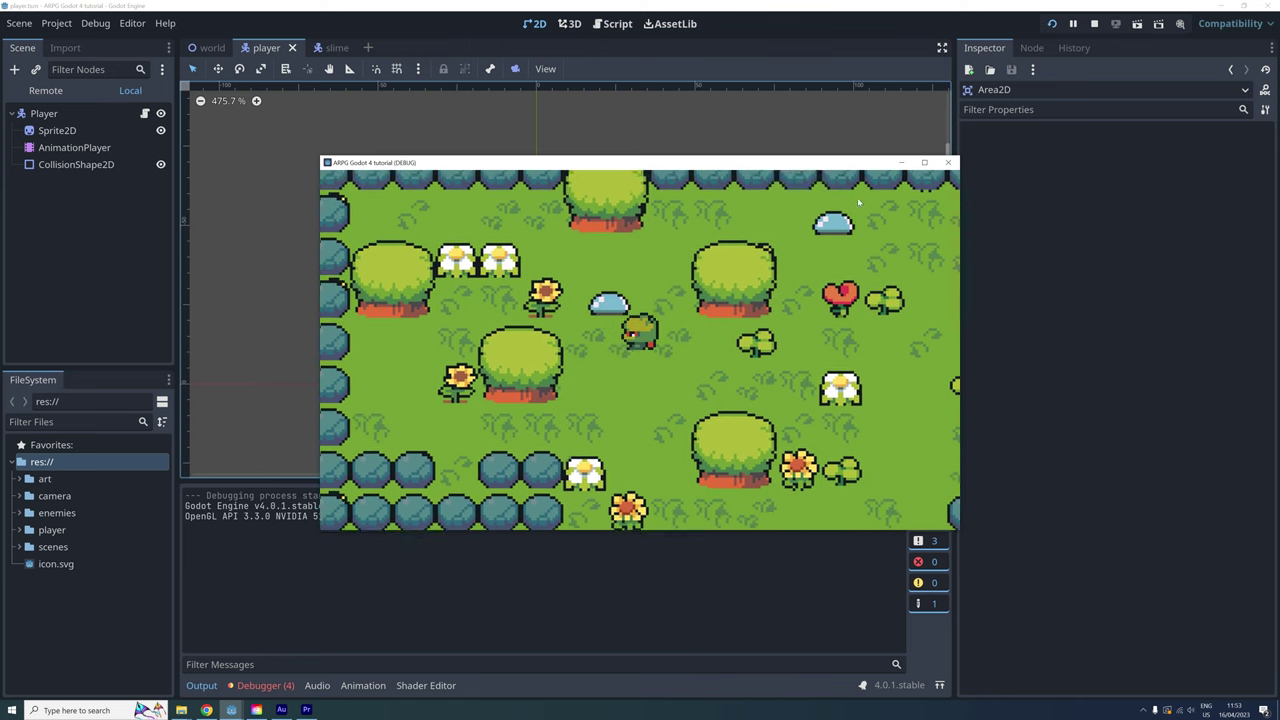
key(Left)
key(Up)
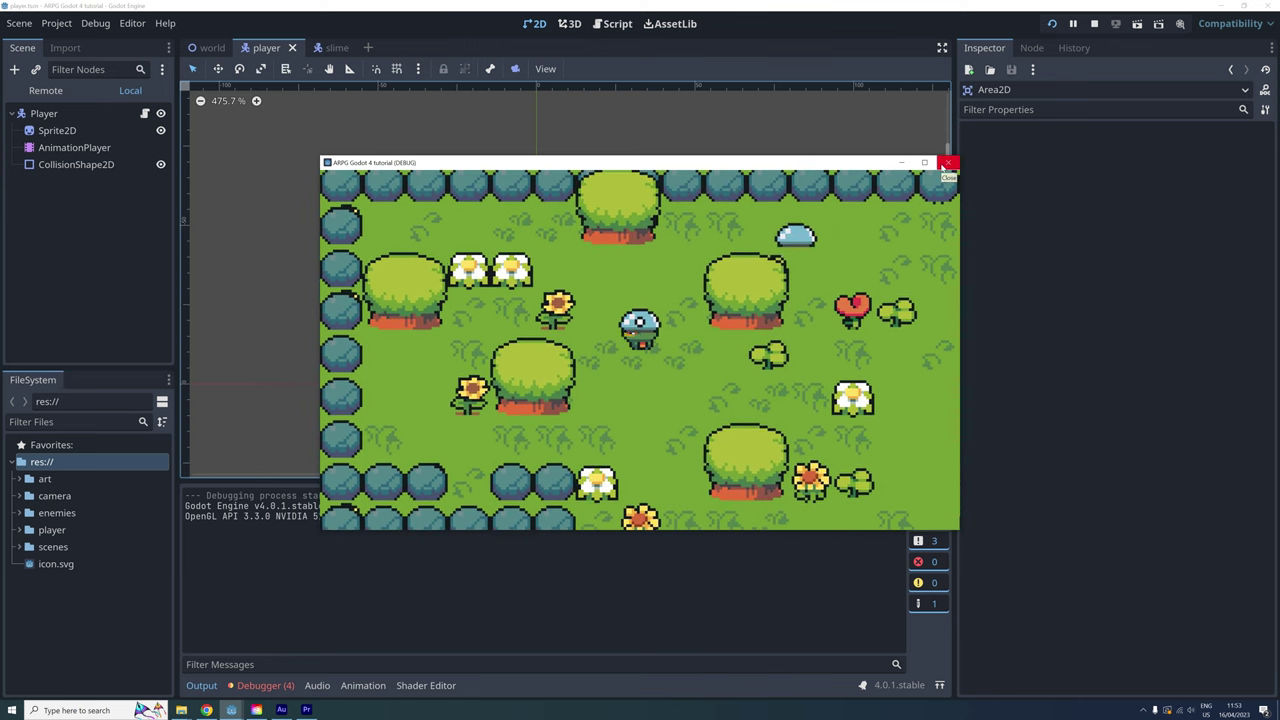
click(946, 164)
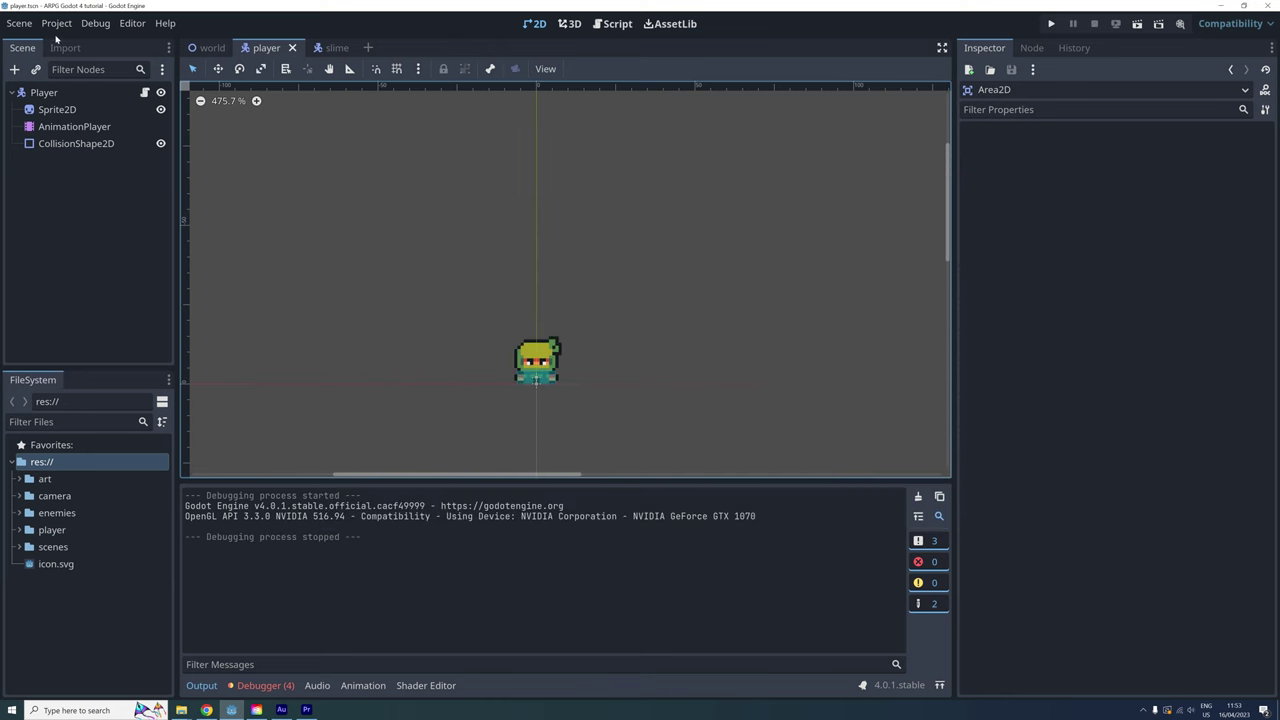
Step: Expand the Player node's Collision properties to examine its collision layer and mask
click(46, 93)
click(968, 285)
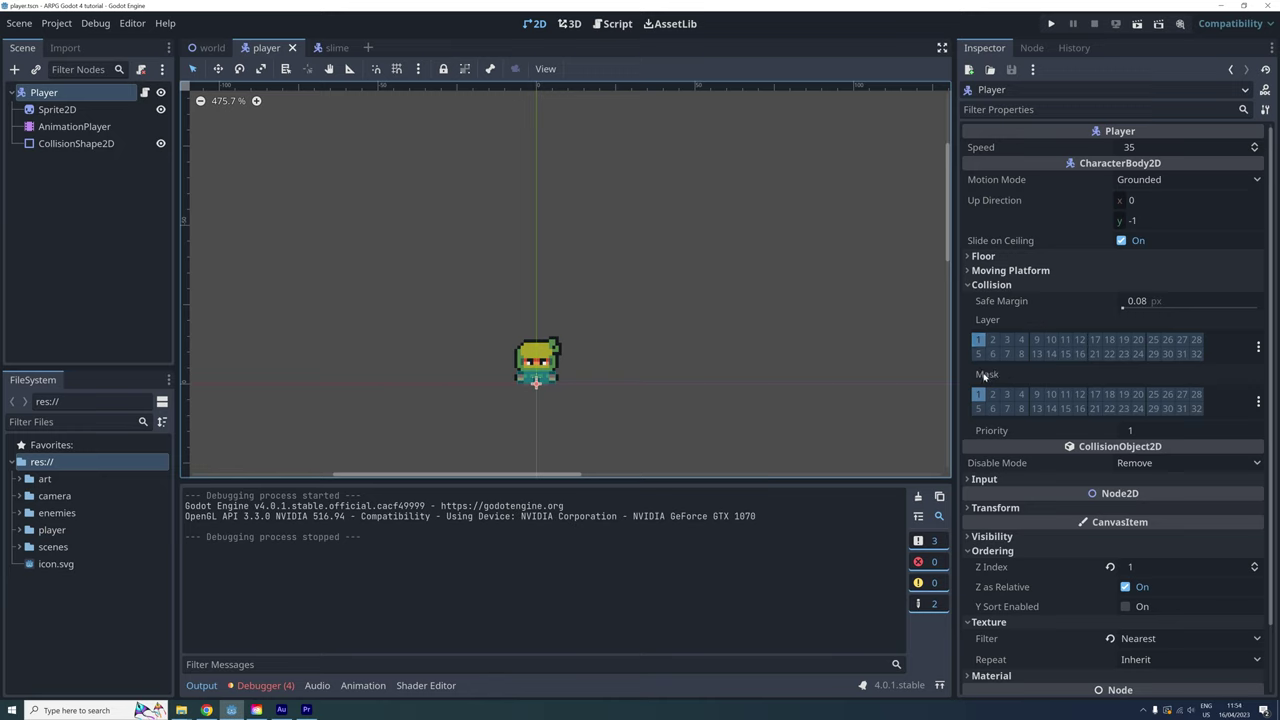
mouse_move(985, 375)
Step: Name 2D physics layer 1 "player" and layer 2 "enemy" in the project settings
click(1258, 347)
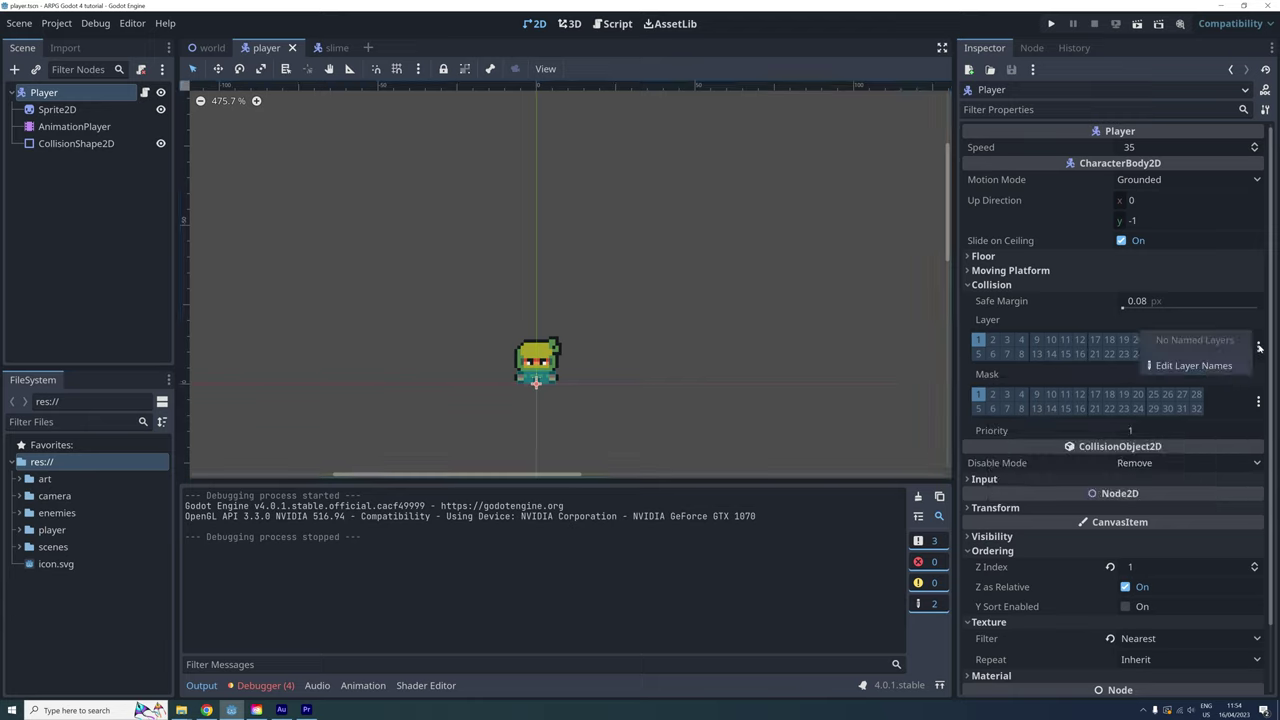
click(1207, 366)
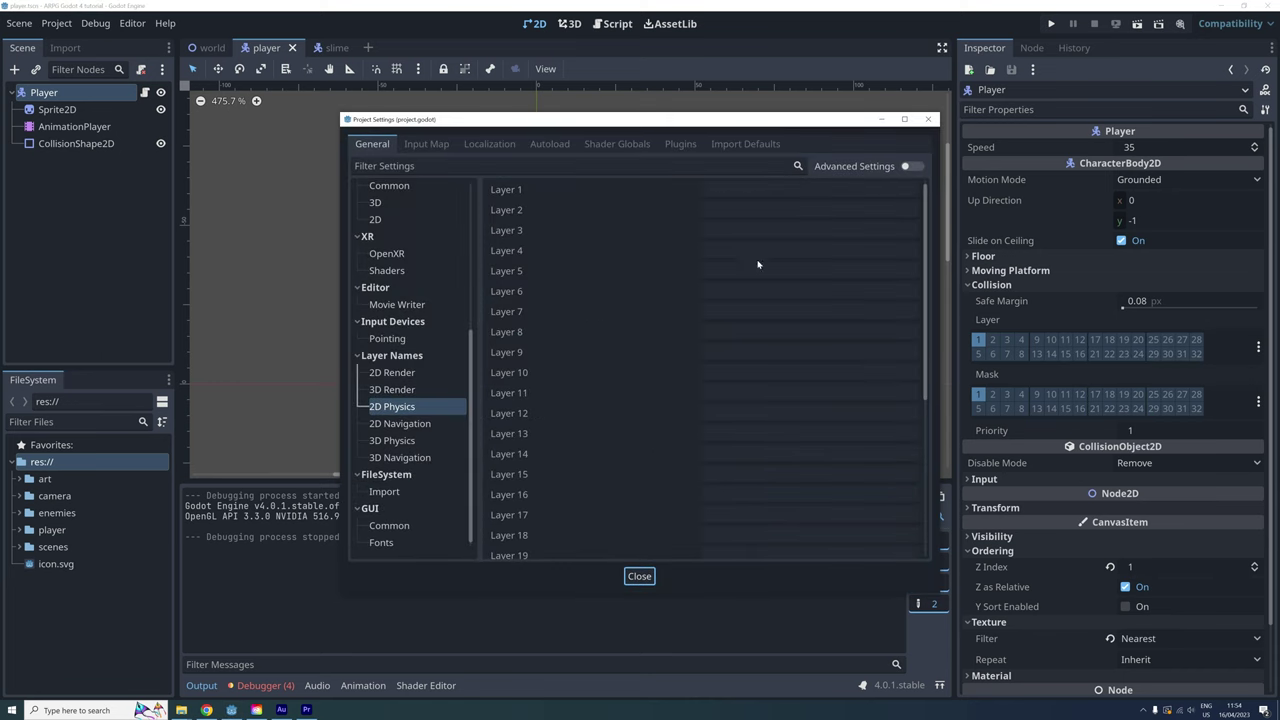
click(760, 189)
text(player)
key(Return)
click(809, 209)
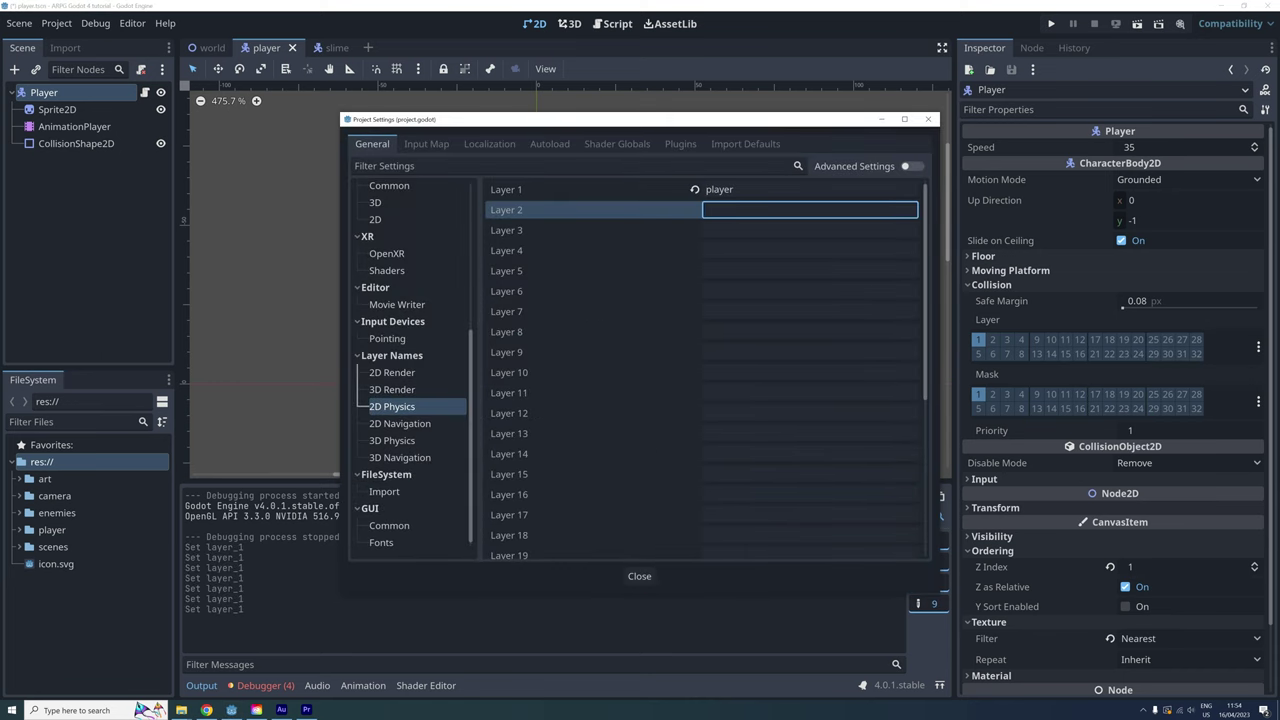
text(enemy)
key(Return)
click(809, 189)
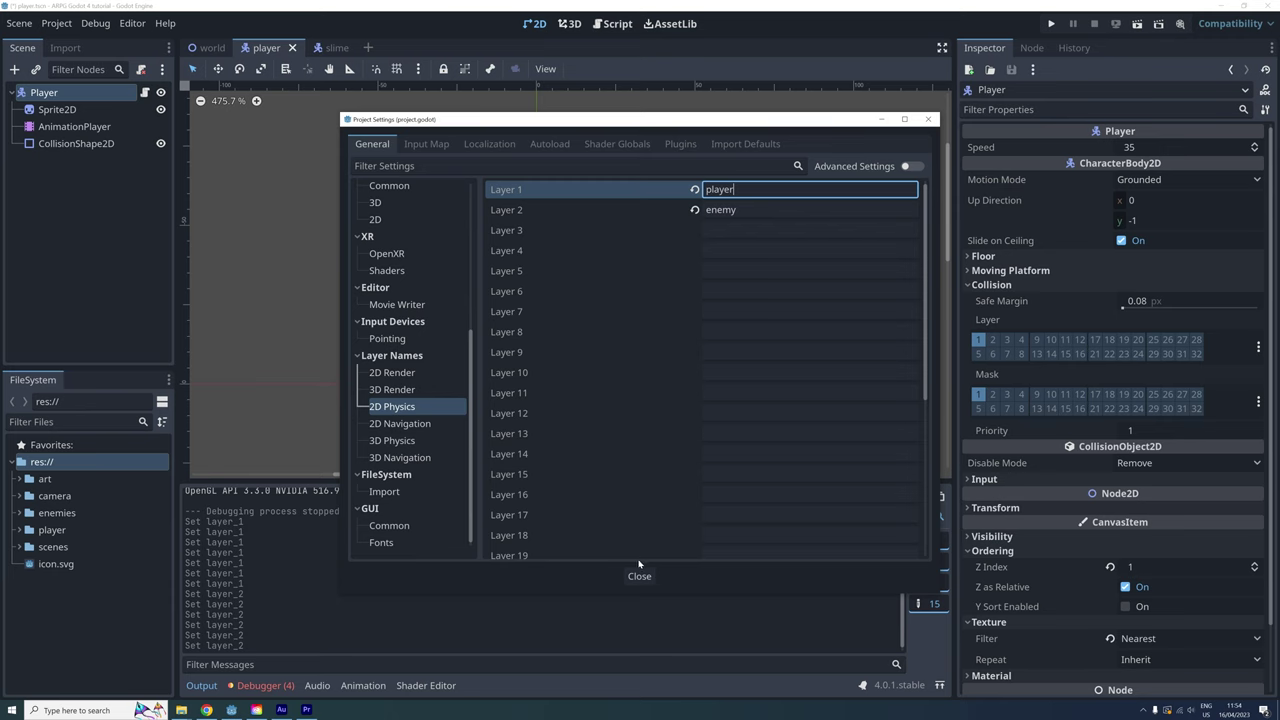
Step: Set the slime node's collision layer and collision mask to layer 2 only, and save the slime scene
click(639, 576)
click(325, 48)
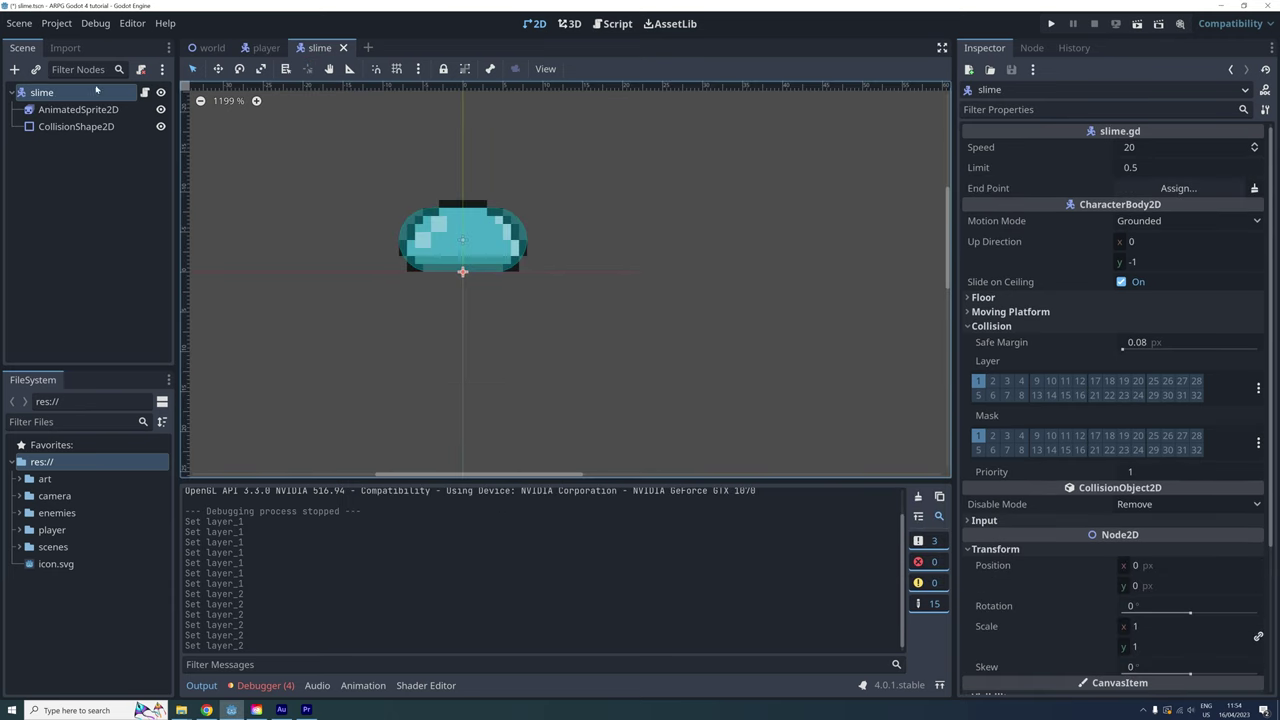
click(978, 381)
click(992, 382)
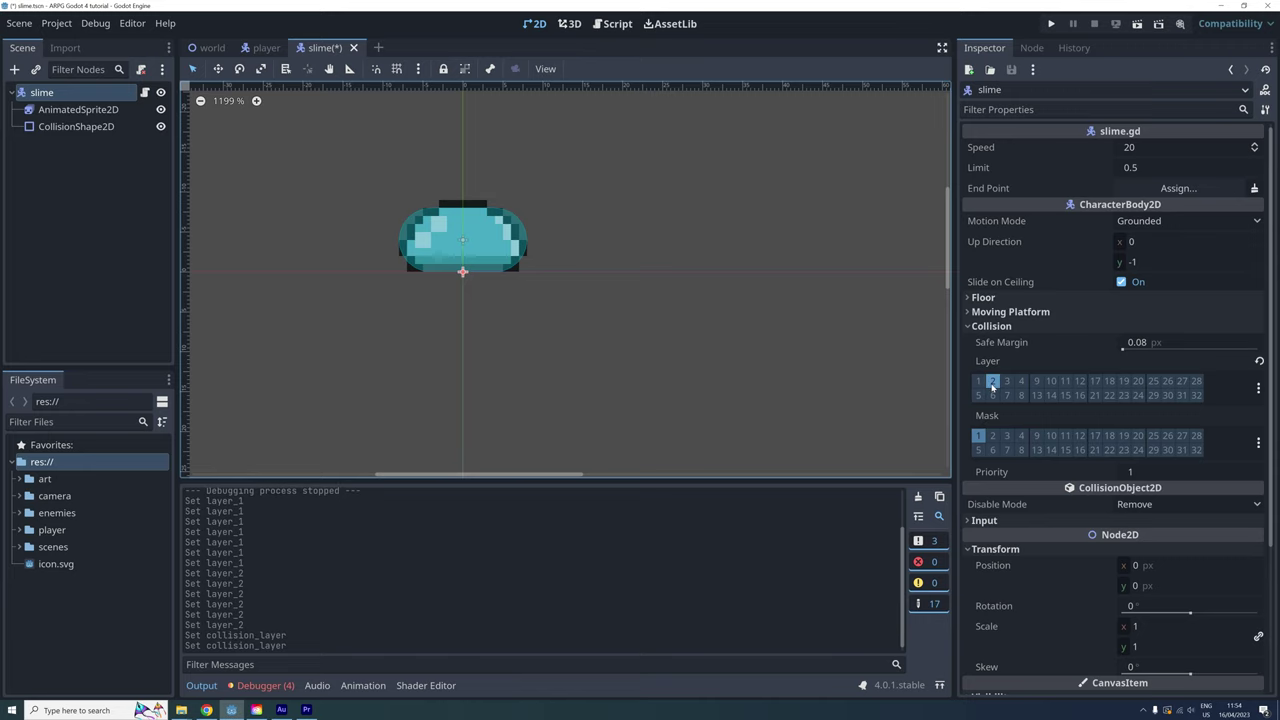
click(979, 436)
click(992, 436)
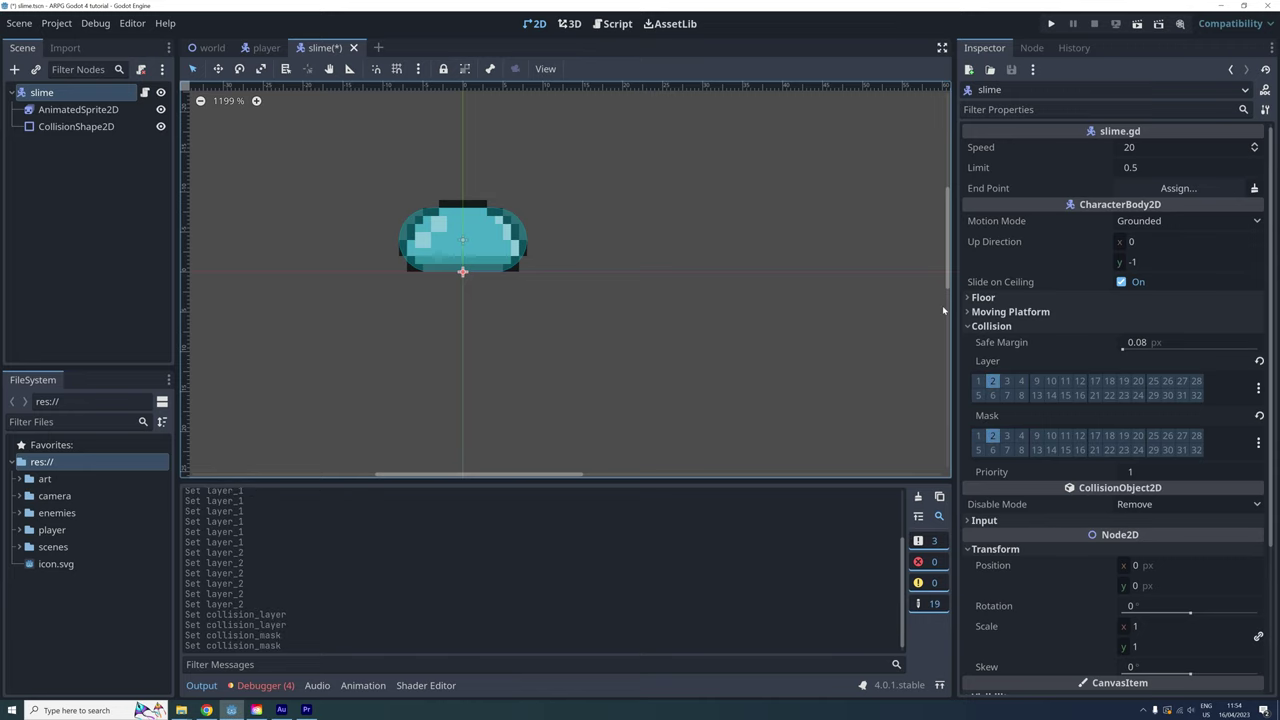
key(ctrl+s)
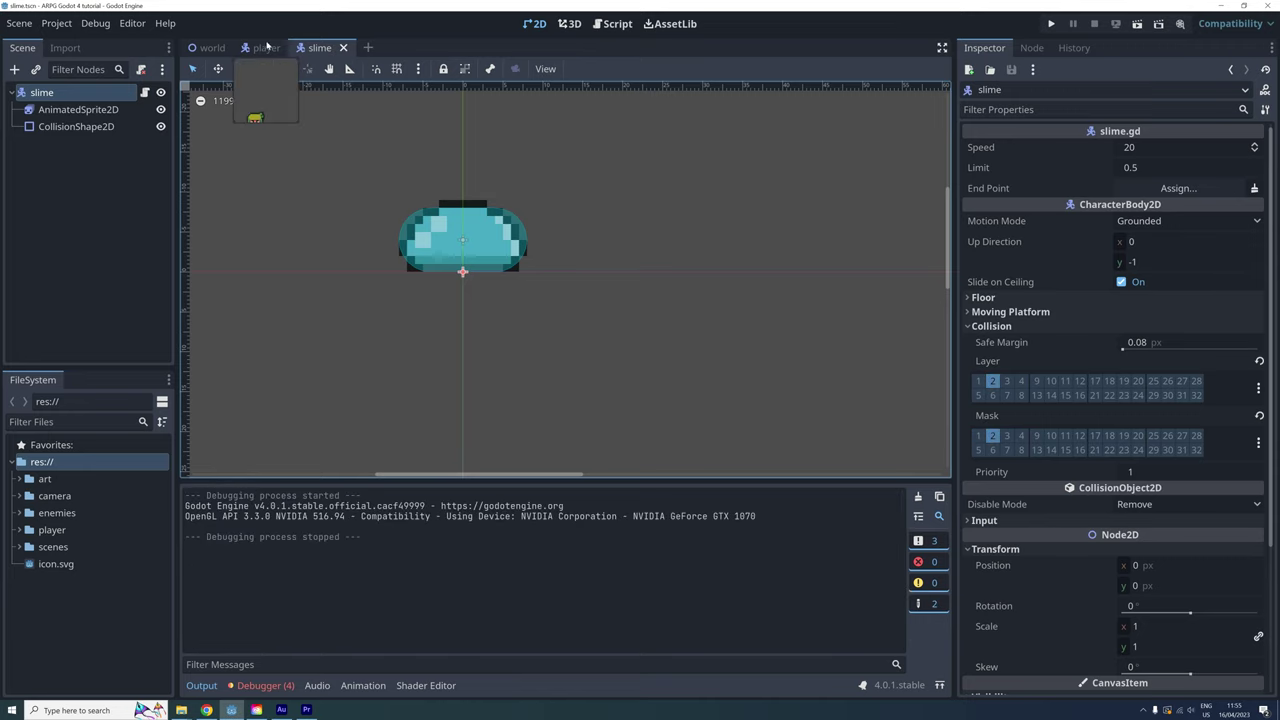
Step: In the world scene, move the slimes out of the plain Node so they are children of the TileMap, and delete that Node
click(211, 48)
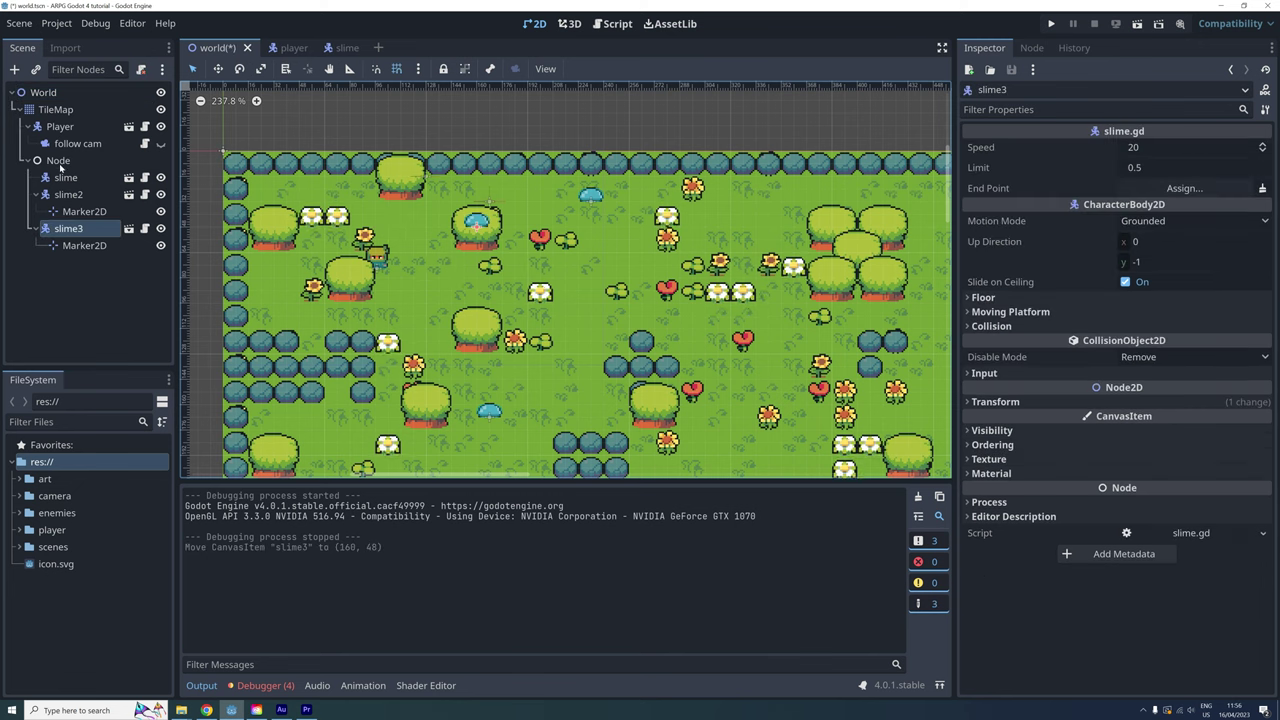
click(60, 163)
drag(52, 177, 55, 110)
drag(55, 179, 55, 111)
click(49, 161)
key(Delete)
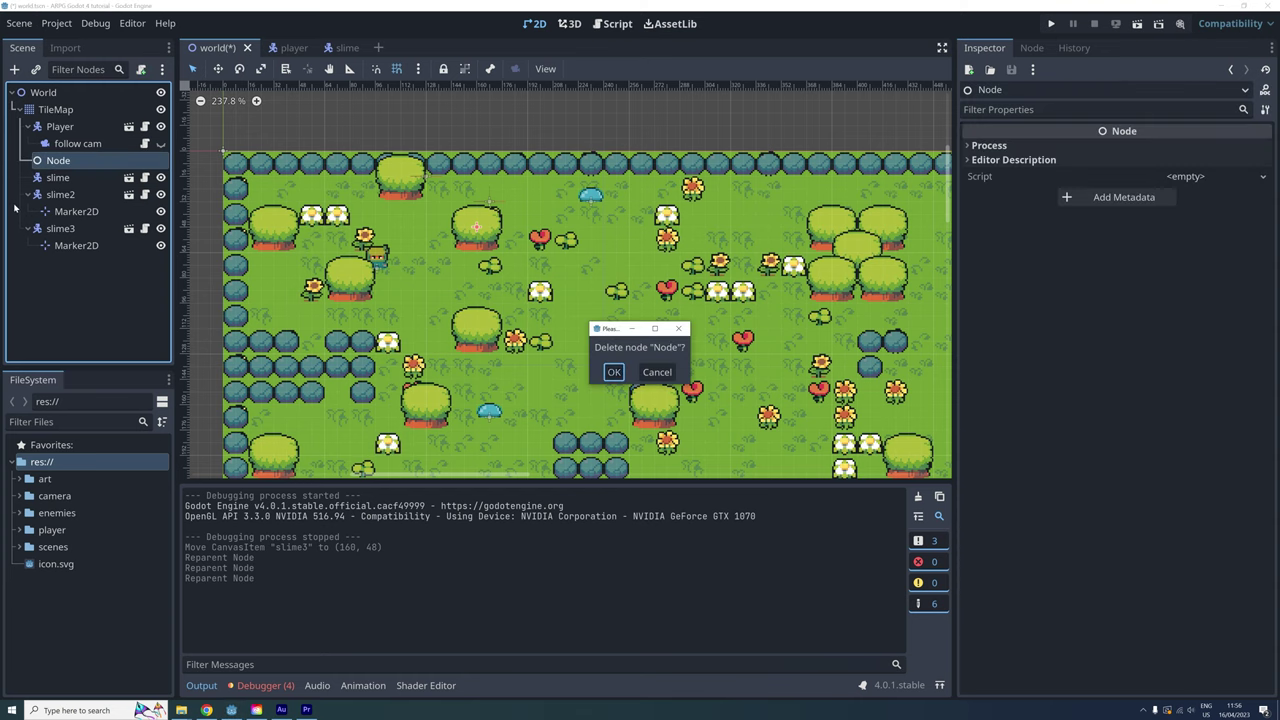
key(Return)
Step: Enable layer 2 in both the collision layer and collision mask of the TileMap's tile set physics layer
click(628, 258)
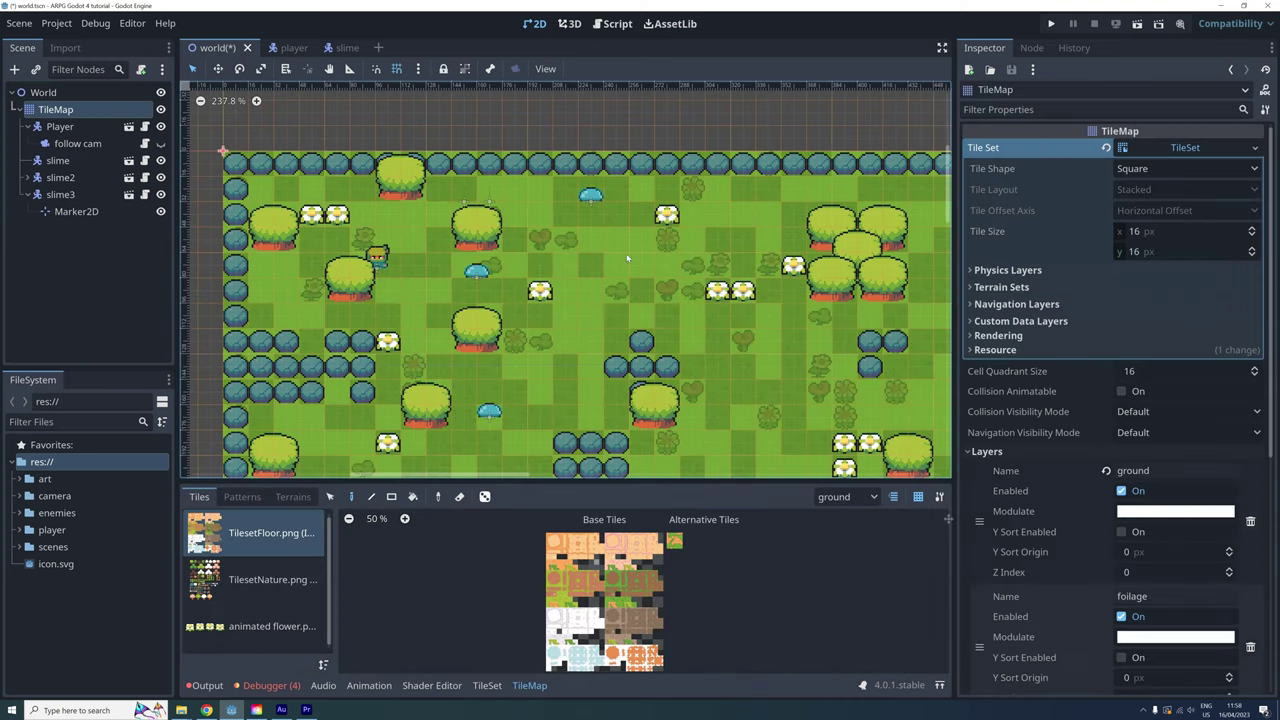
click(973, 270)
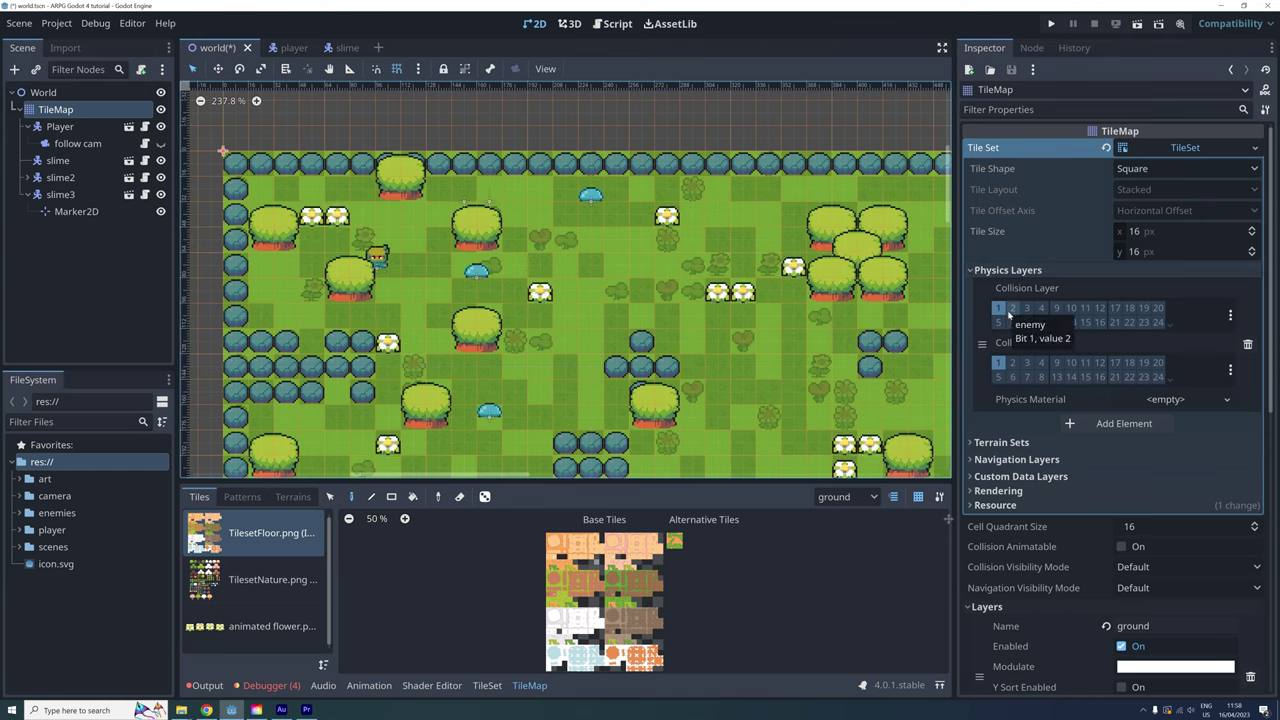
click(1012, 309)
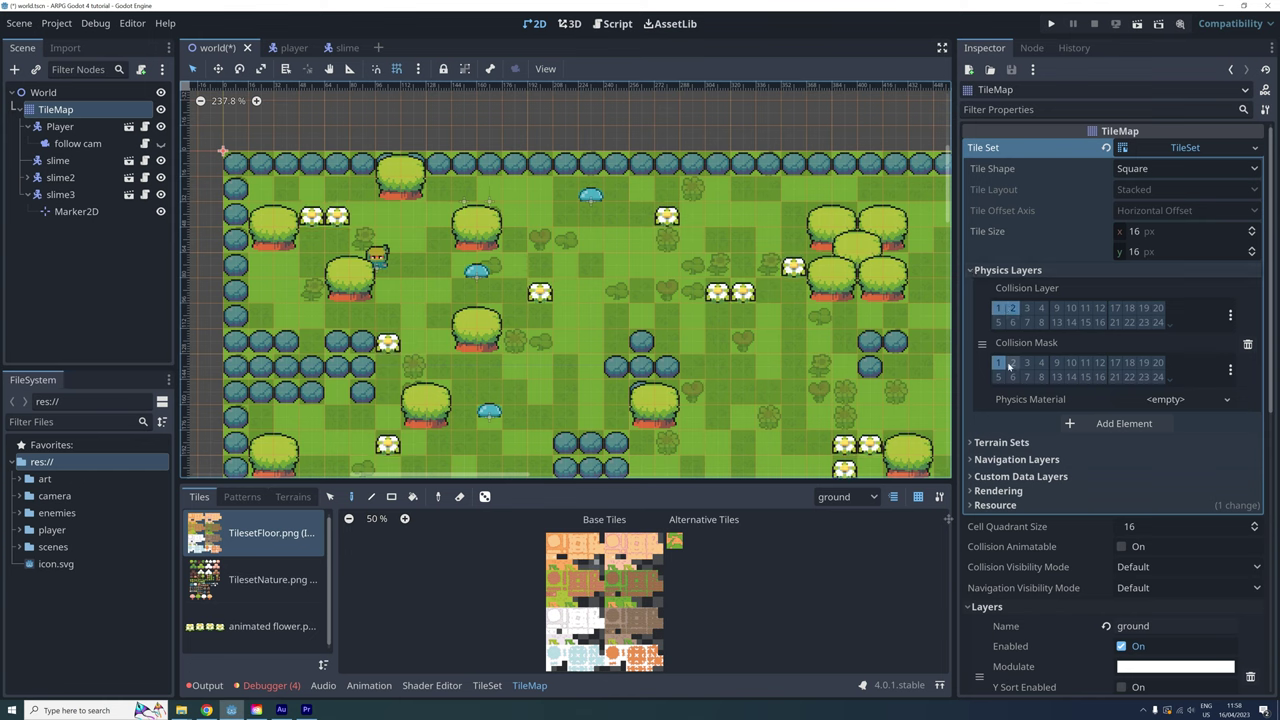
click(1009, 366)
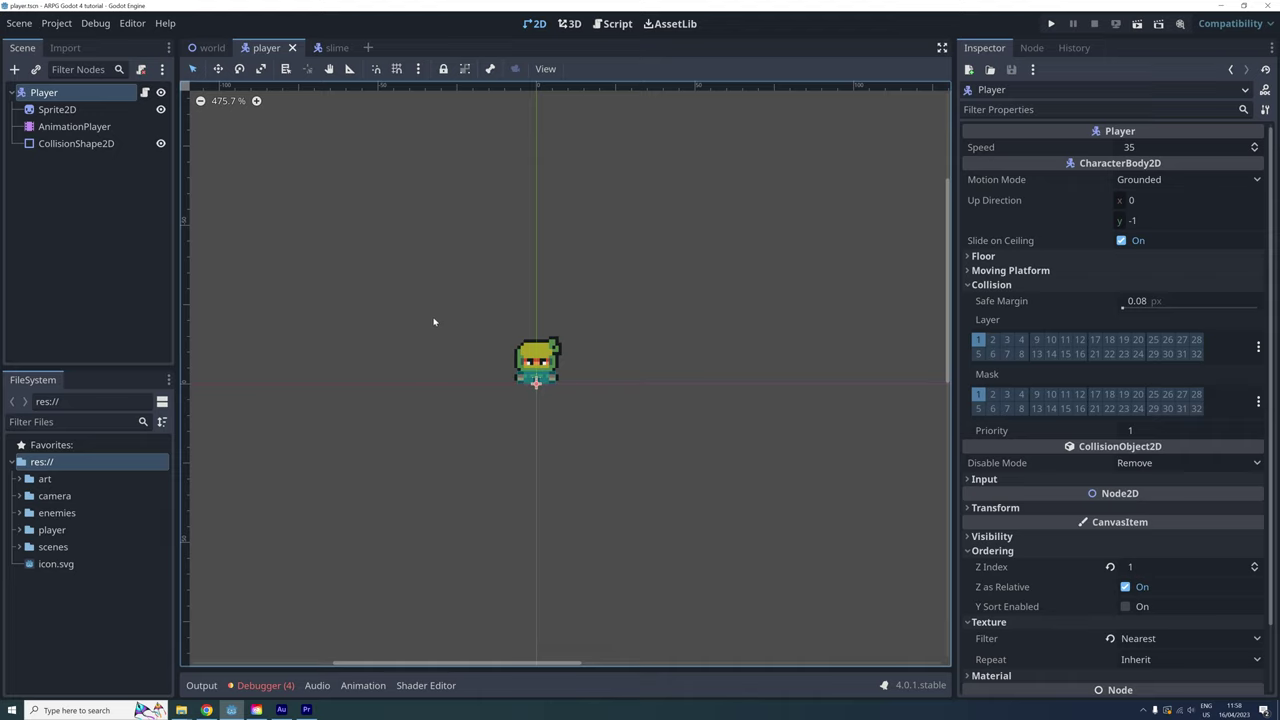
Step: Add an Area2D child node to the Player in the player scene and rename it hurtBox
right_click(20, 92)
click(81, 127)
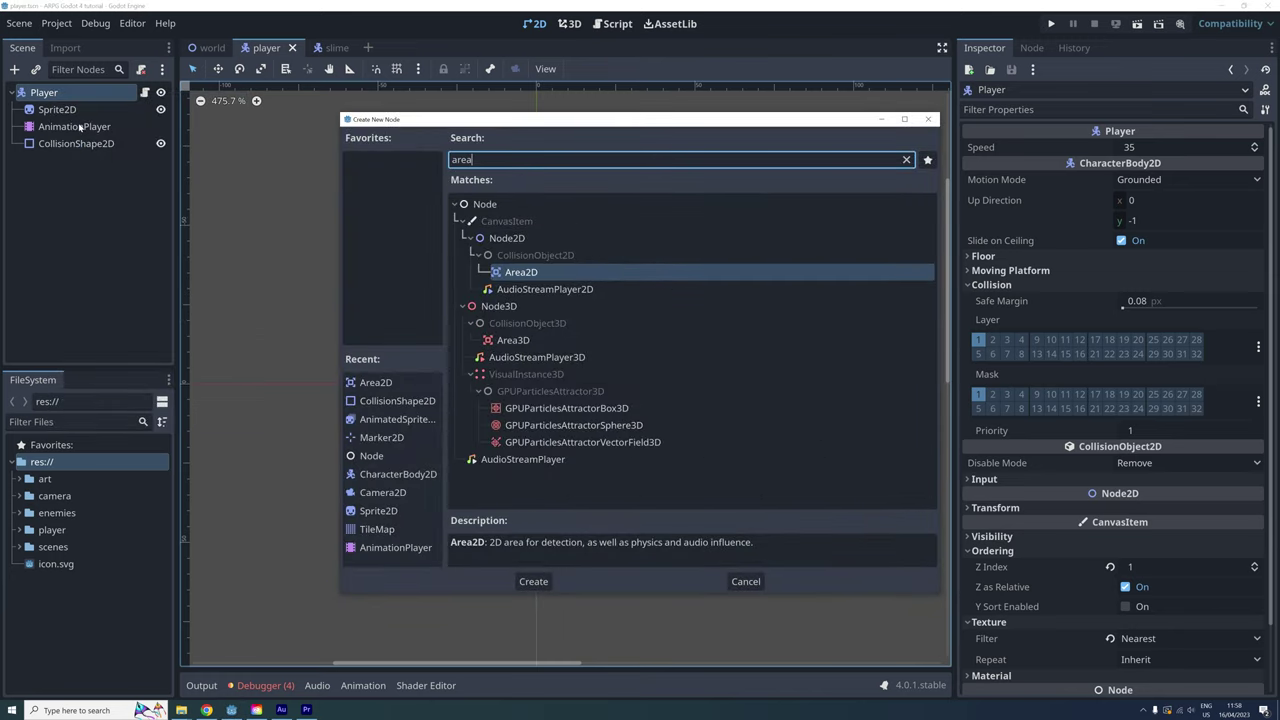
double_click(510, 278)
right_click(56, 161)
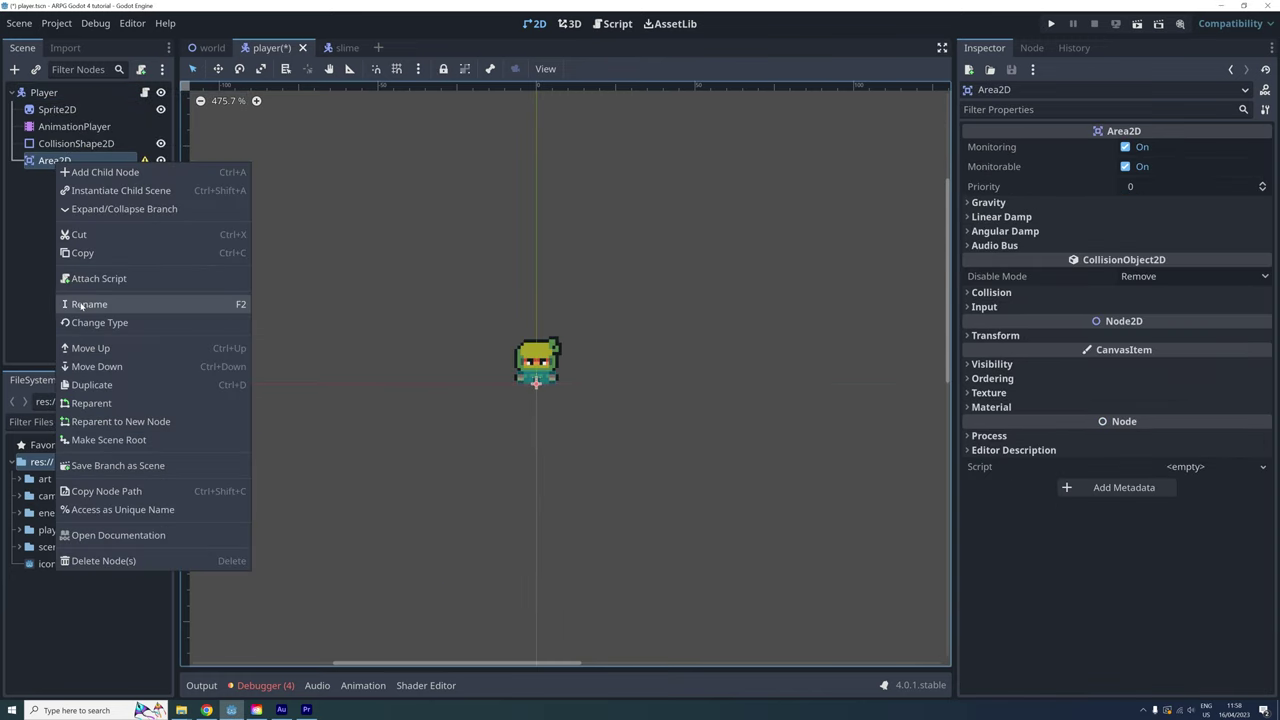
click(81, 303)
text(hurtBox)
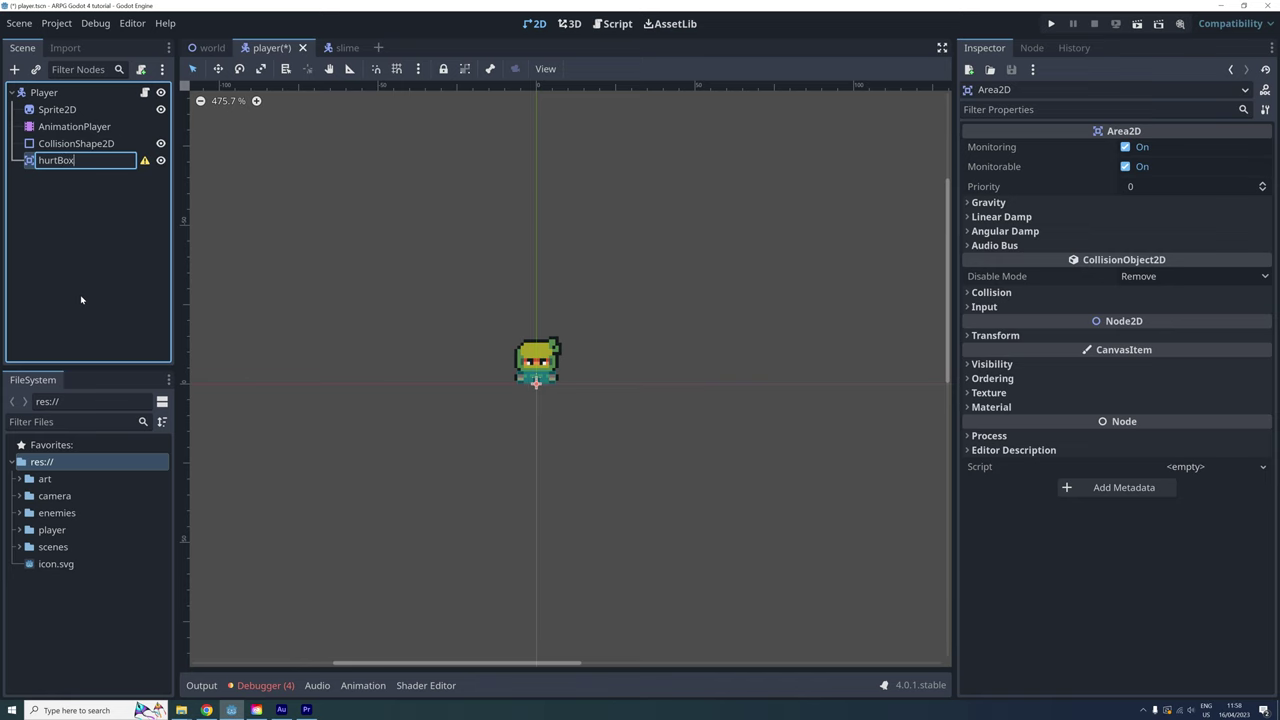
key(Return)
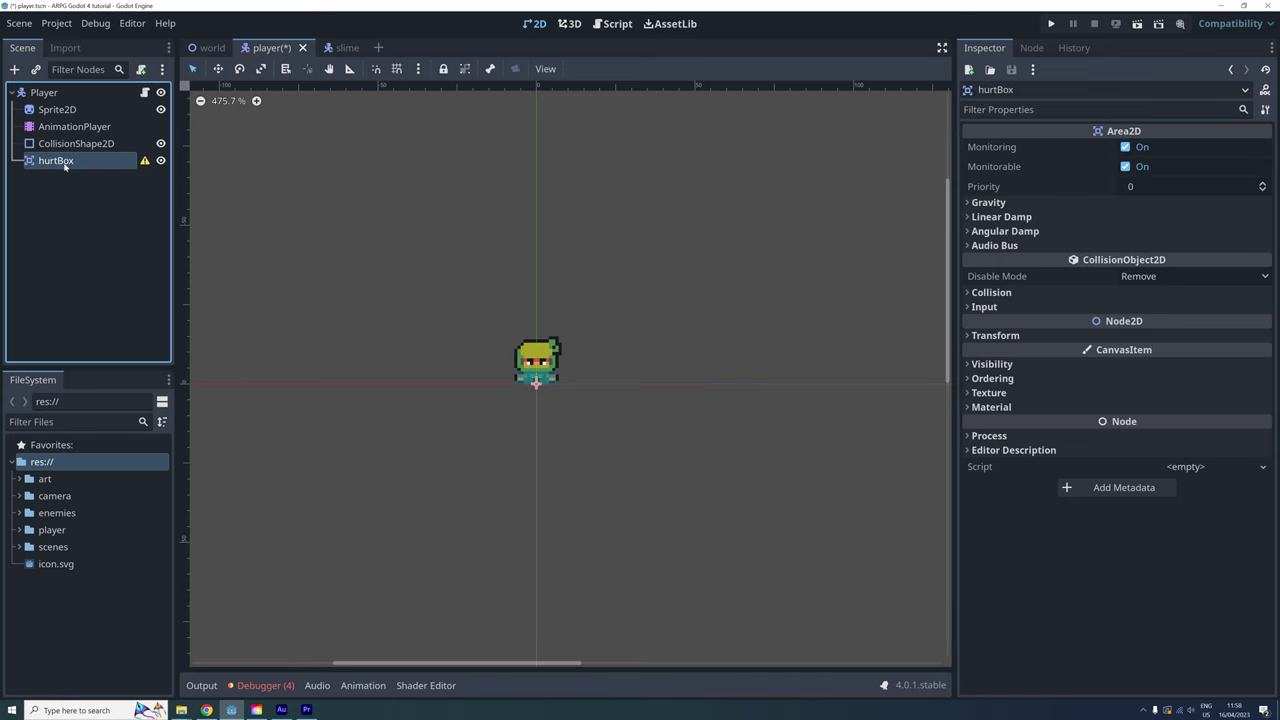
Step: Add a CollisionShape2D node as a child of hurtBox
right_click(62, 165)
click(80, 169)
text(c)
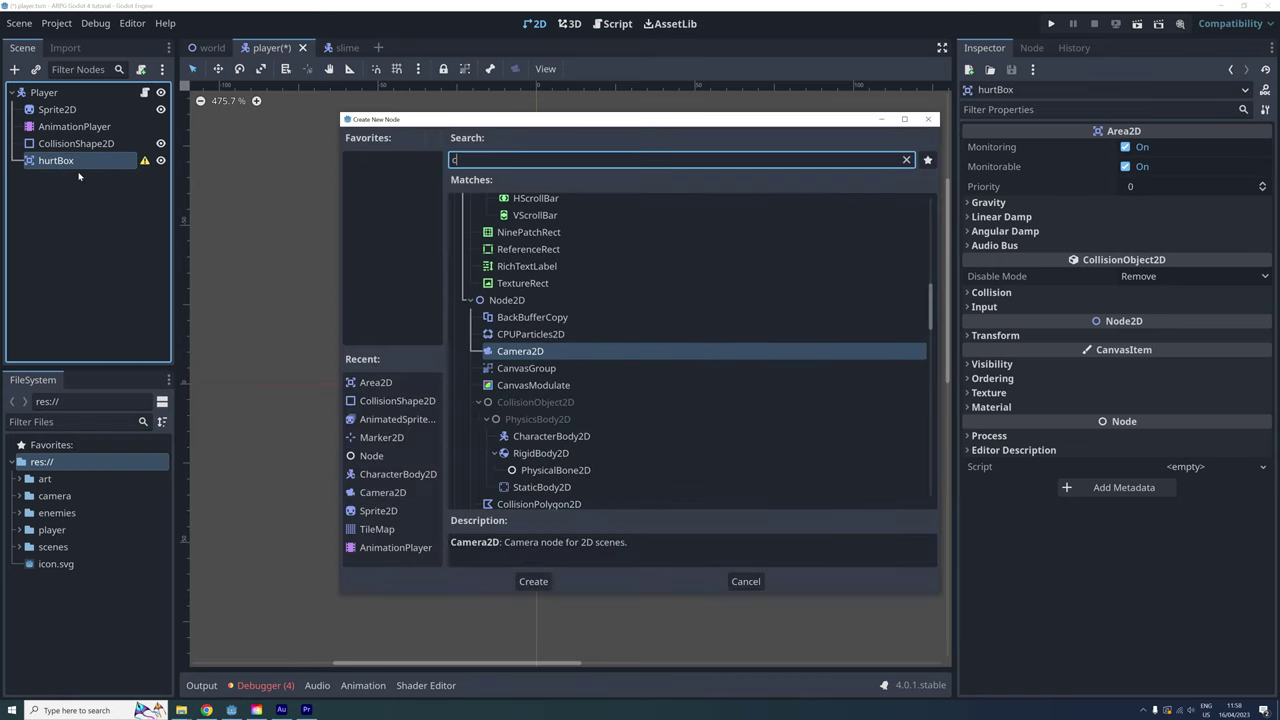
text(ollision)
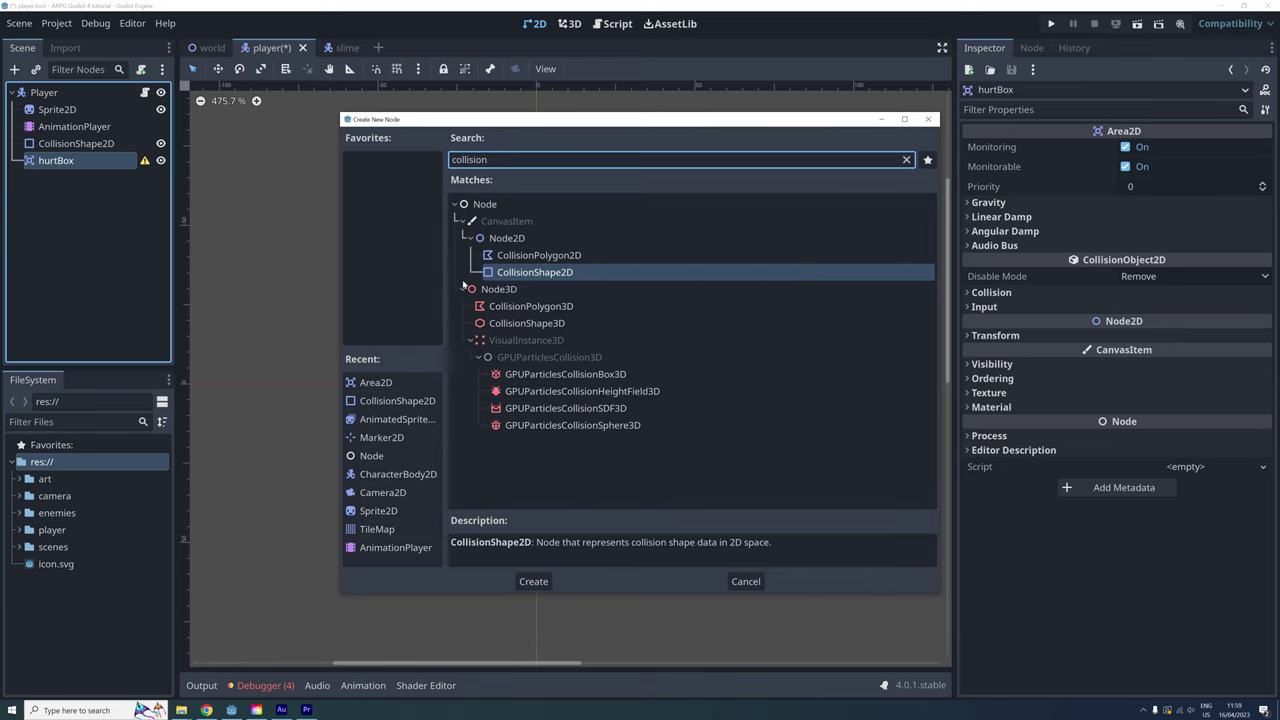
click(512, 272)
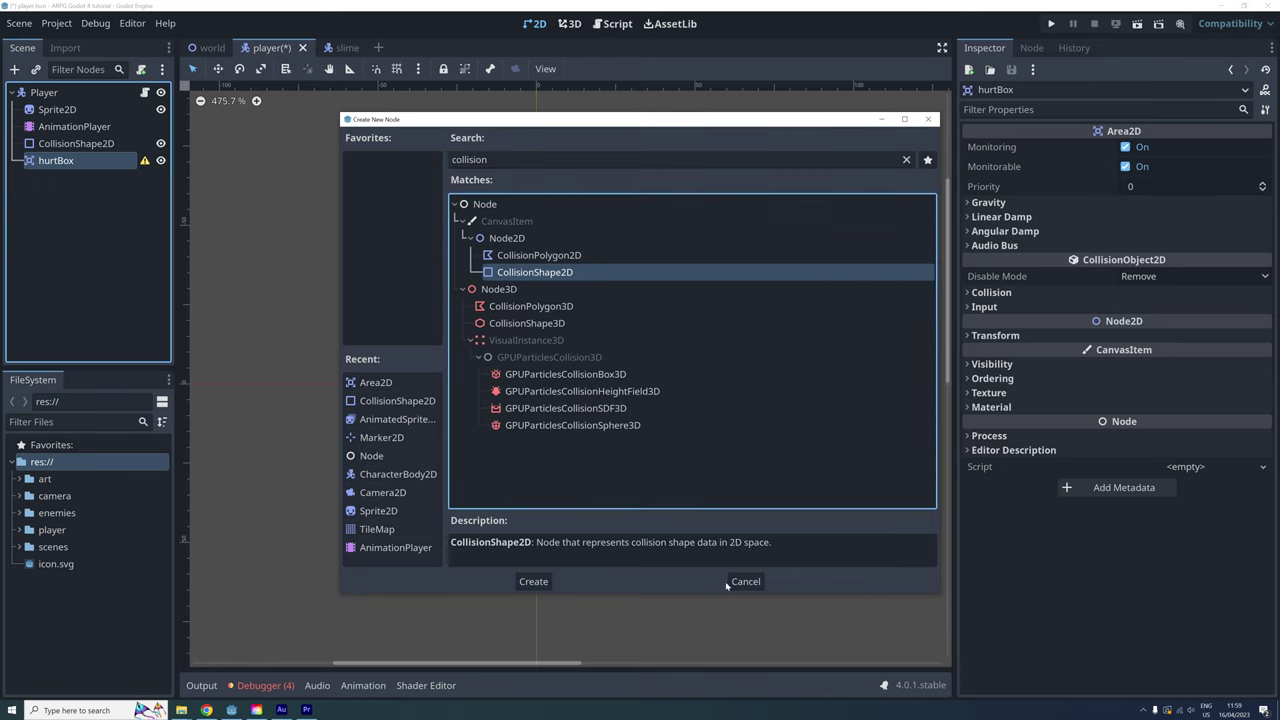
click(533, 581)
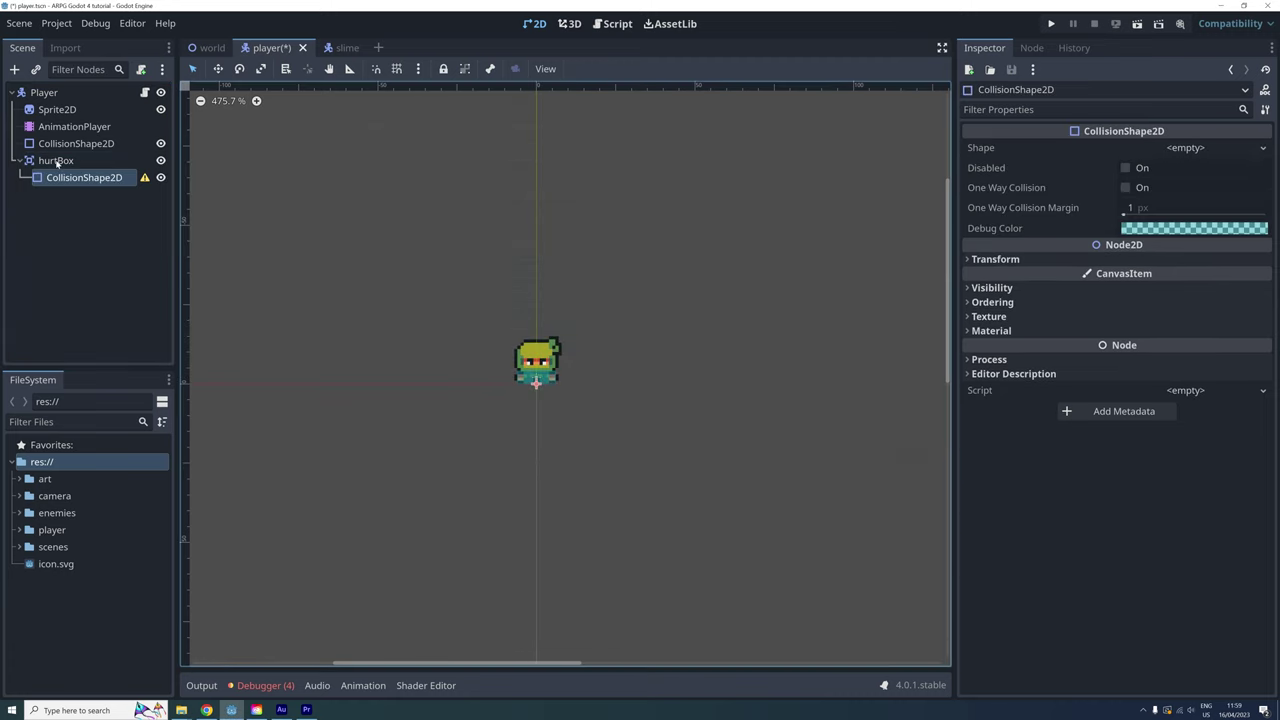
Step: Assign a RectangleShape2D to the hurtBox collision shape and fit it around the player sprite
click(1215, 147)
click(1155, 241)
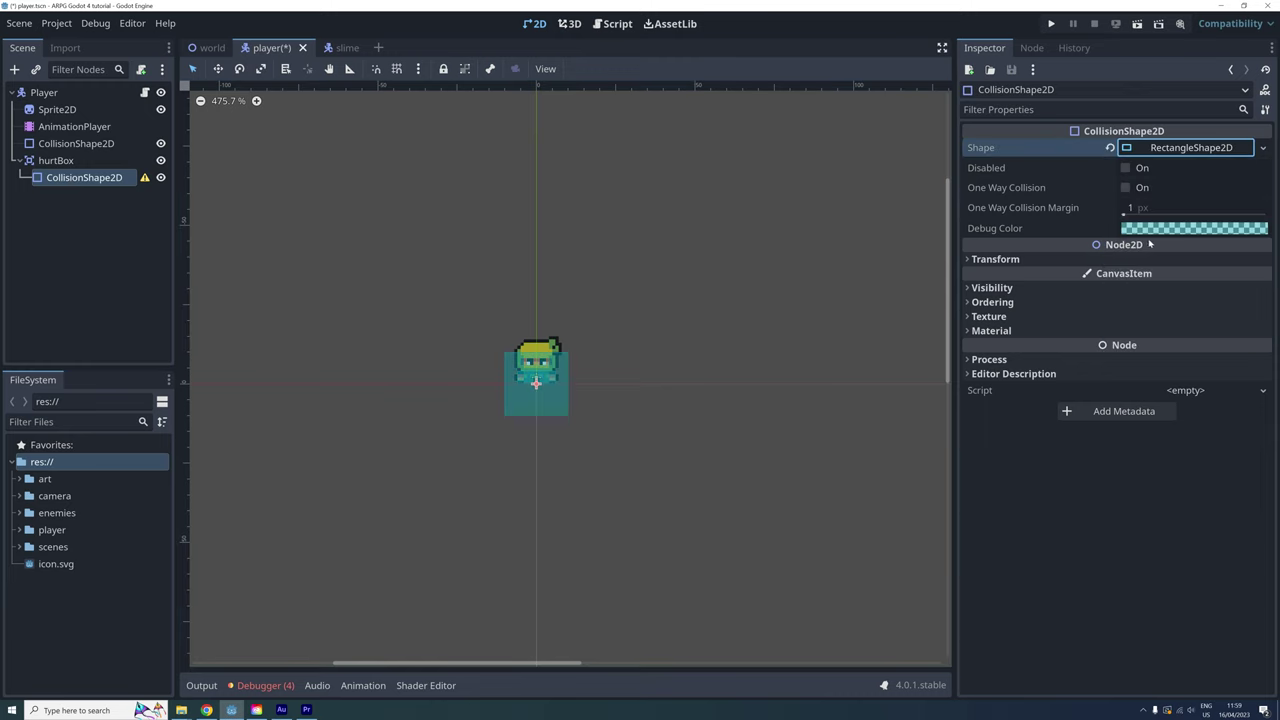
scroll(522, 350, up, 2)
scroll(522, 350, up, 2)
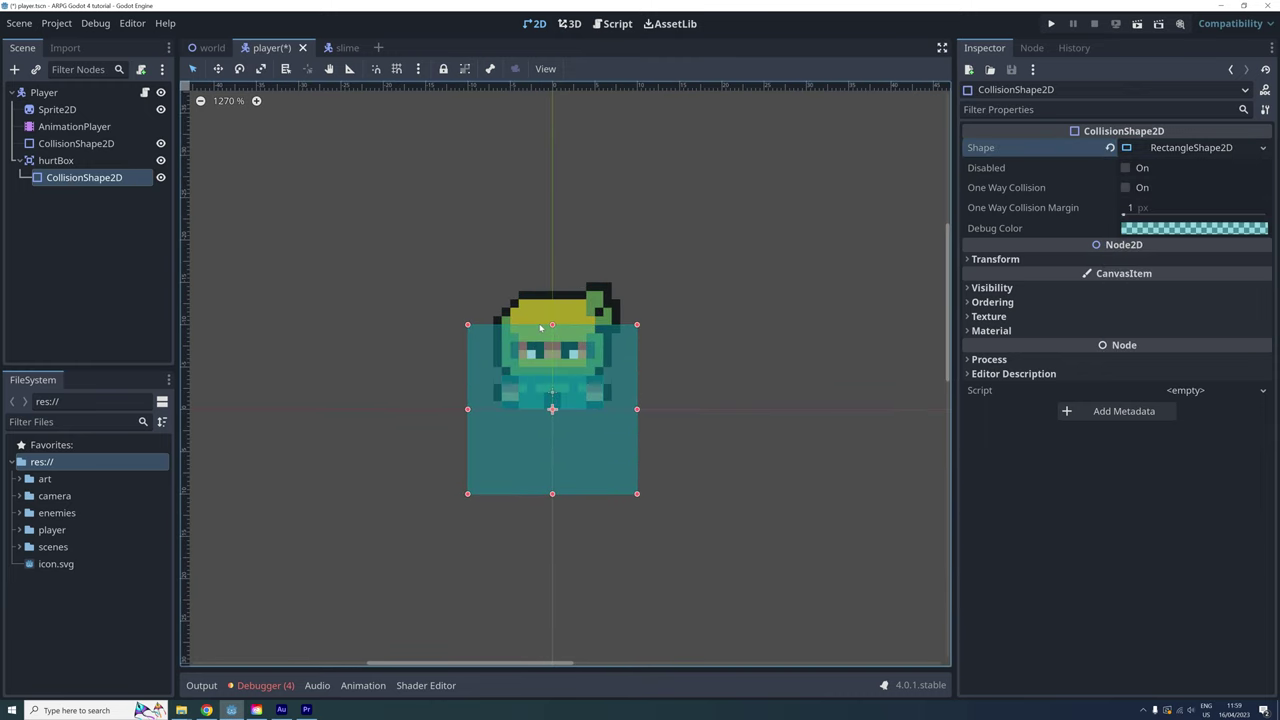
drag(552, 324, 552, 282)
drag(552, 493, 555, 417)
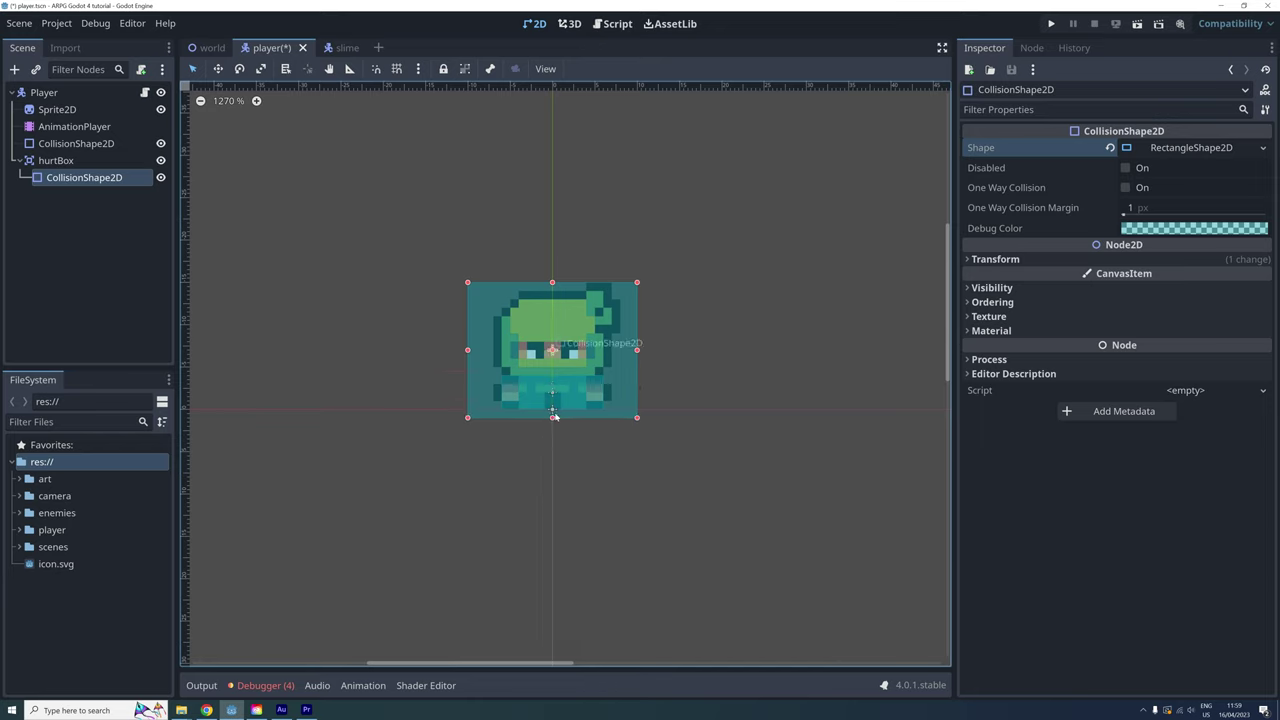
drag(467, 350, 493, 350)
drag(637, 350, 612, 352)
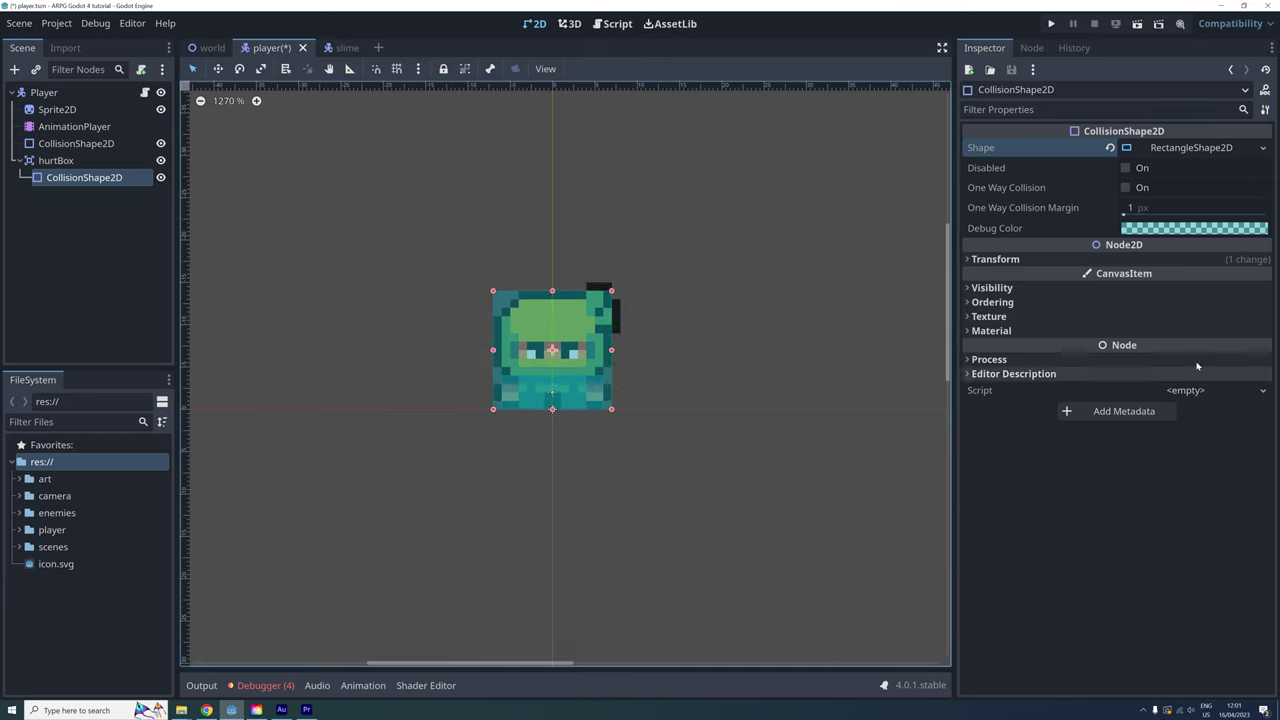
Step: Change the hurtBox collision shape to a CapsuleShape2D, fit it to the player sprite's body, and save the scene
click(1190, 147)
click(1180, 258)
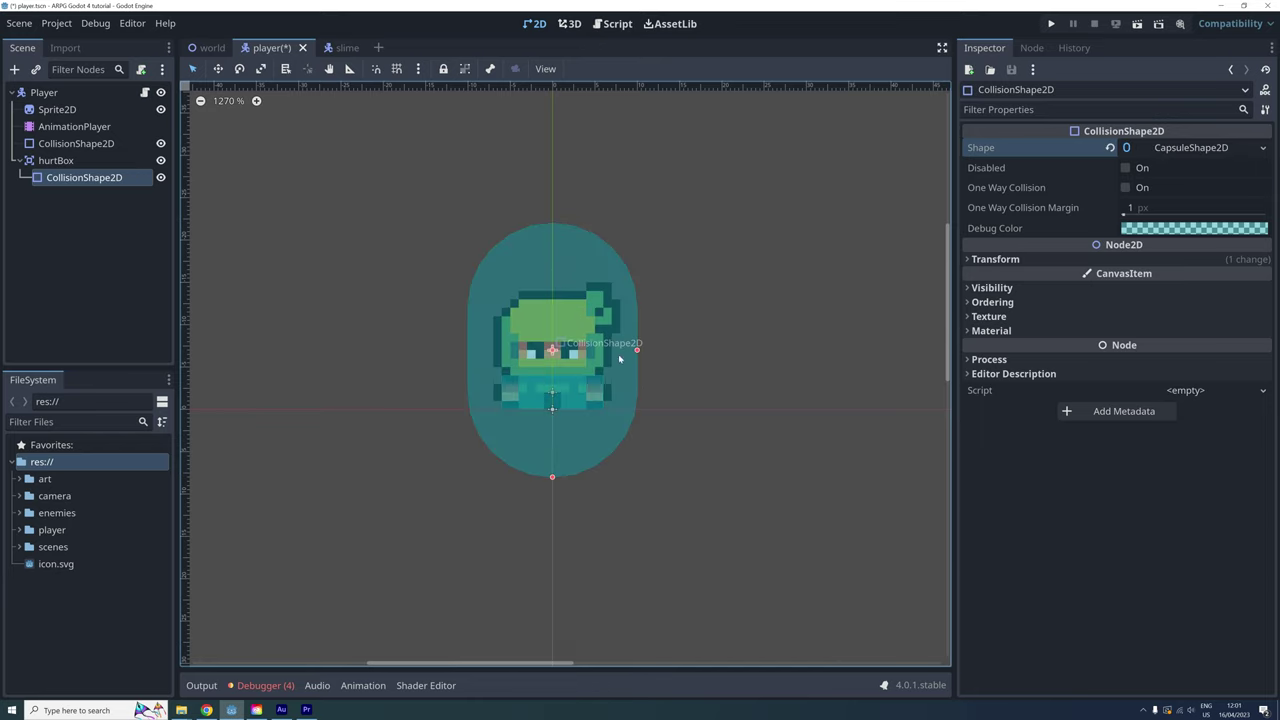
drag(636, 350, 620, 350)
drag(552, 476, 552, 409)
drag(611, 350, 605, 352)
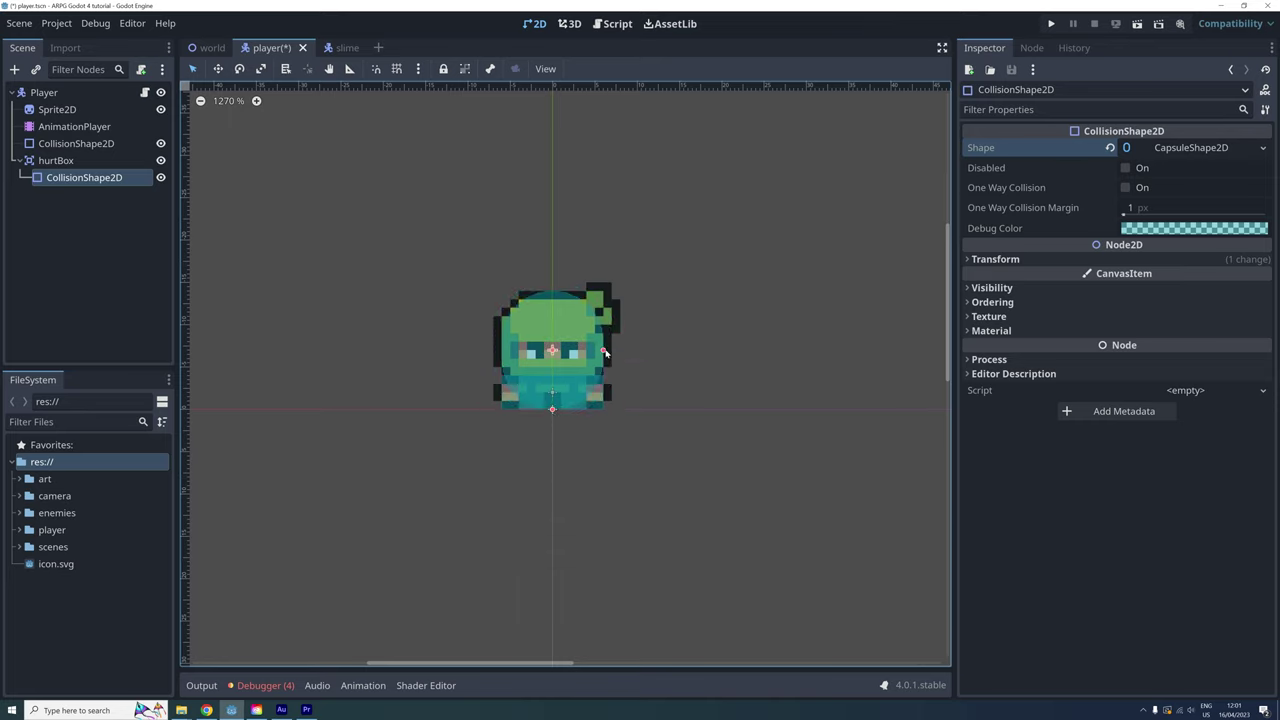
key(ctrl+s)
Step: Set hurtBox's collision mask to layers 1 and 2 so it also covers enemies, and save the player scene
click(60, 161)
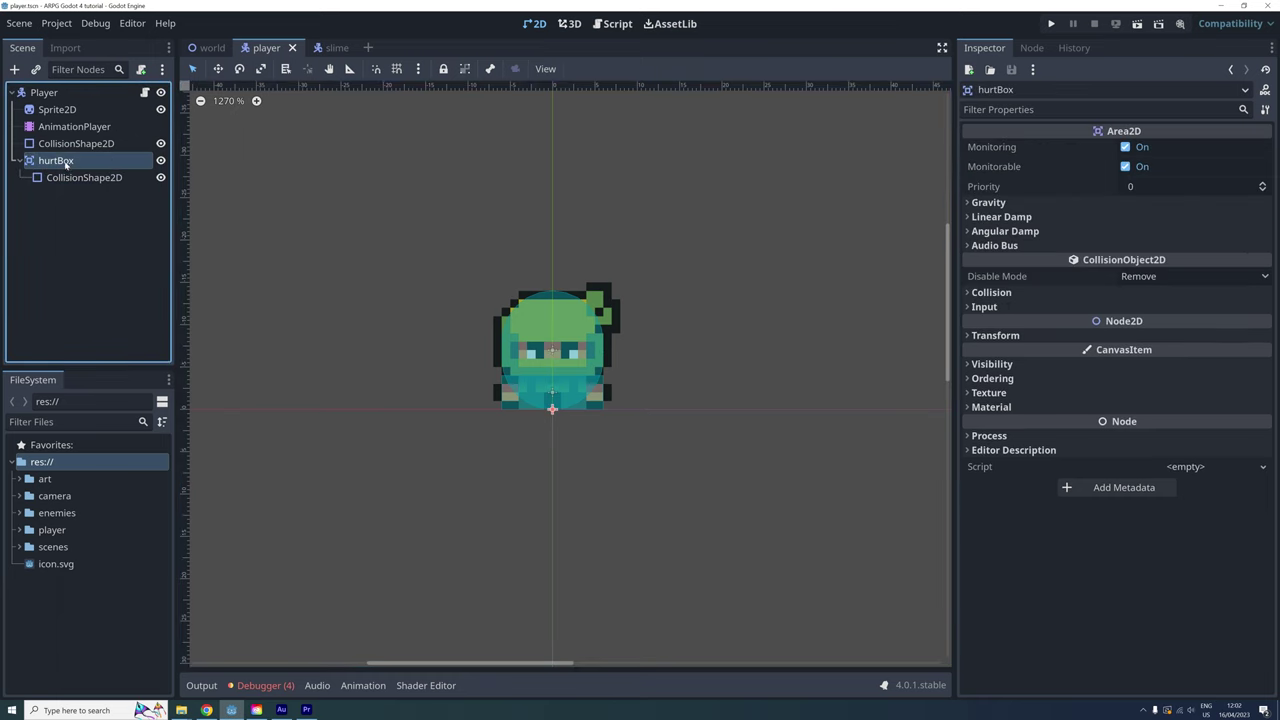
click(968, 293)
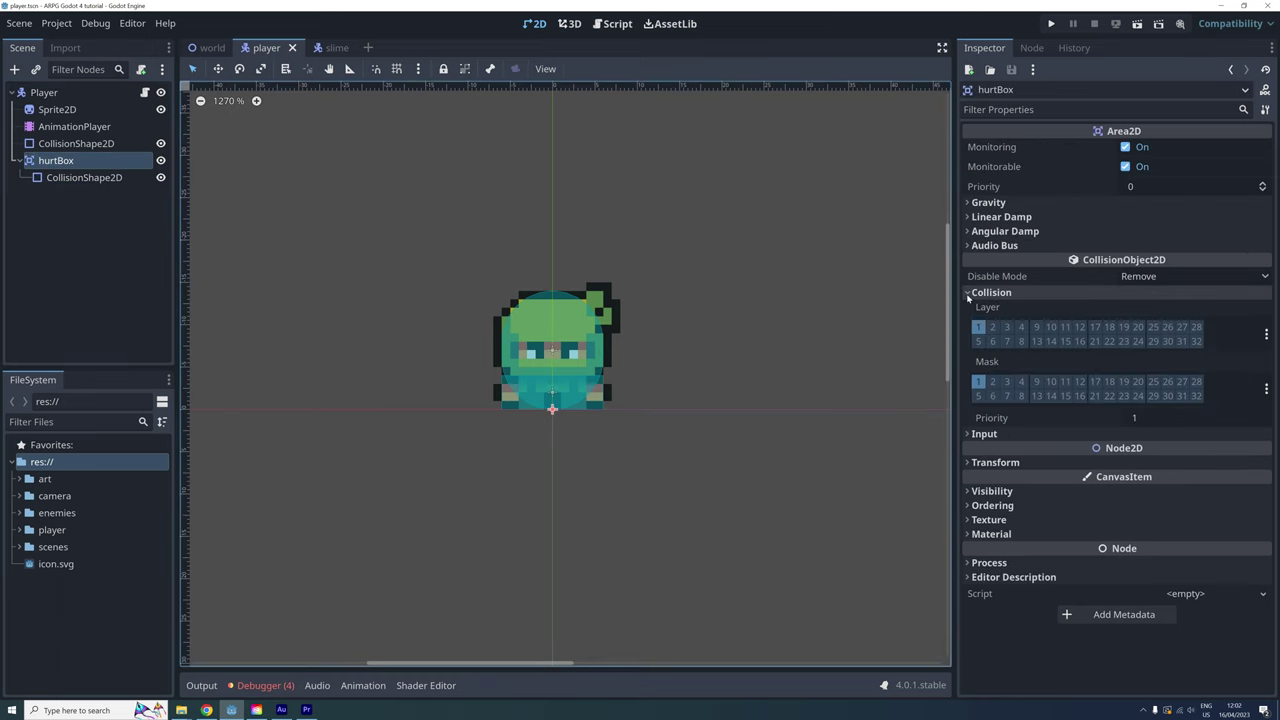
click(978, 384)
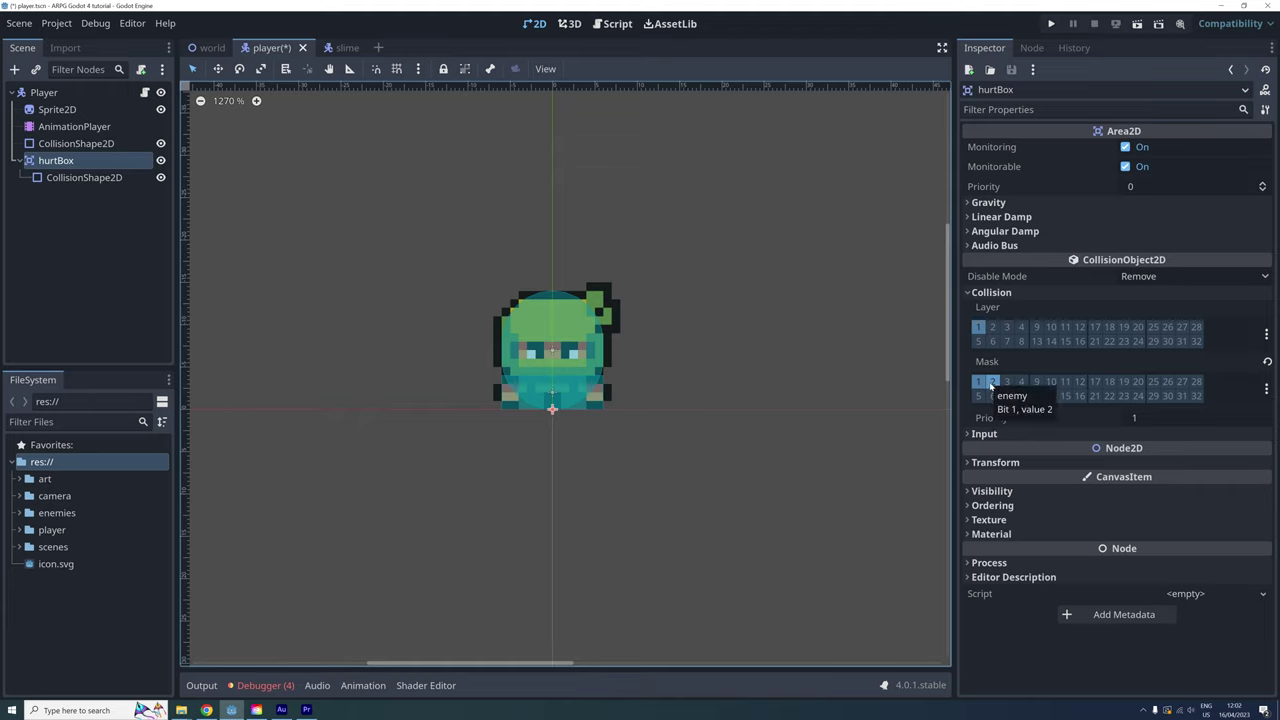
click(991, 383)
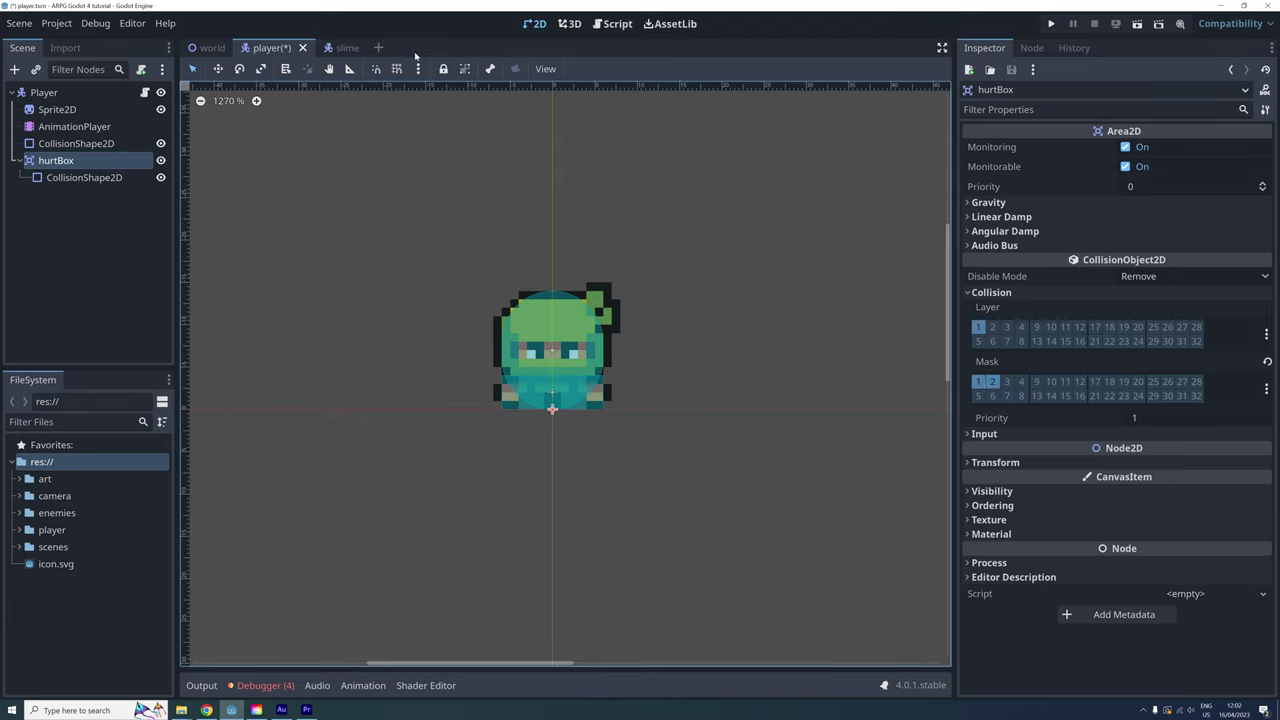
key(ctrl+s)
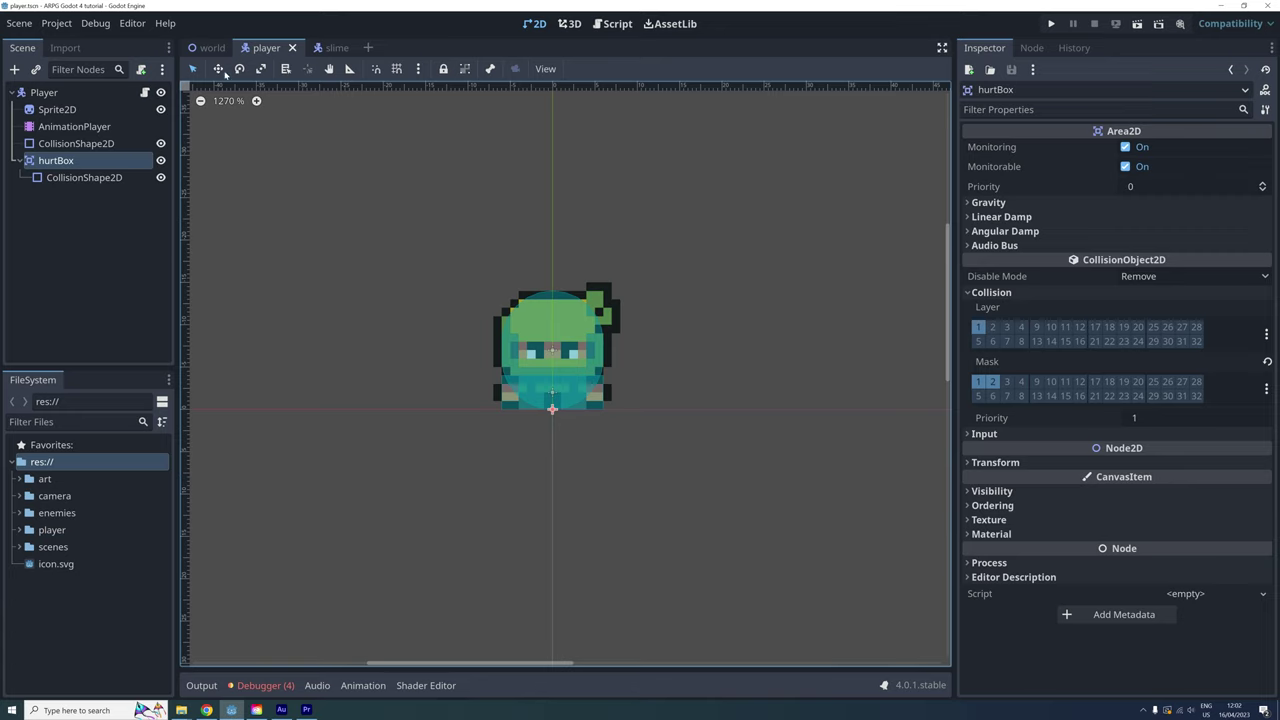
Step: Add an Area2D child node to the slime root node in the slime scene
click(330, 47)
right_click(58, 92)
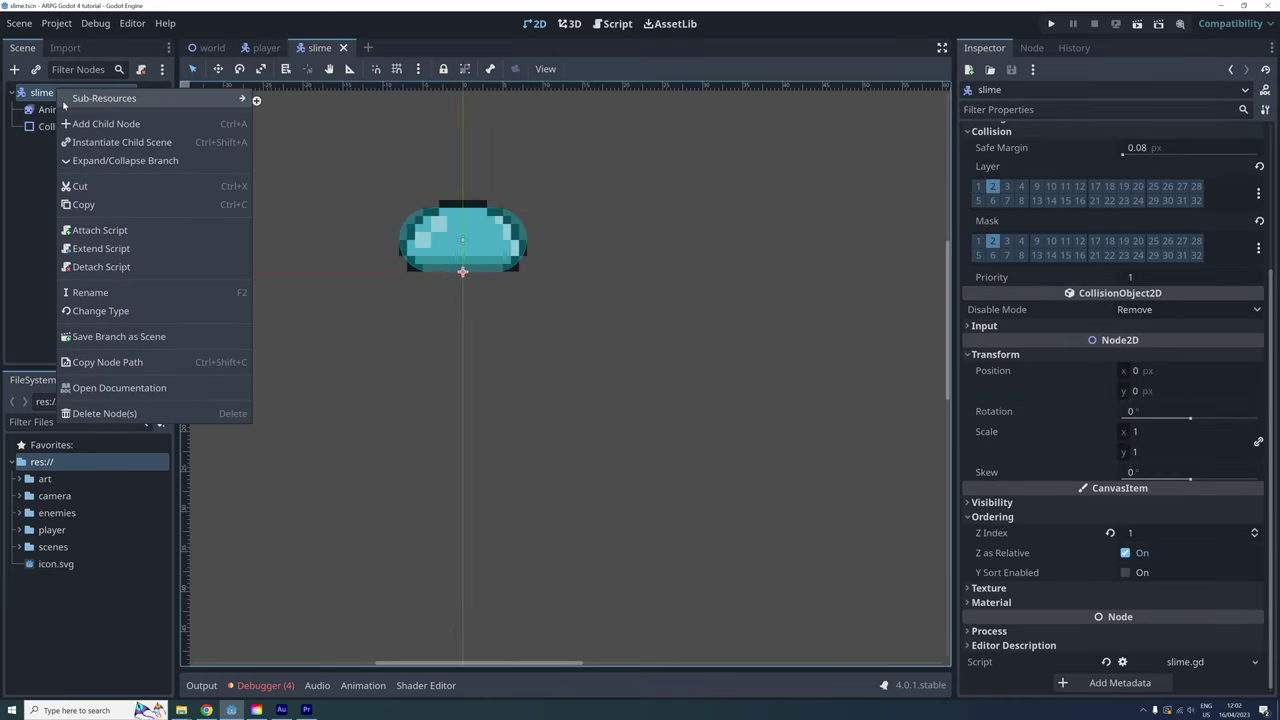
click(64, 124)
text(area)
key(Return)
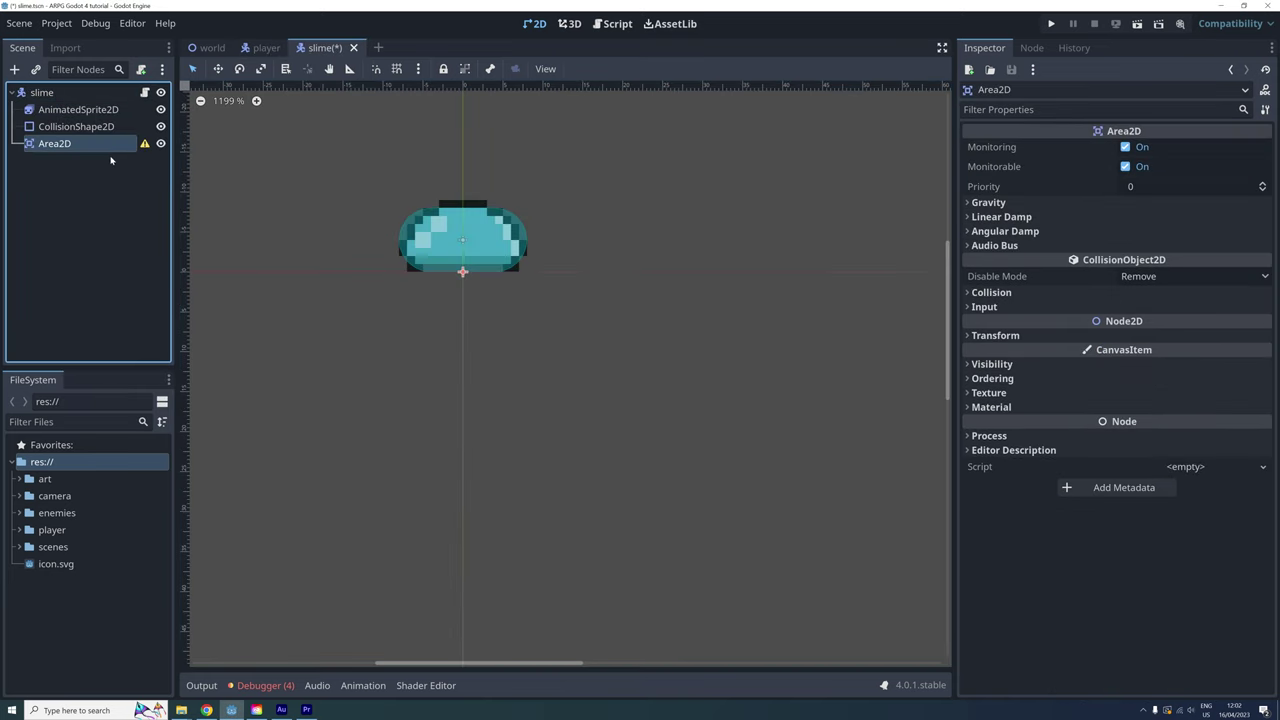
Step: Add a CollisionShape2D under the slime's Area2D and assign it a CapsuleShape2D
right_click(109, 145)
click(109, 155)
text(coll)
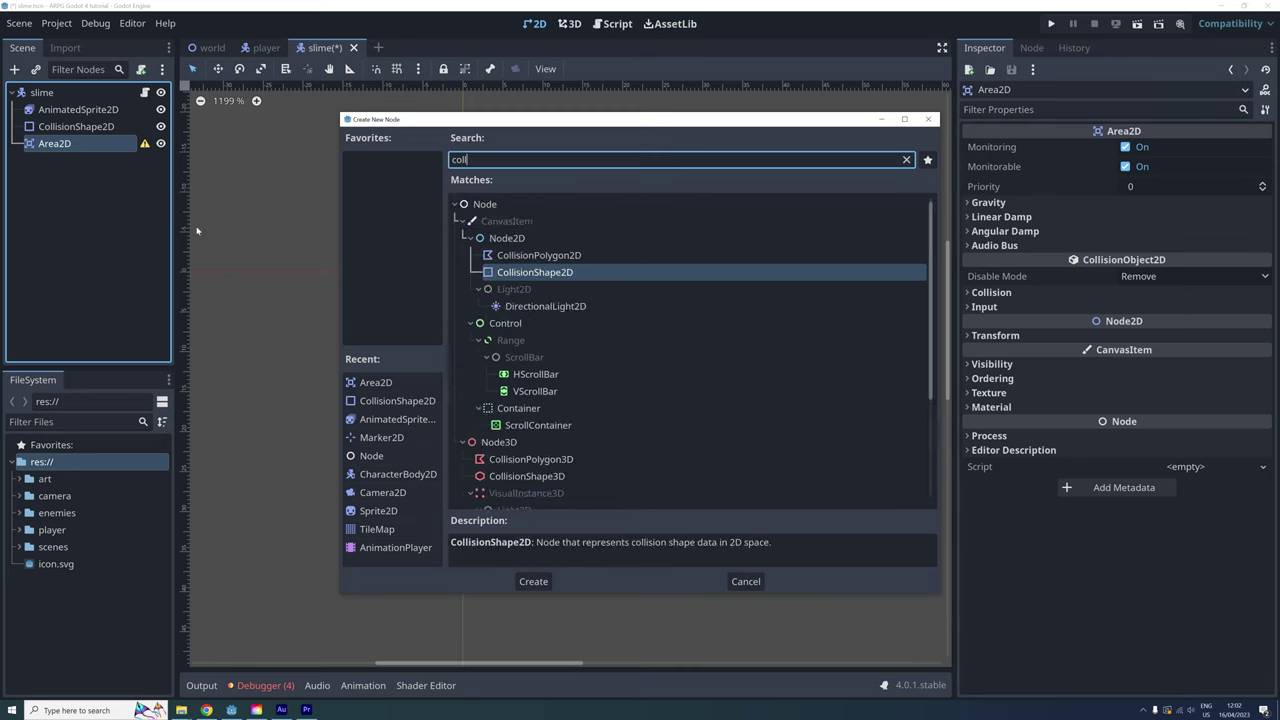
key(Return)
click(1178, 148)
click(1167, 258)
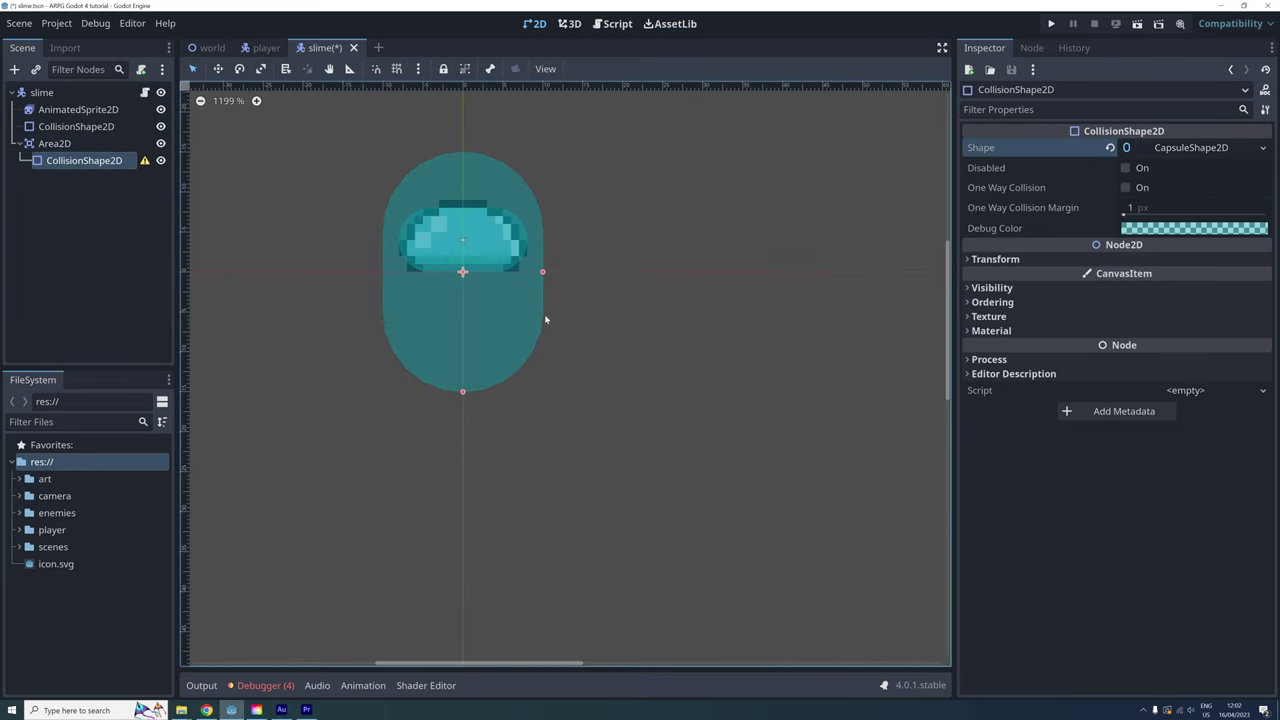
Step: Shrink the Area2D's capsule, rotate it 90 degrees, and place it at y -7 px to match the slime sprite's width
drag(462, 386, 464, 312)
click(1120, 259)
click(1132, 319)
text(90)
key(Return)
mouse_move(480, 306)
mouse_down()
mouse_move(480, 274)
mouse_move(463, 296)
mouse_up()
drag(474, 287, 474, 263)
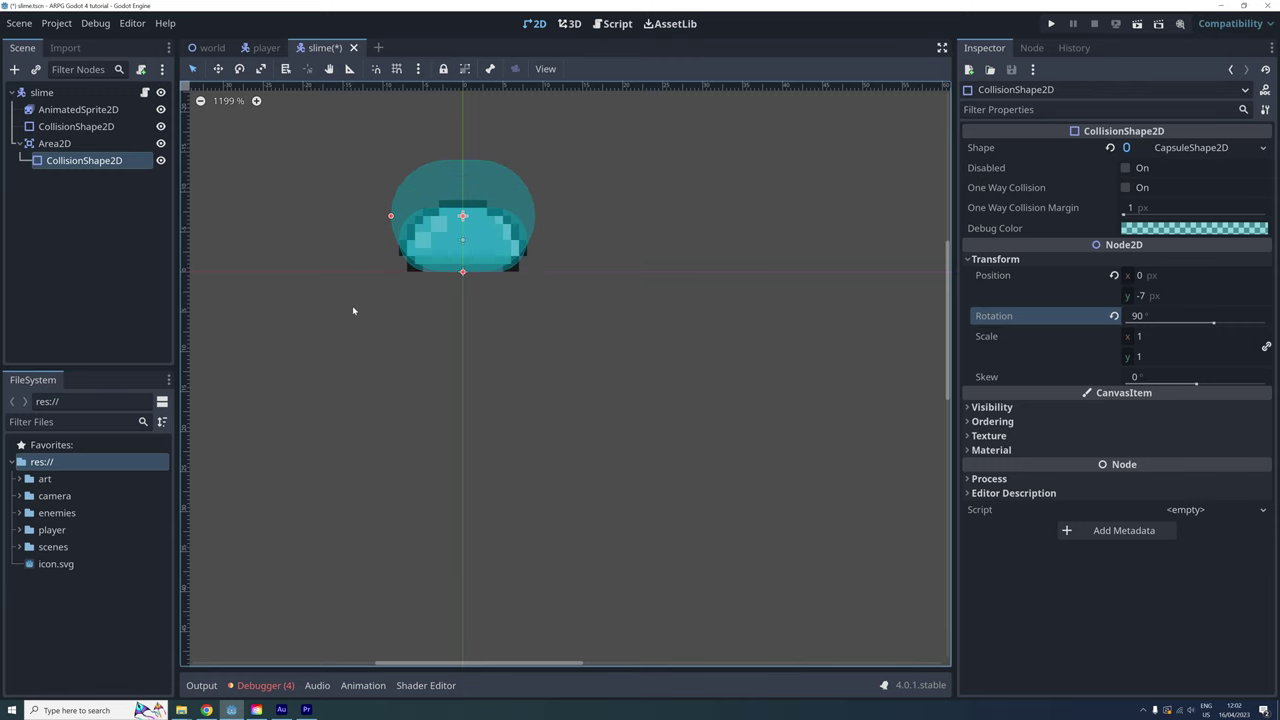
drag(391, 216, 399, 216)
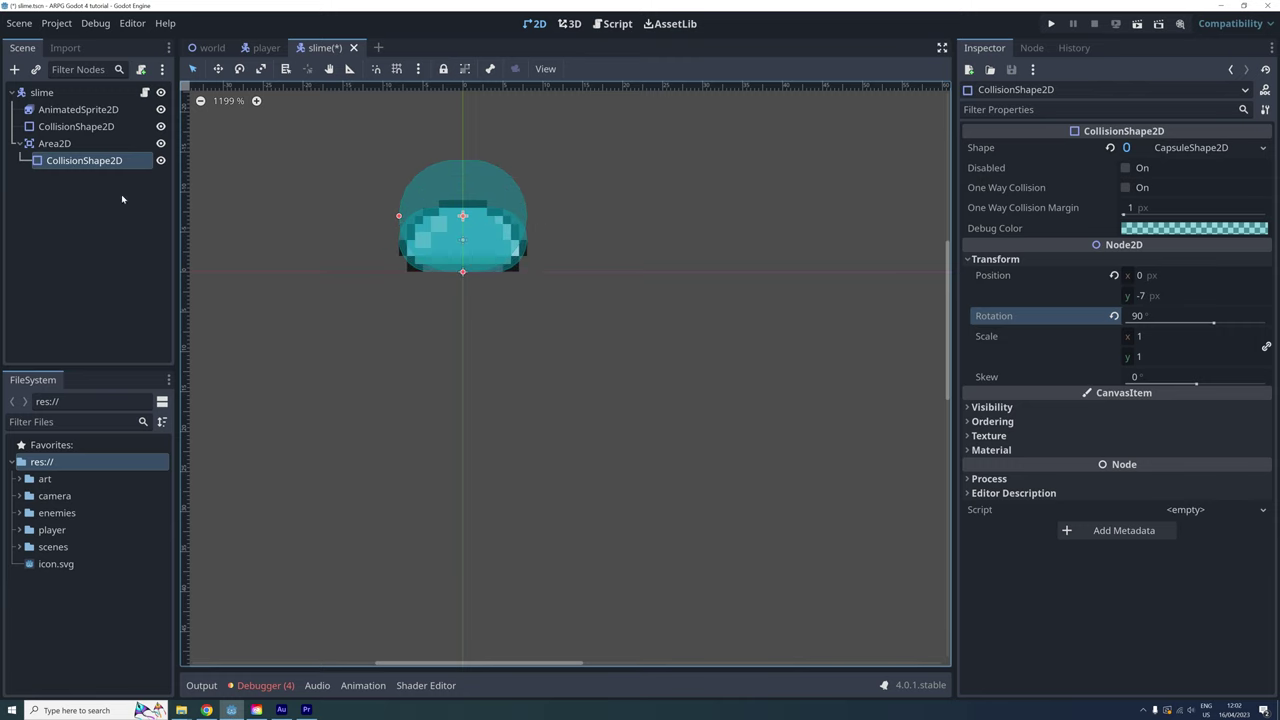
Step: Step through the AnimatedSprite2D's walkUp frames from 0 to 3 to compare each pose with the collision capsule
click(86, 111)
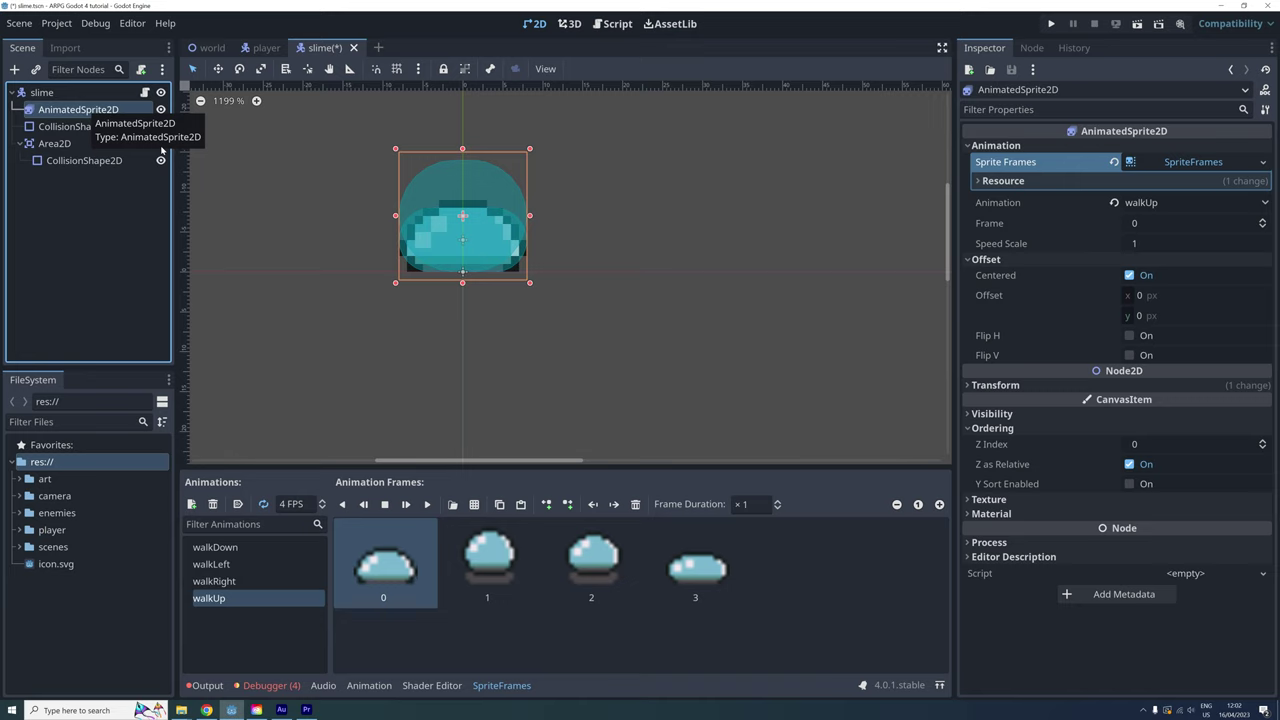
click(1262, 222)
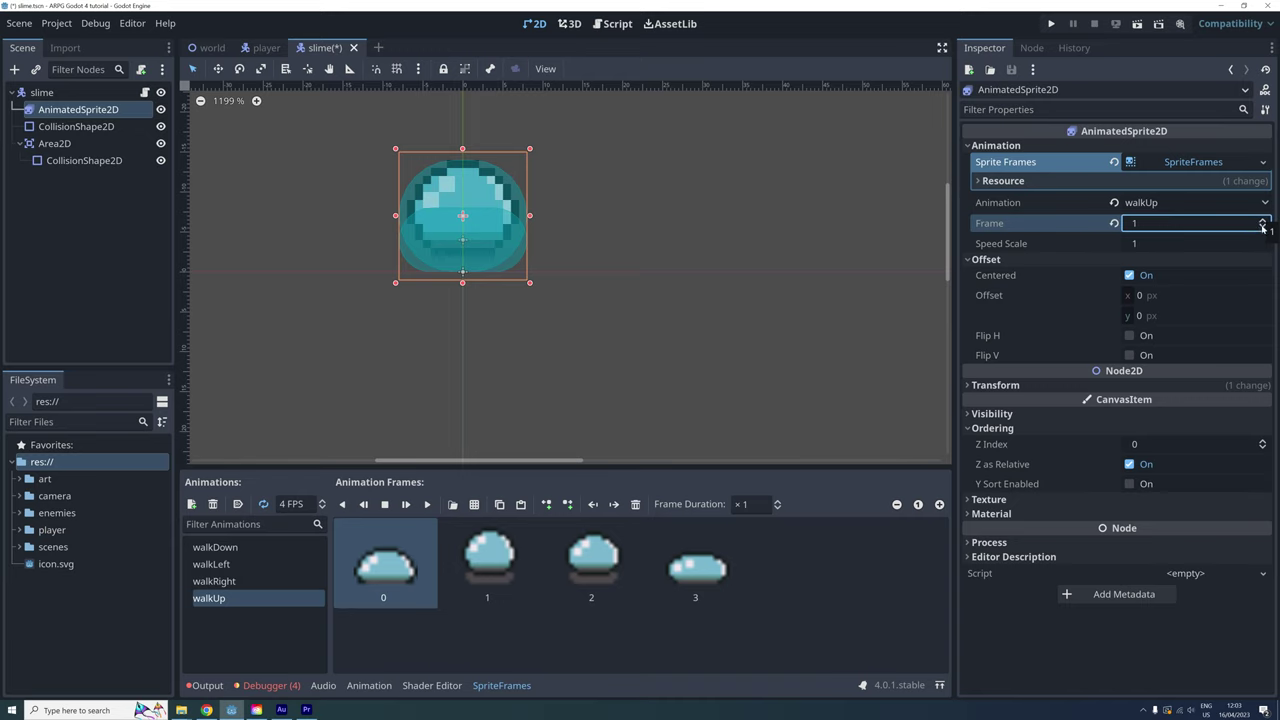
click(1262, 227)
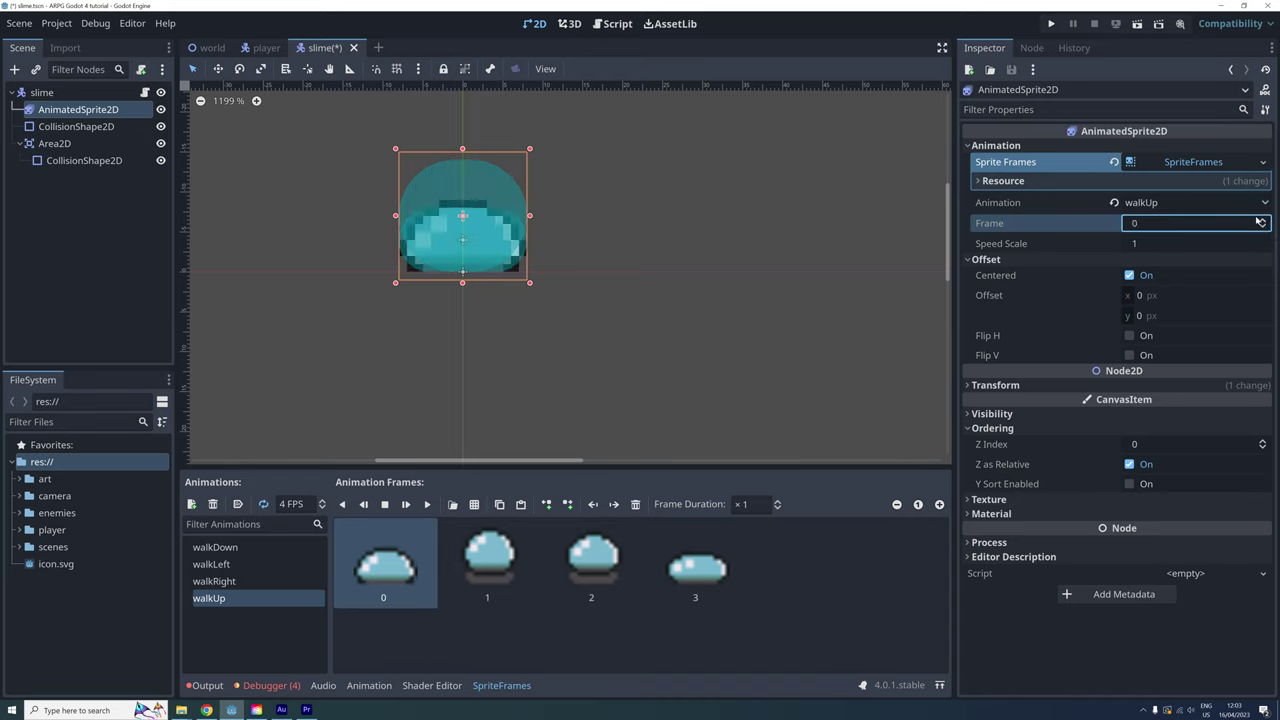
click(1262, 219)
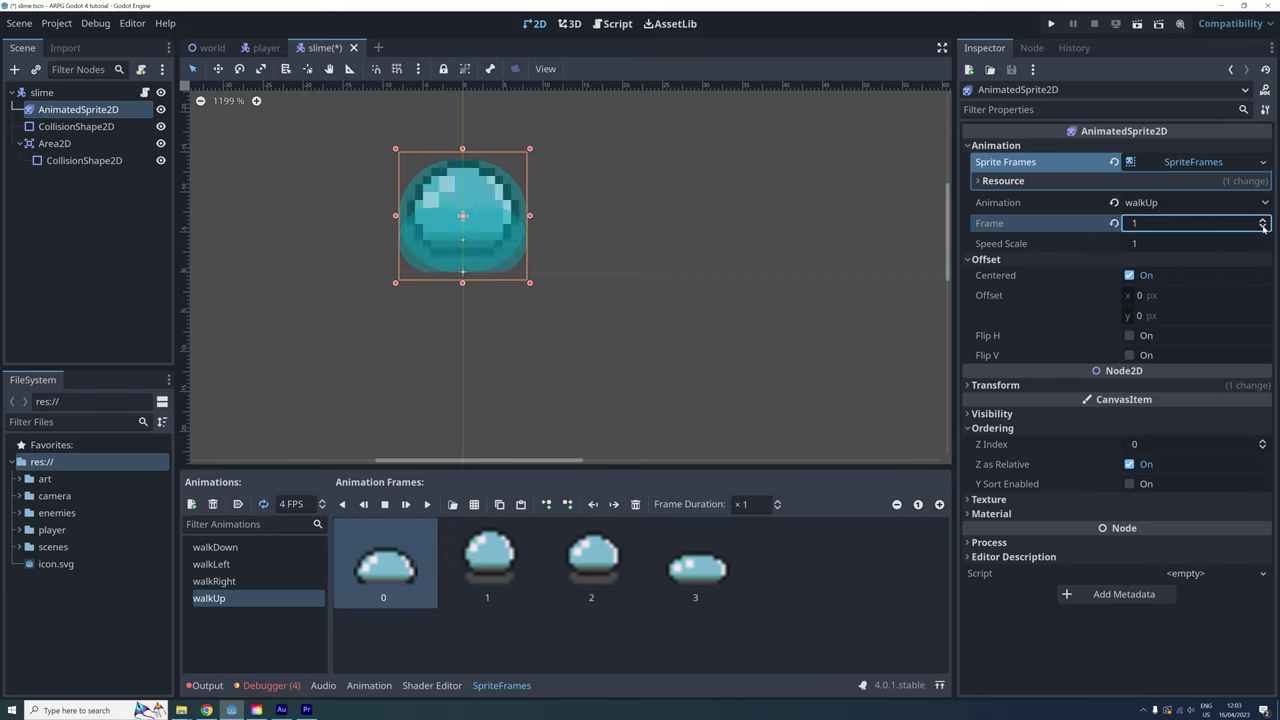
click(1263, 228)
click(1262, 220)
click(1262, 220)
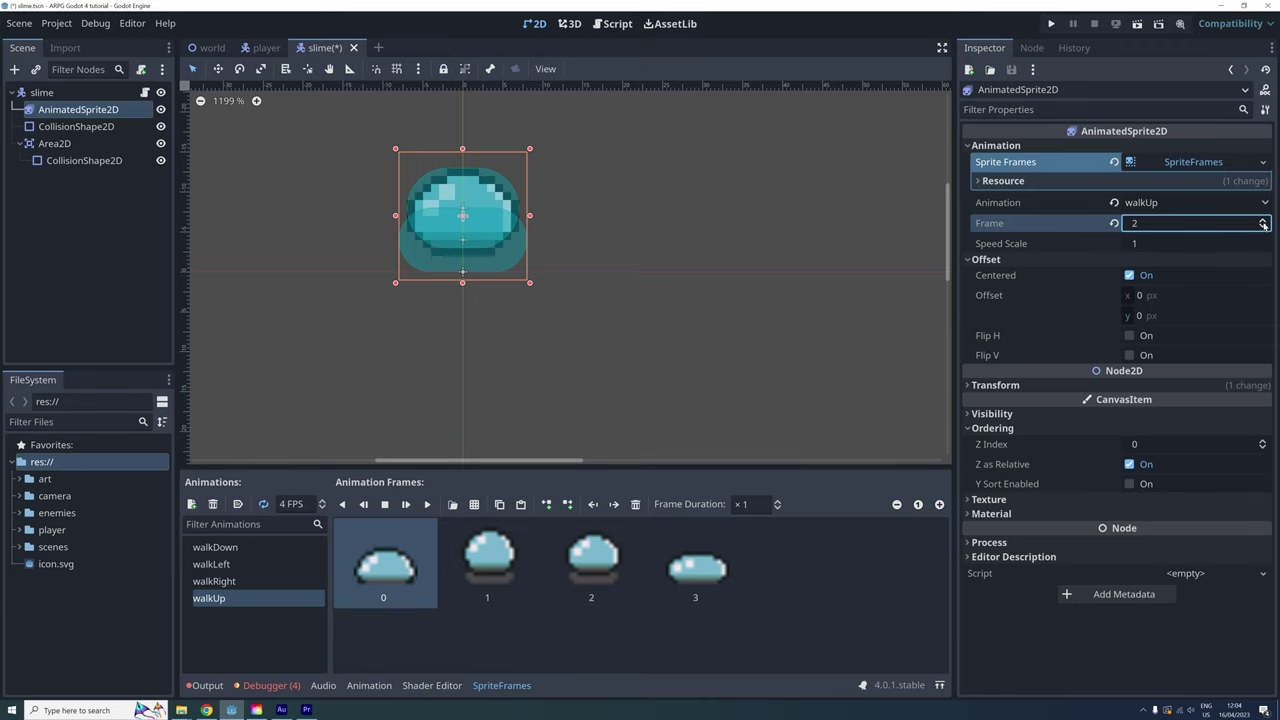
click(1262, 220)
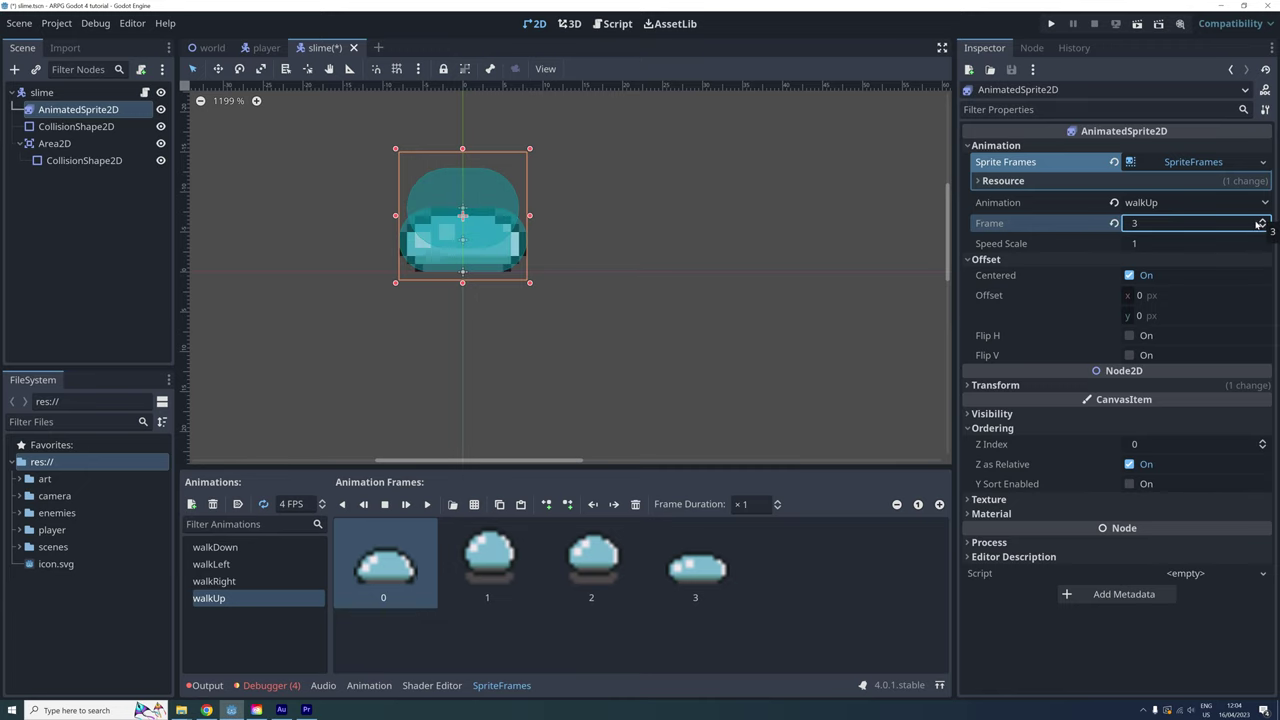
Step: Move the Area2D's capsule down to position 0, -4 px and fit its width to the slime's squashed frame
drag(470, 195, 470, 197)
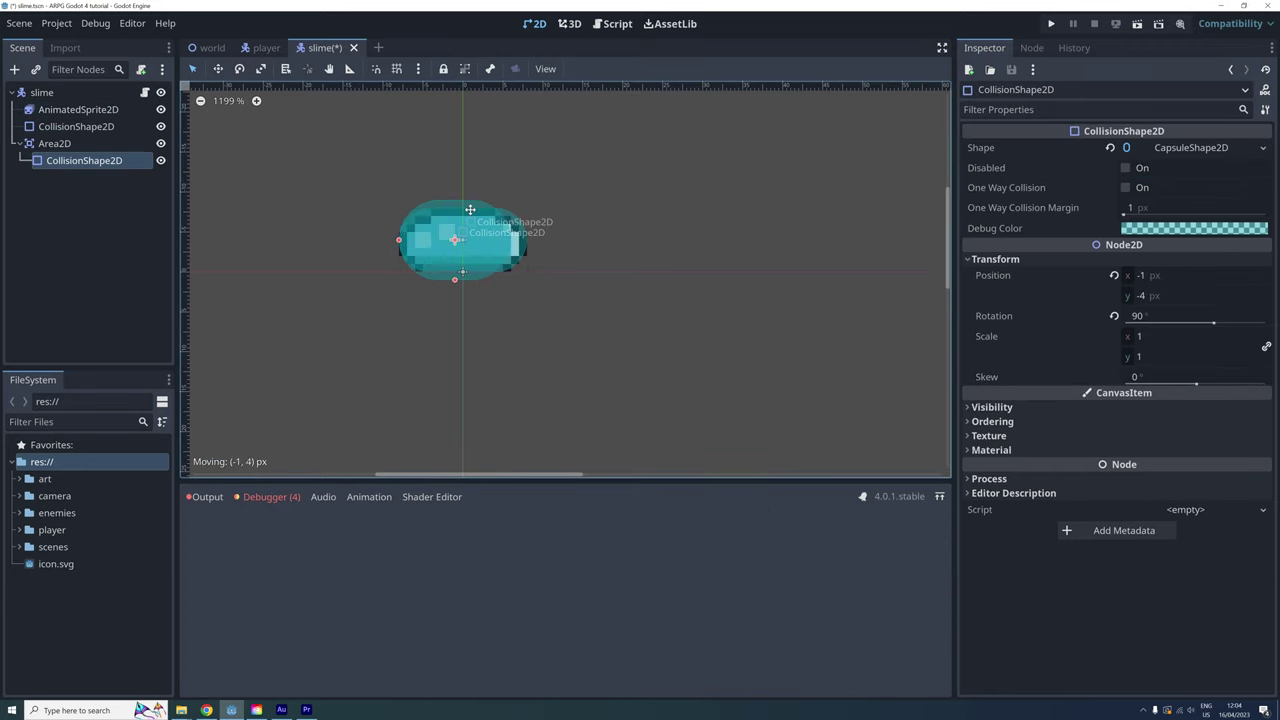
drag(470, 209, 476, 211)
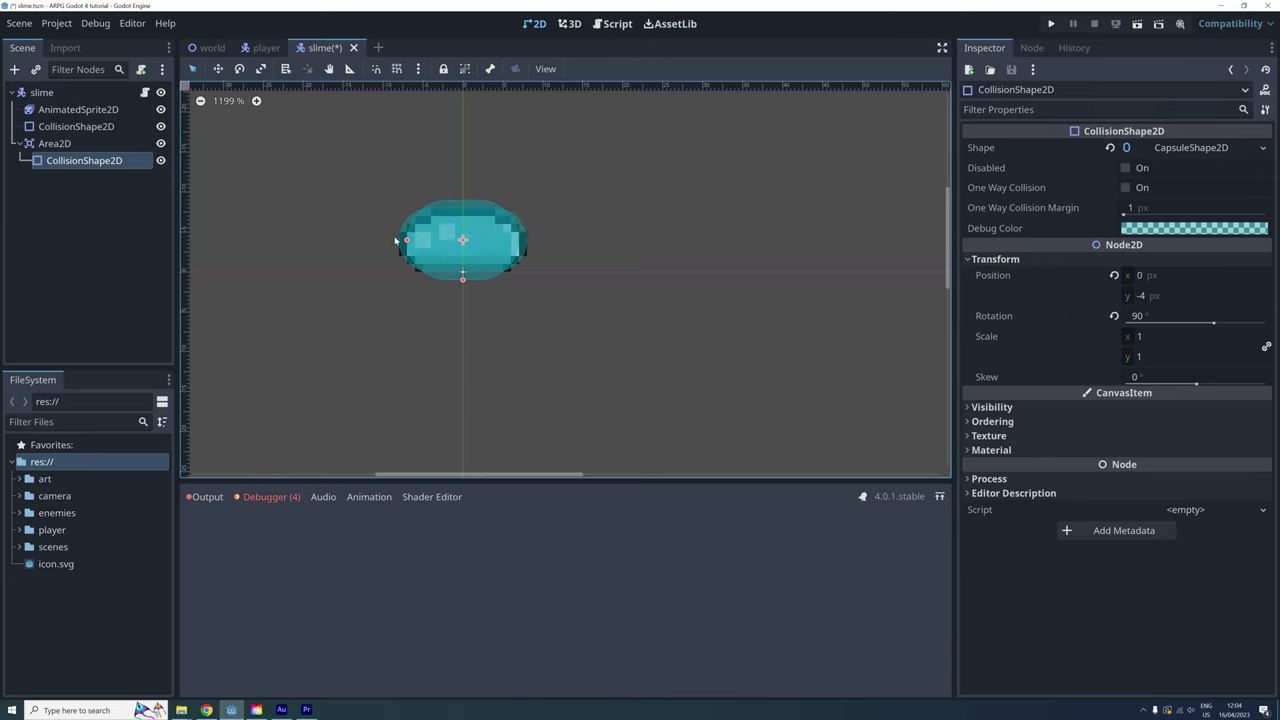
drag(395, 240, 399, 240)
click(130, 245)
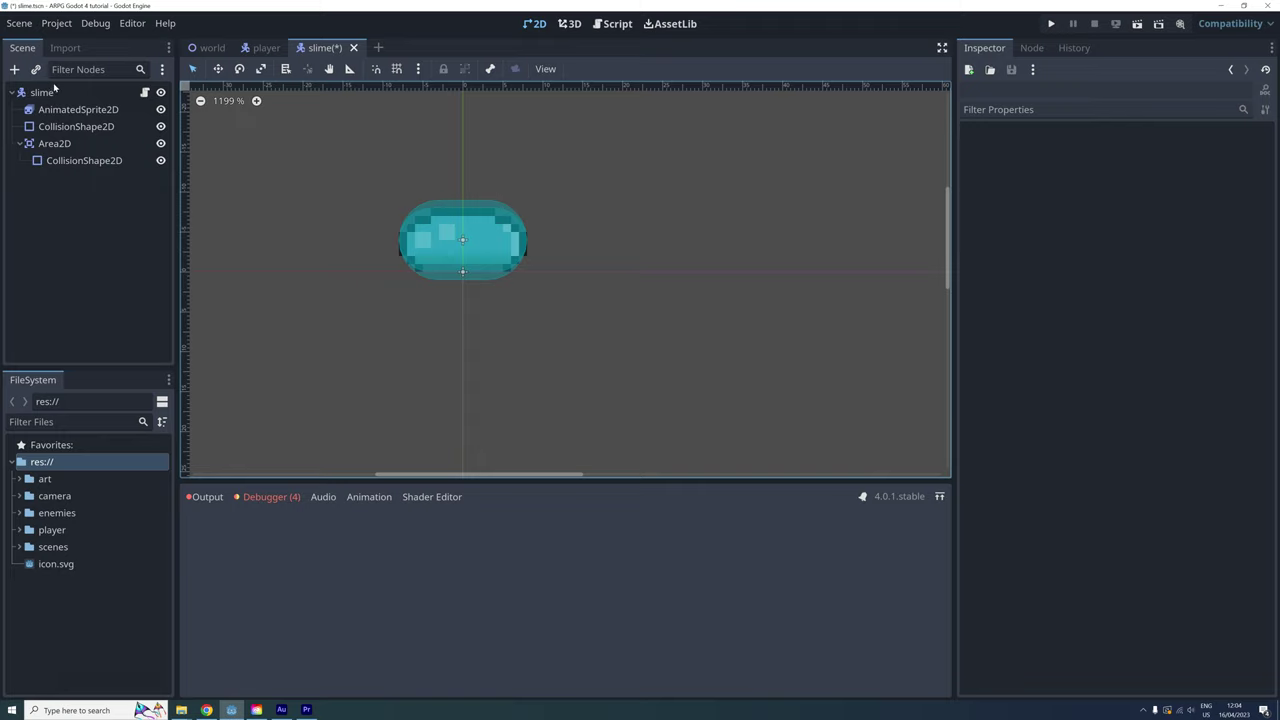
click(54, 143)
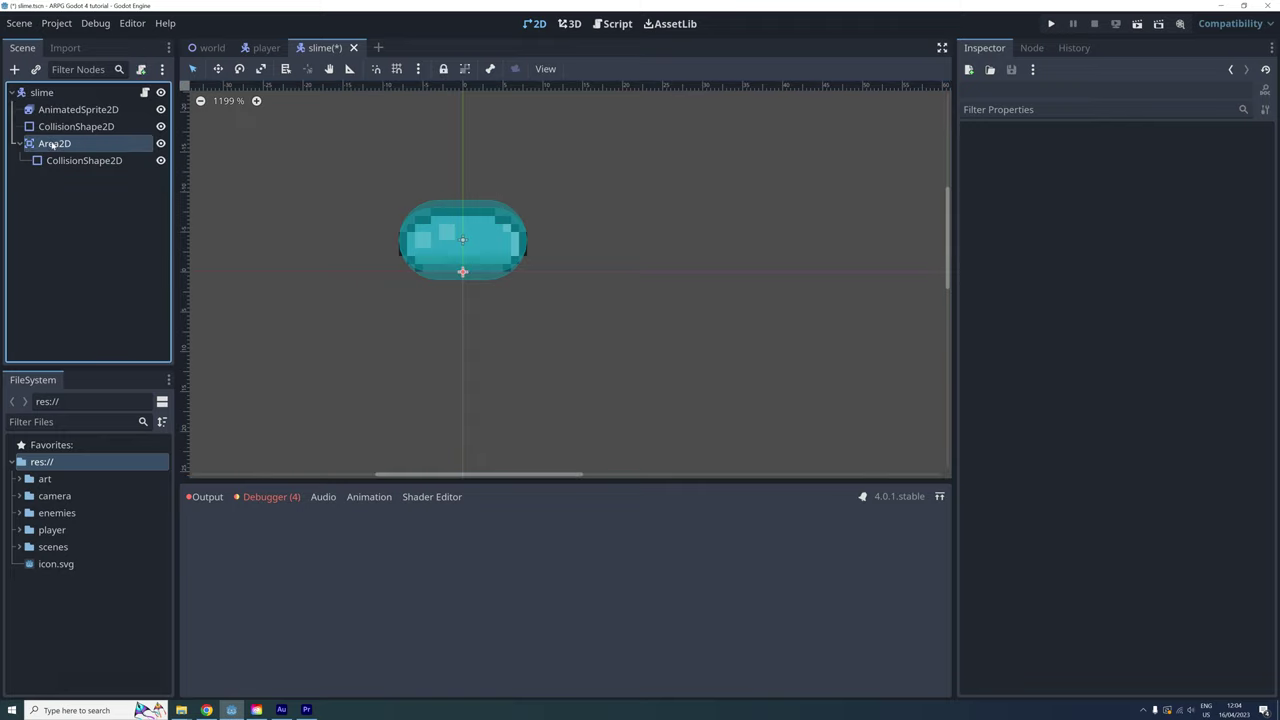
click(63, 225)
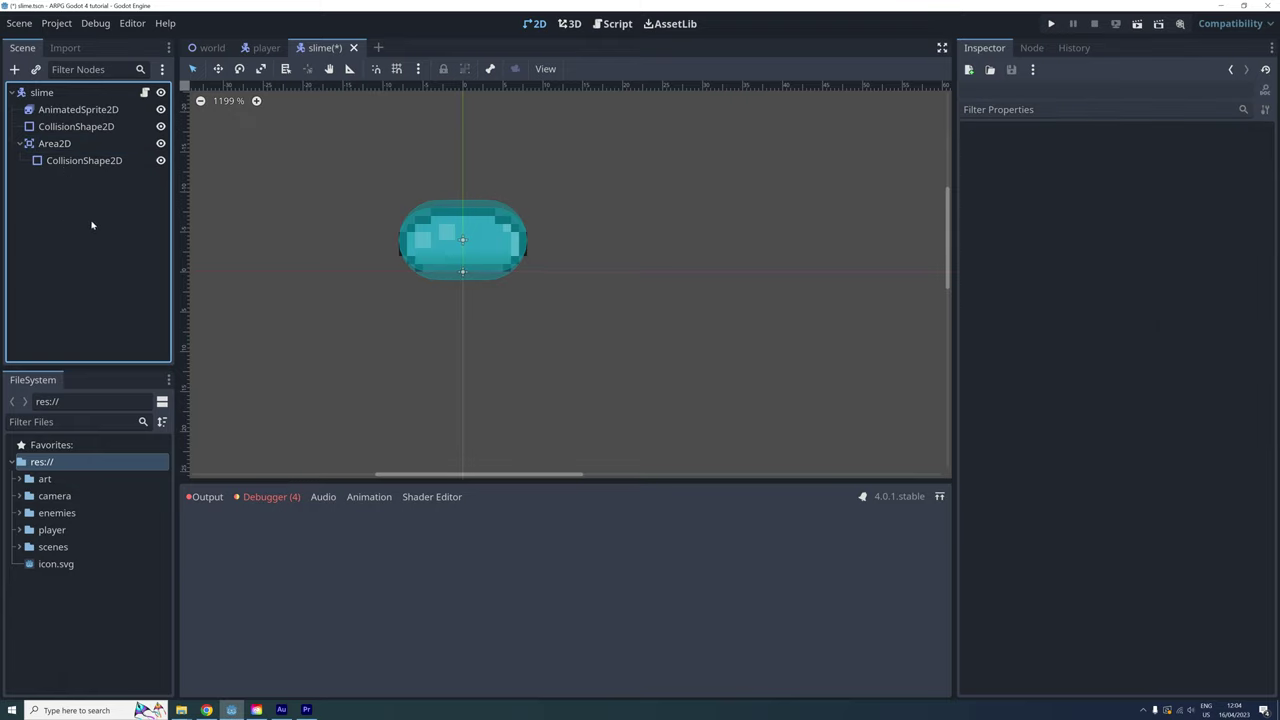
Step: Add an AnimationPlayer child node to the slime root node
right_click(66, 92)
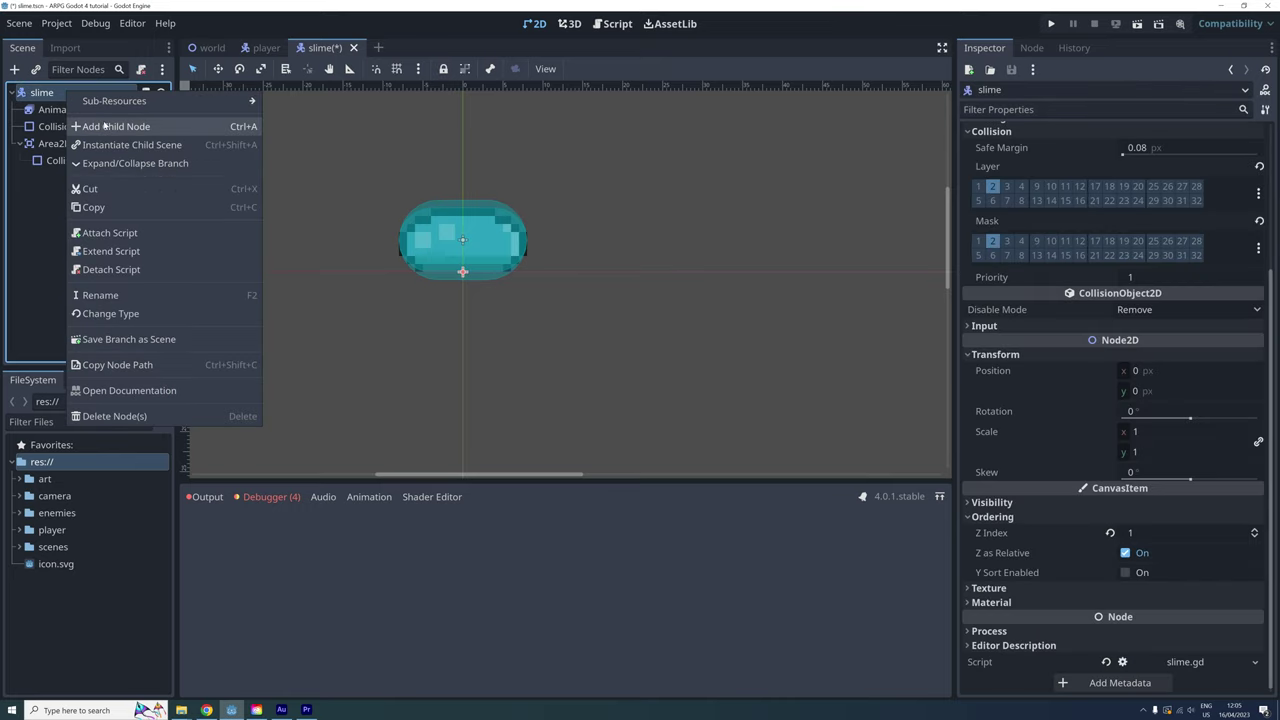
click(87, 124)
text(anima)
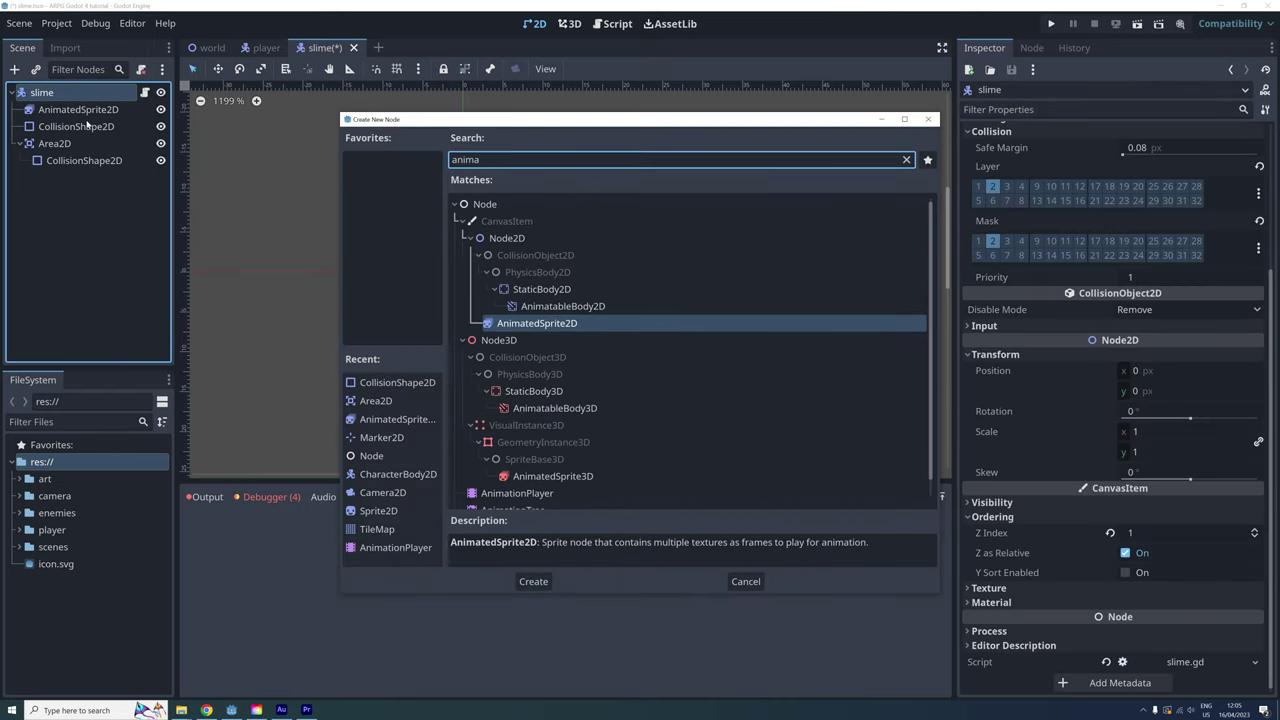
click(510, 493)
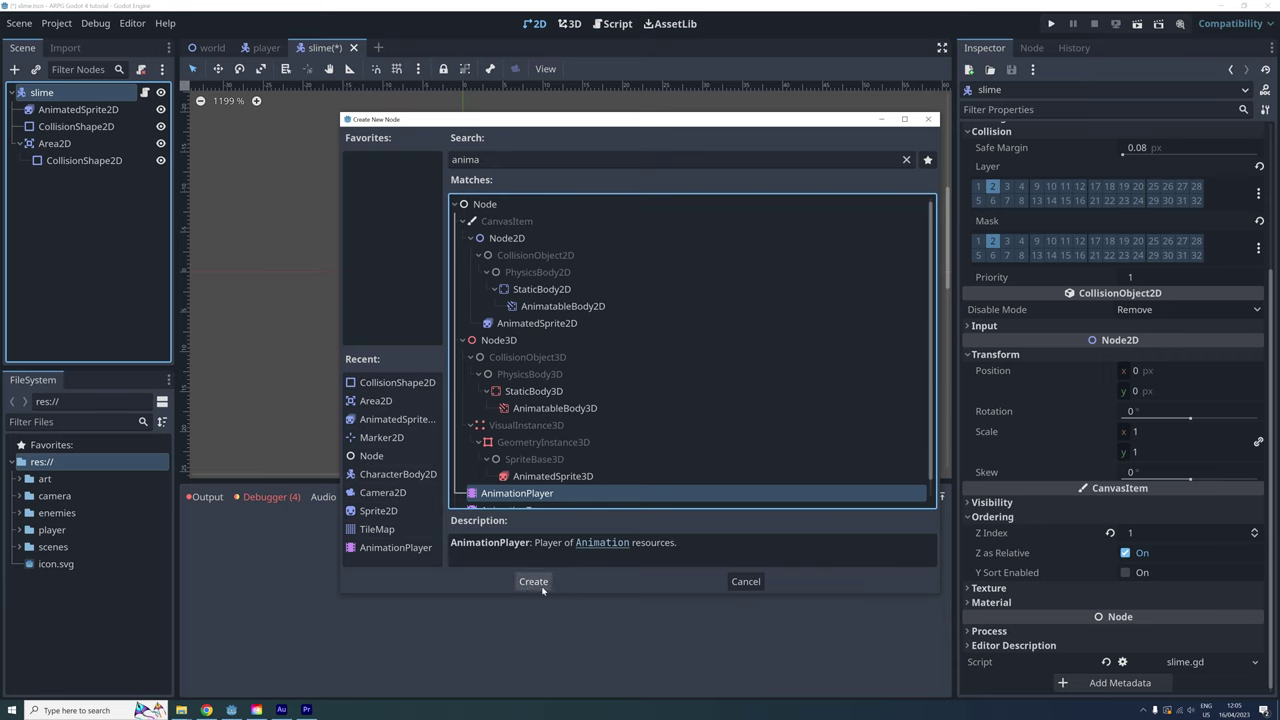
click(533, 581)
Step: Delete the AnimatedSprite2D node and add a Sprite2D child node to slime in its place
click(55, 111)
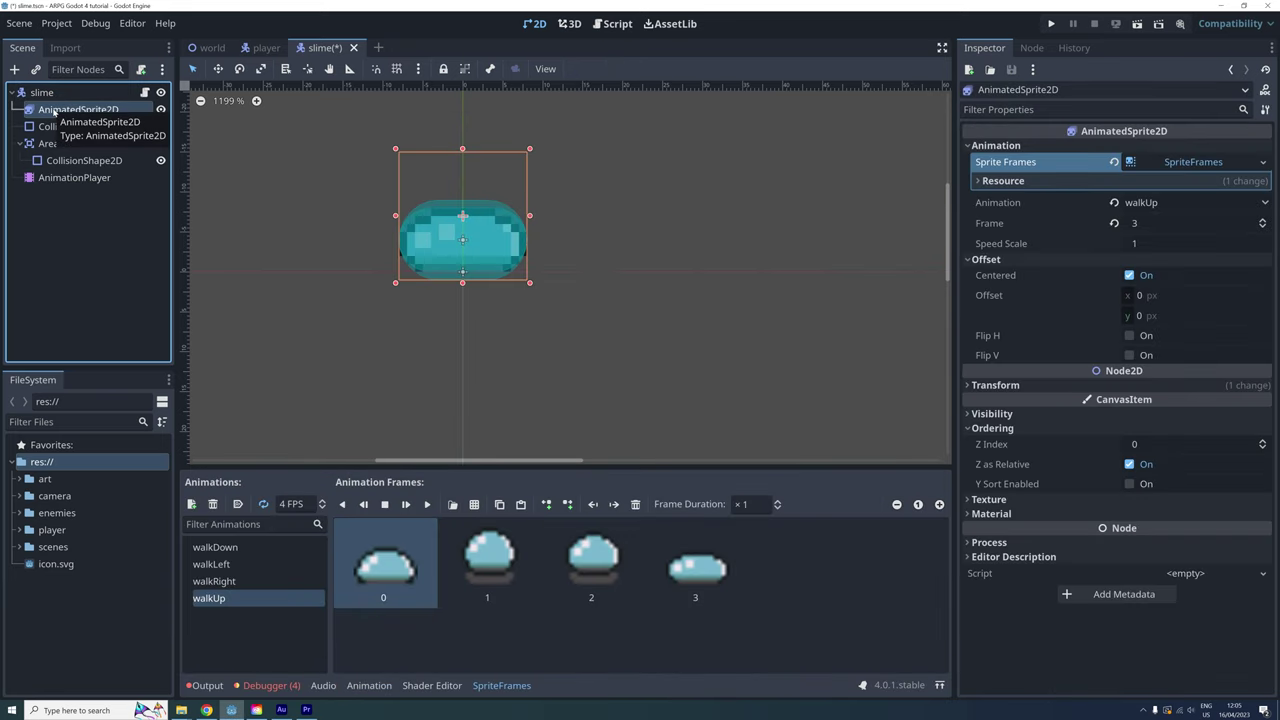
key(Delete)
key(Return)
right_click(50, 92)
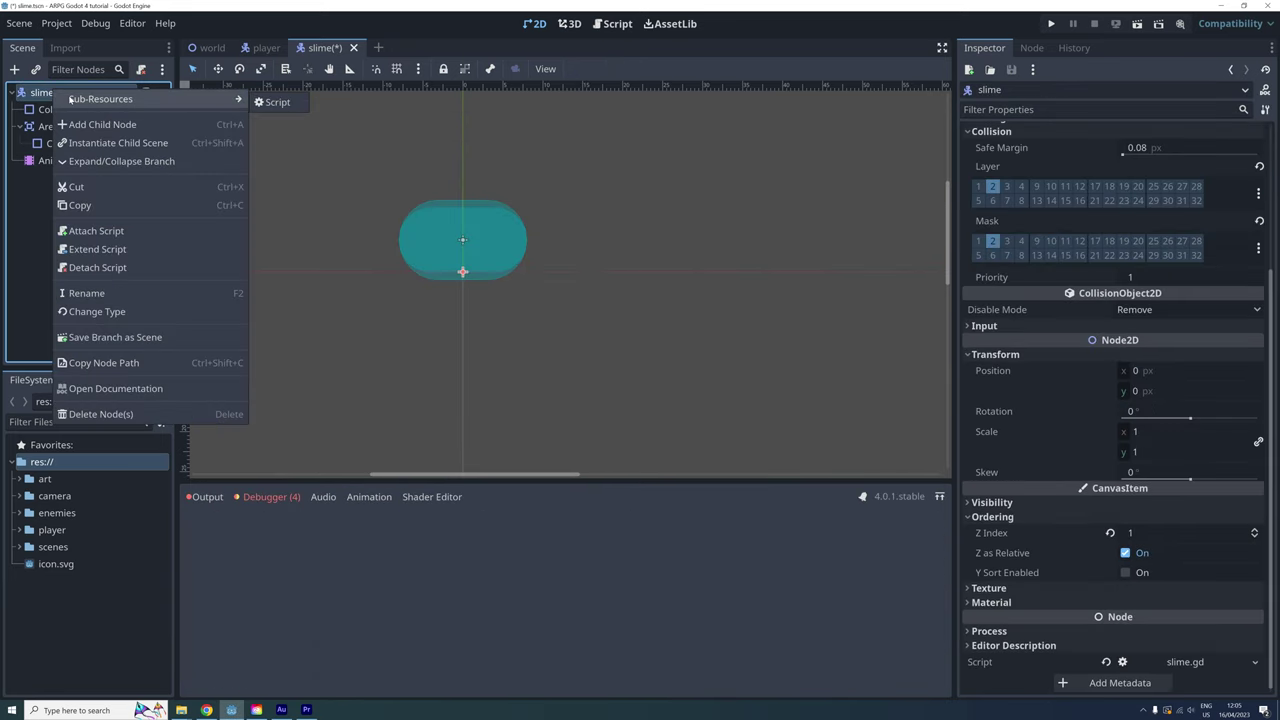
click(65, 127)
text(sprite)
key(Return)
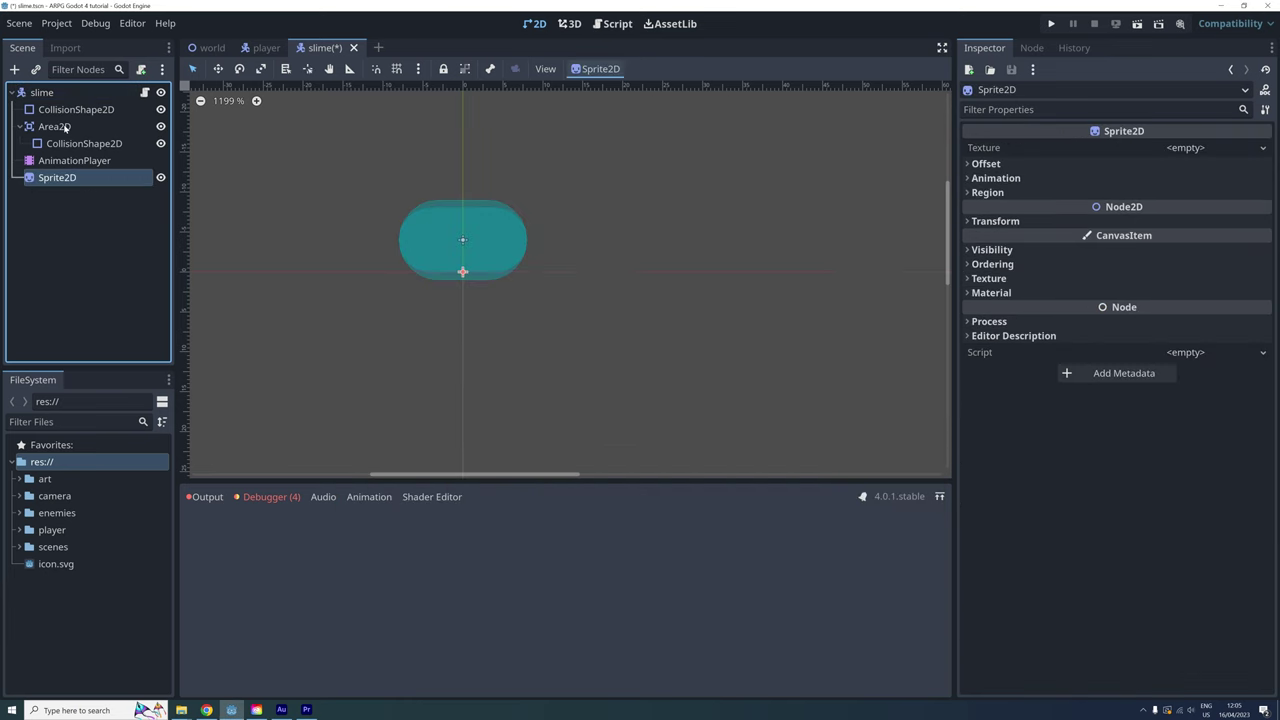
Step: Assign Slime.png from the art folder as the Sprite2D's texture
click(19, 479)
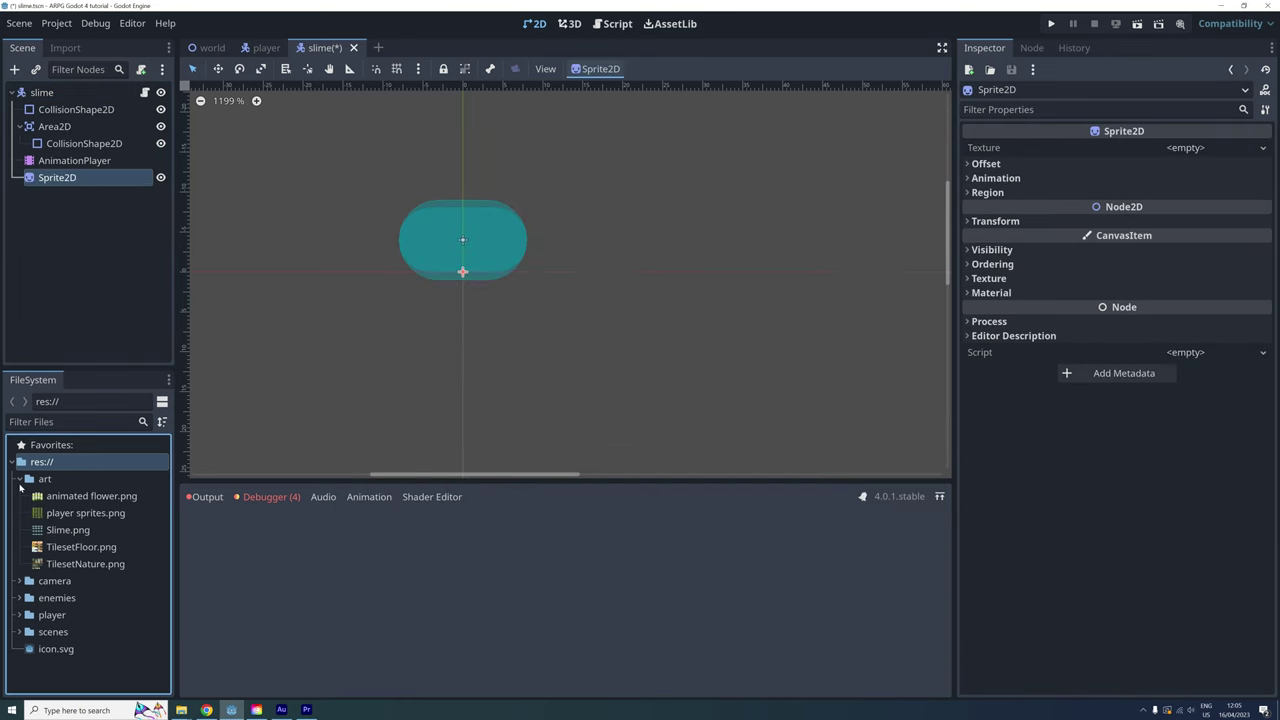
click(51, 532)
drag(51, 532, 1190, 150)
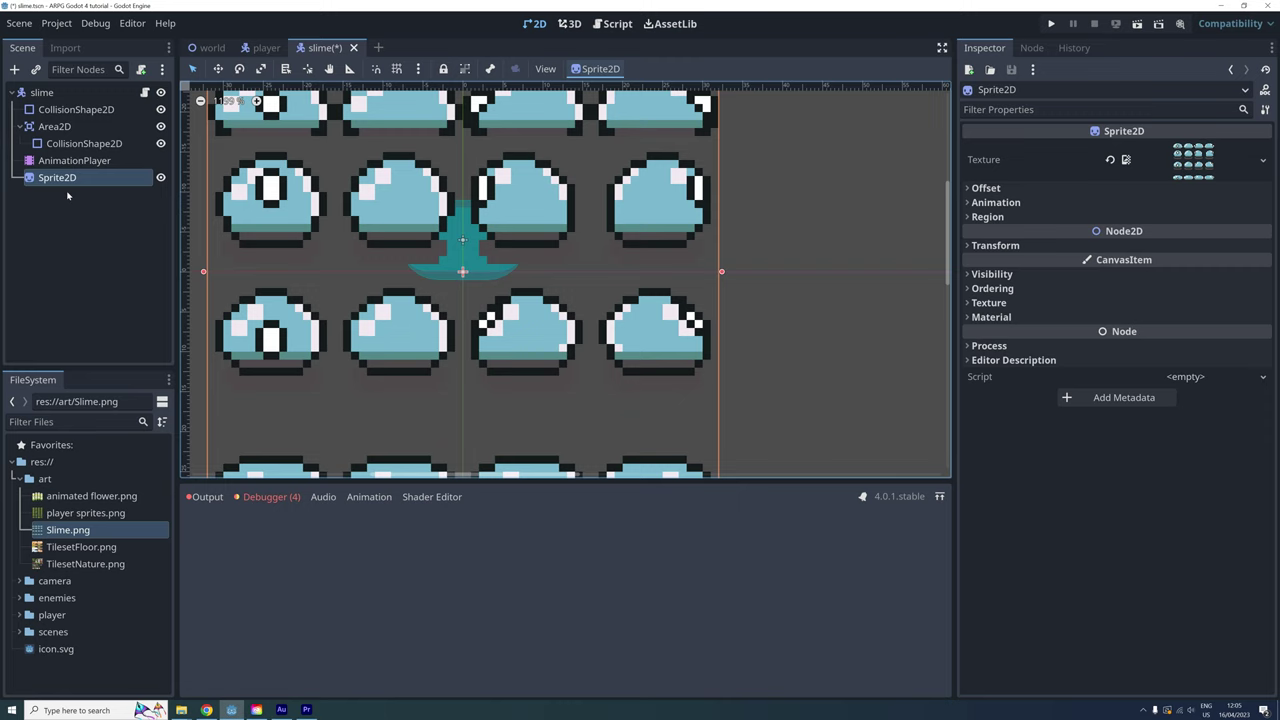
Step: Split the Sprite2D's sheet into 4 Hframes and 4 Vframes, and move the sprite up over the collision capsule
click(1000, 203)
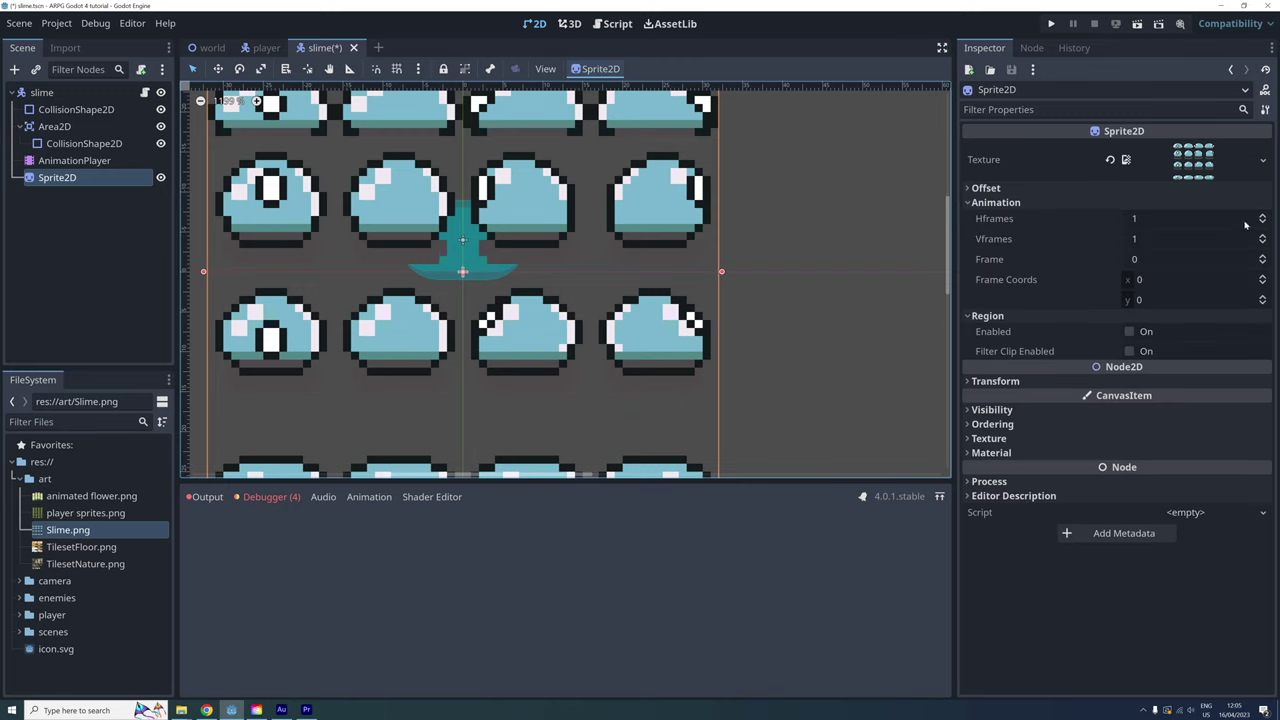
click(1262, 215)
click(1262, 215)
click(1262, 215)
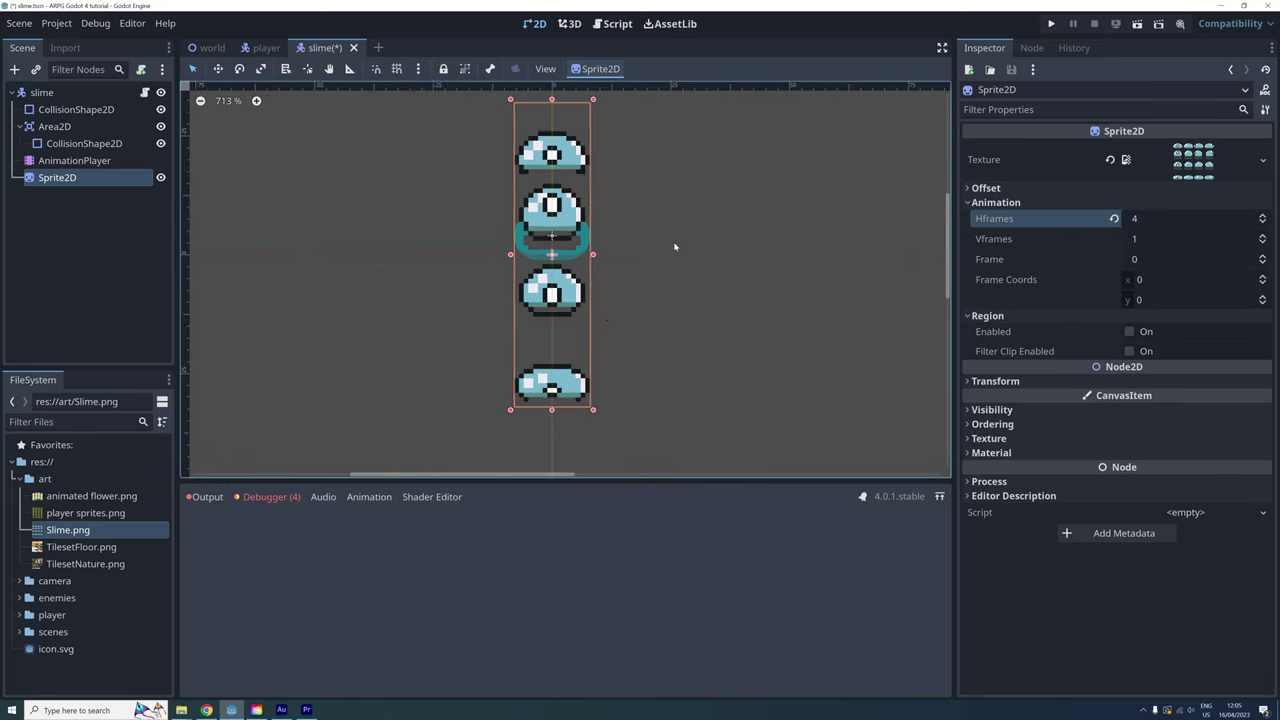
scroll(674, 246, down, 1)
click(1262, 235)
click(1262, 235)
click(1262, 235)
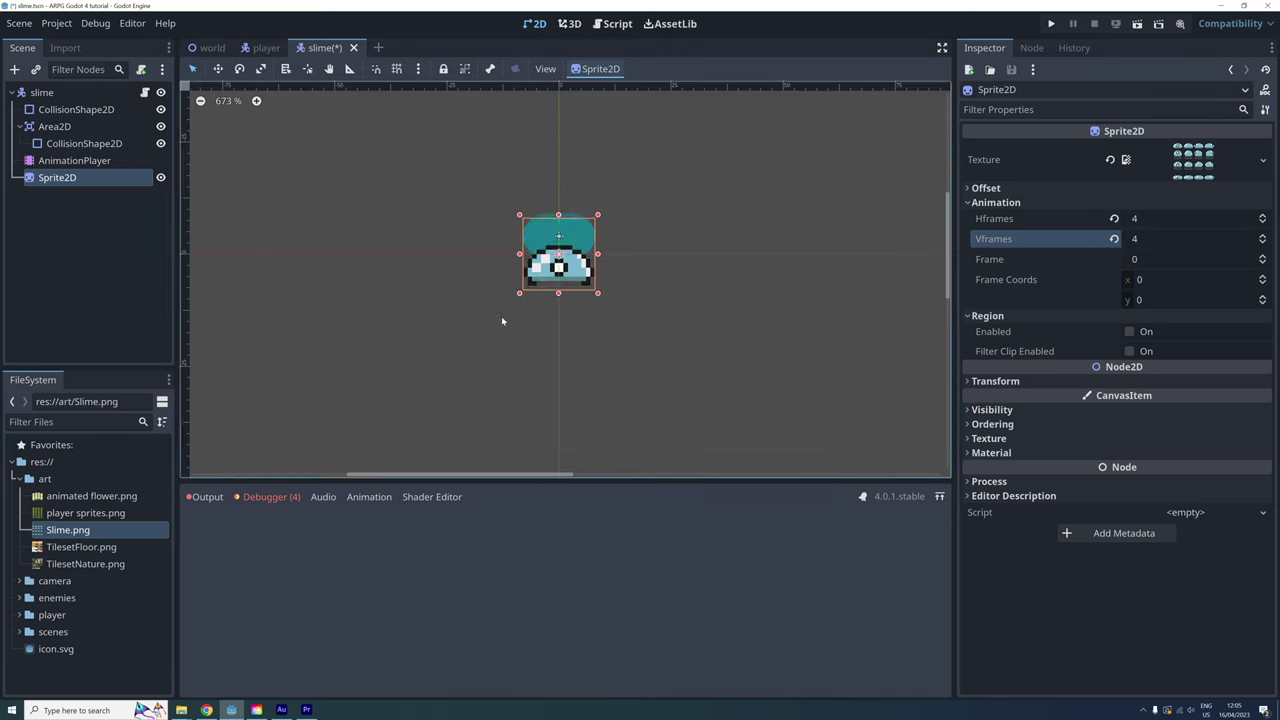
scroll(502, 321, up, 11)
drag(541, 329, 542, 246)
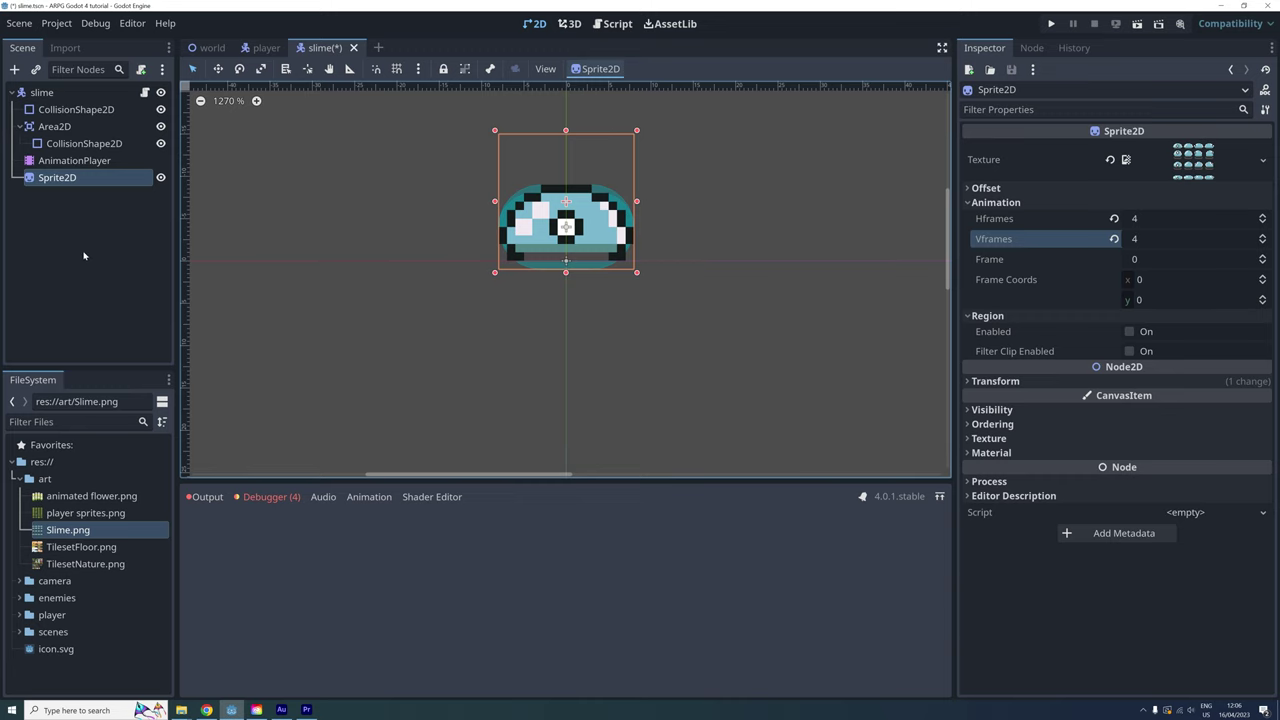
Step: Rename the Sprite2D node to sprite
click(68, 163)
right_click(58, 180)
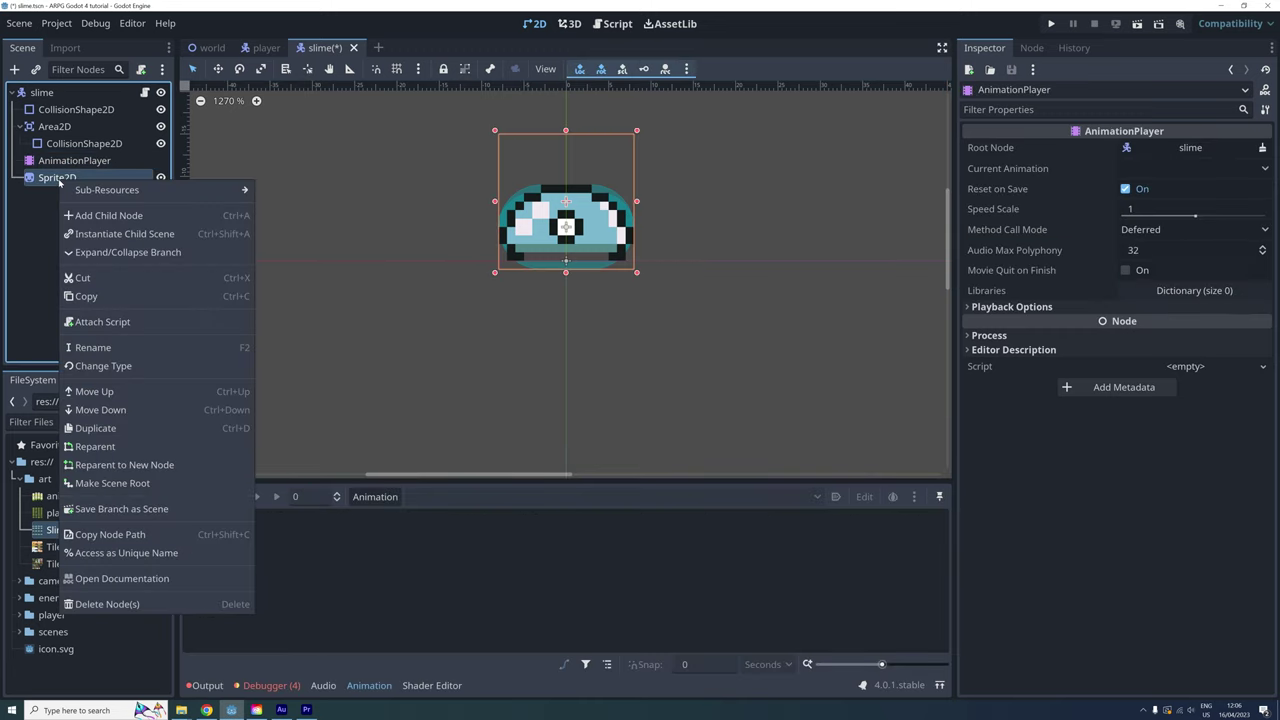
click(80, 348)
text(sprite)
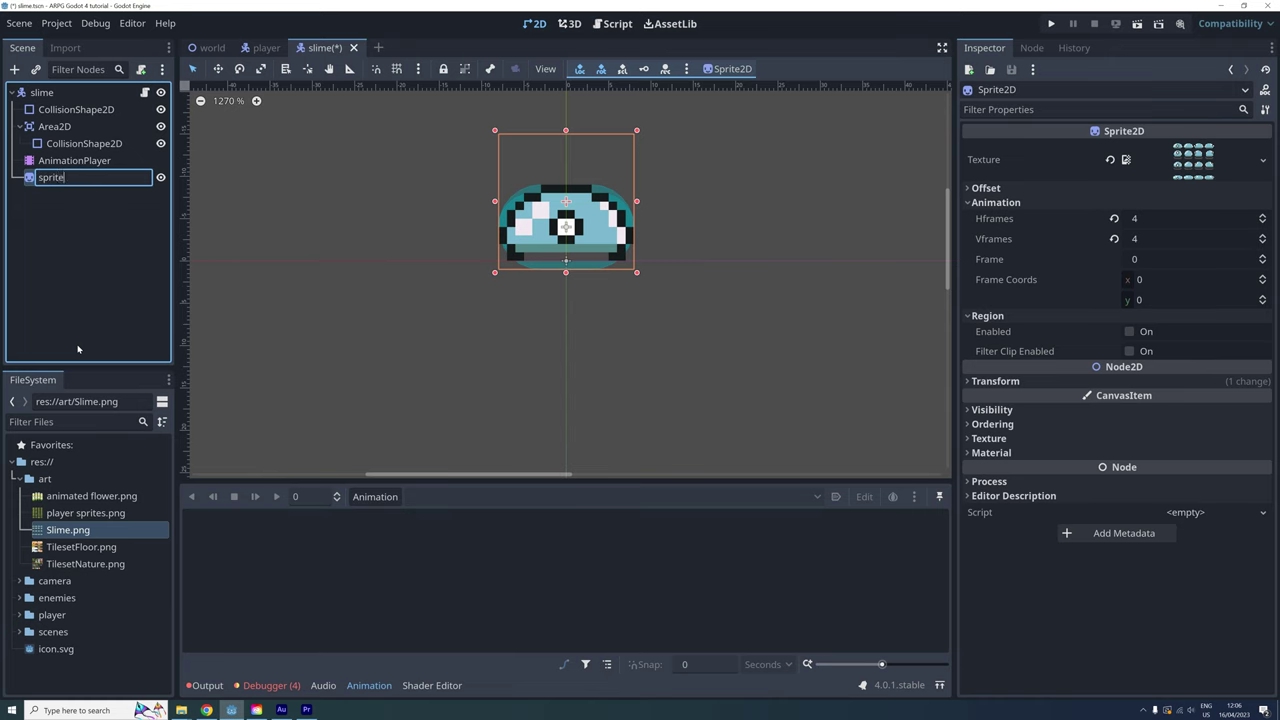
key(Return)
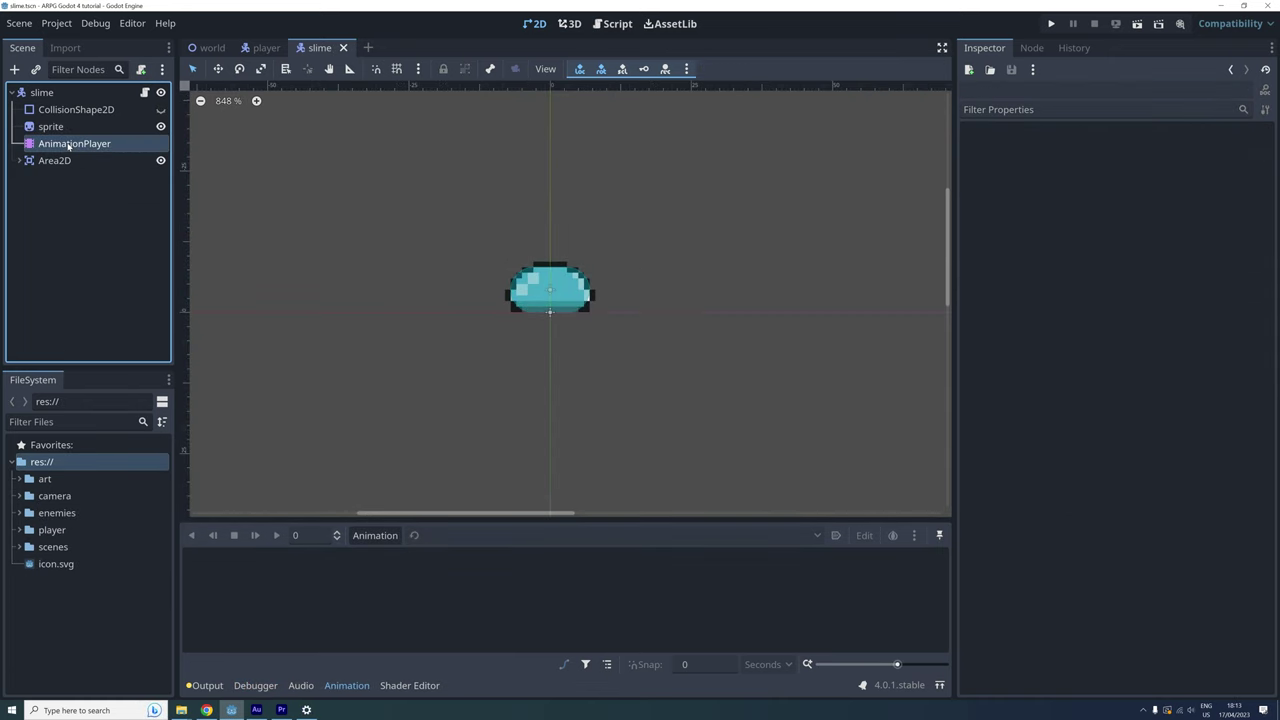
Step: Create a walkDown animation in the slime's AnimationPlayer and set the timeline snap to 0.2 seconds
click(70, 146)
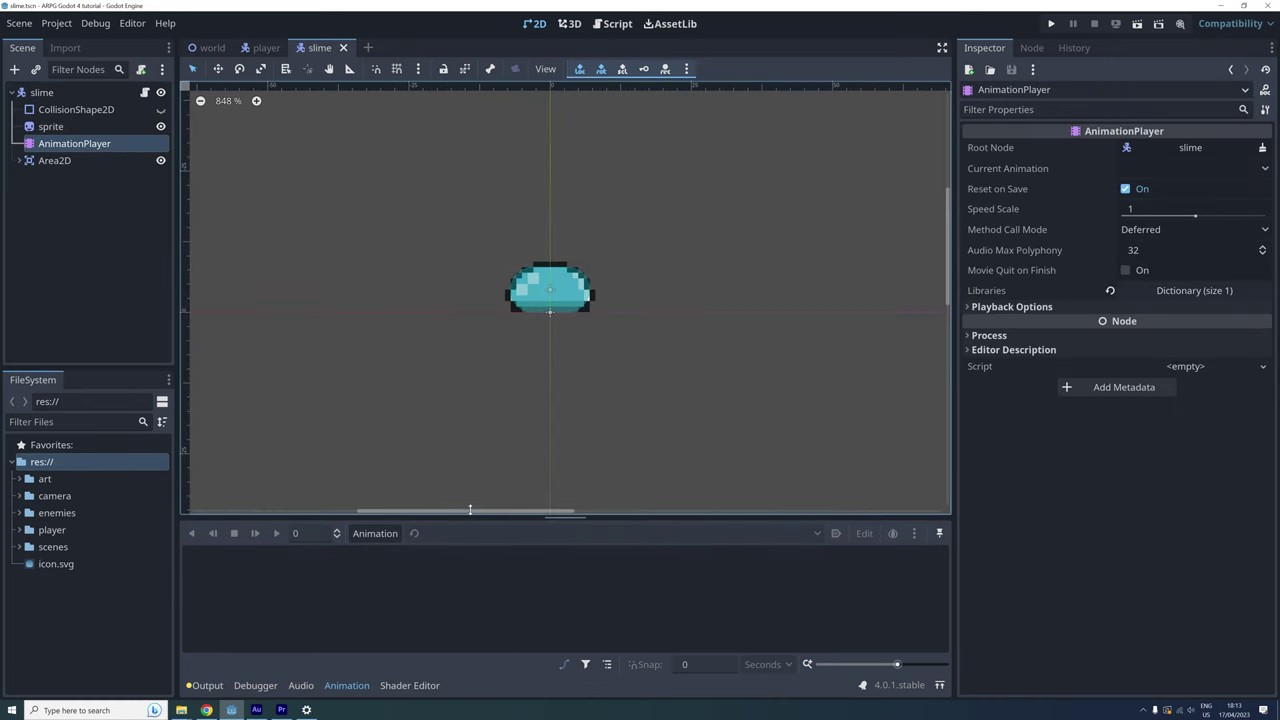
drag(466, 519, 477, 452)
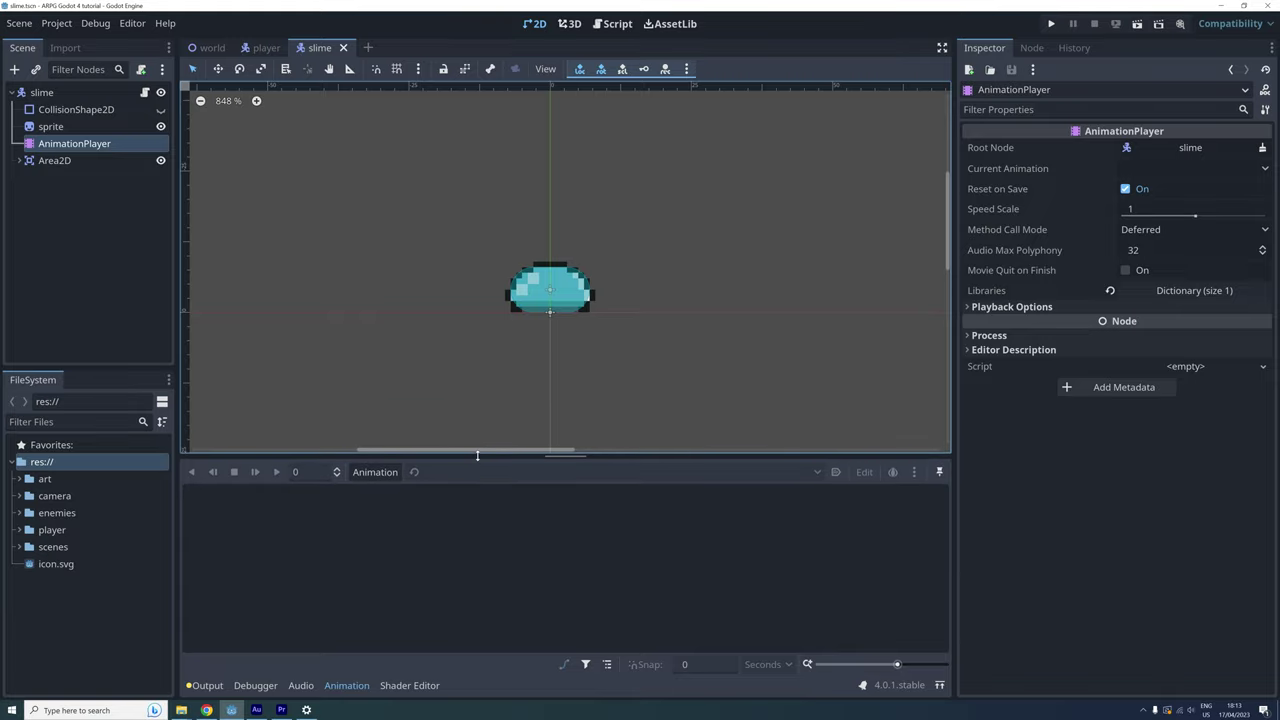
click(368, 475)
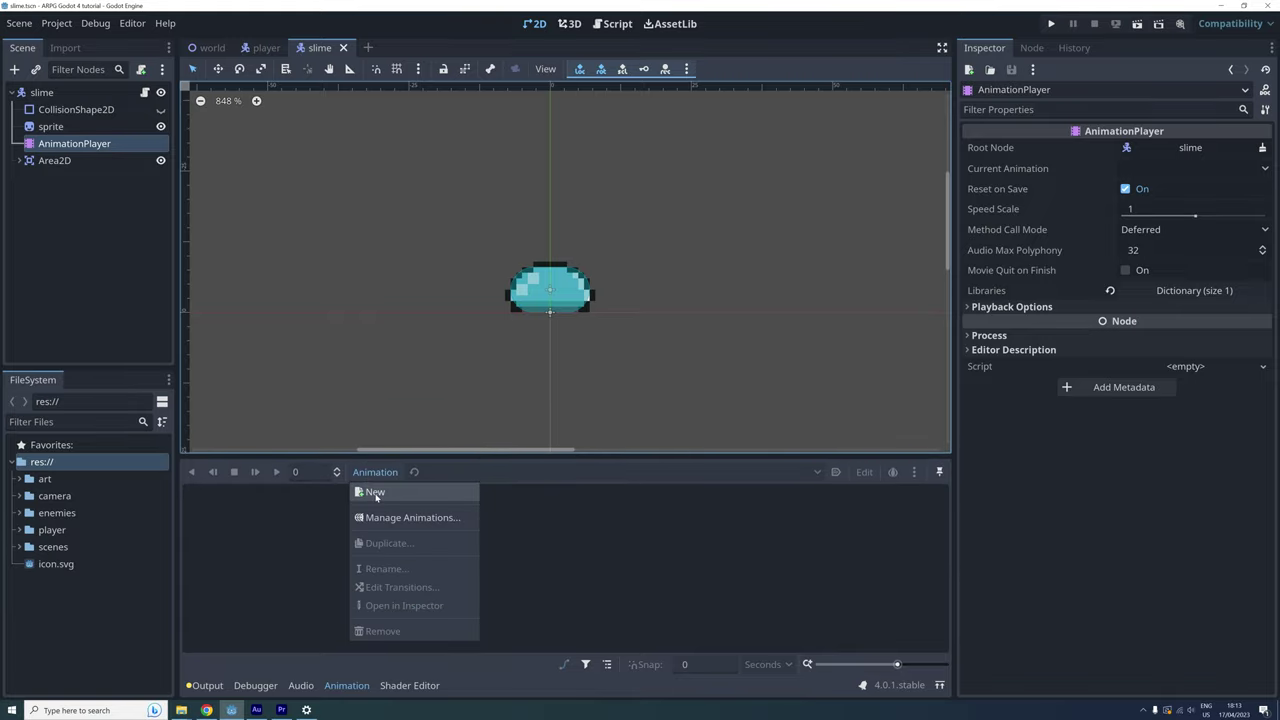
click(378, 499)
text(walkDonw)
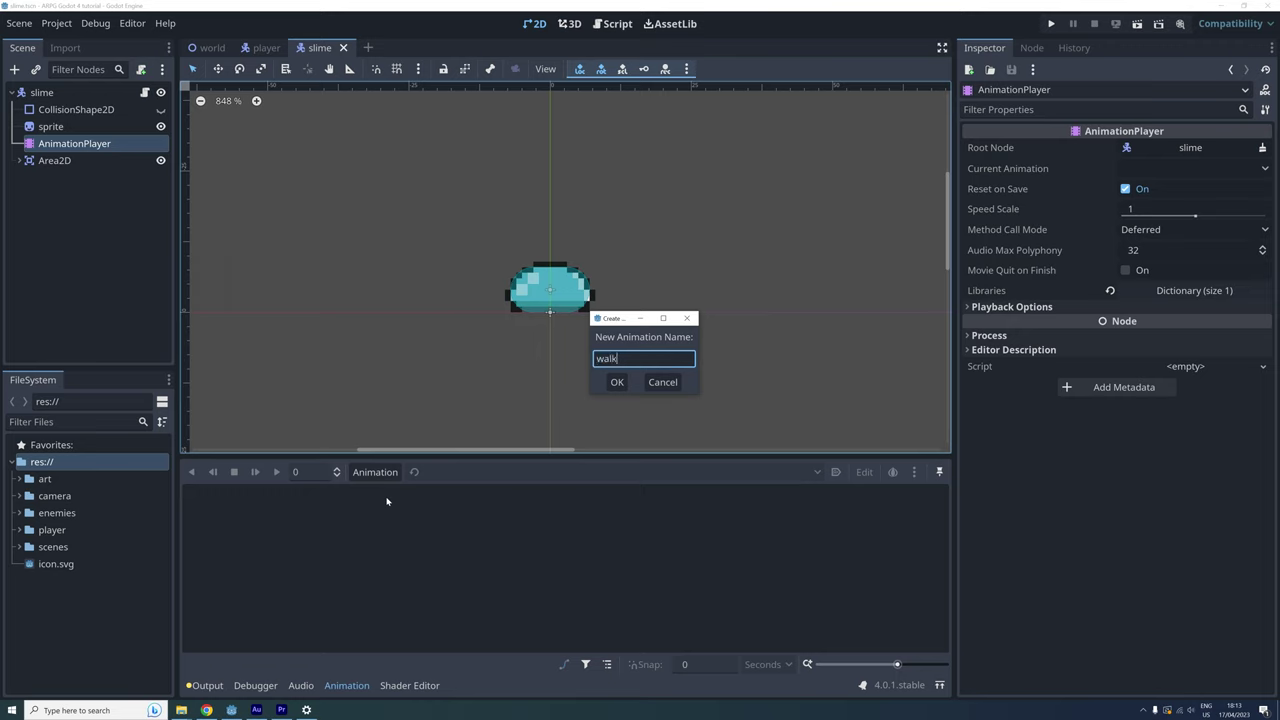
key(BackSpace)
key(BackSpace)
text(wn)
key(Return)
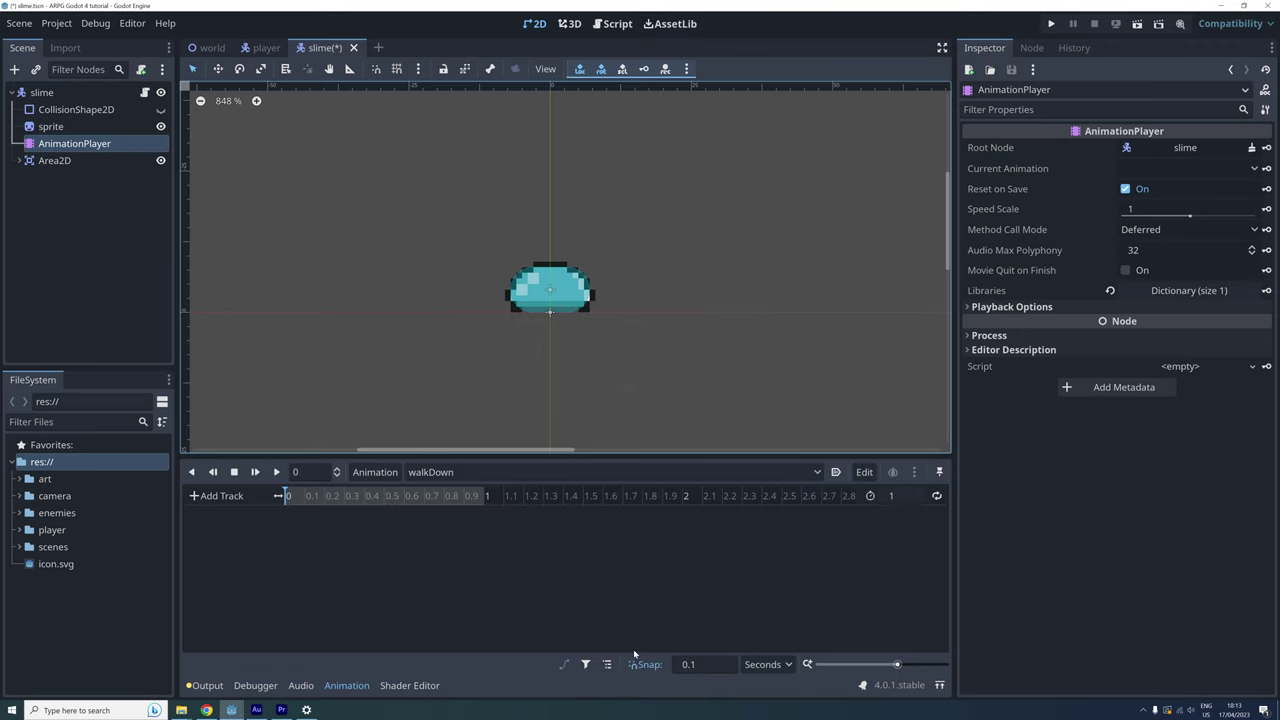
click(700, 664)
text(0.)
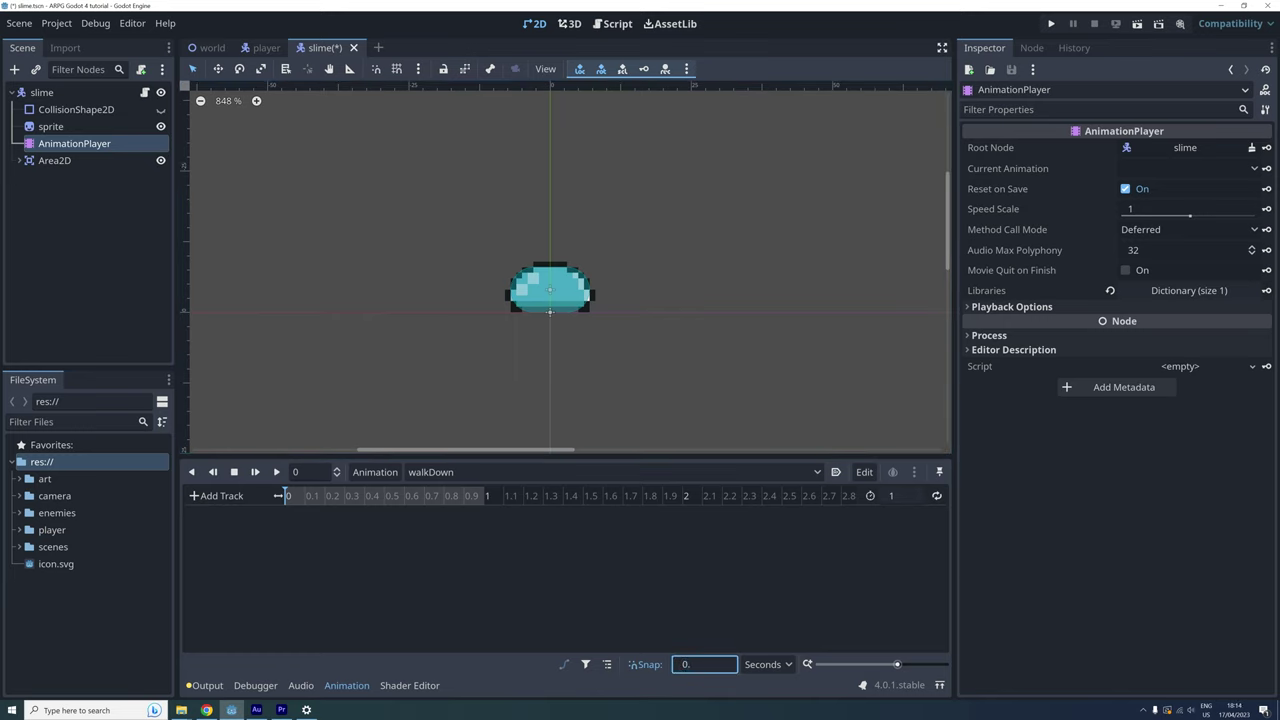
text(2)
Step: Key the sprite's Frame Coords in walkDown at 0, 0.2, 0.4 and 0.6 seconds, with x 0 and y running from 0 to 3
click(550, 288)
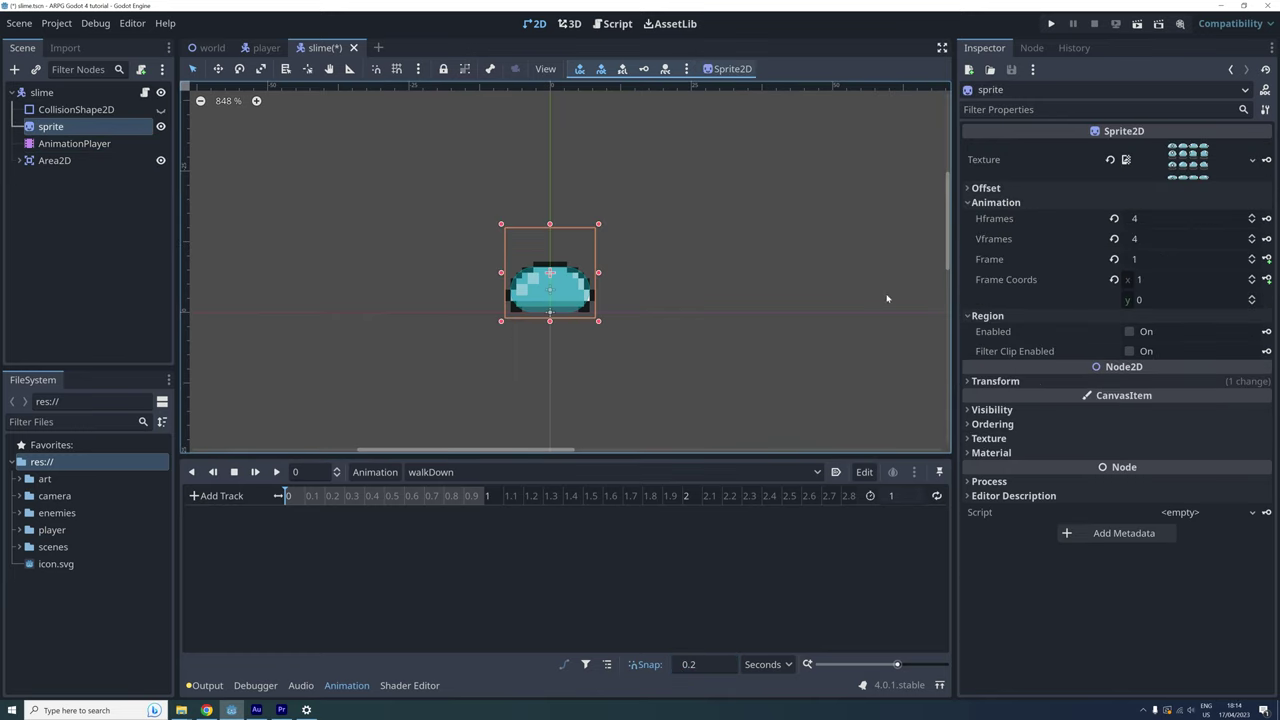
click(1266, 279)
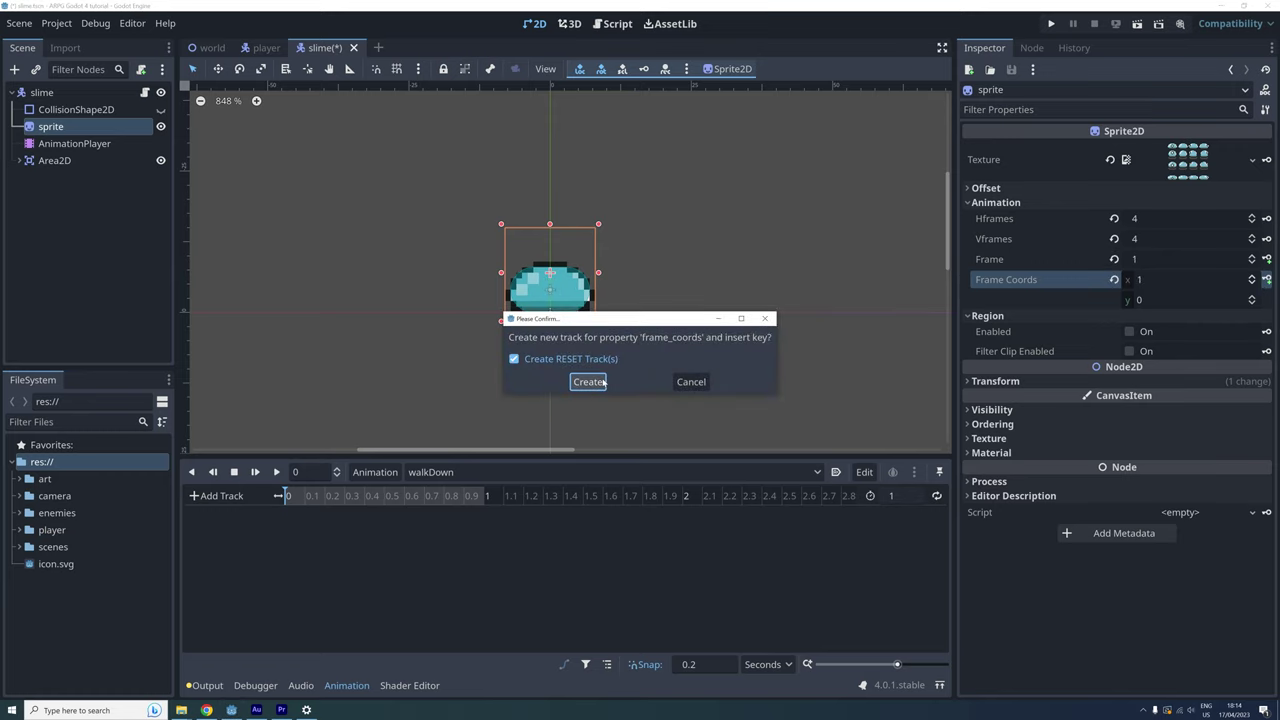
key(Return)
click(1251, 283)
click(1251, 296)
click(1266, 280)
click(1251, 283)
click(1251, 296)
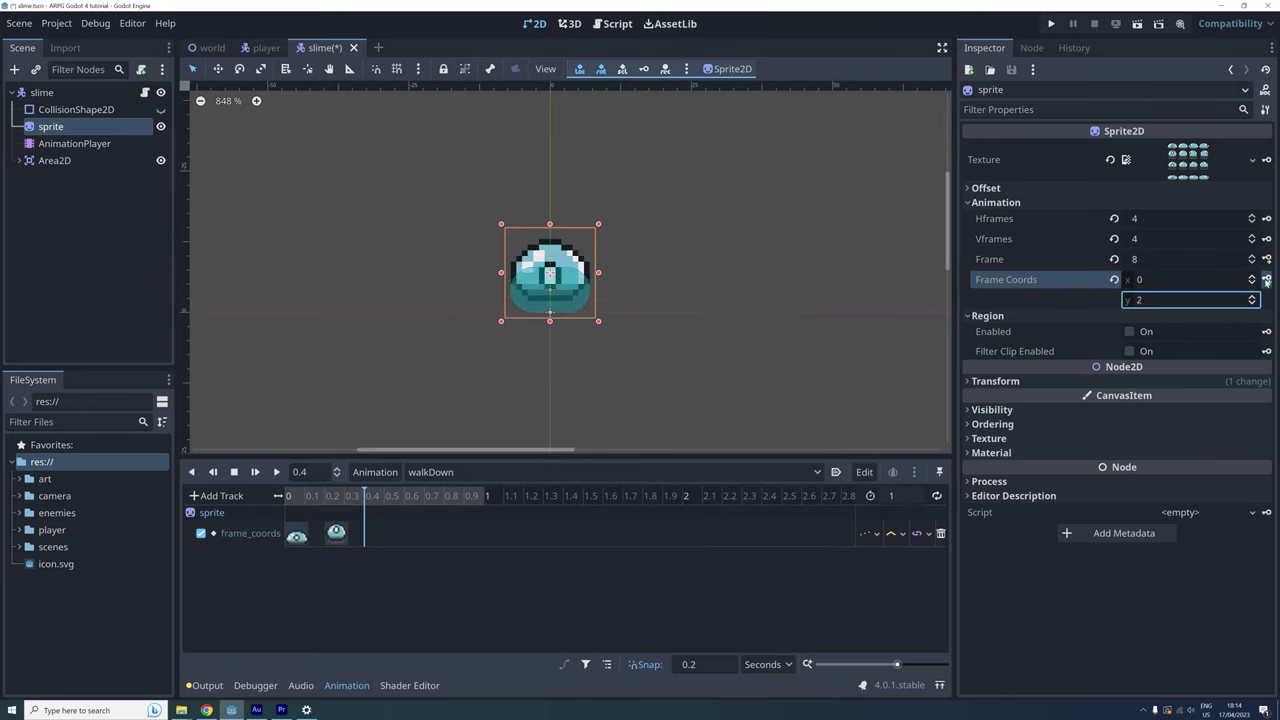
click(1266, 280)
click(1251, 283)
click(1251, 296)
click(1266, 281)
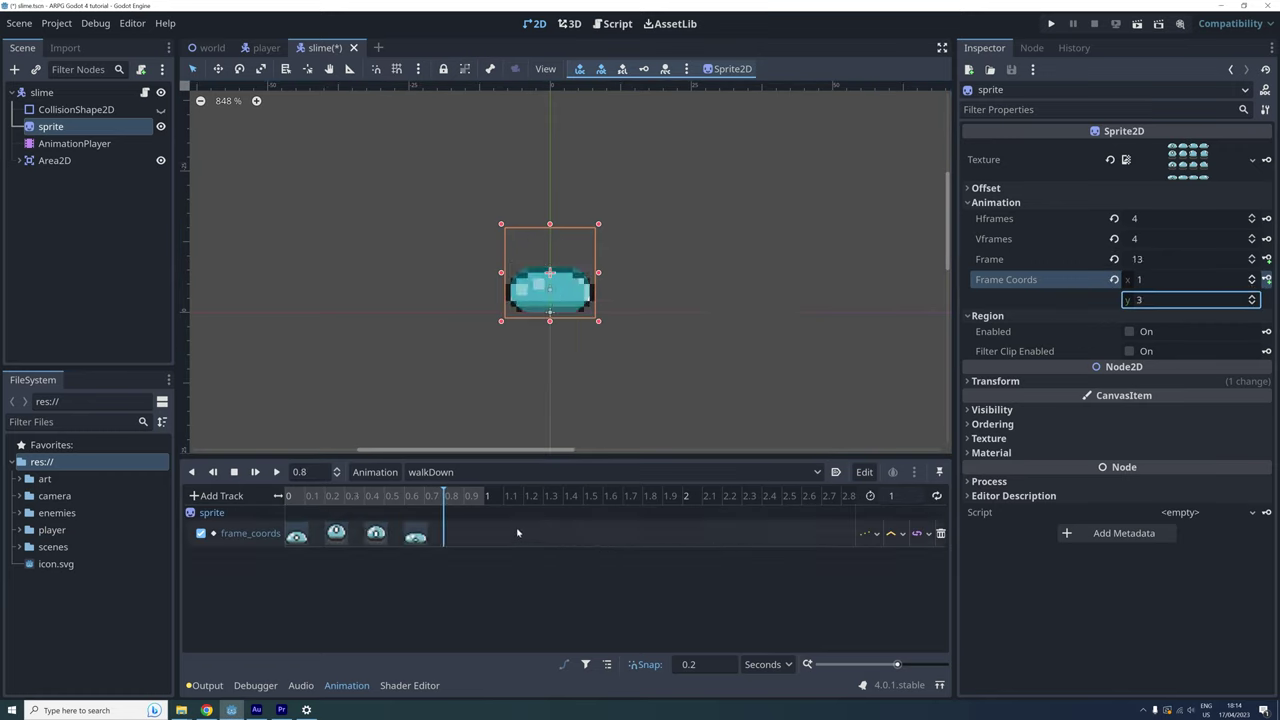
Step: Set the walkDown animation's length to 0.8 seconds and turn on looping
double_click(888, 497)
text(0.8)
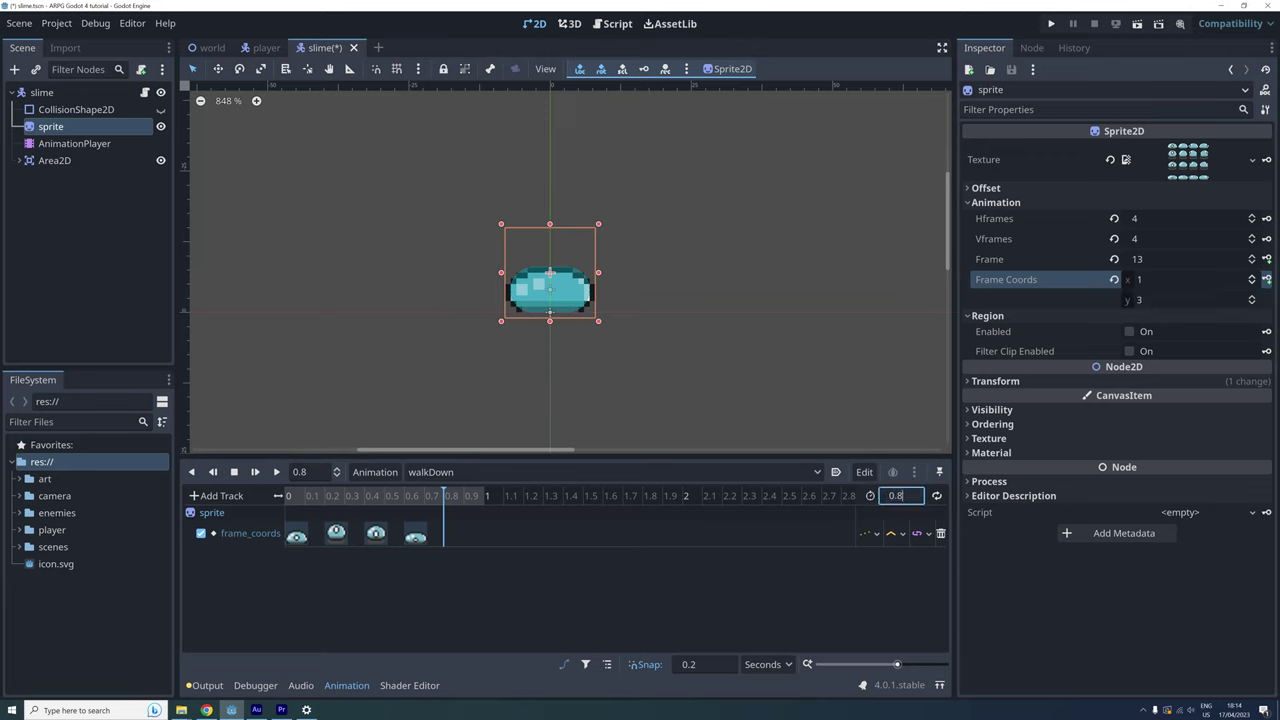
key(Return)
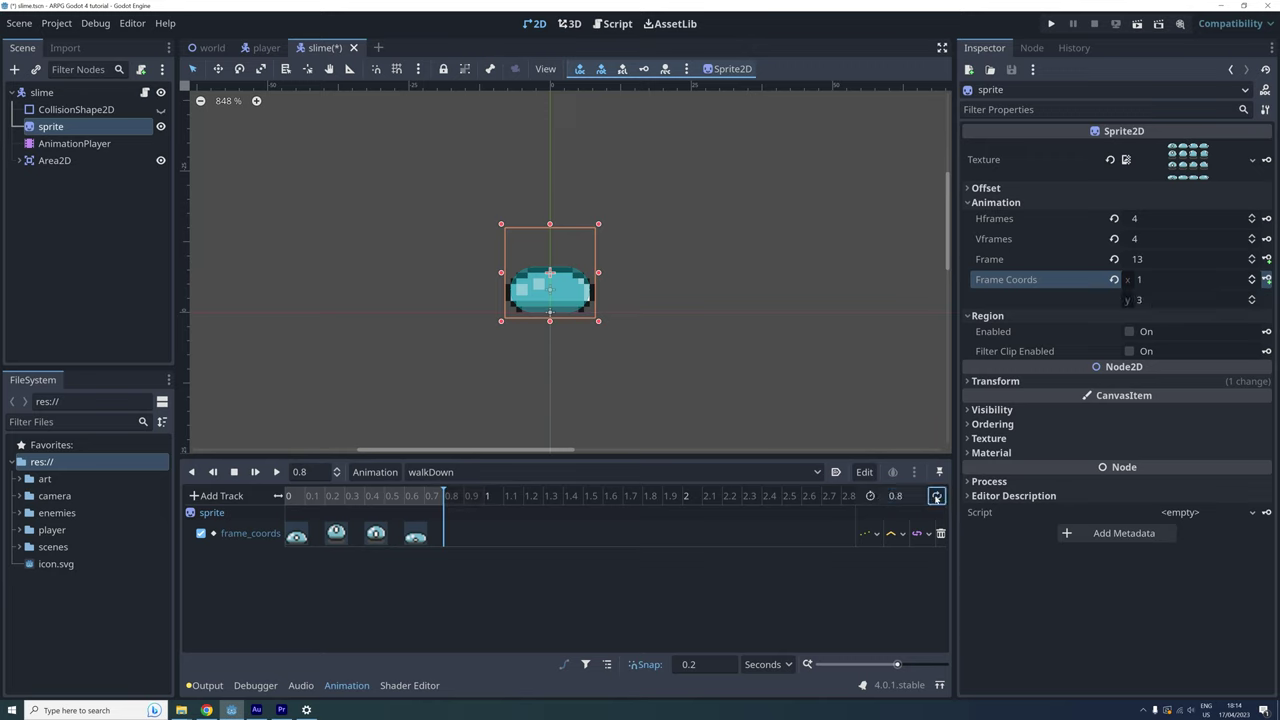
Step: Play the walkDown animation to check the slime's movement up close
click(277, 472)
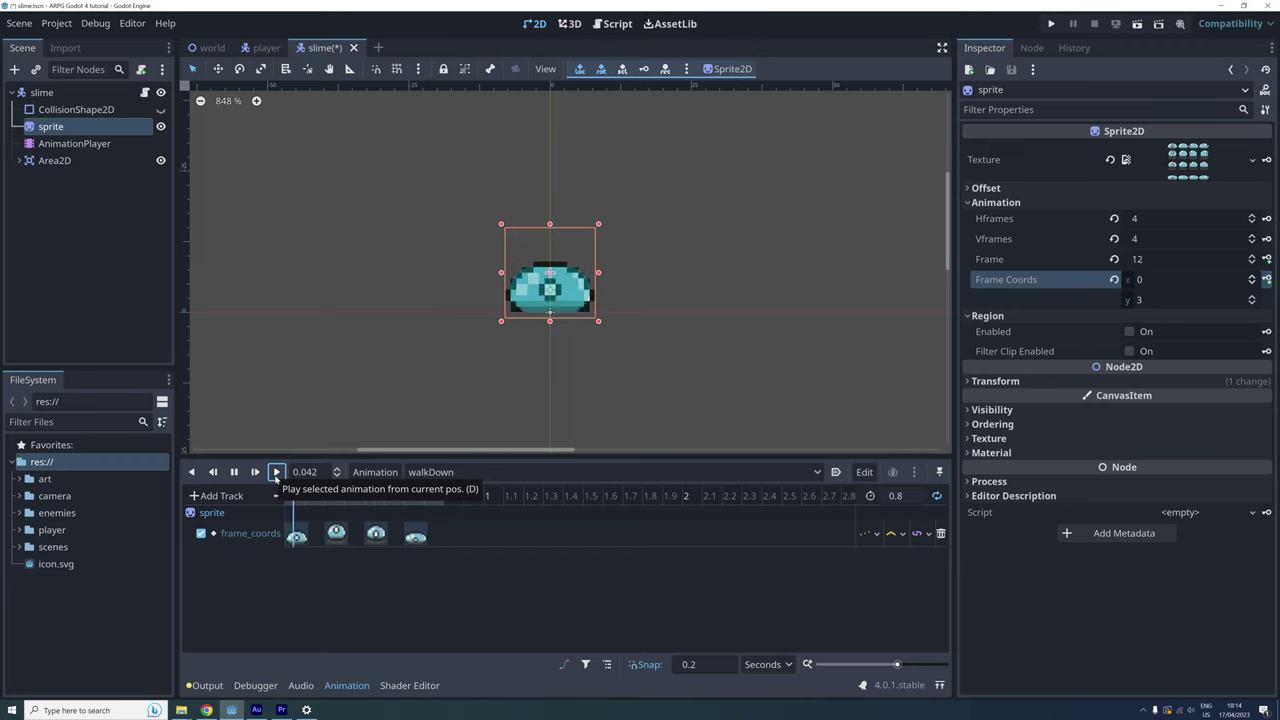
click(232, 472)
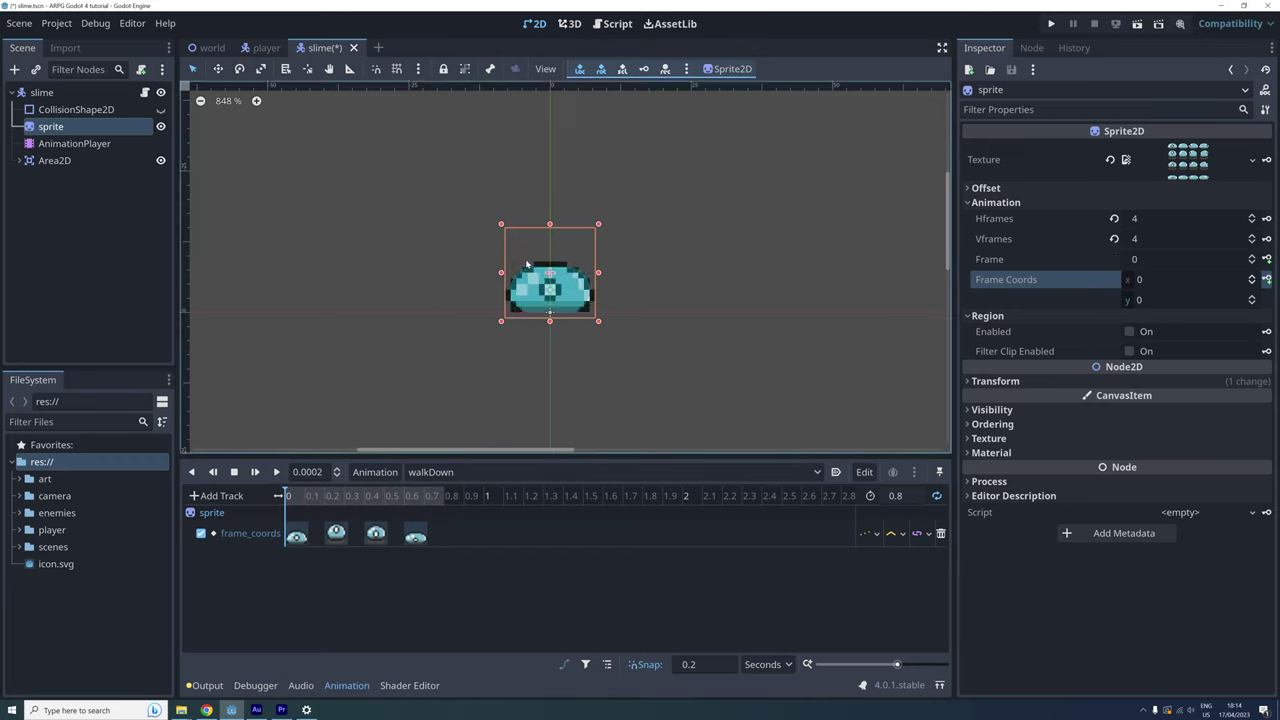
scroll(543, 289, up, 2)
scroll(570, 308, up, 2)
click(277, 472)
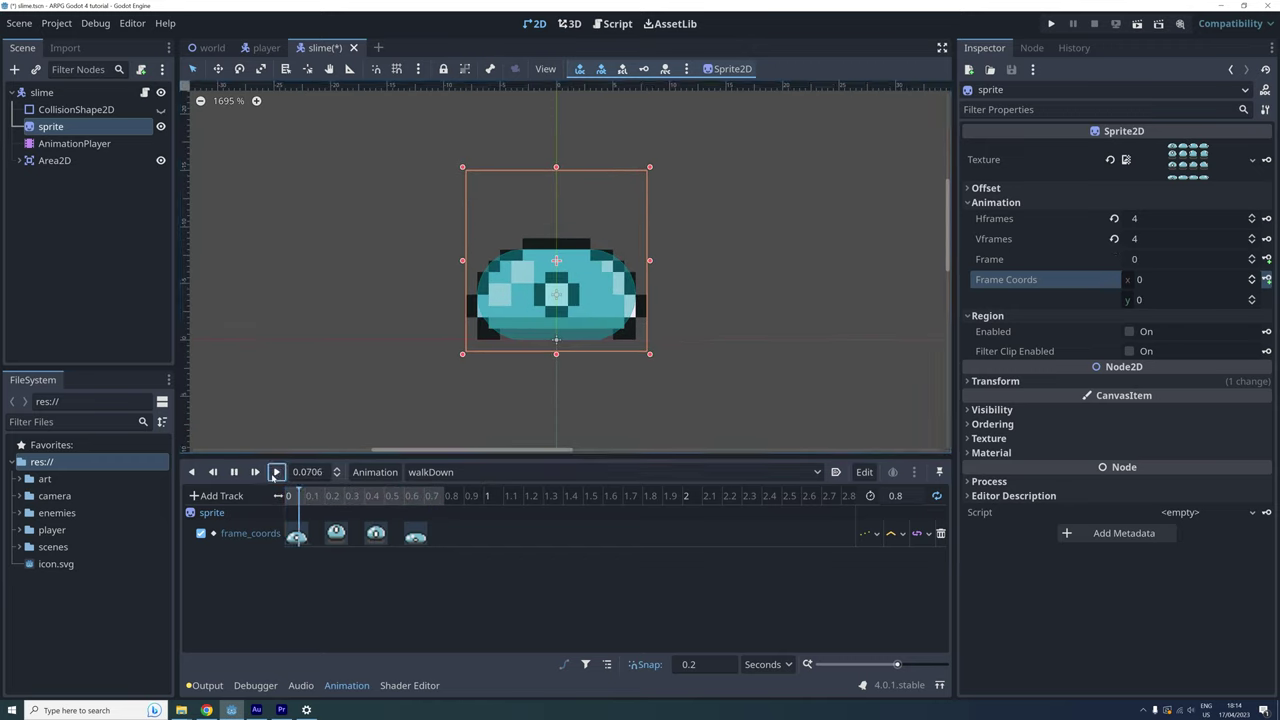
Step: Add position and scale tracks for the Area2D's CollisionShape2D to walkDown, with their first keys at 0 seconds
click(43, 161)
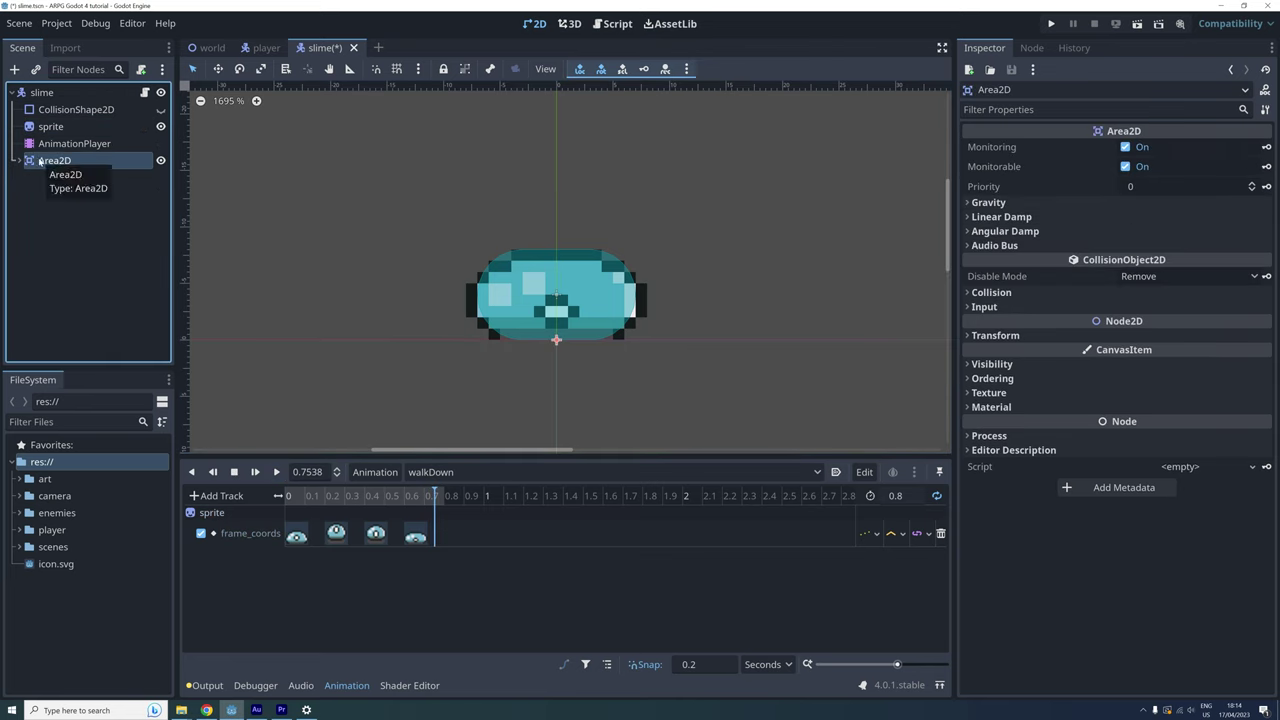
mouse_move(40, 162)
mouse_down()
mouse_move(42, 110)
mouse_move(44, 168)
mouse_up()
click(453, 380)
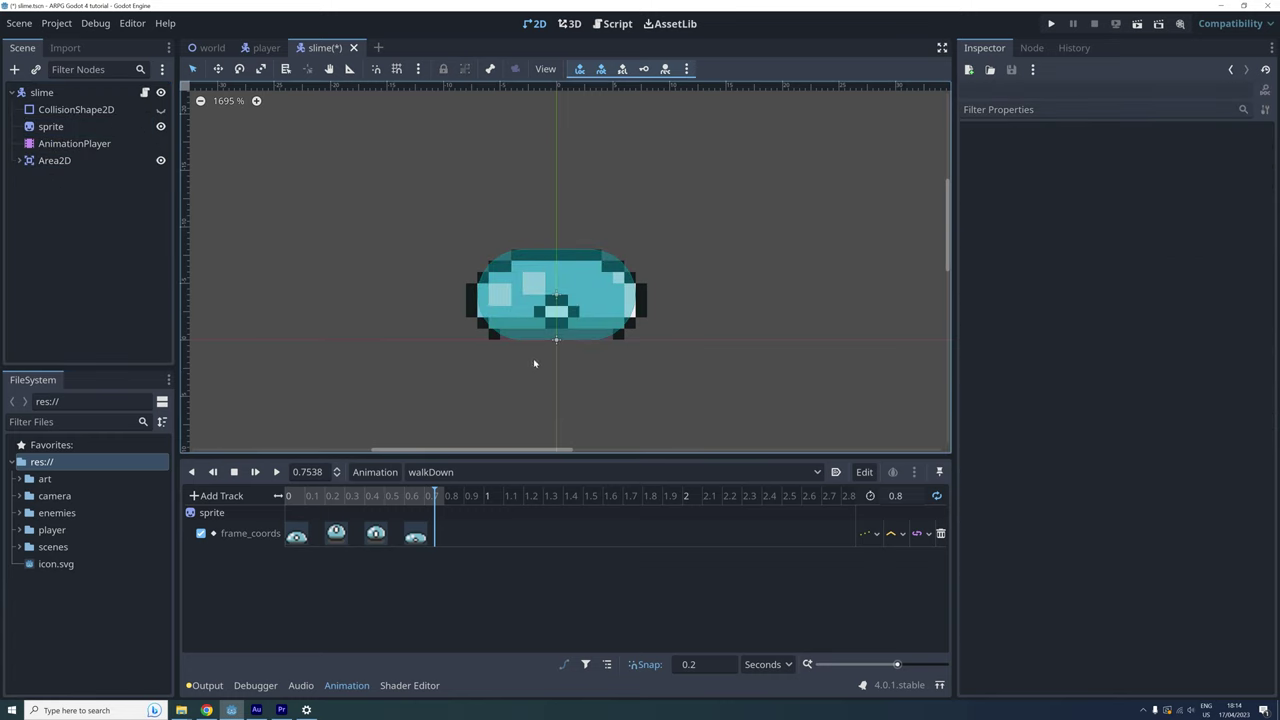
click(536, 330)
click(289, 498)
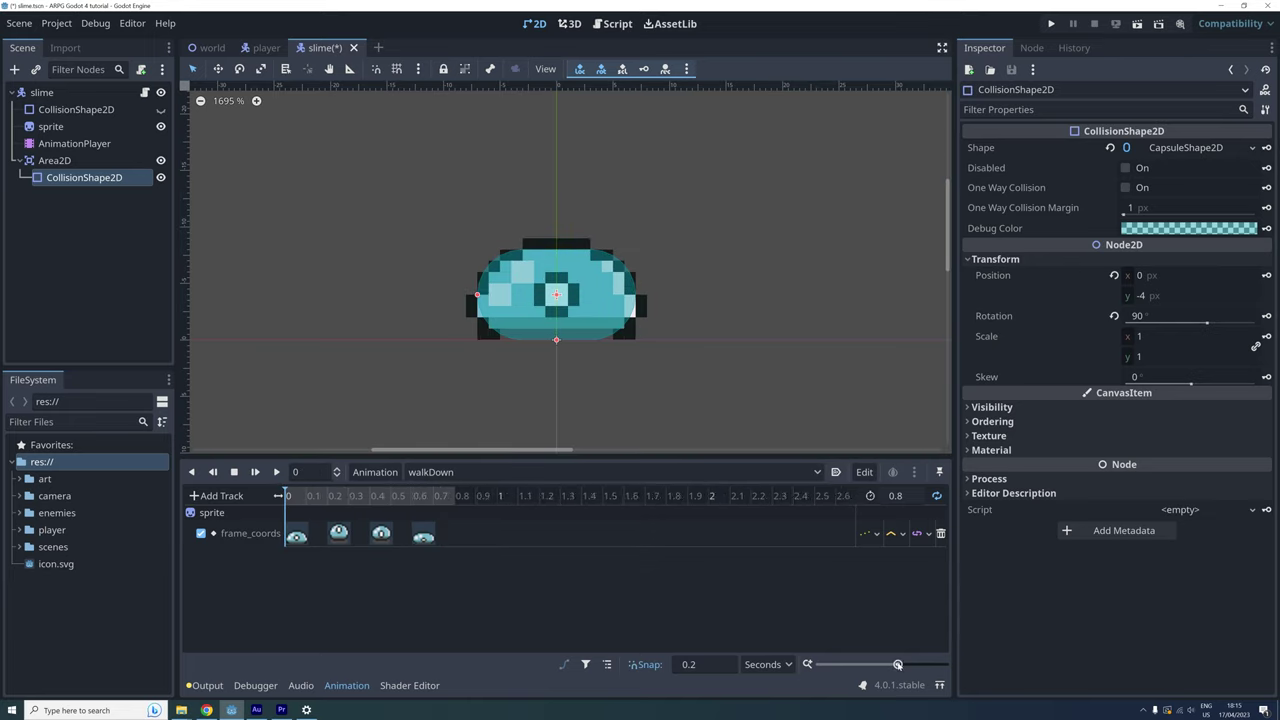
mouse_move(897, 664)
mouse_down()
mouse_move(879, 664)
mouse_move(904, 664)
mouse_up()
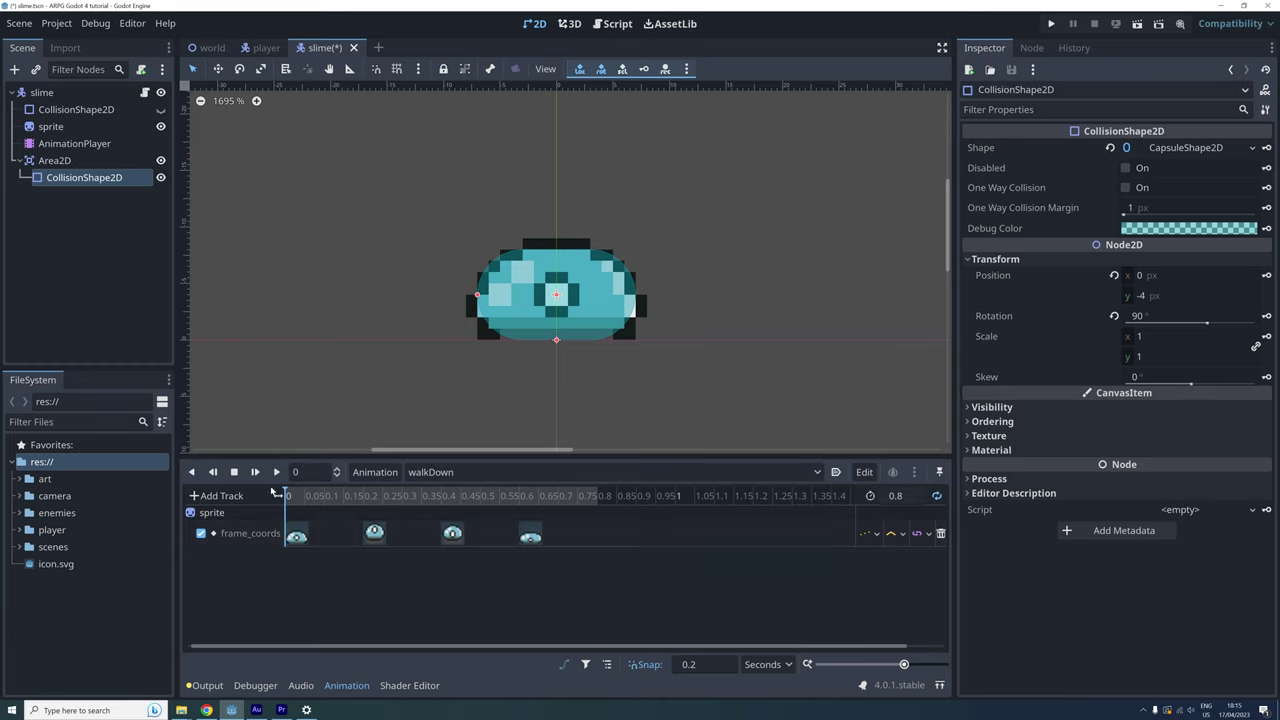
click(1266, 277)
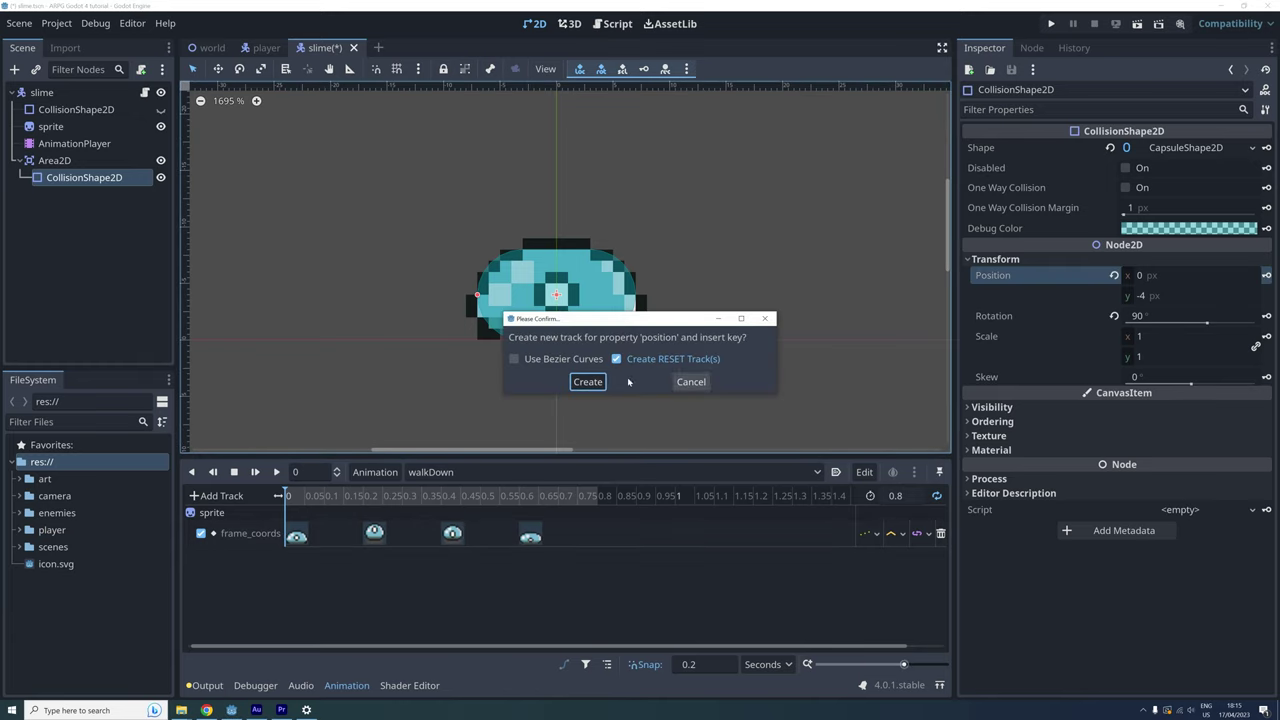
click(588, 383)
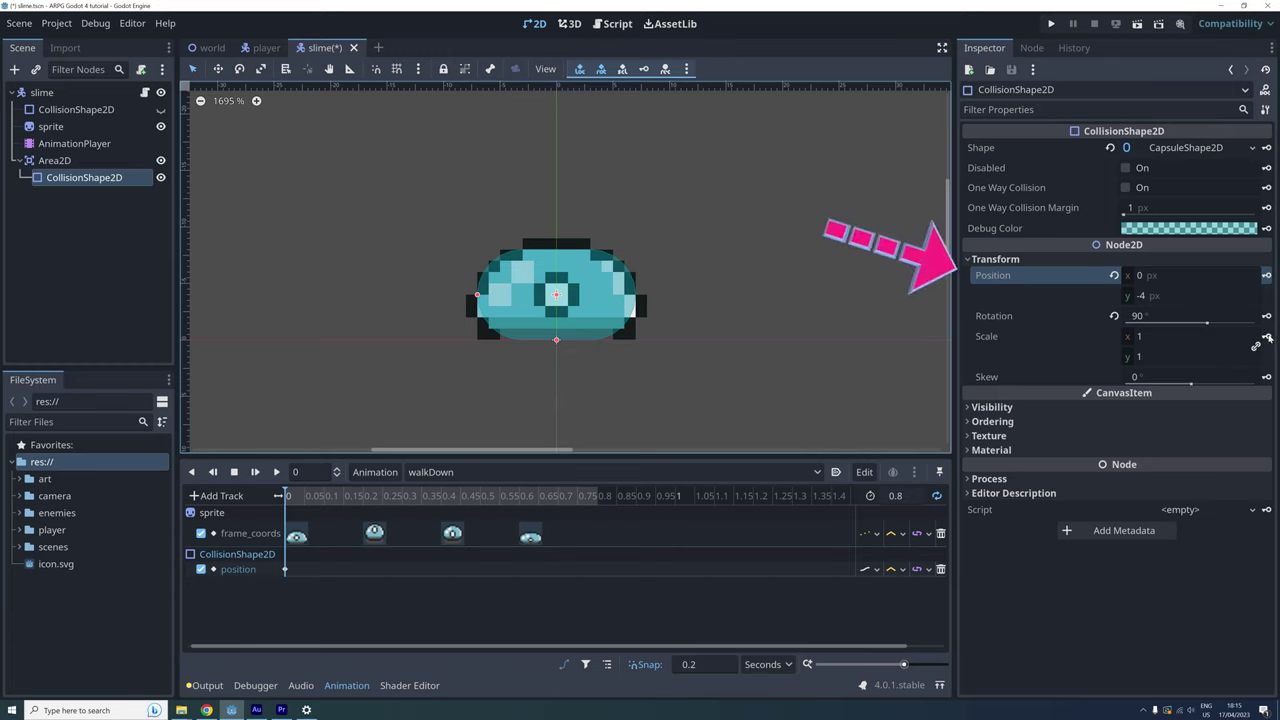
click(1266, 337)
click(586, 382)
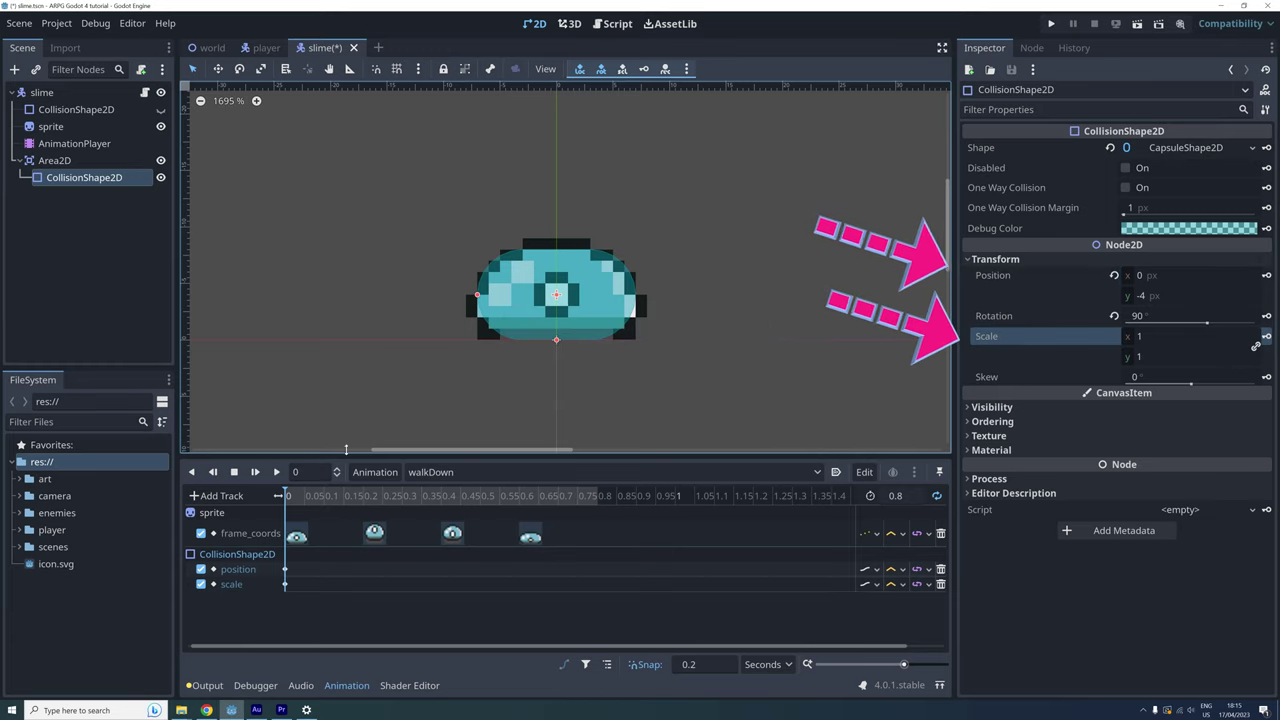
Step: At 0.2 seconds in walkDown, move the Area2D's collision shape up over the slime to position y -8
click(363, 497)
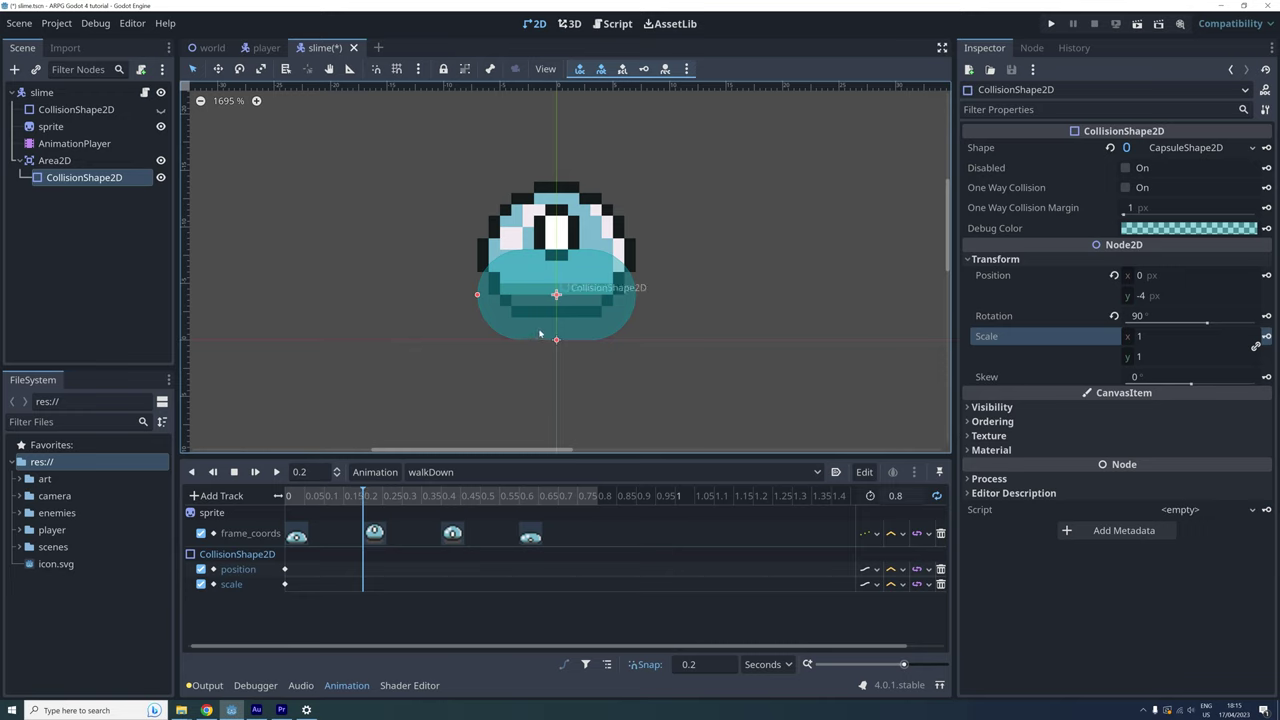
drag(542, 333, 542, 292)
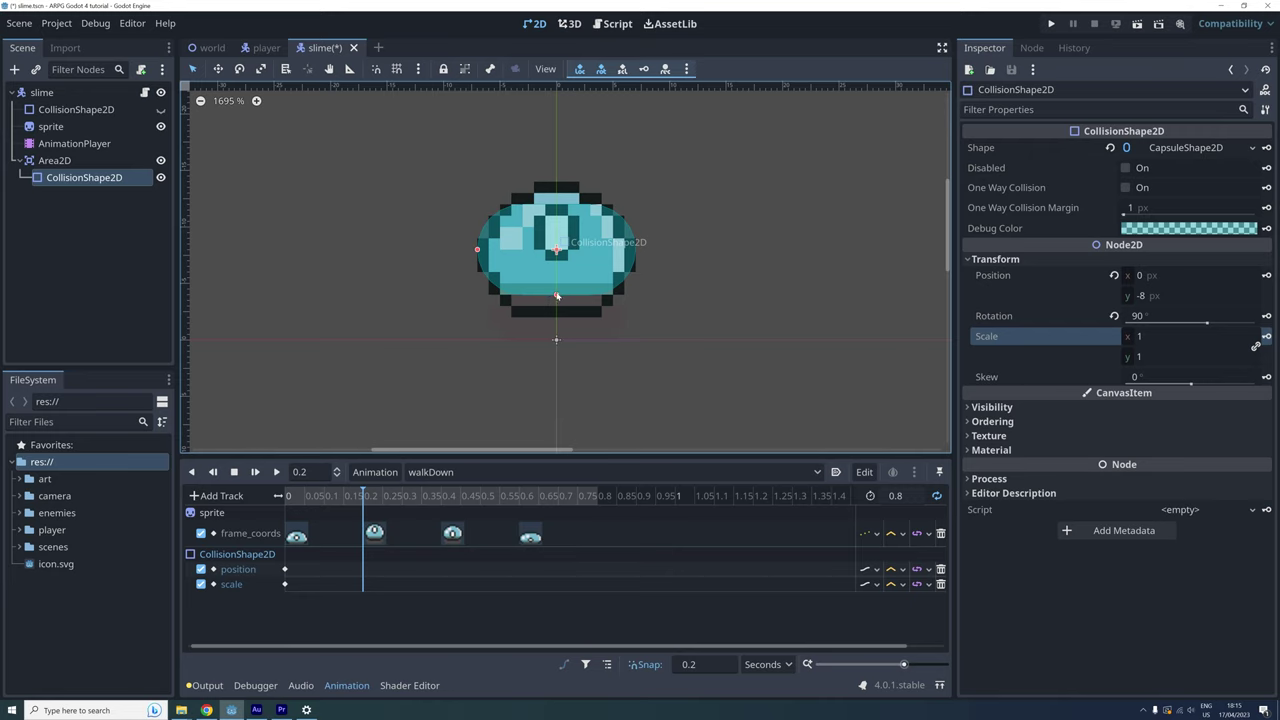
mouse_move(557, 296)
mouse_down()
mouse_move(558, 321)
mouse_move(556, 296)
mouse_up()
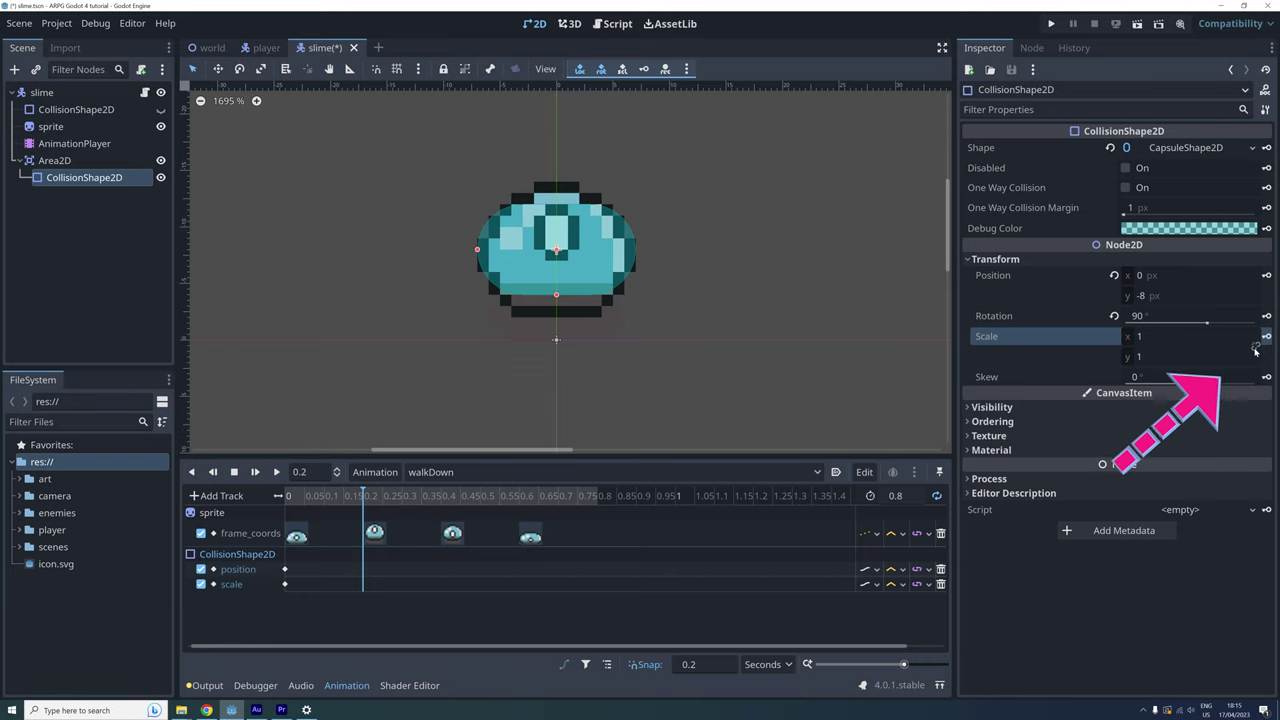
Step: Try a Y scale of 2 on the Area2D's collision shape and reset the scale
click(1143, 360)
text(2)
key(Return)
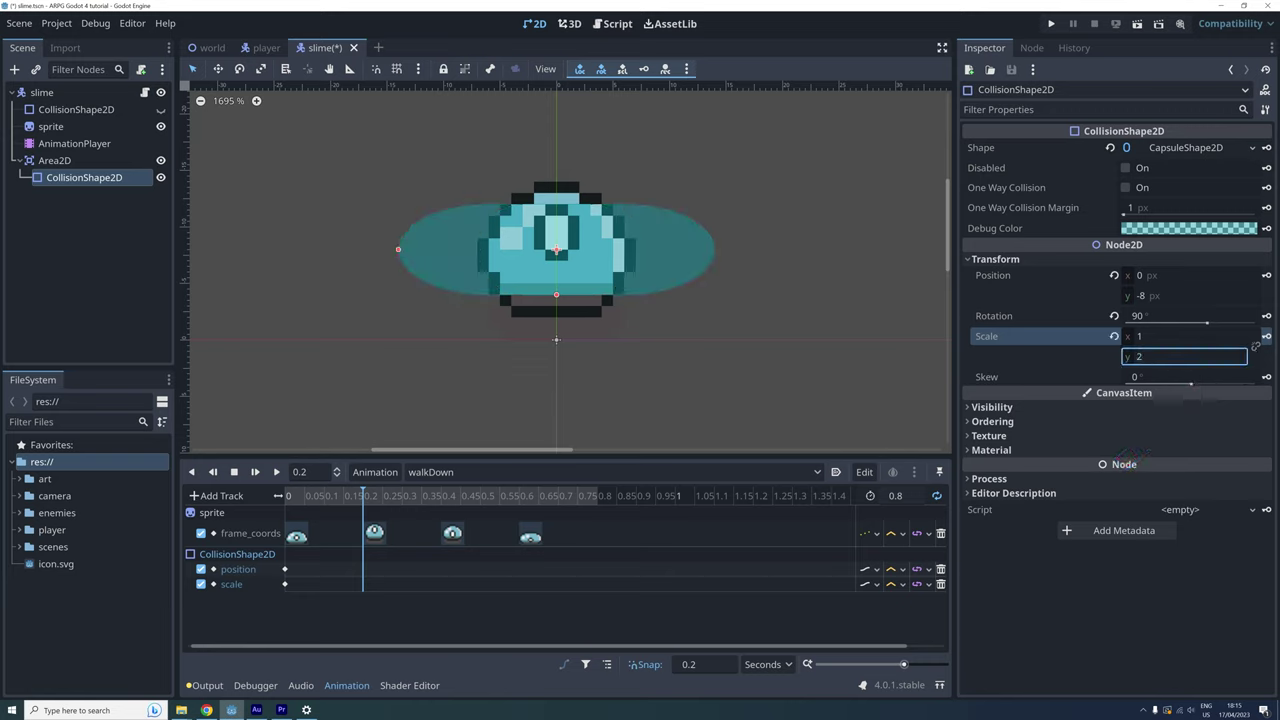
click(1114, 336)
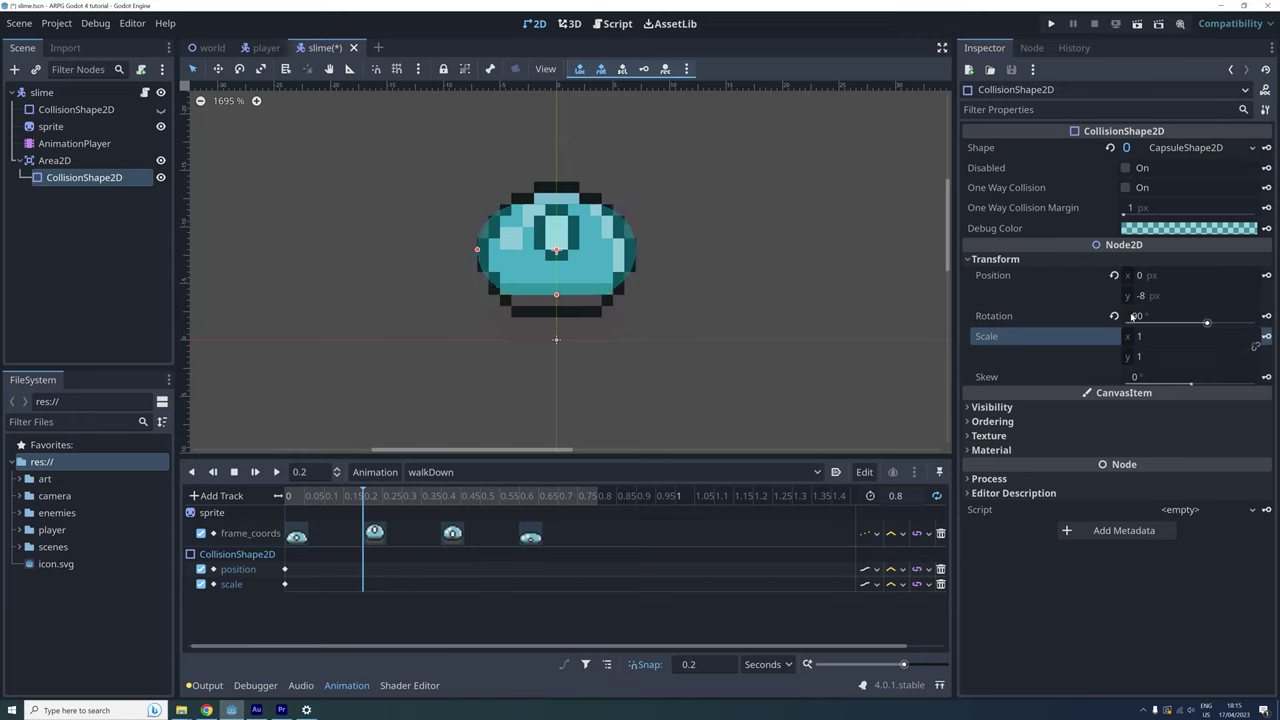
Step: Scale the Area2D's collision shape to x 1.3 and y 0.9, and key its position and scale at 0.2 seconds
click(1139, 336)
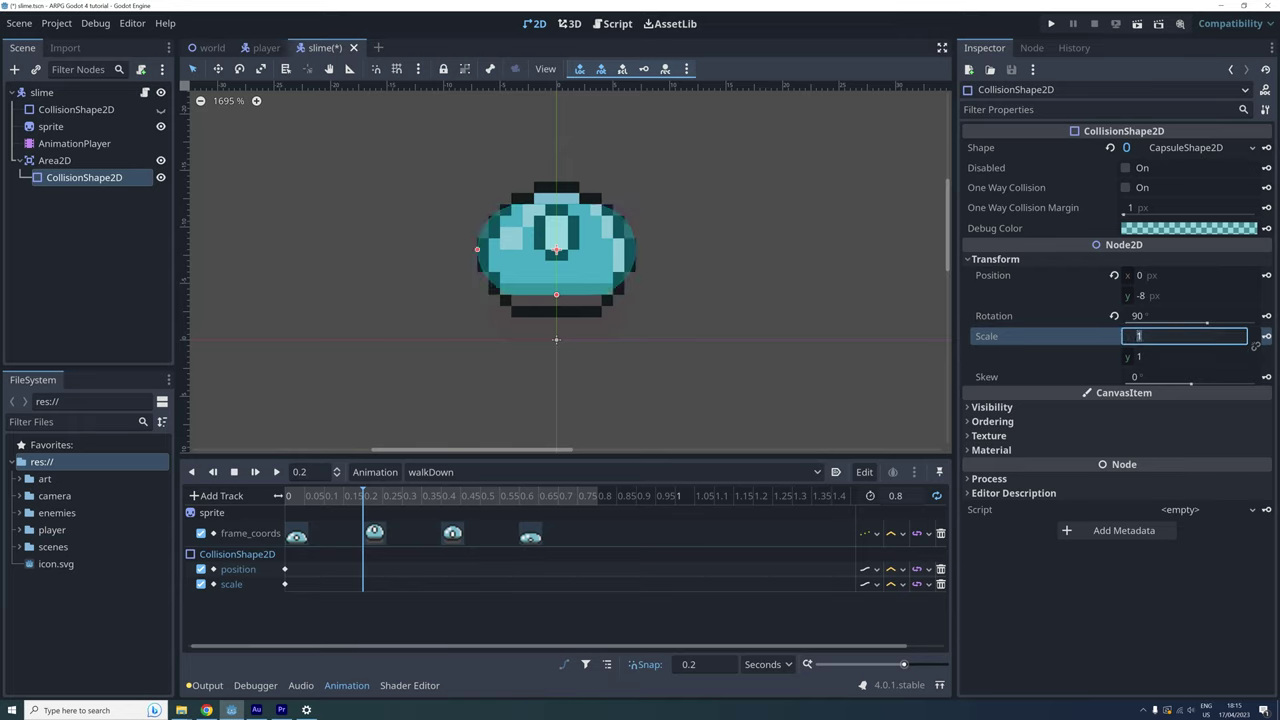
text(1.2)
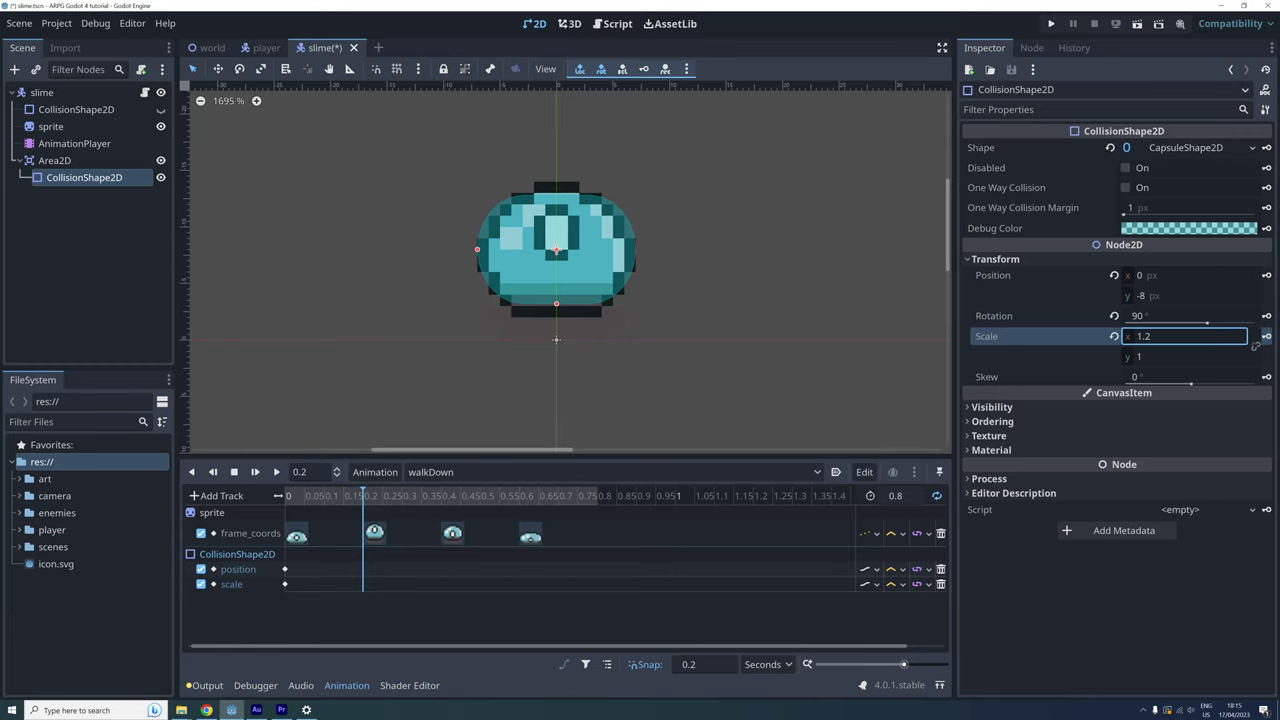
drag(1153, 336, 1128, 336)
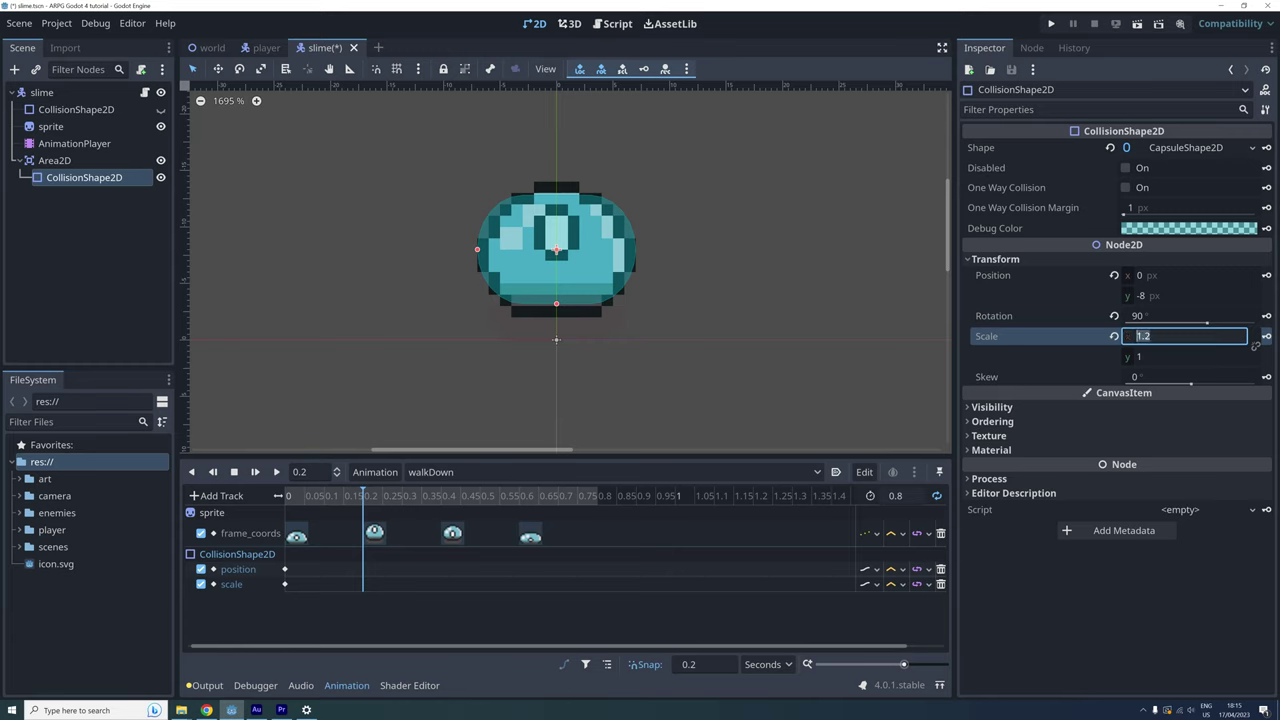
text(1.3)
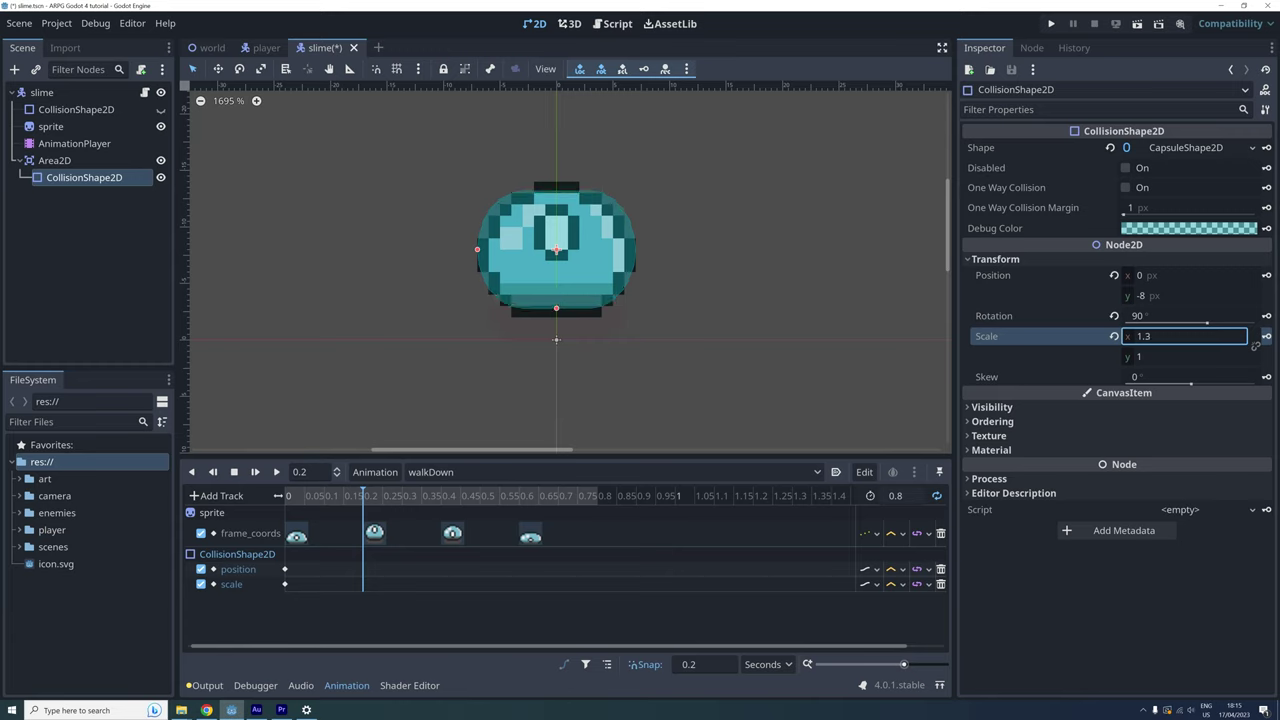
key(Tab)
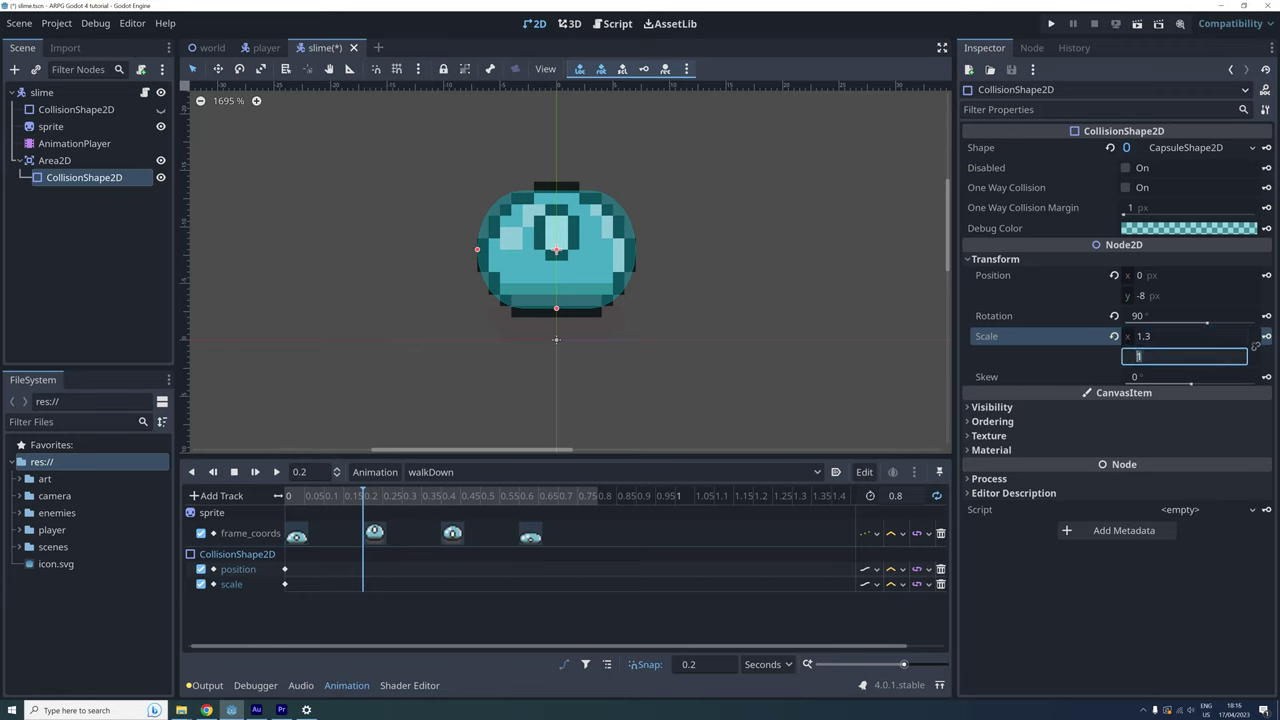
text(0.9)
key(Return)
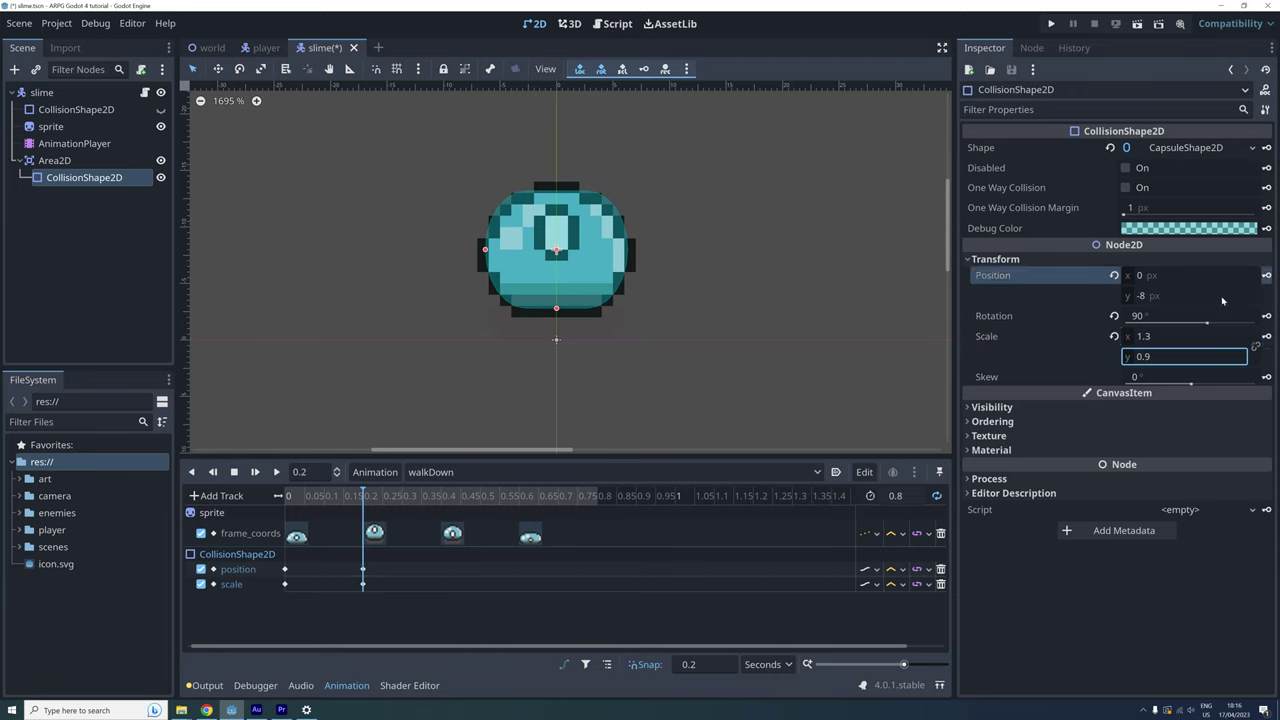
Step: At 0.4 seconds, set the collision shape's Y position to -7.5 px and key its position and scale
click(440, 500)
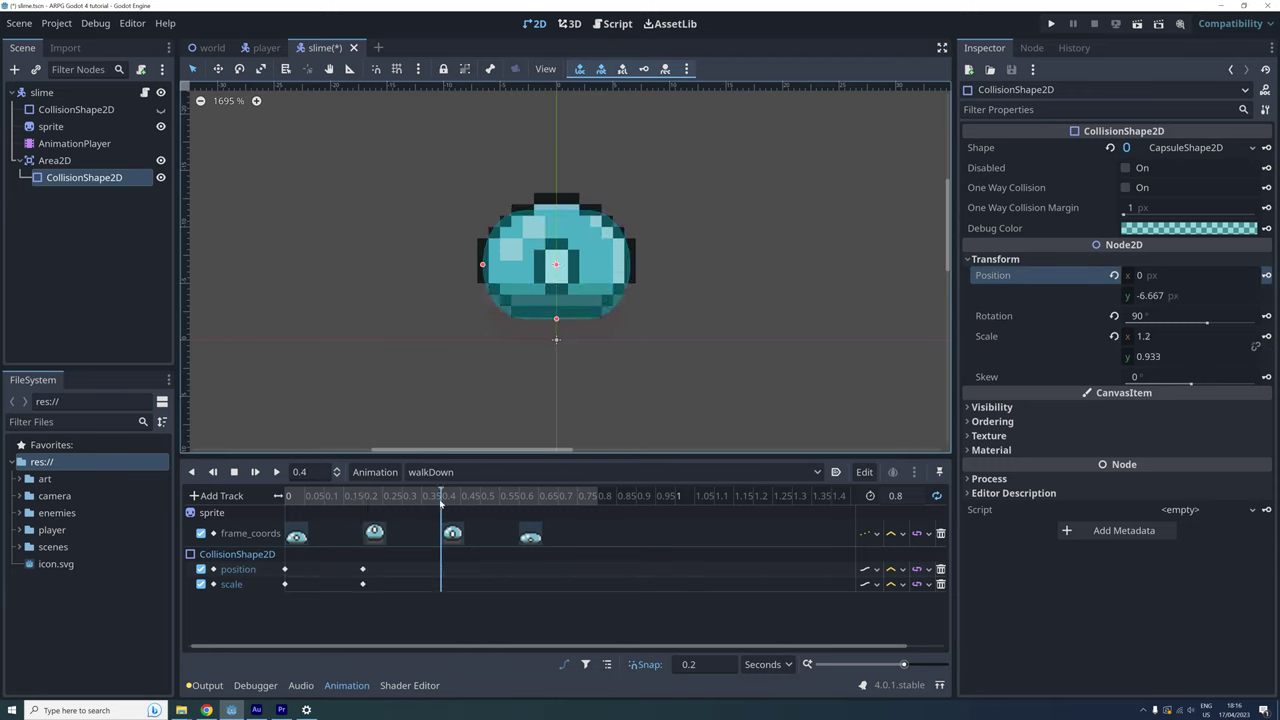
drag(554, 282, 555, 265)
click(1187, 296)
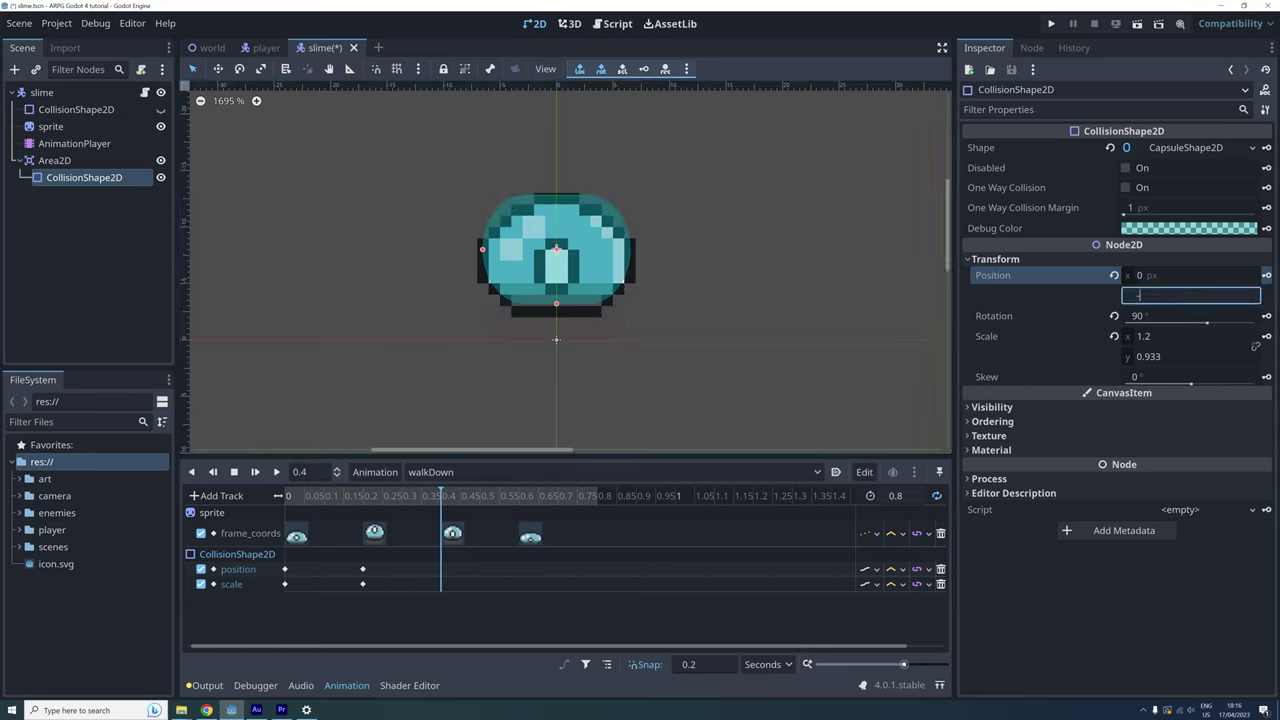
key(Return)
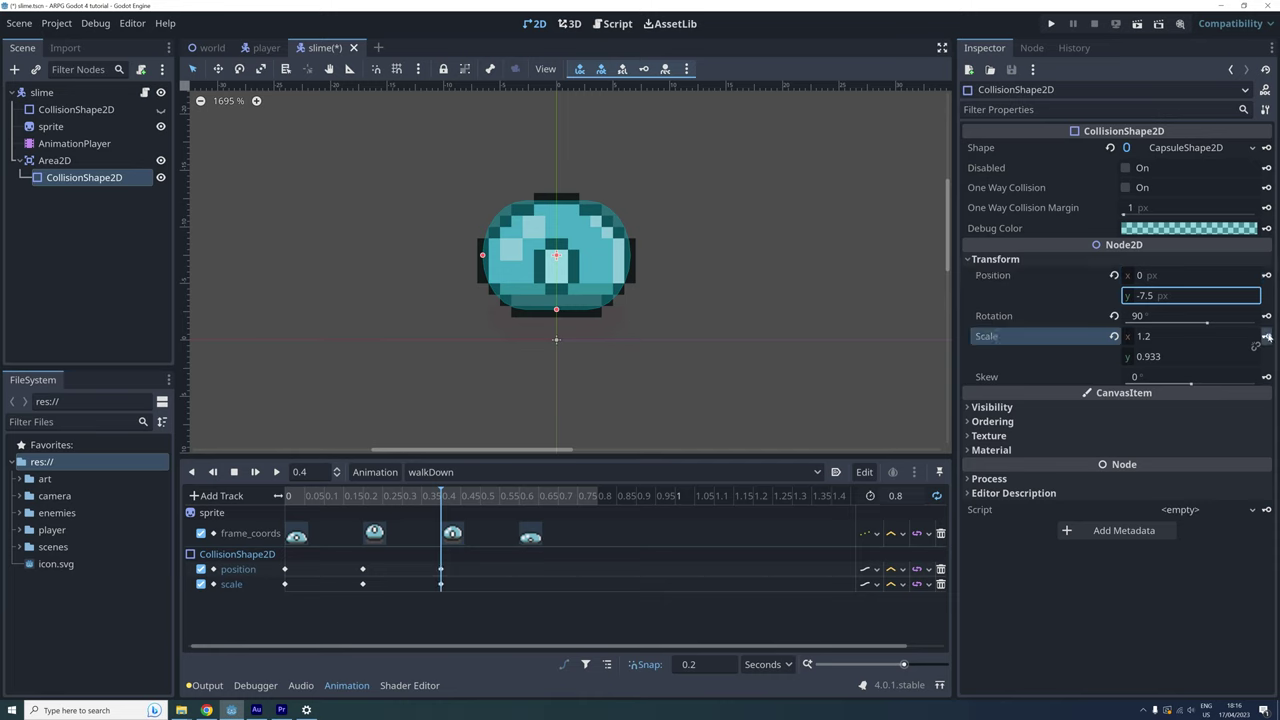
click(1266, 338)
Step: At 0.6 seconds, key the collision shape at position y -4 with its scale reset to 1, and play the animation to check it
drag(521, 270, 532, 294)
click(1115, 338)
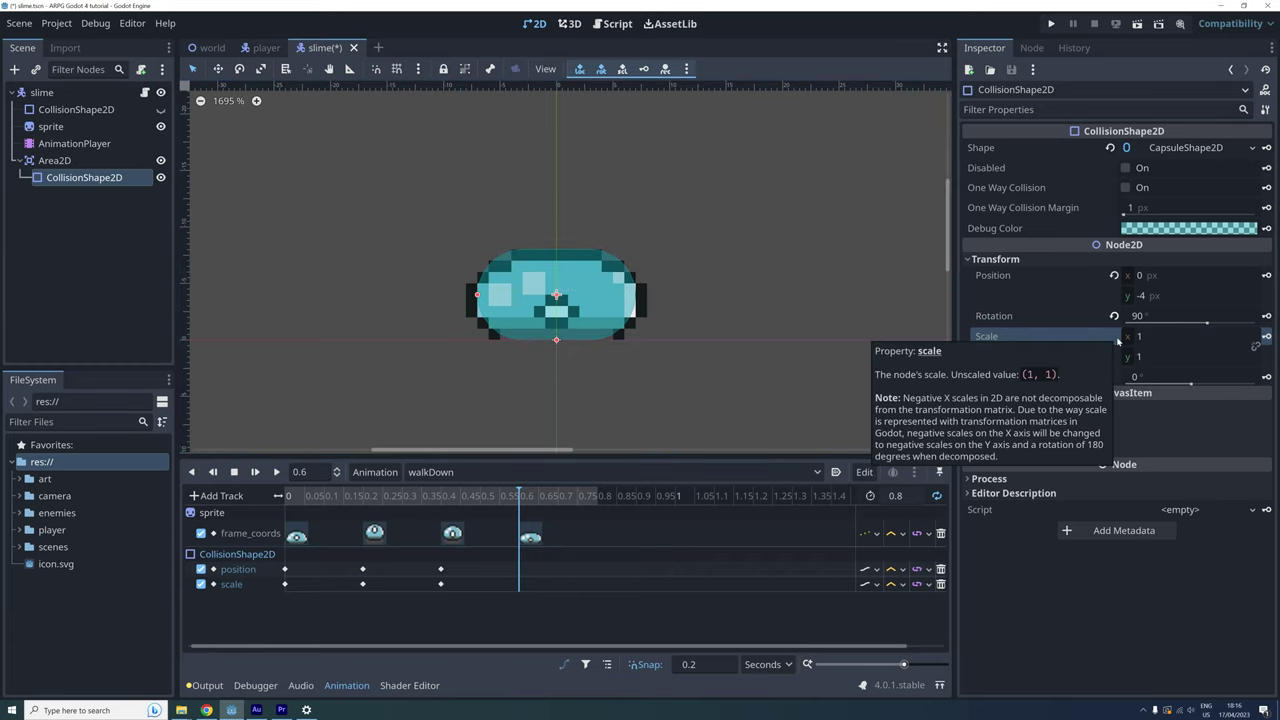
click(1266, 275)
click(1266, 338)
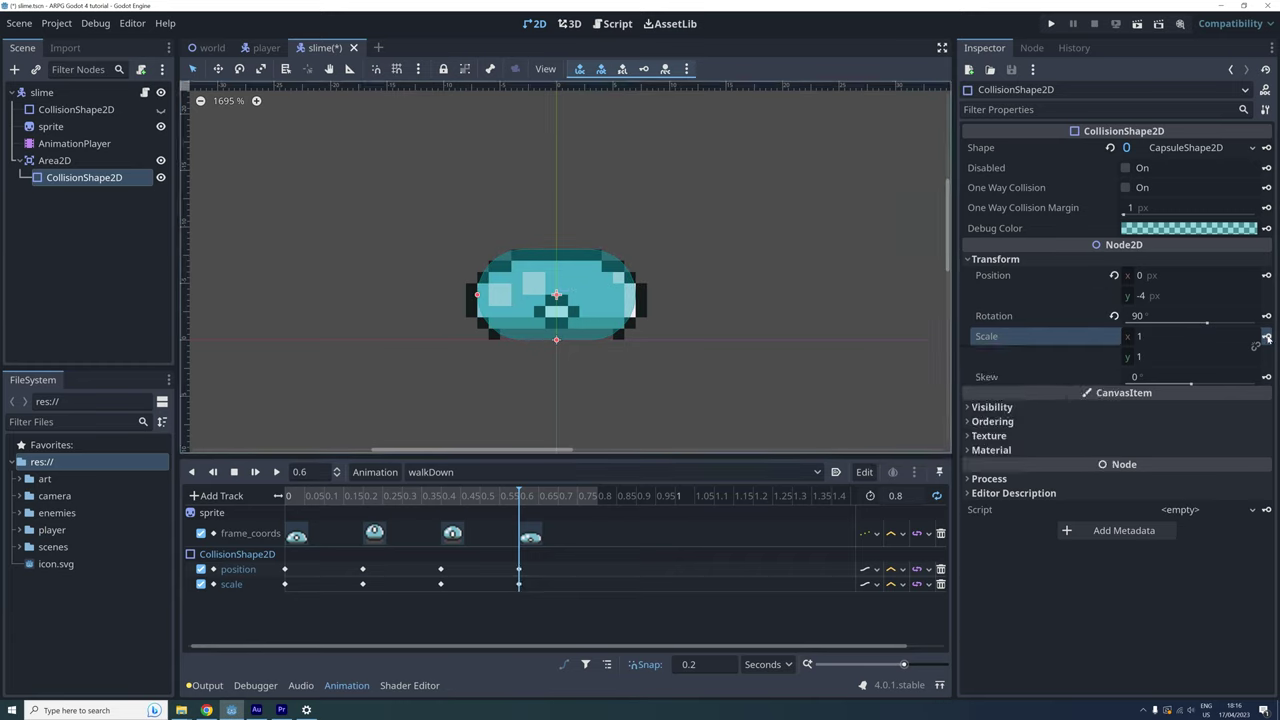
click(277, 472)
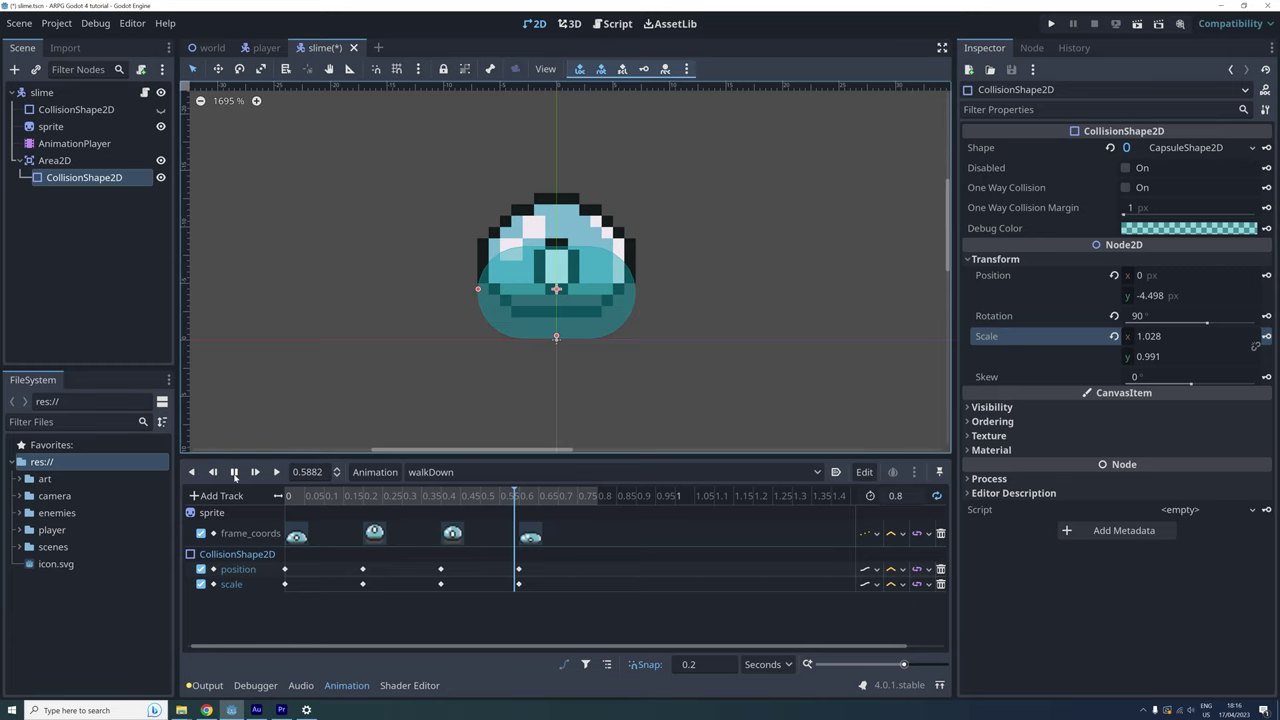
click(234, 472)
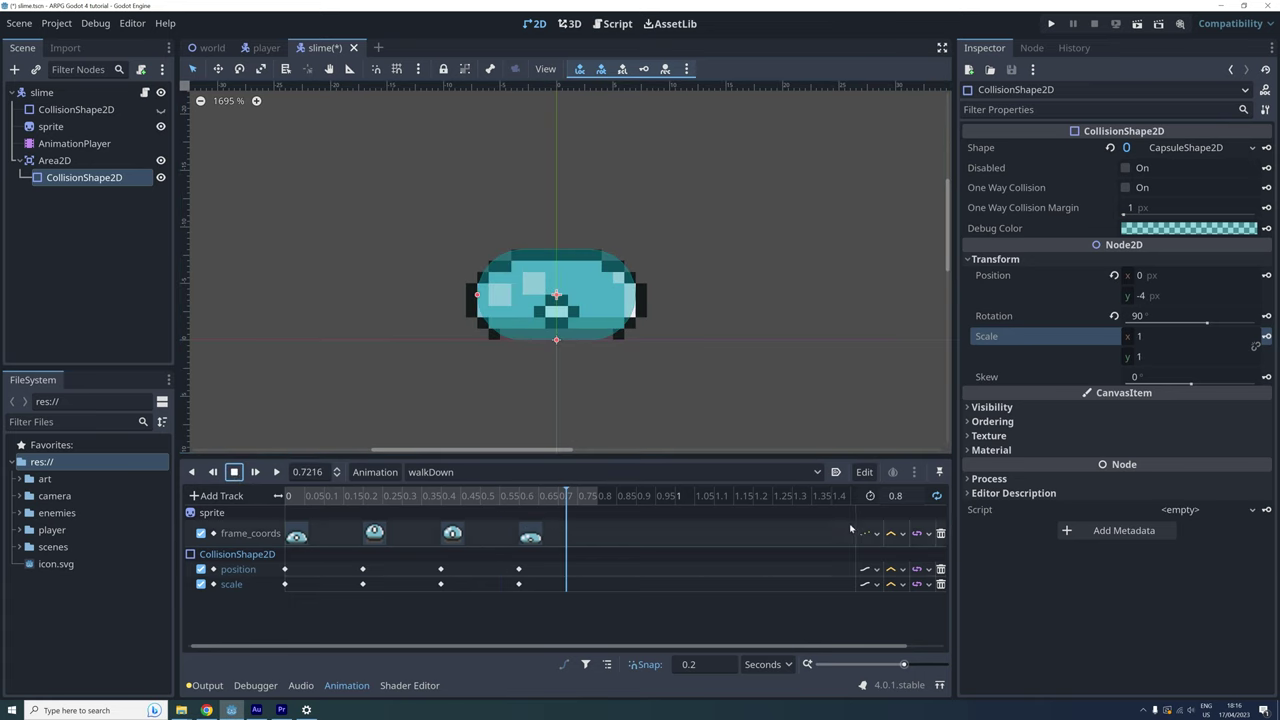
Step: Set the update mode of walkDown's collision shape position and scale tracks to Discrete, check the playback, and save the scene
click(870, 569)
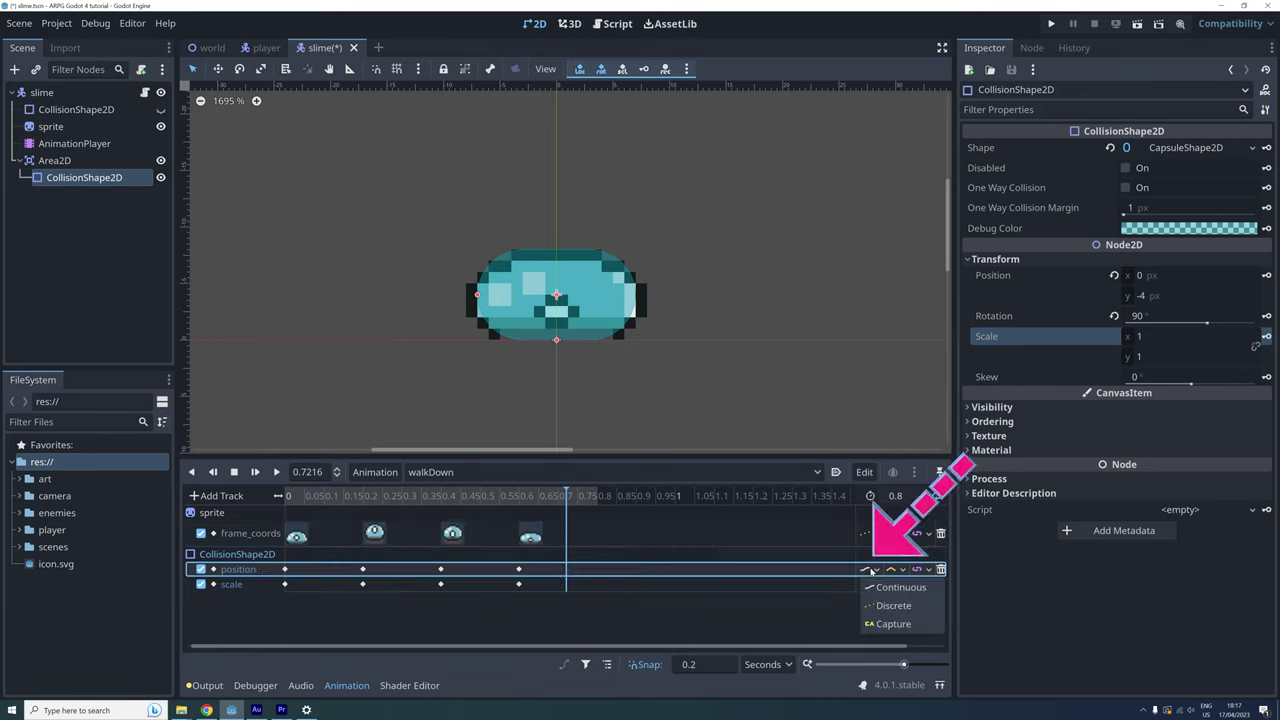
click(890, 605)
click(868, 584)
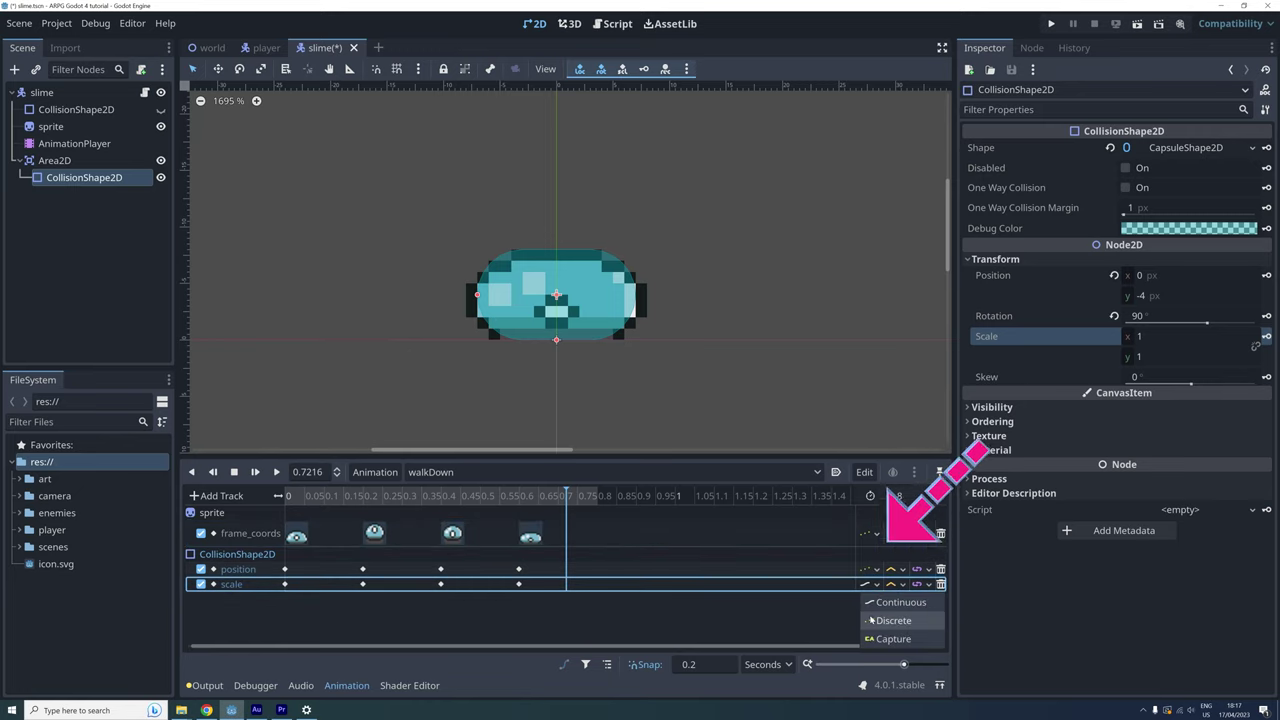
click(870, 620)
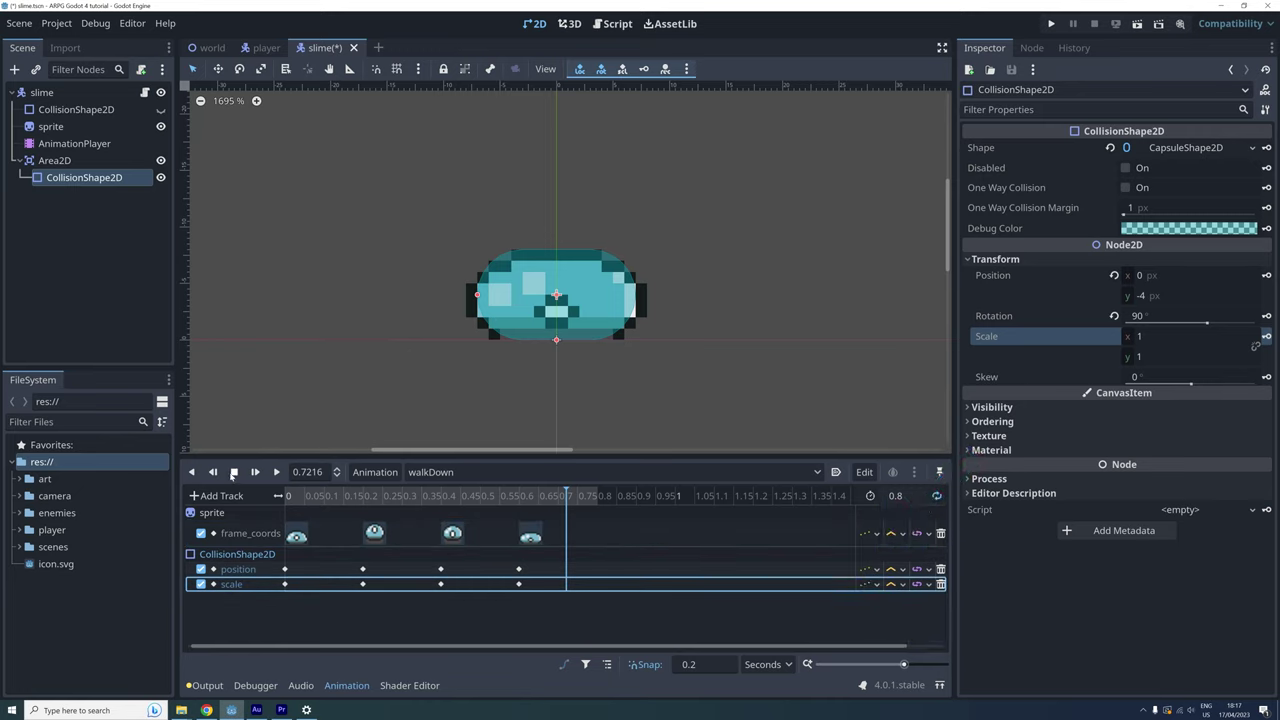
click(275, 472)
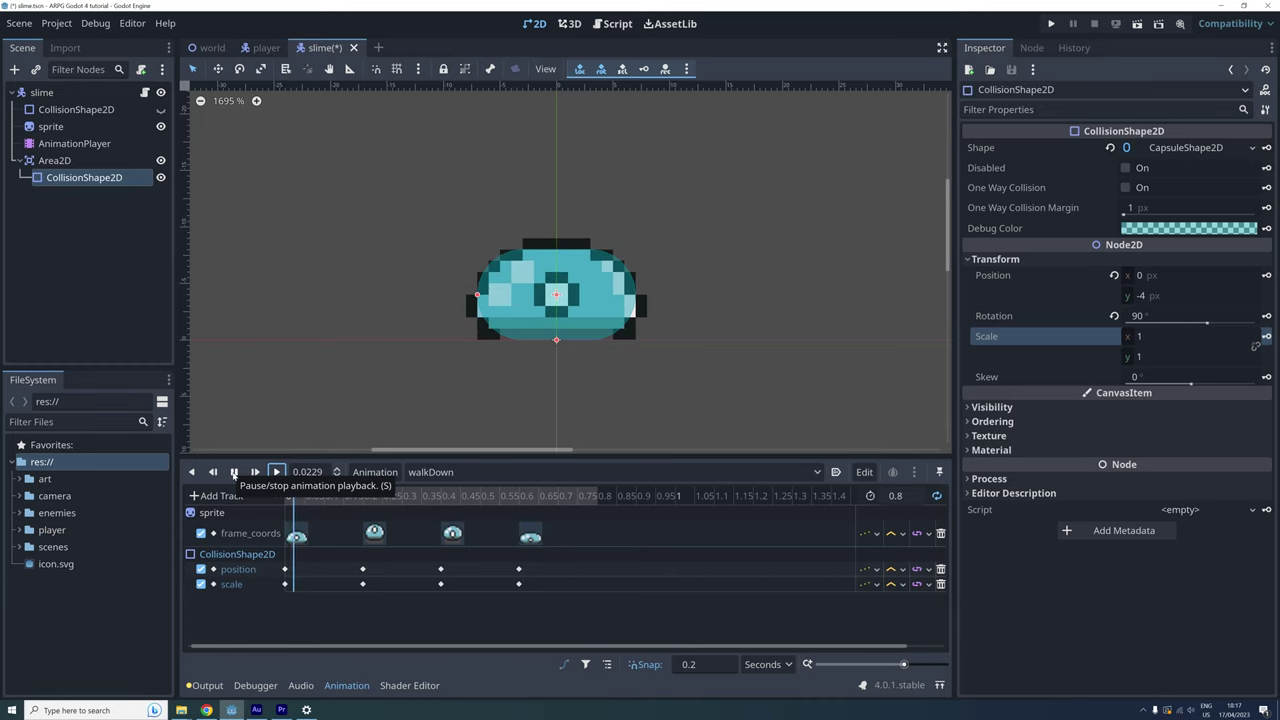
click(235, 476)
key(ctrl+s)
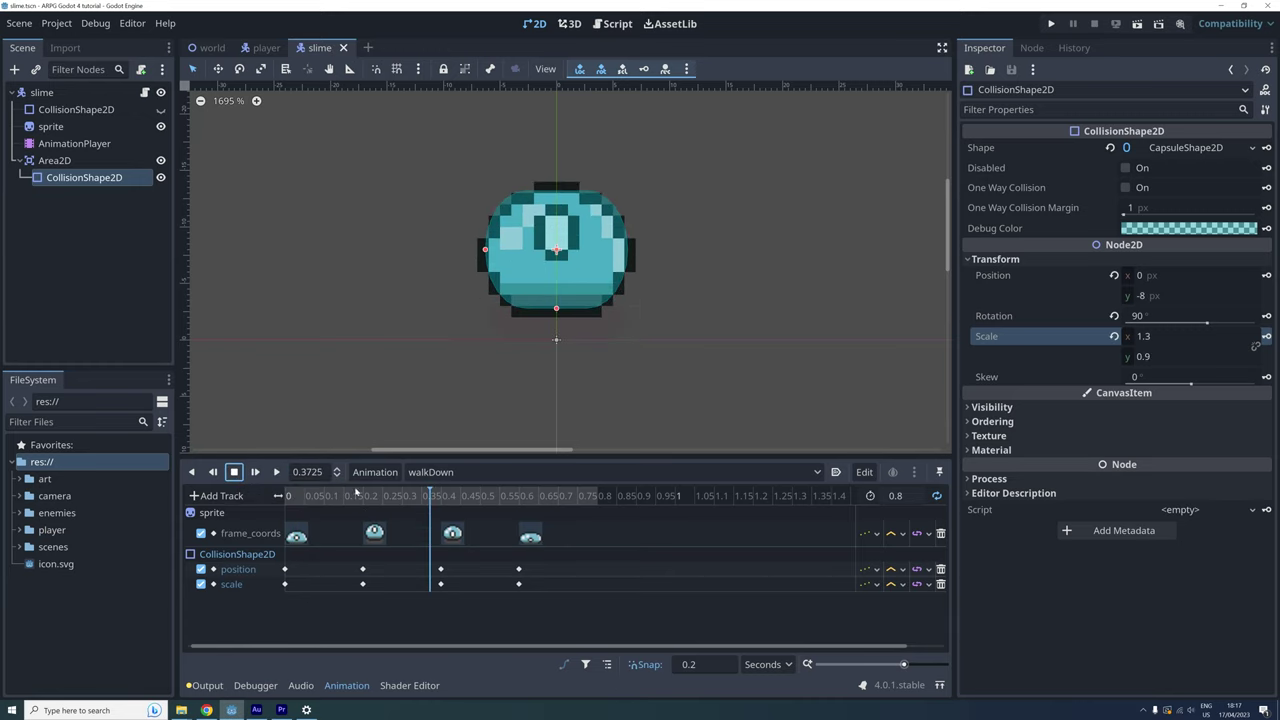
Step: Duplicate the walkDown animation as walkUp
click(378, 473)
click(389, 543)
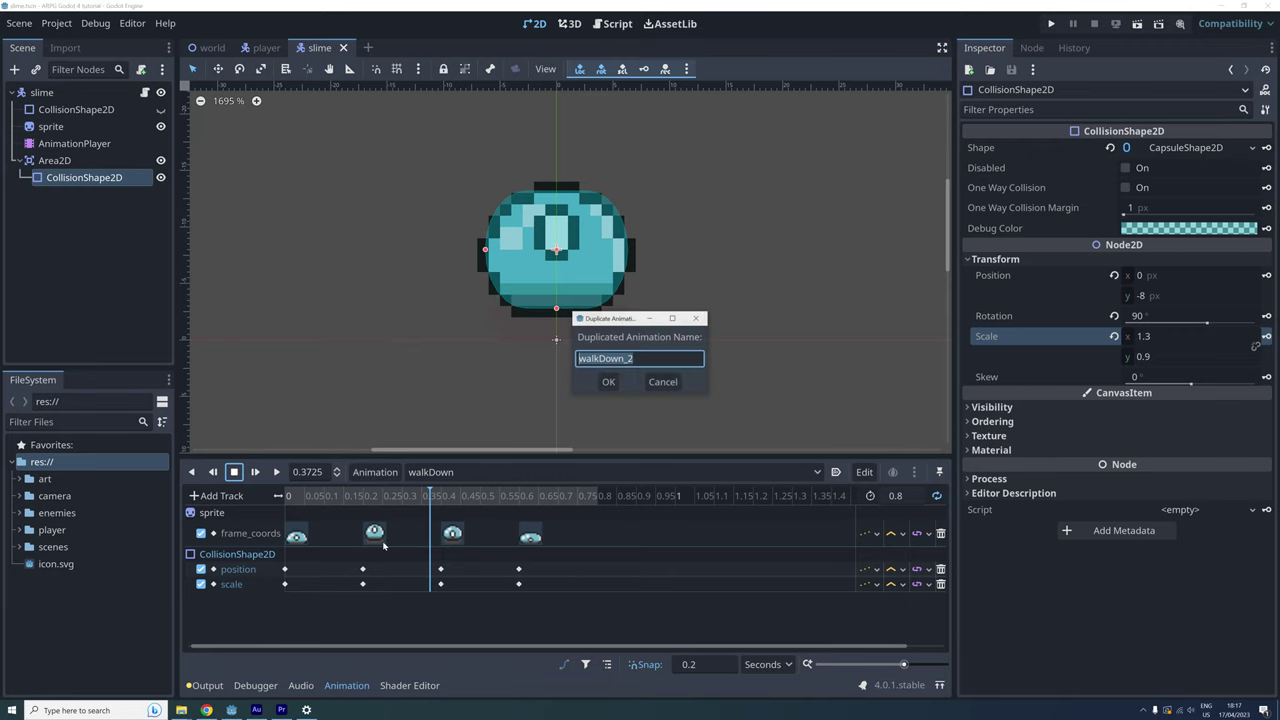
click(608, 382)
Step: Set the X value of walkUp's frame_coords keys to 1 and scrub the timeline to check them
click(374, 532)
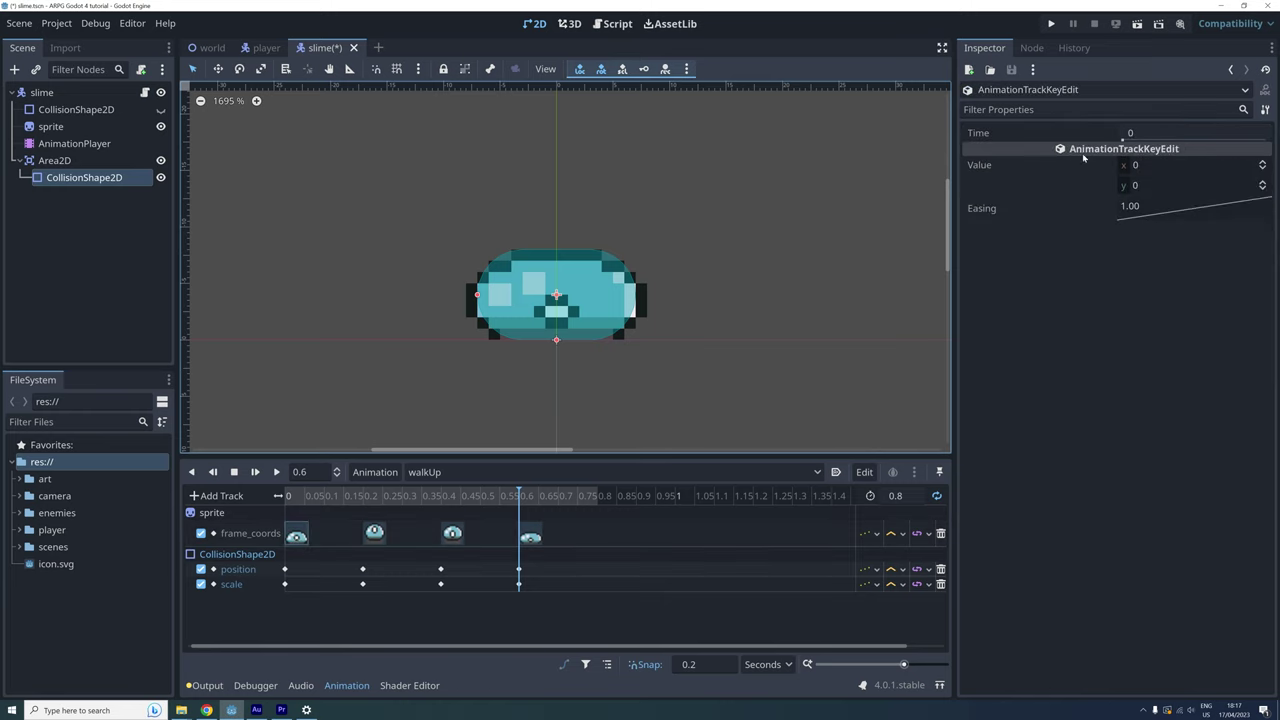
click(1262, 161)
click(452, 532)
click(1262, 161)
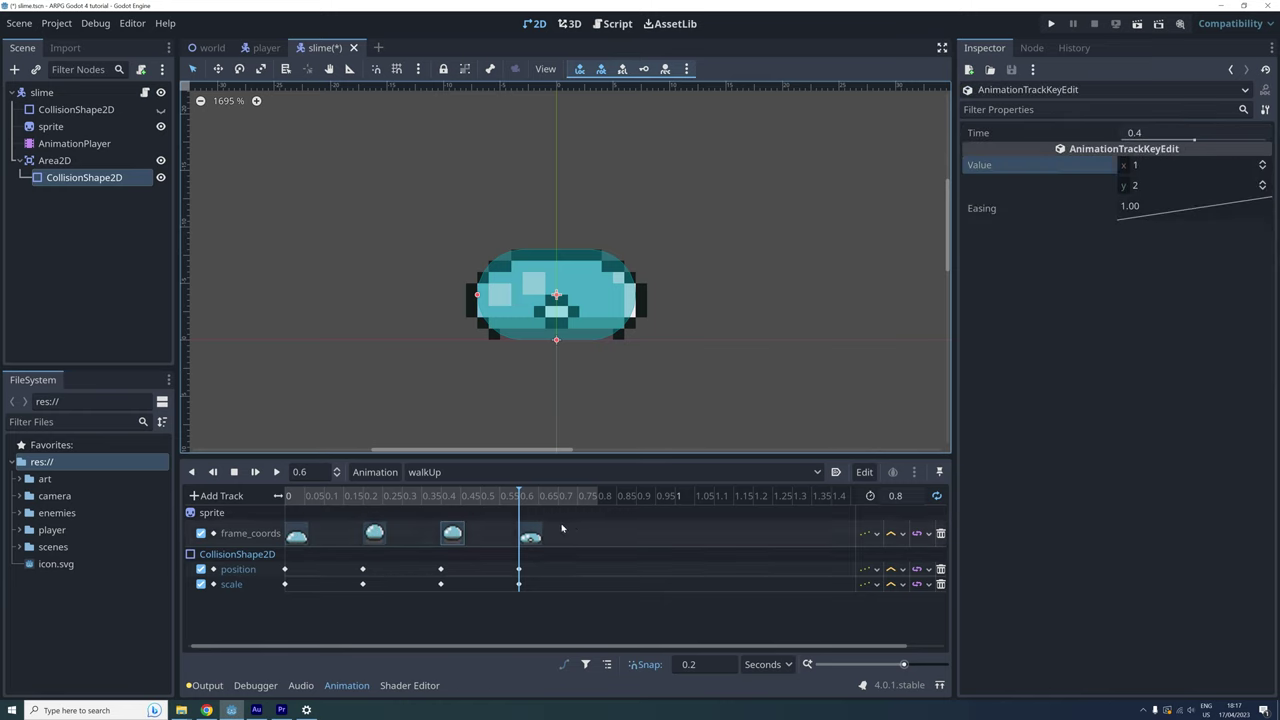
click(530, 532)
click(1262, 161)
click(371, 497)
drag(371, 497, 519, 497)
Step: Duplicate the walkUp animation as walkLeft
click(374, 472)
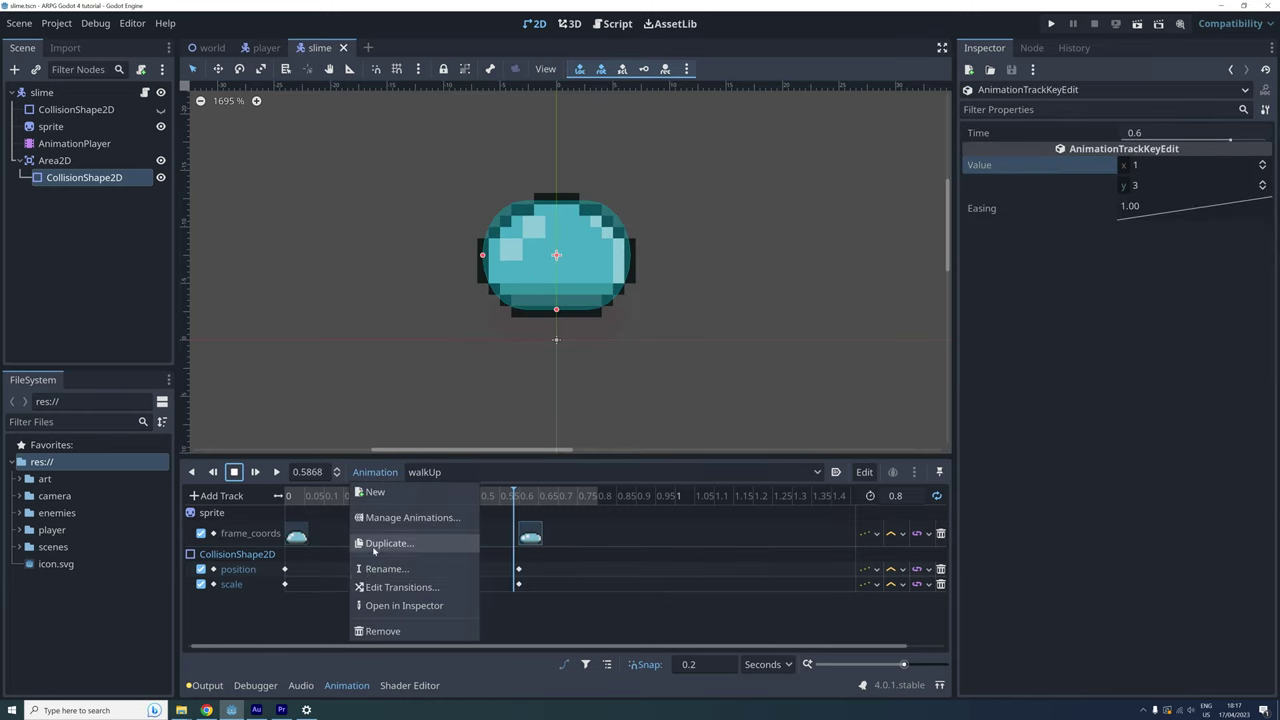
click(371, 545)
text(walkLeft)
key(Return)
Step: Set the X value of all walkLeft frame_coords keys to 2 and play the animation to check it
click(296, 533)
click(1262, 162)
click(374, 532)
click(1262, 162)
click(452, 532)
click(1262, 162)
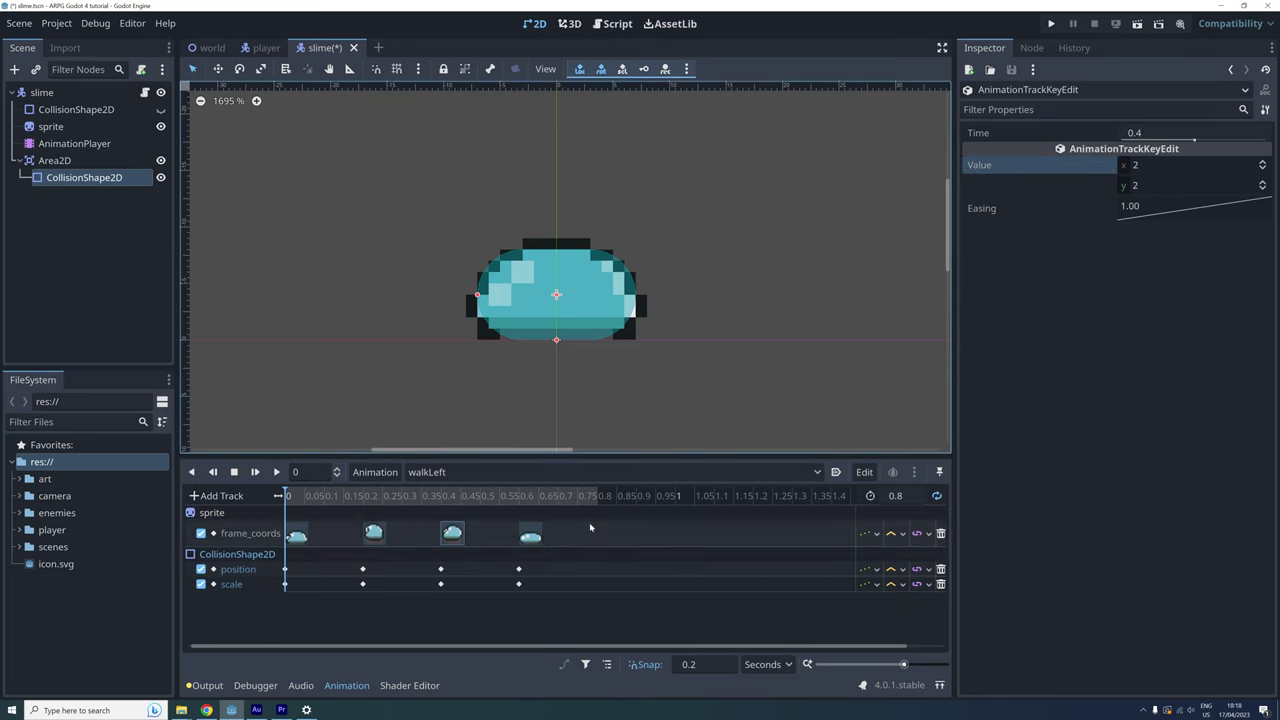
click(530, 532)
click(1262, 162)
click(276, 472)
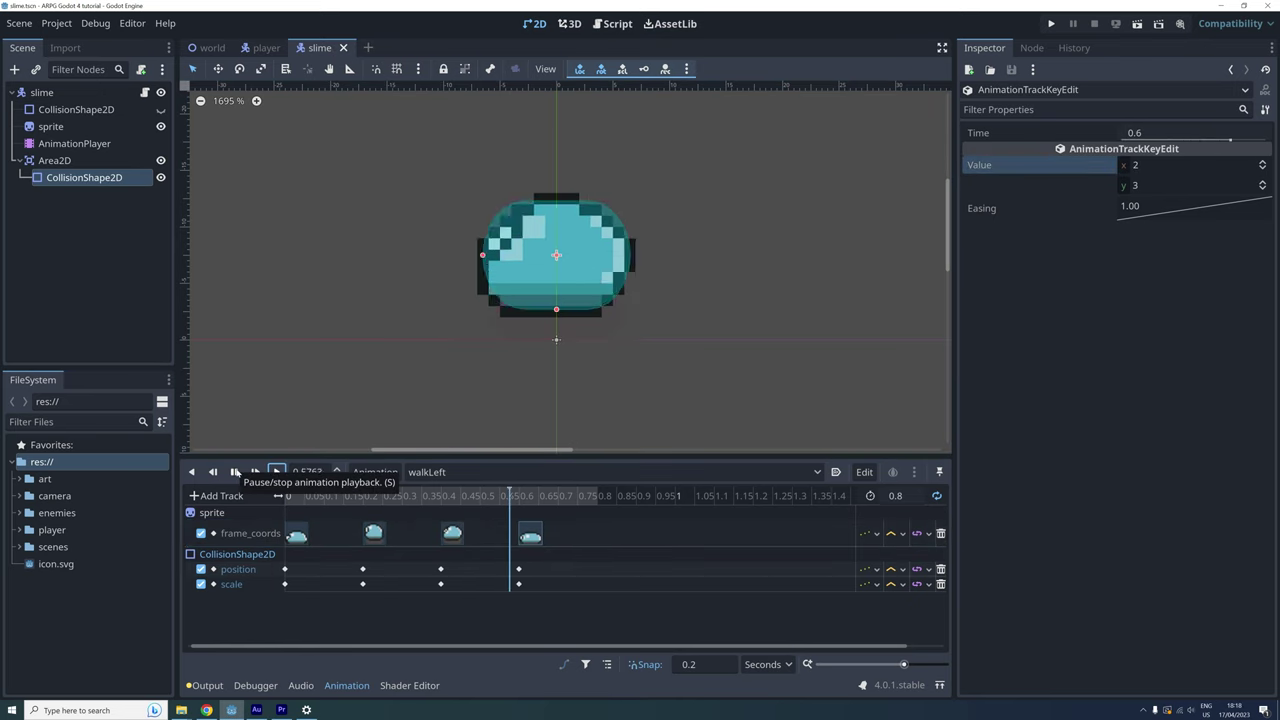
click(276, 472)
Step: Try an X position of -0.5 px on the Area2D's collision shape at 0.2 seconds in walkLeft
click(102, 203)
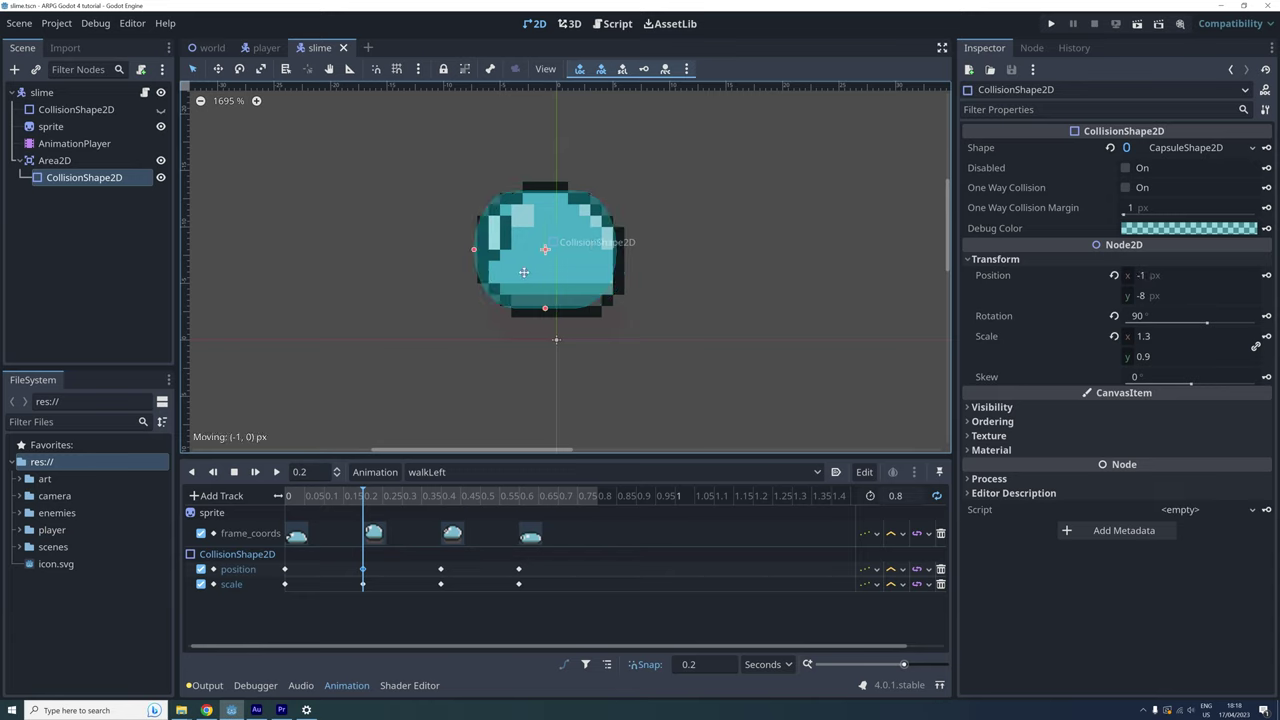
click(1139, 278)
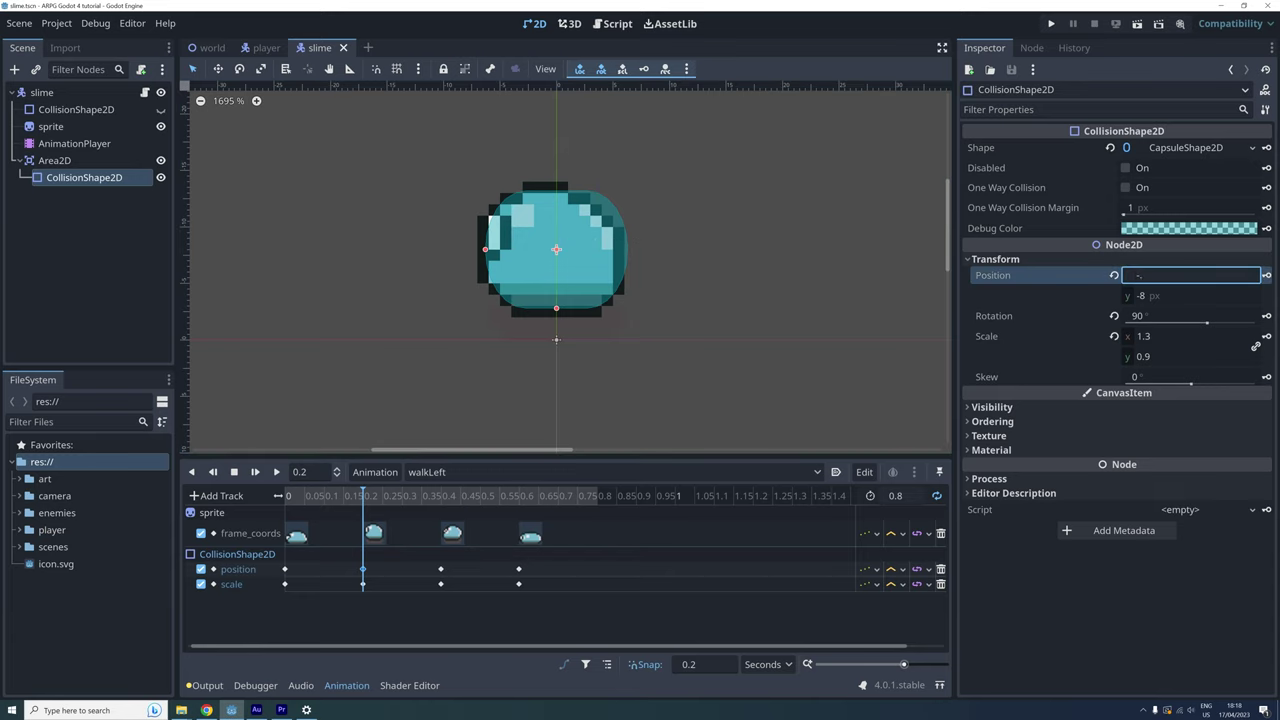
text(-0.5)
key(Return)
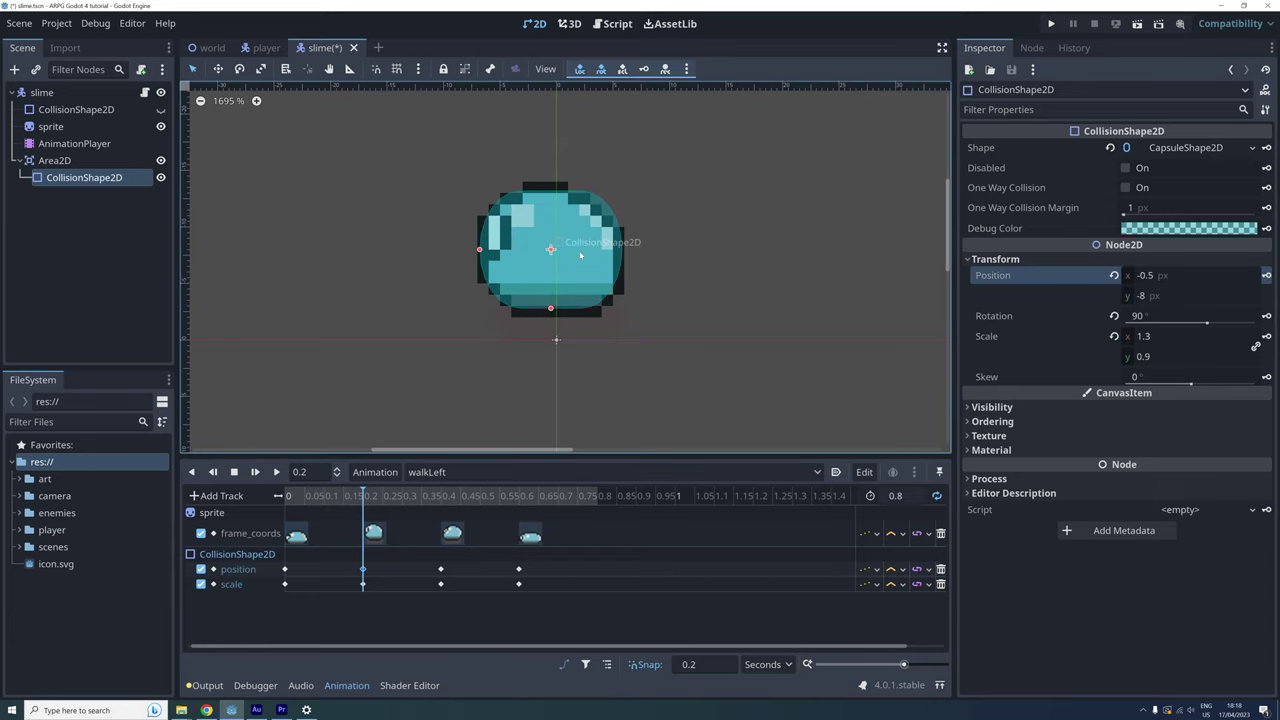
Step: Try X scales of 1.2, 1.25 and 1.3 with linked proportions on the collision shape, and move to 0.4 seconds
click(1146, 336)
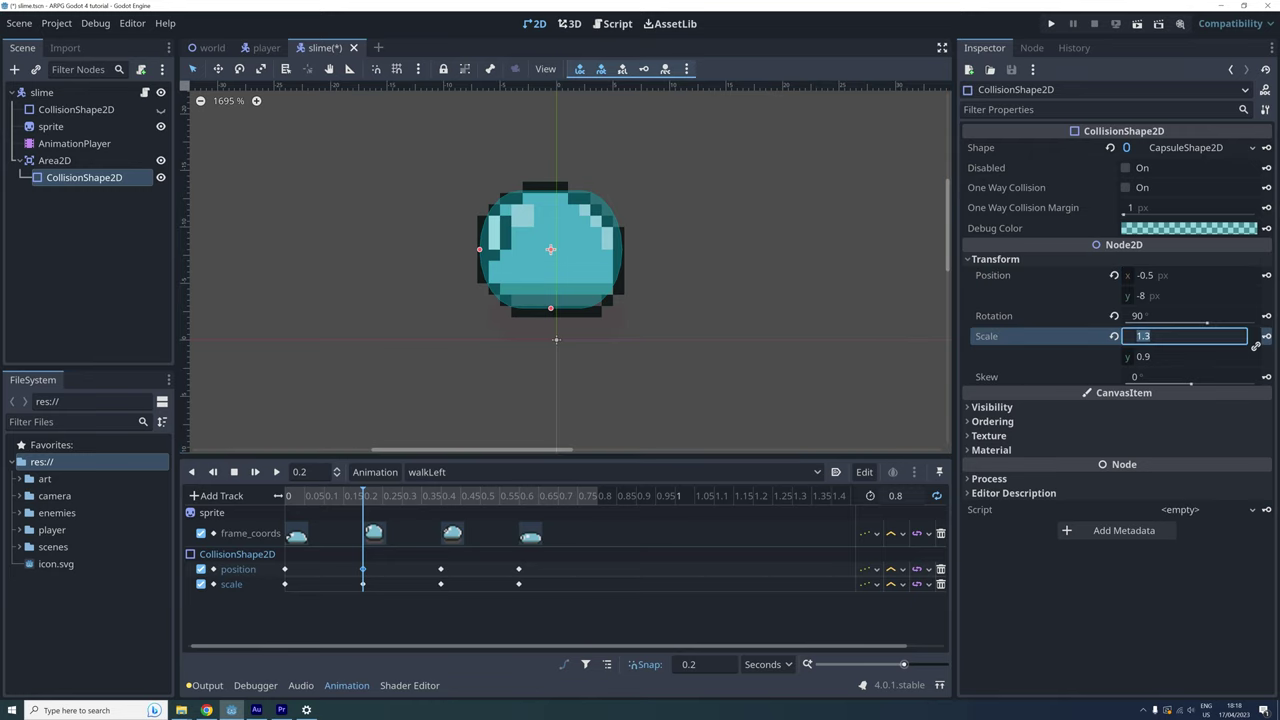
text(1.2)
key(Return)
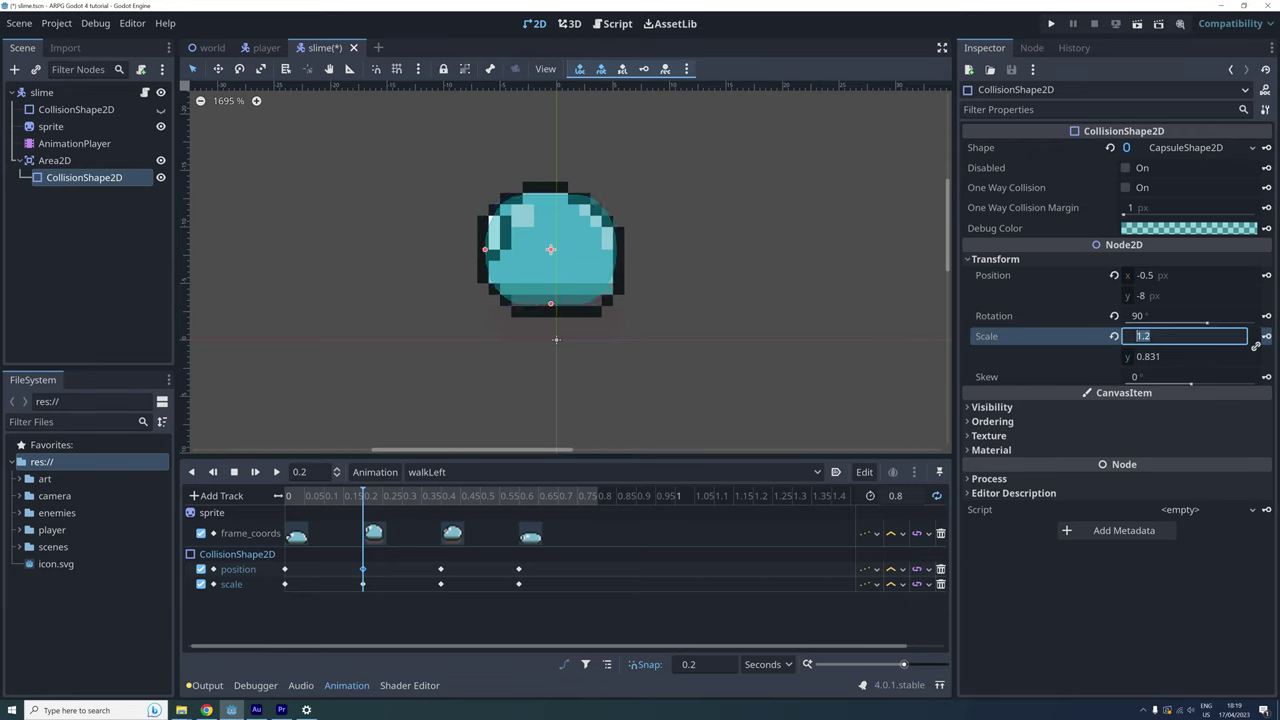
text(5)
key(Return)
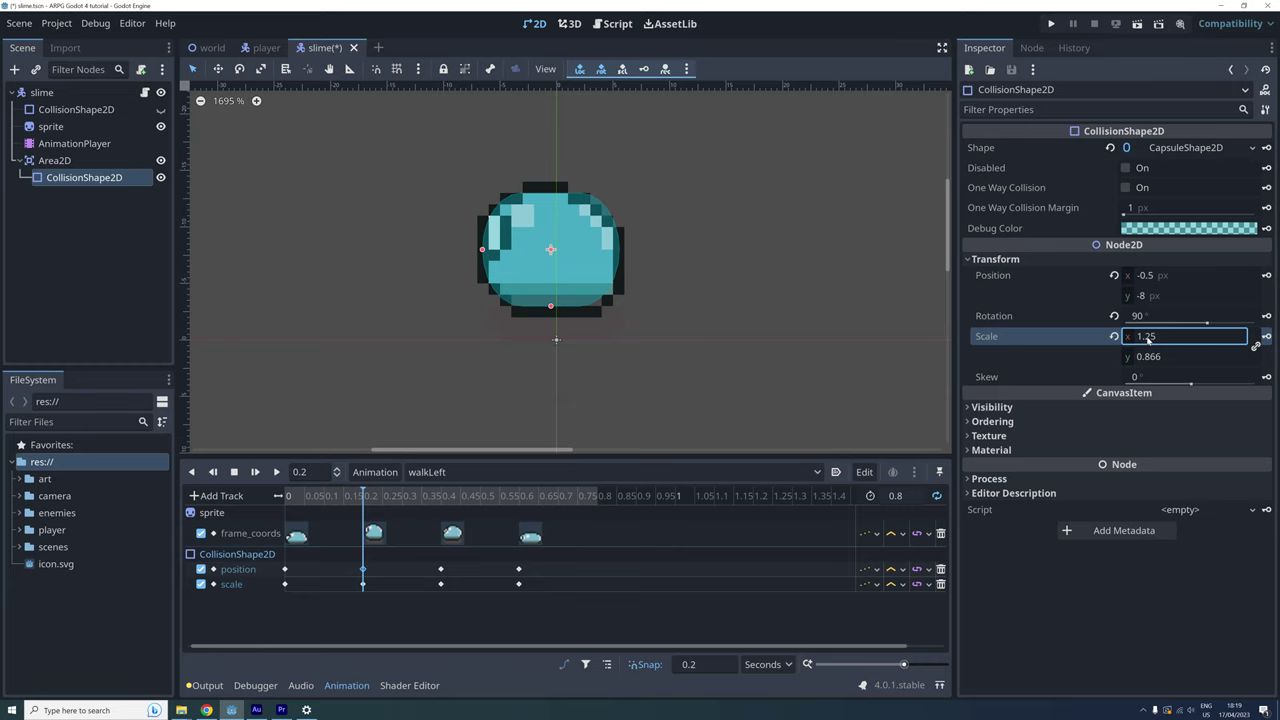
text(1.3)
key(Return)
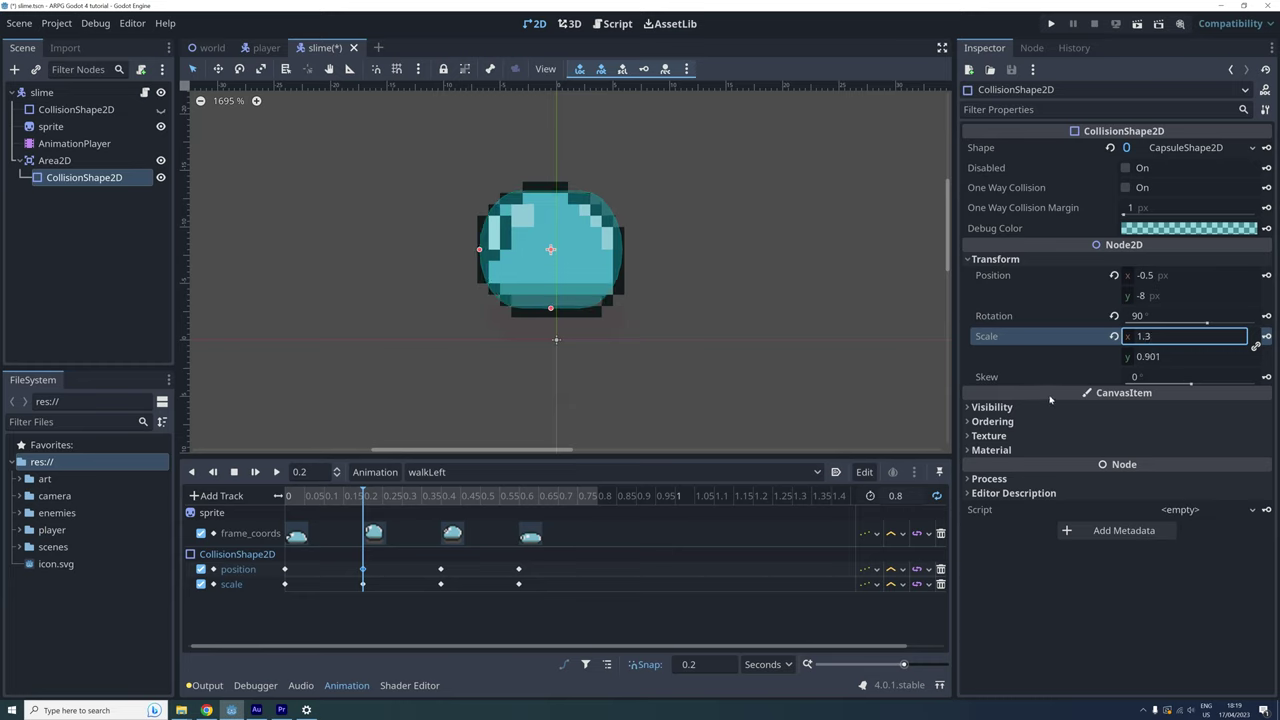
click(400, 471)
click(442, 501)
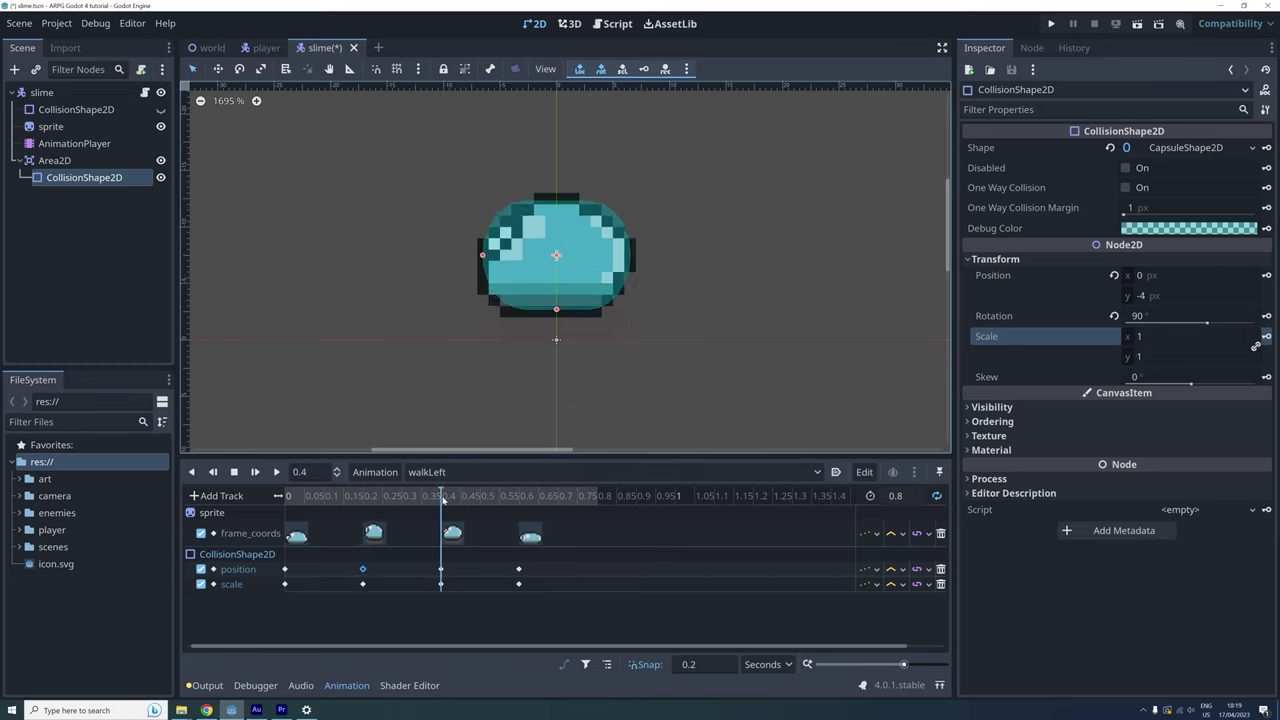
Step: Set the collision shape's X position to -0.5 px at 0.2 seconds, play walkLeft to check it, and save the scene
click(364, 497)
click(1180, 275)
text(-0.5)
key(Return)
click(441, 496)
click(276, 472)
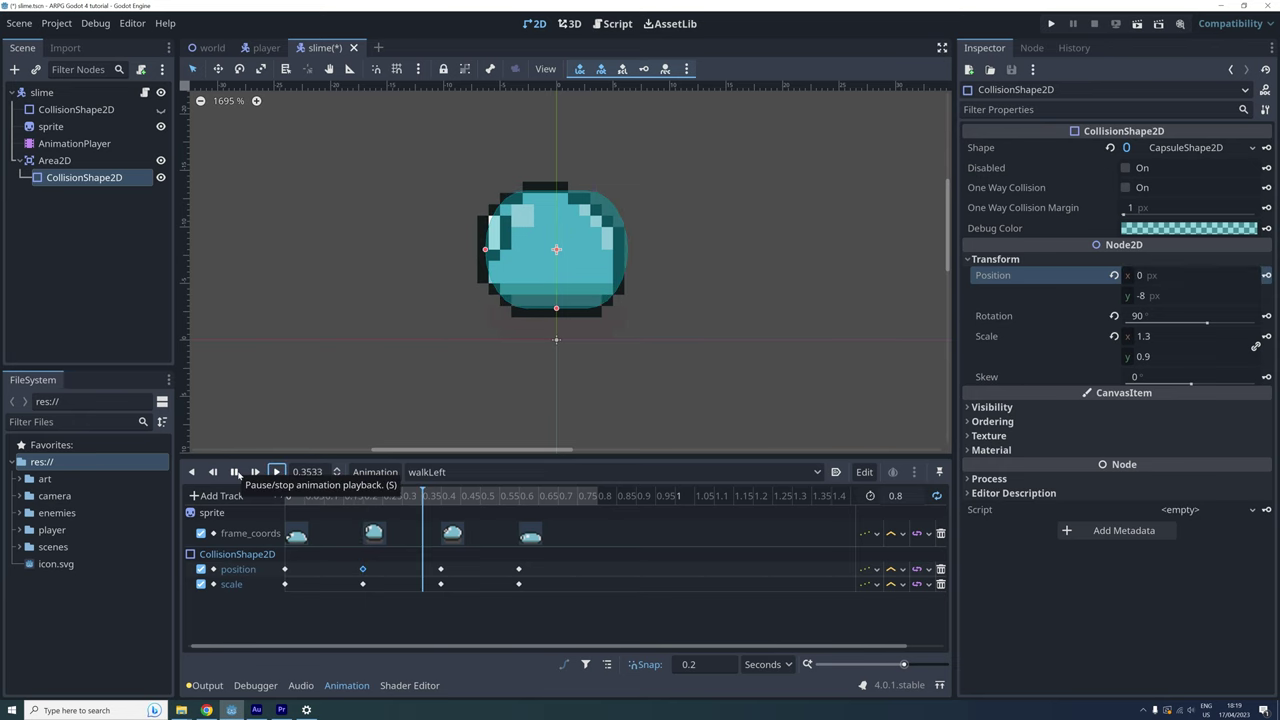
click(234, 472)
key(ctrl+s)
Step: Duplicate walkLeft as walkRight and switch its frame_coords keys to the right-facing slime frames
click(74, 143)
click(375, 472)
click(373, 545)
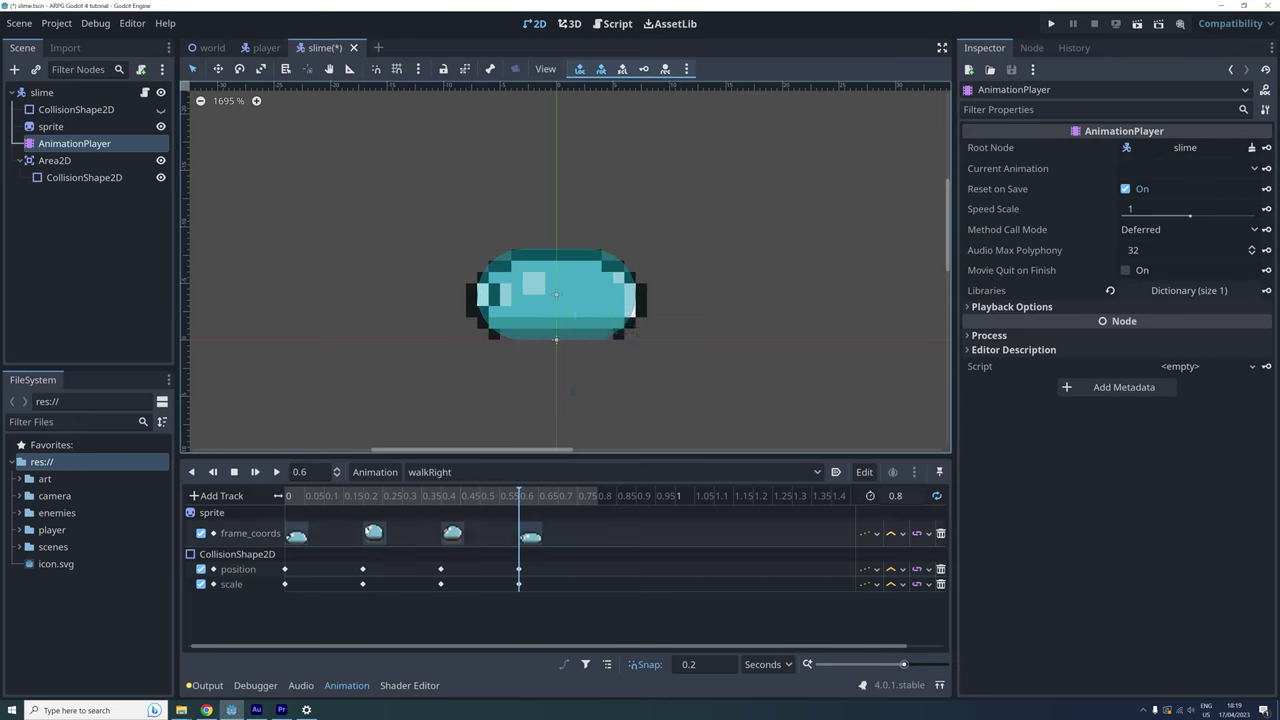
click(375, 533)
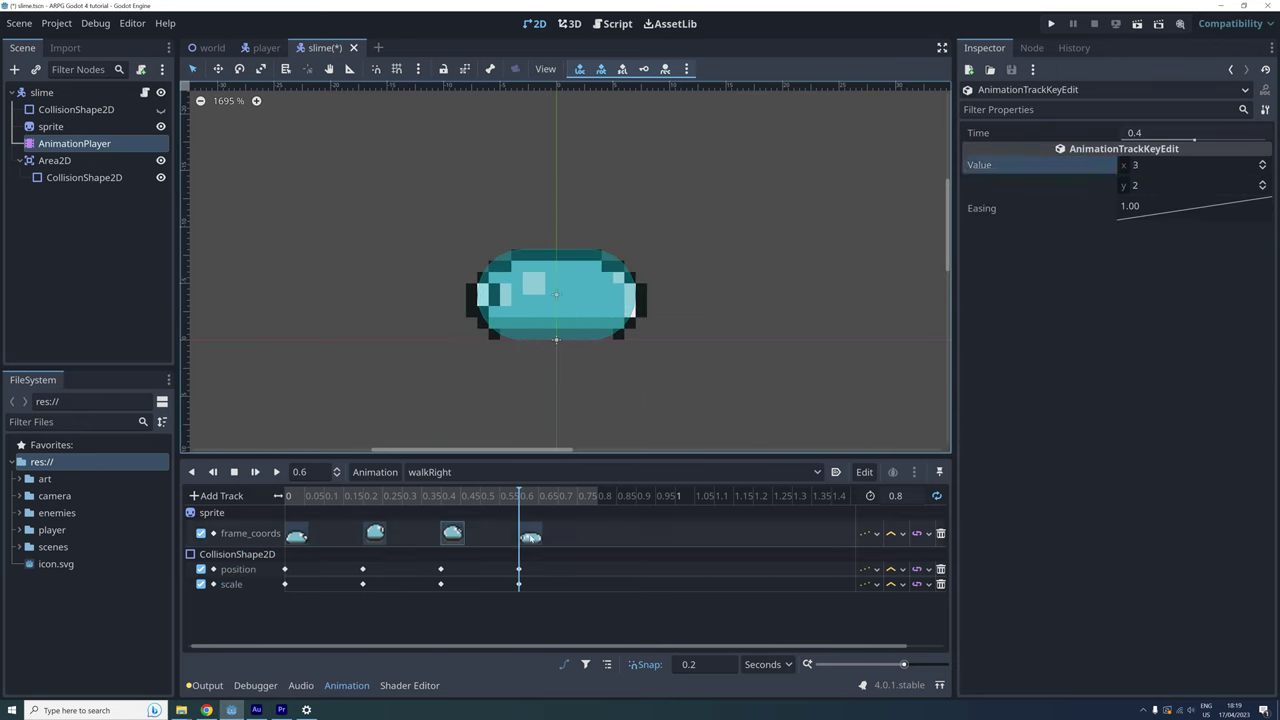
click(287, 496)
Step: Set the X value of walkRight's collision shape position key at 0.2 seconds to 0.5 px and play the animation
click(364, 497)
click(363, 569)
click(1150, 165)
text(1)
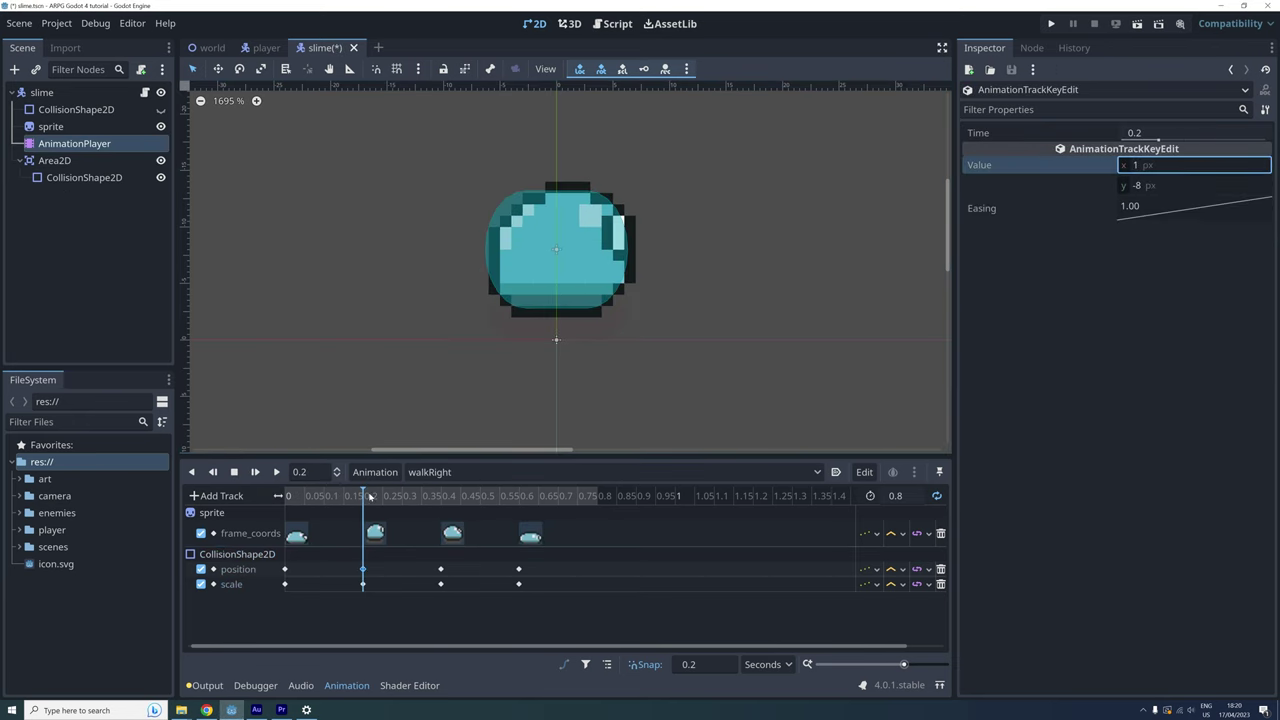
drag(441, 497, 364, 497)
click(1150, 165)
text(0.5)
click(441, 497)
click(276, 472)
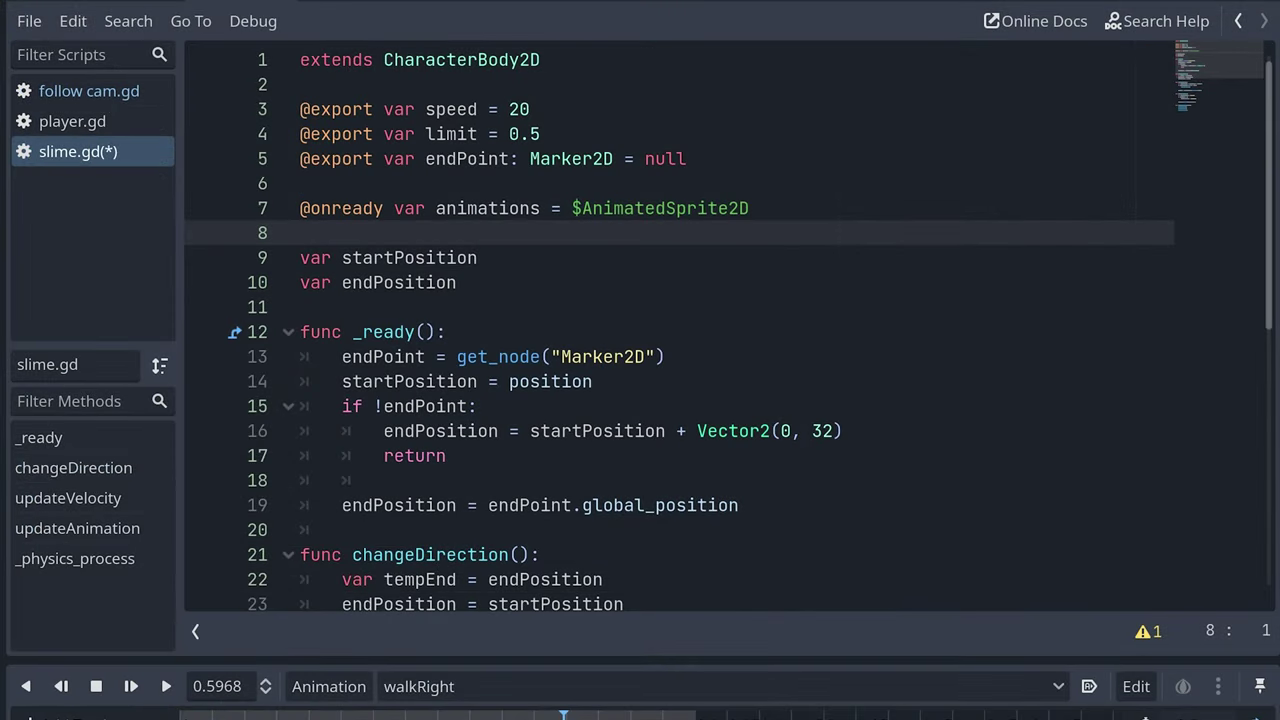
Step: In slime.gd, make the onready animations variable reference $AnimationPlayer instead of $AnimatedSprite2D
click(300, 208)
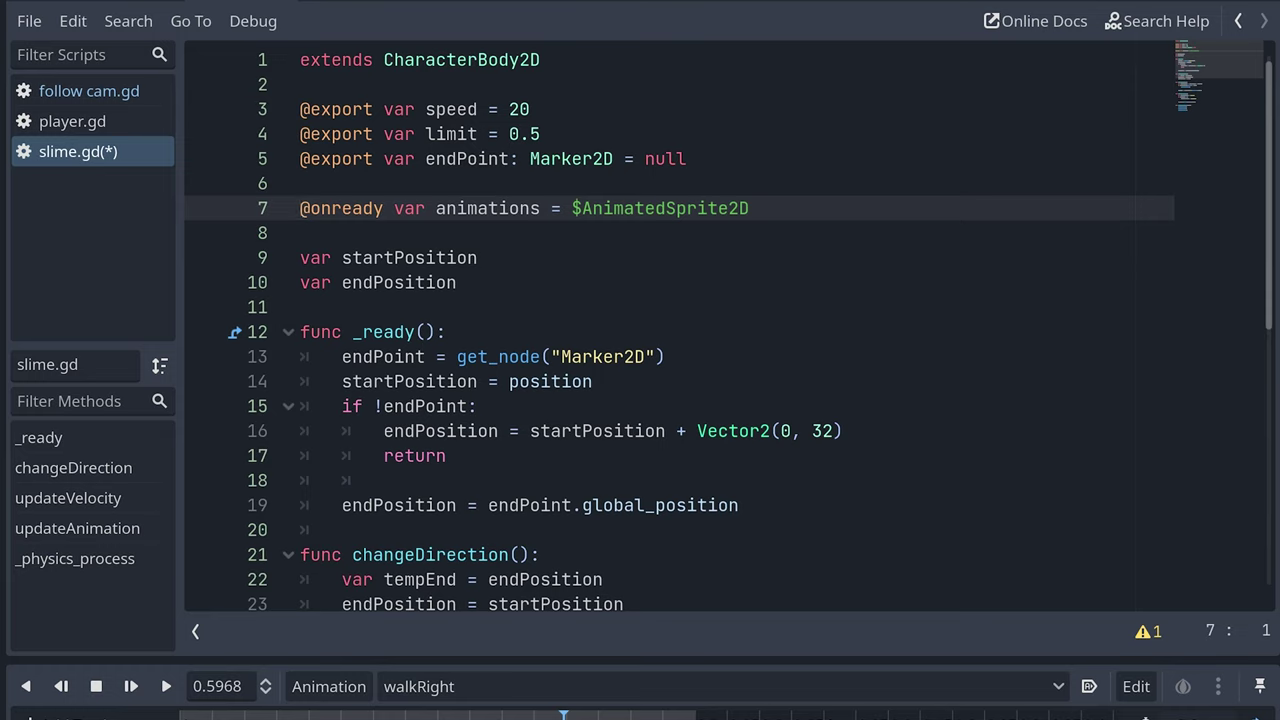
key(End)
key(shift+Left)
key(shift+Left)
key(shift+Left)
key(shift+Left)
key(shift+Left)
key(shift+Left)
key(shift+Left)
key(shift+Left)
key(shift+Left)
key(shift+Left)
key(shift+Left)
key(shift+Left)
key(shift+Left)
key(shift+Left)
key(shift+Left)
key(BackSpace)
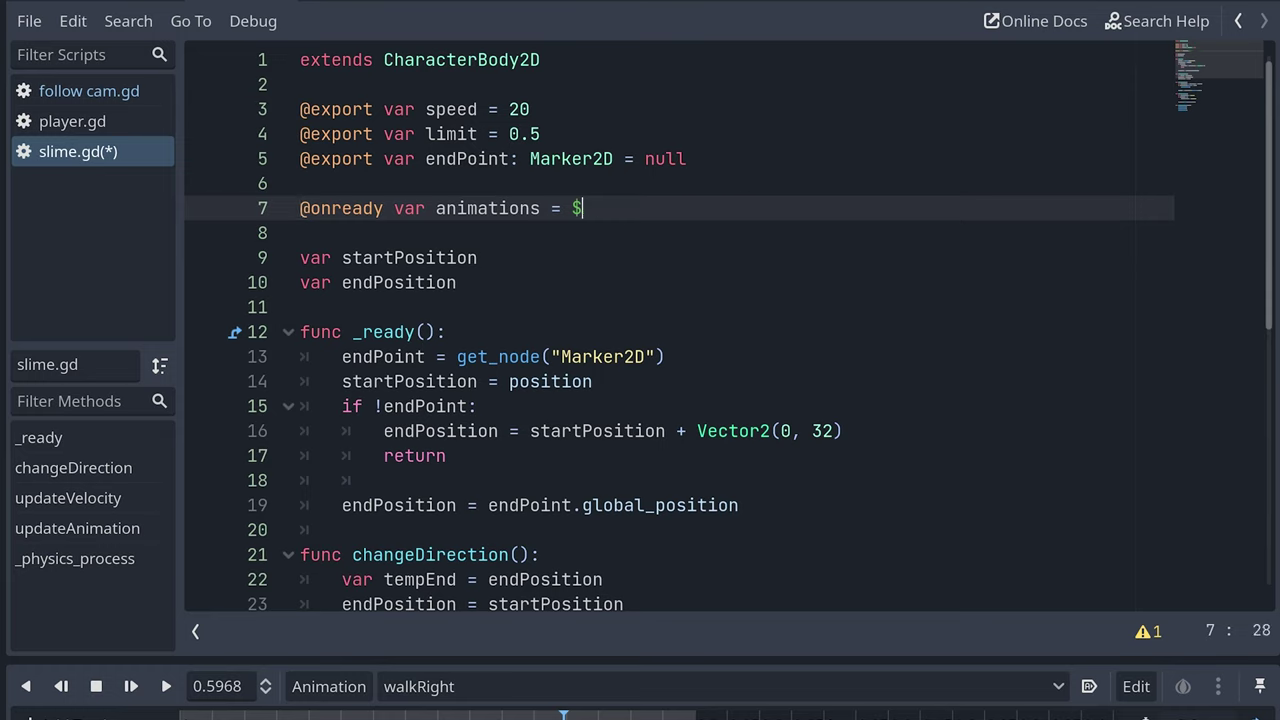
text(Animat)
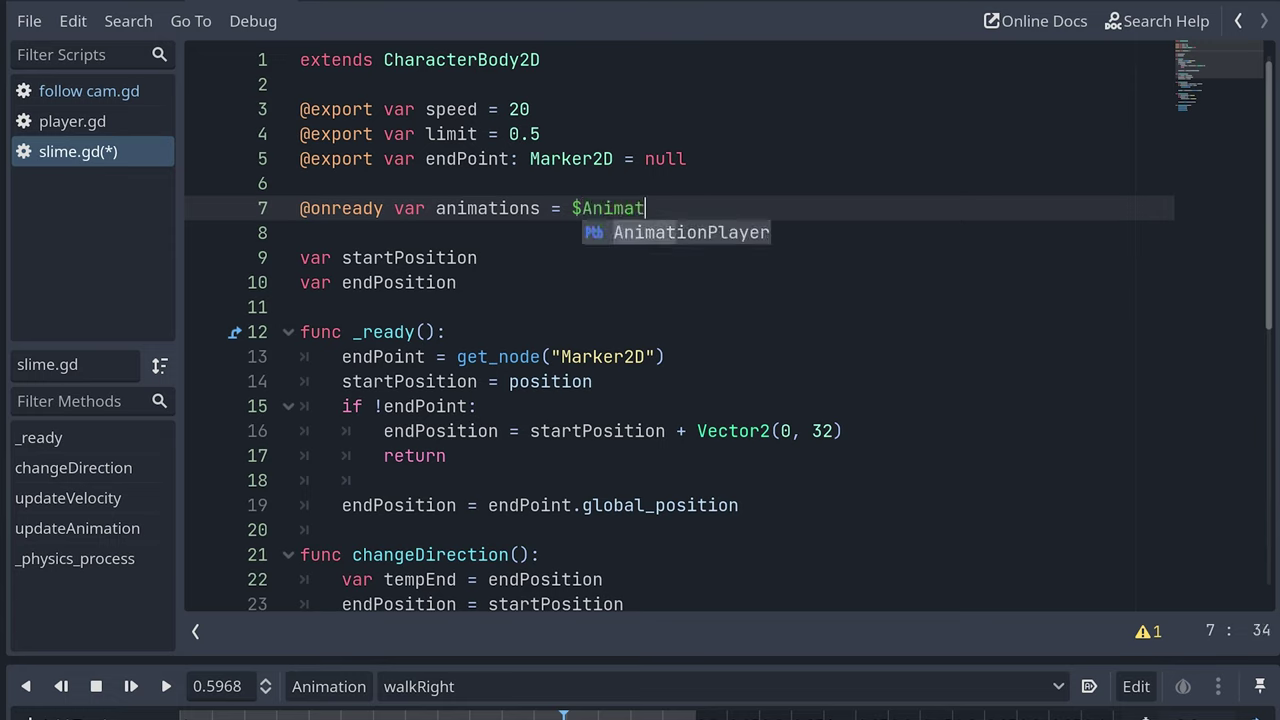
text(ionPlayer)
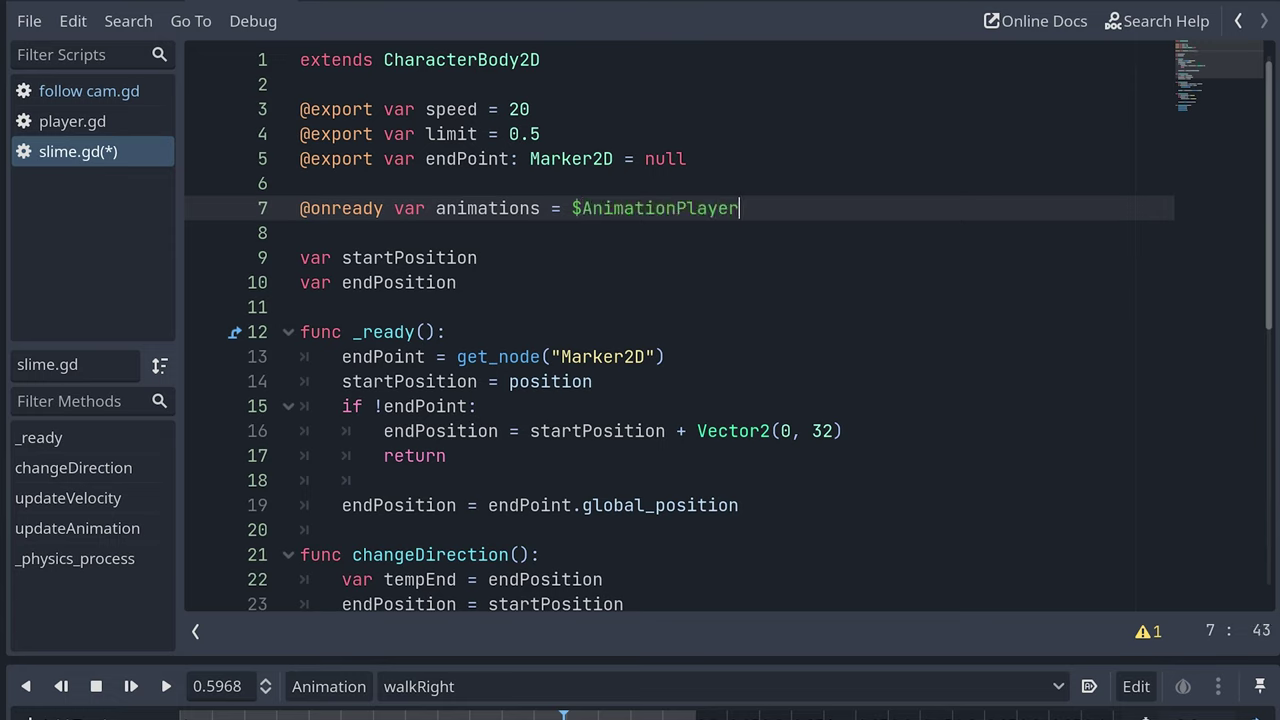
key(Return)
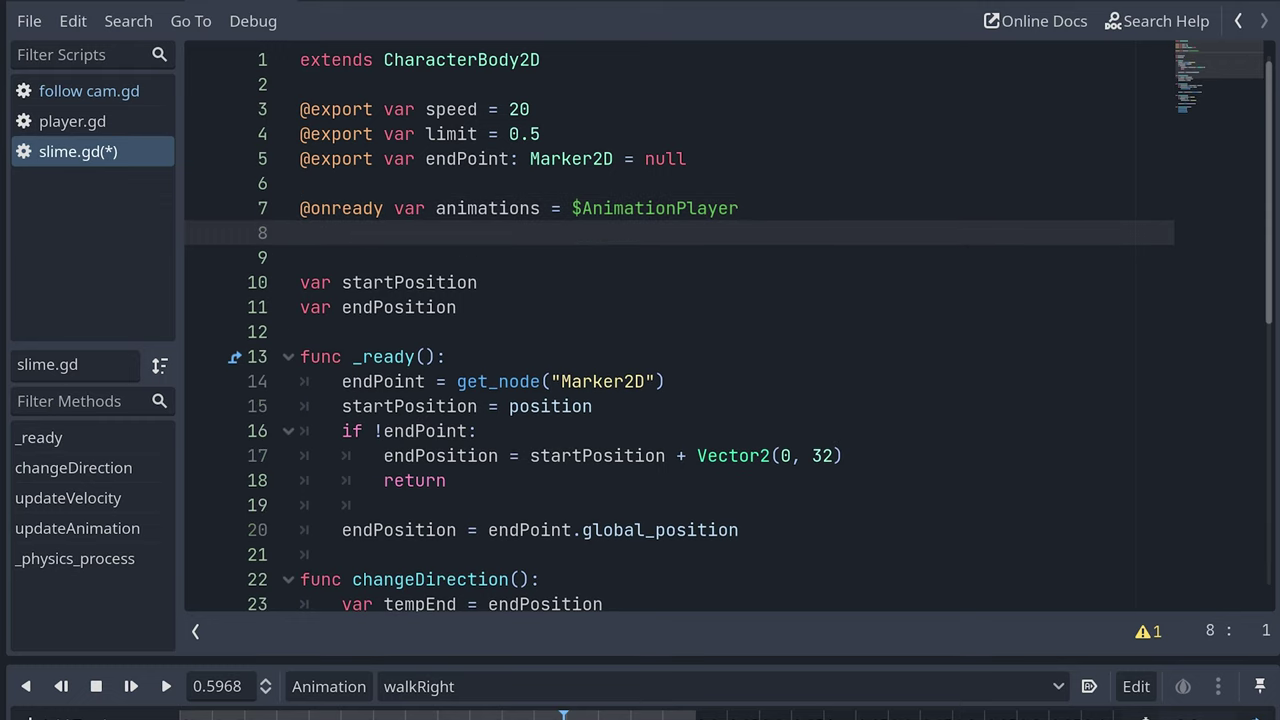
key(BackSpace)
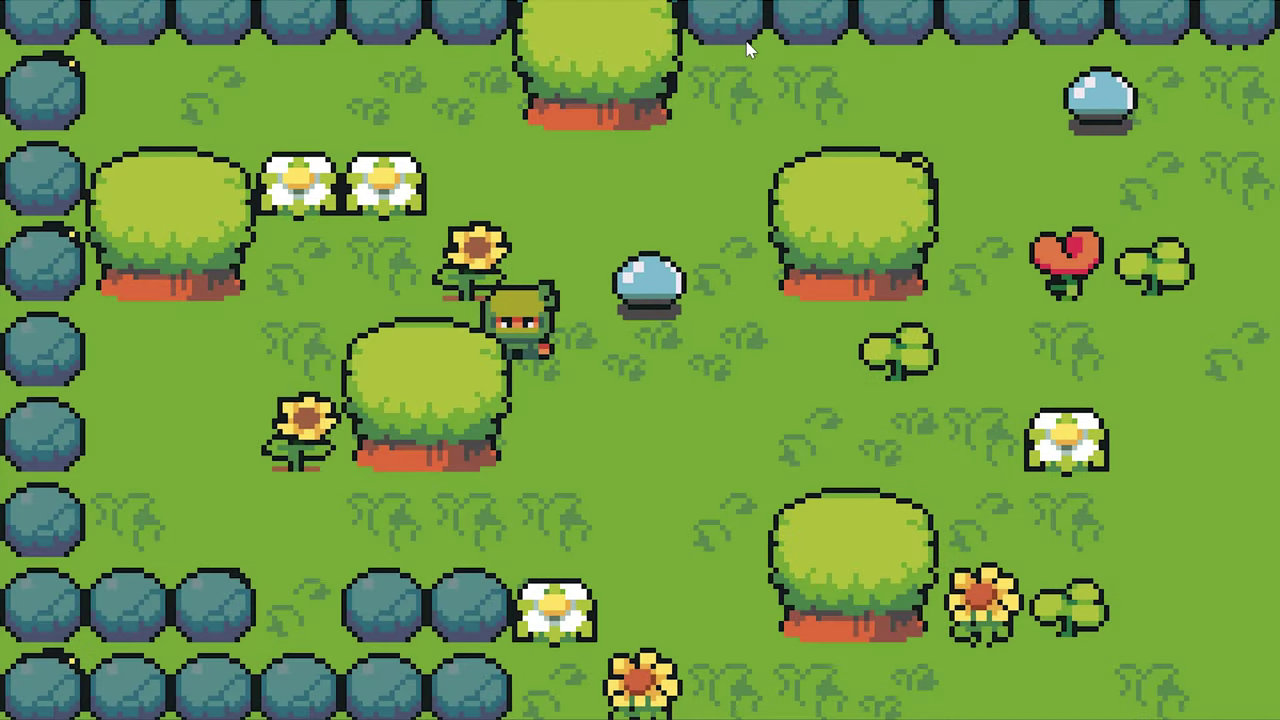
Step: Walk the player around the running game past the slimes to test their walk animations and contact
key(Right)
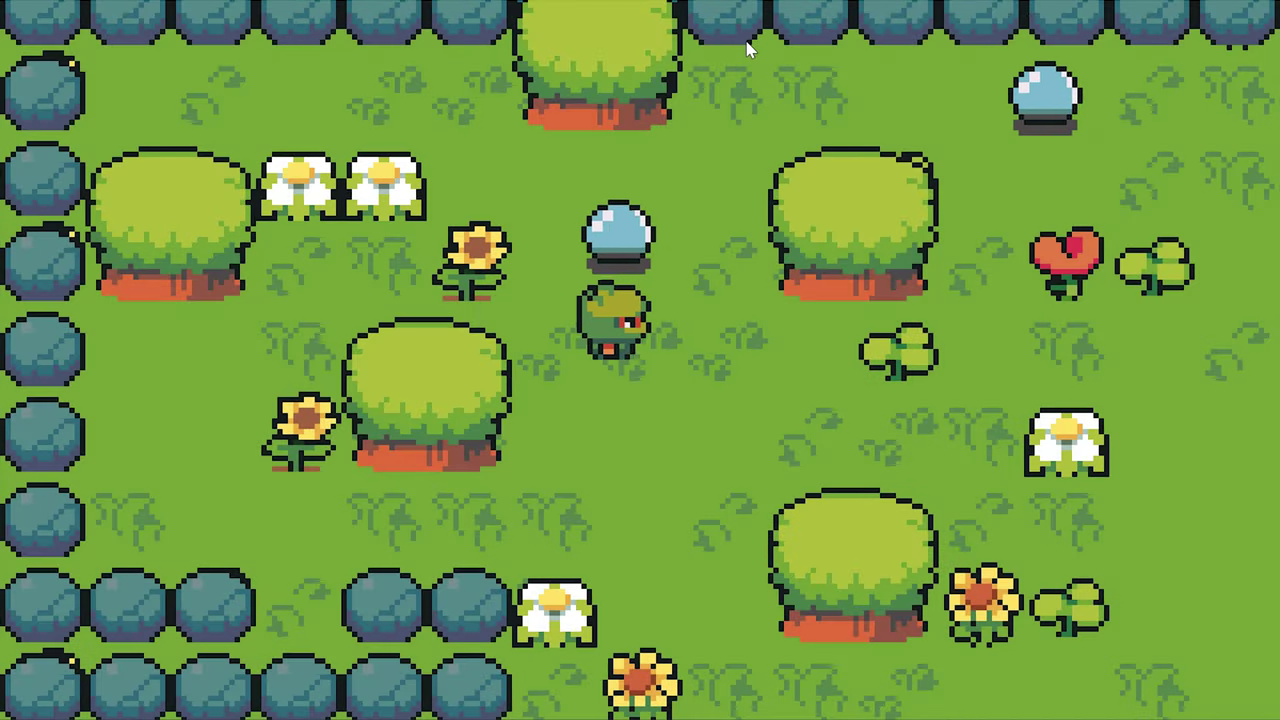
key(Up)
key(Right)
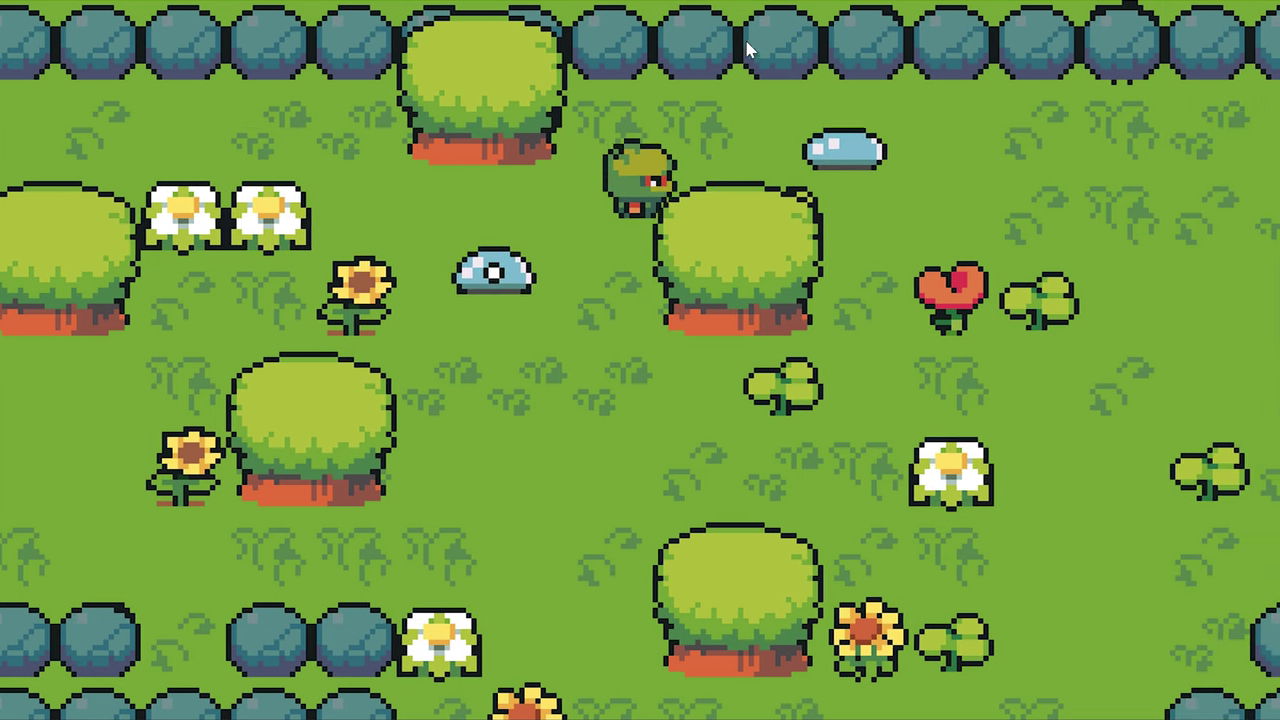
key(Up)
key(Right)
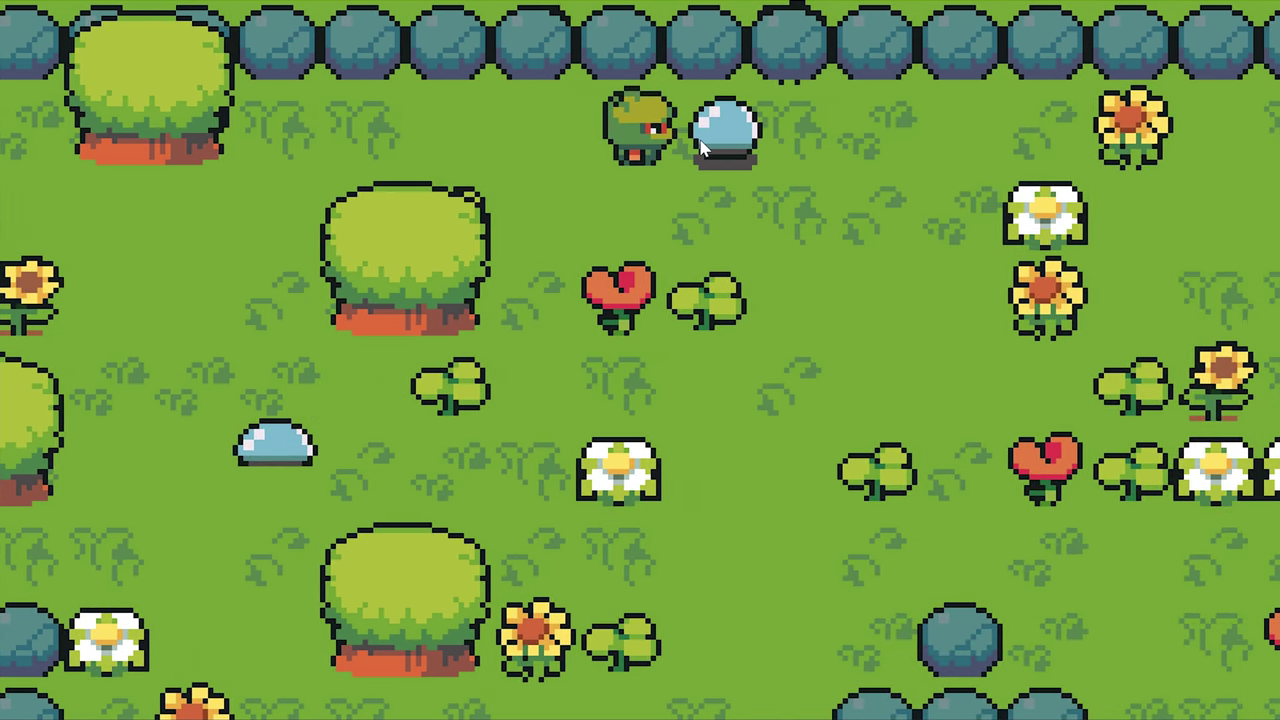
key(Right)
key(Down)
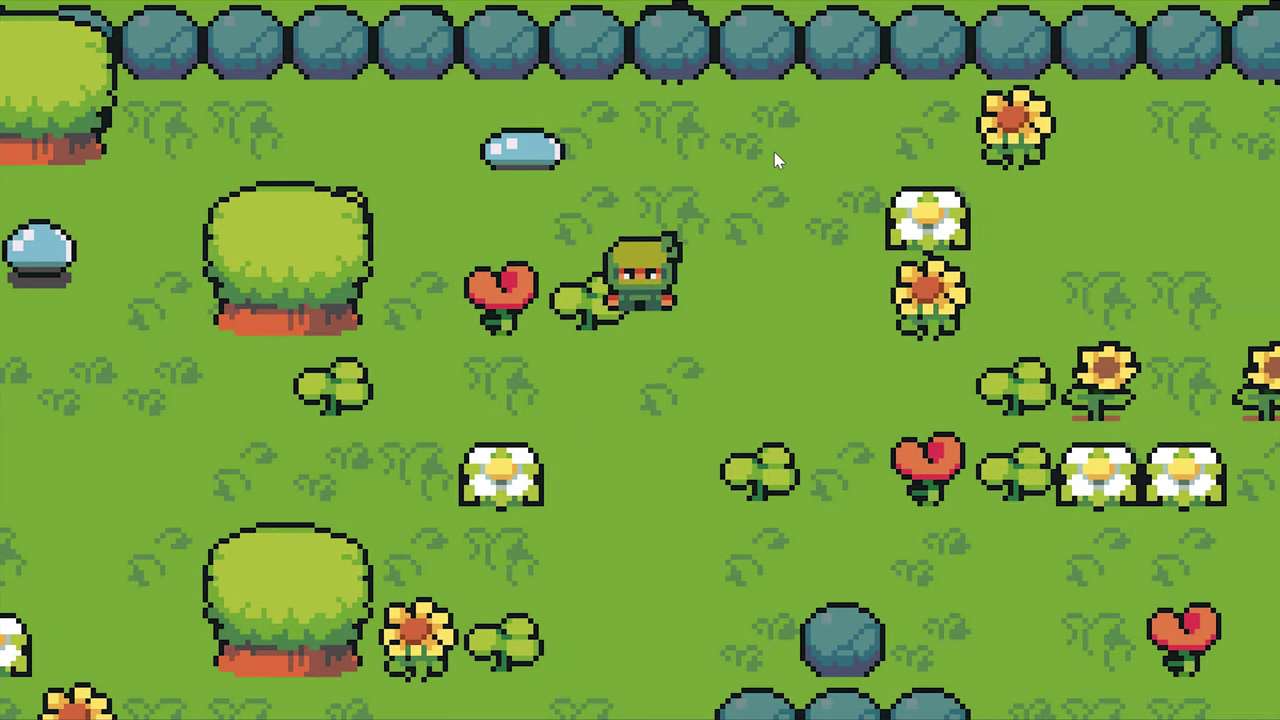
key(Down)
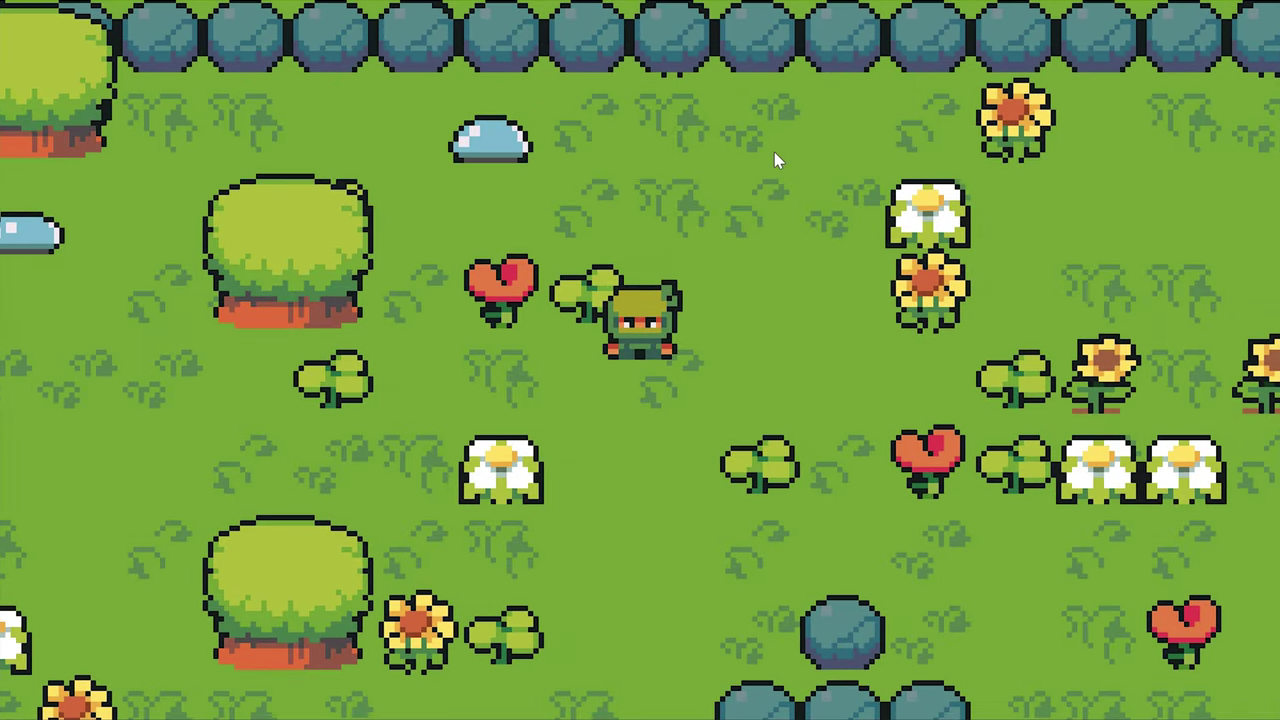
key(Down)
key(Left)
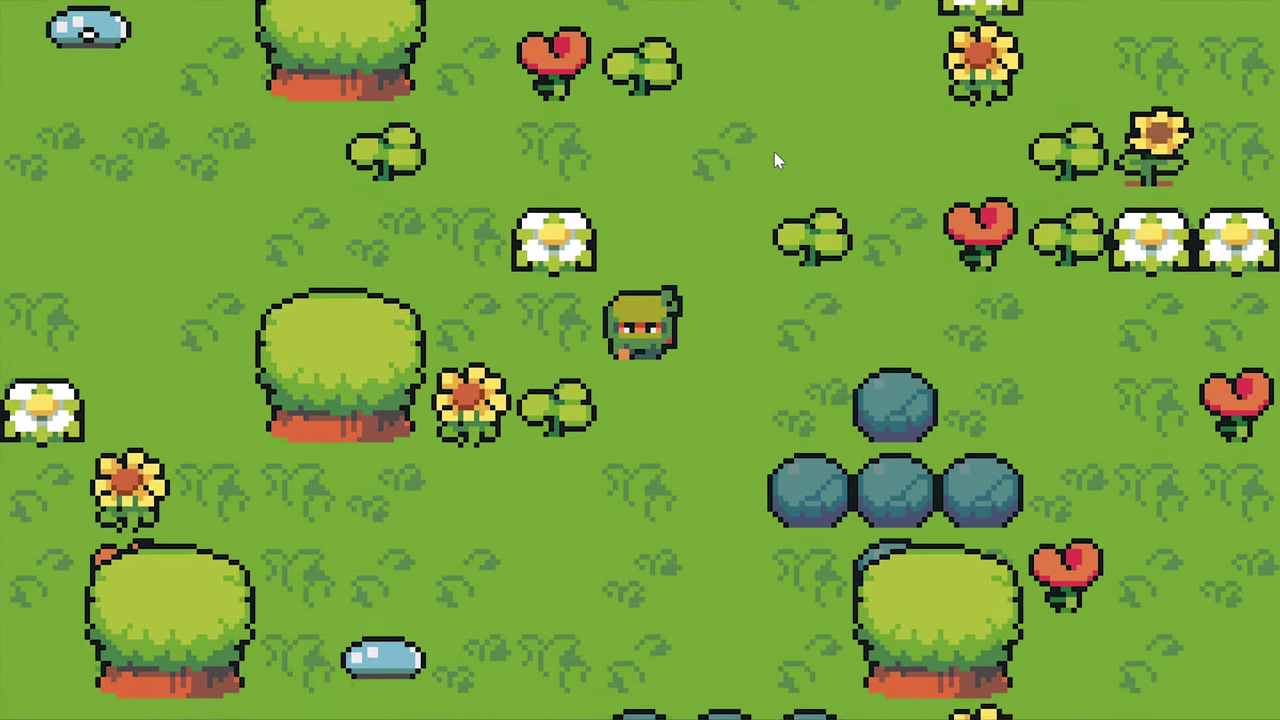
Step: Walk the player up and to the left among the upper slimes to check which way they face while moving
key(Up)
key(Left)
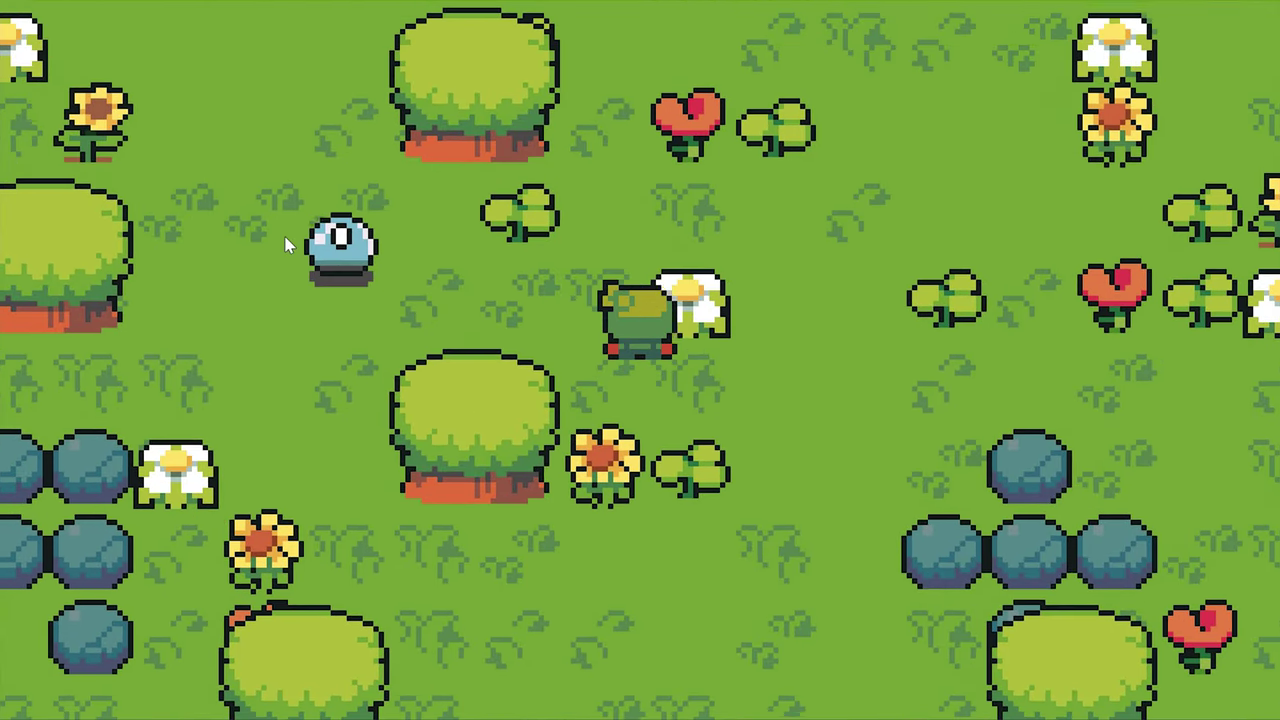
key(Up)
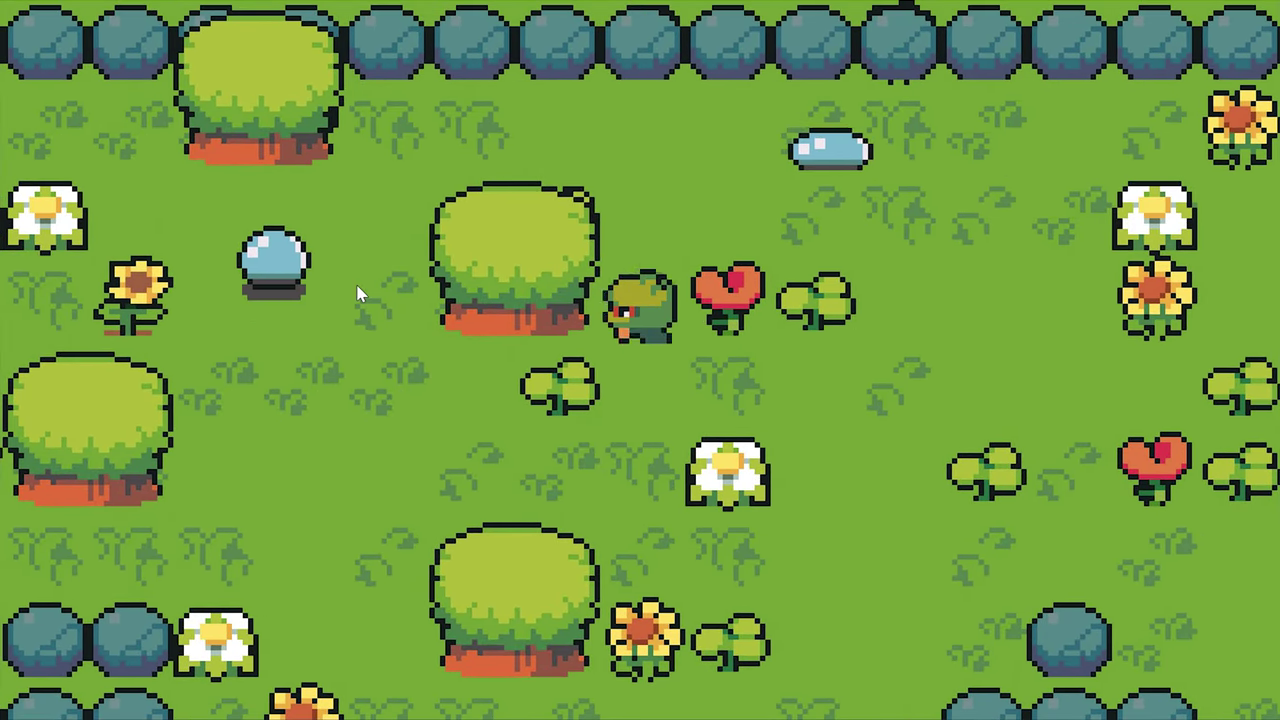
key(Up)
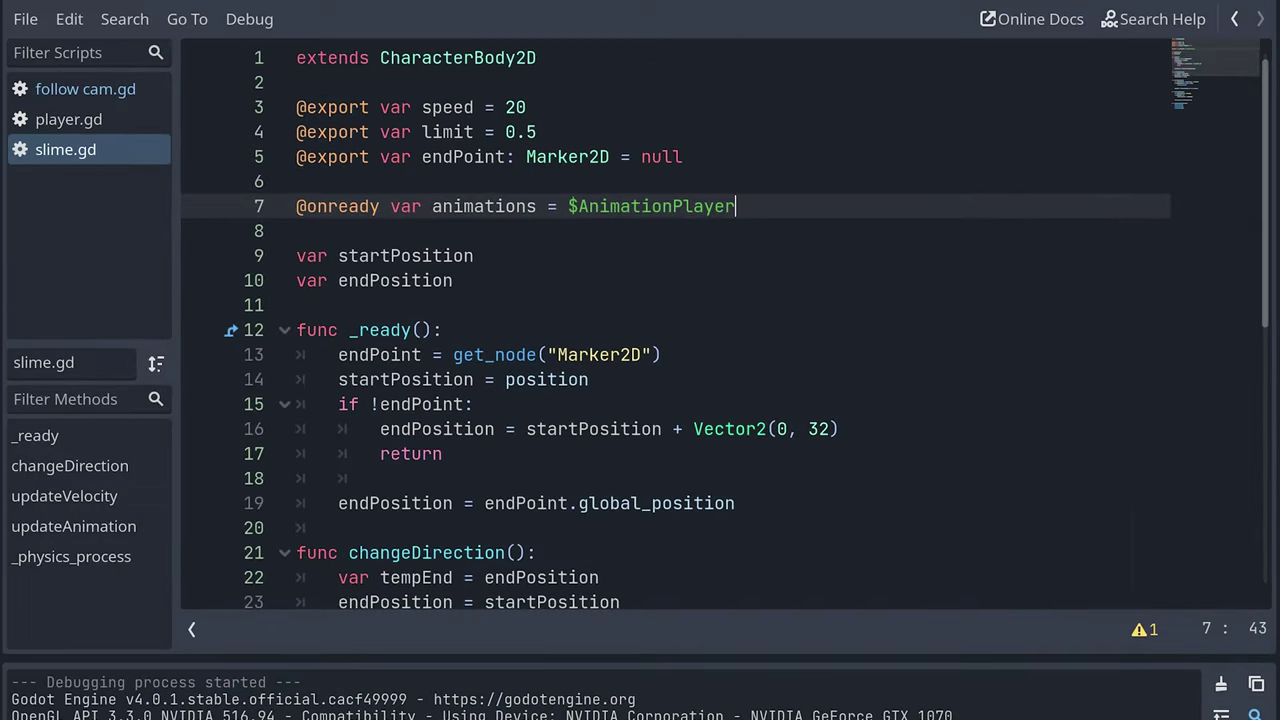
Step: Replace the updateAnimation function in slime.gd with a copy of the updateAnimation function from player.gd
scroll(680, 330, down, 4)
scroll(680, 330, down, 3)
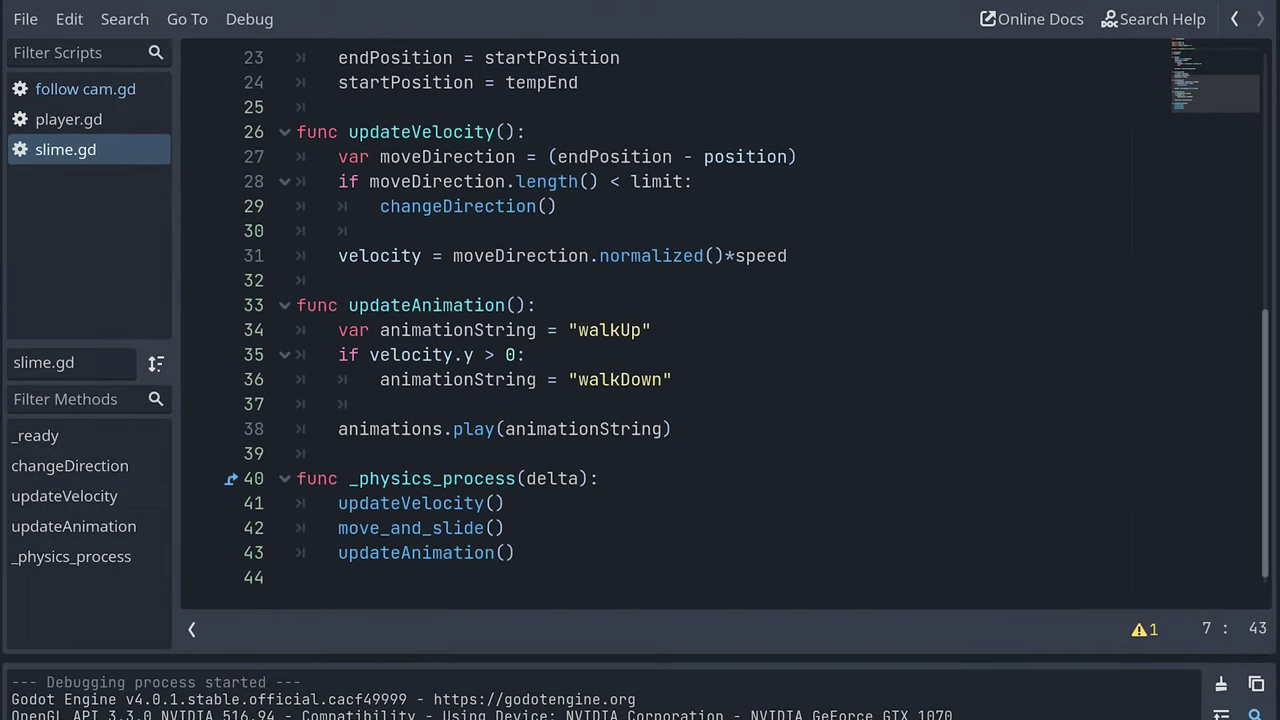
click(108, 120)
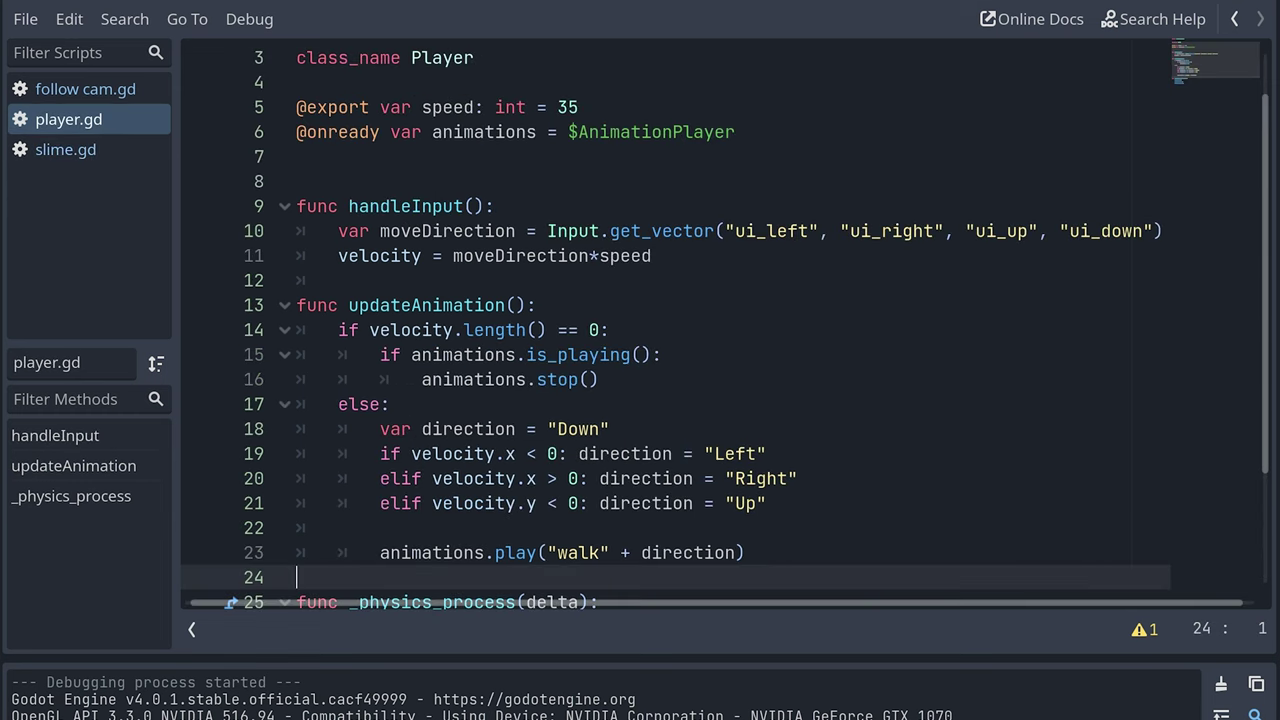
scroll(680, 330, down, 1)
drag(748, 478, 293, 231)
key(ctrl+c)
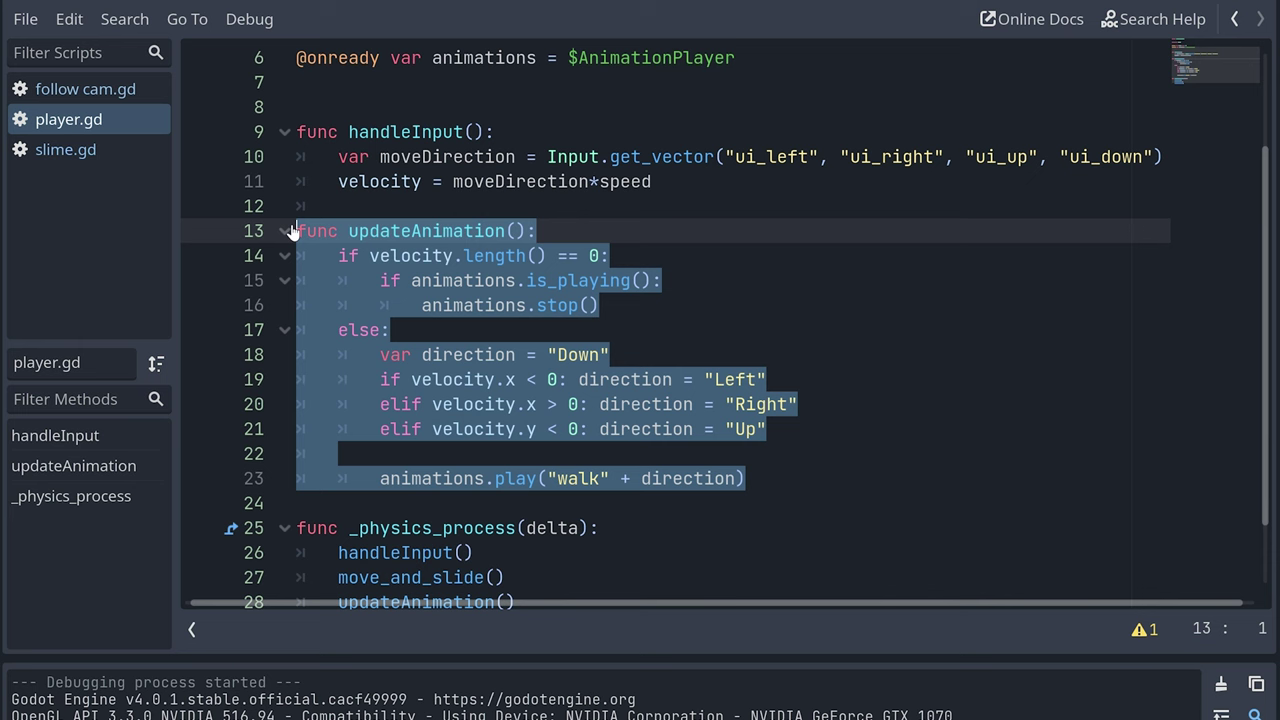
click(87, 150)
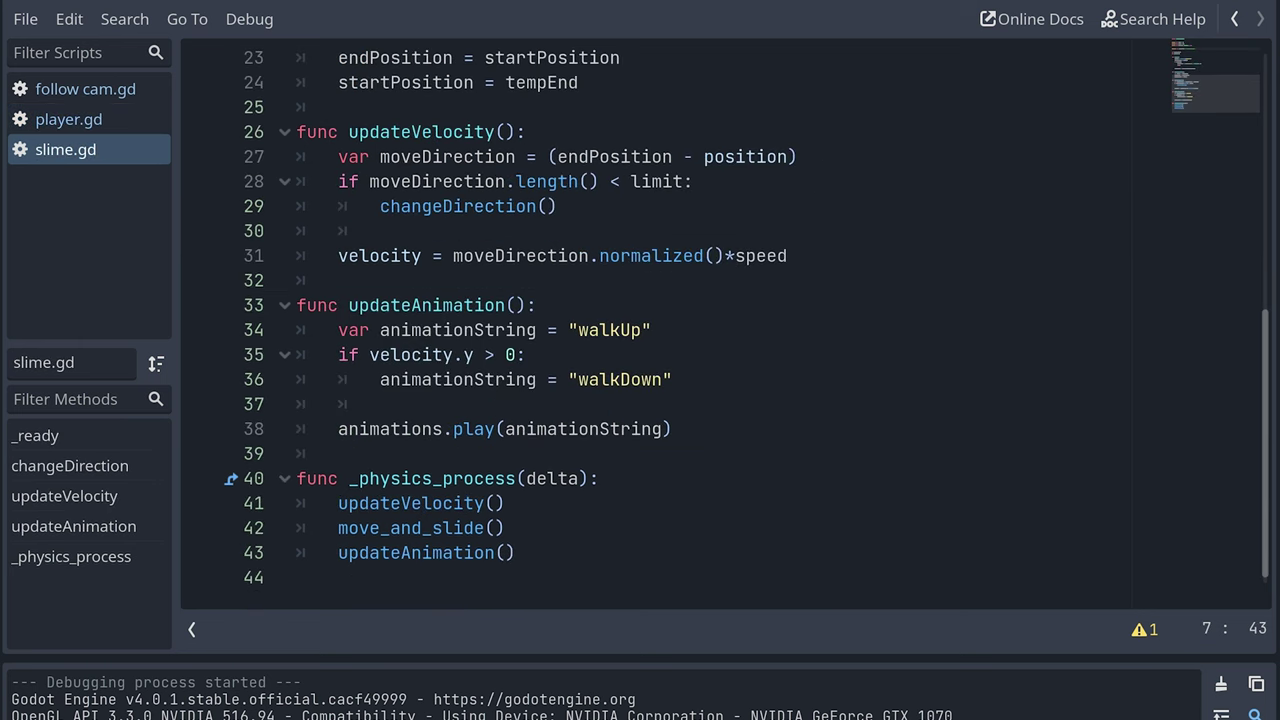
drag(672, 428, 245, 306)
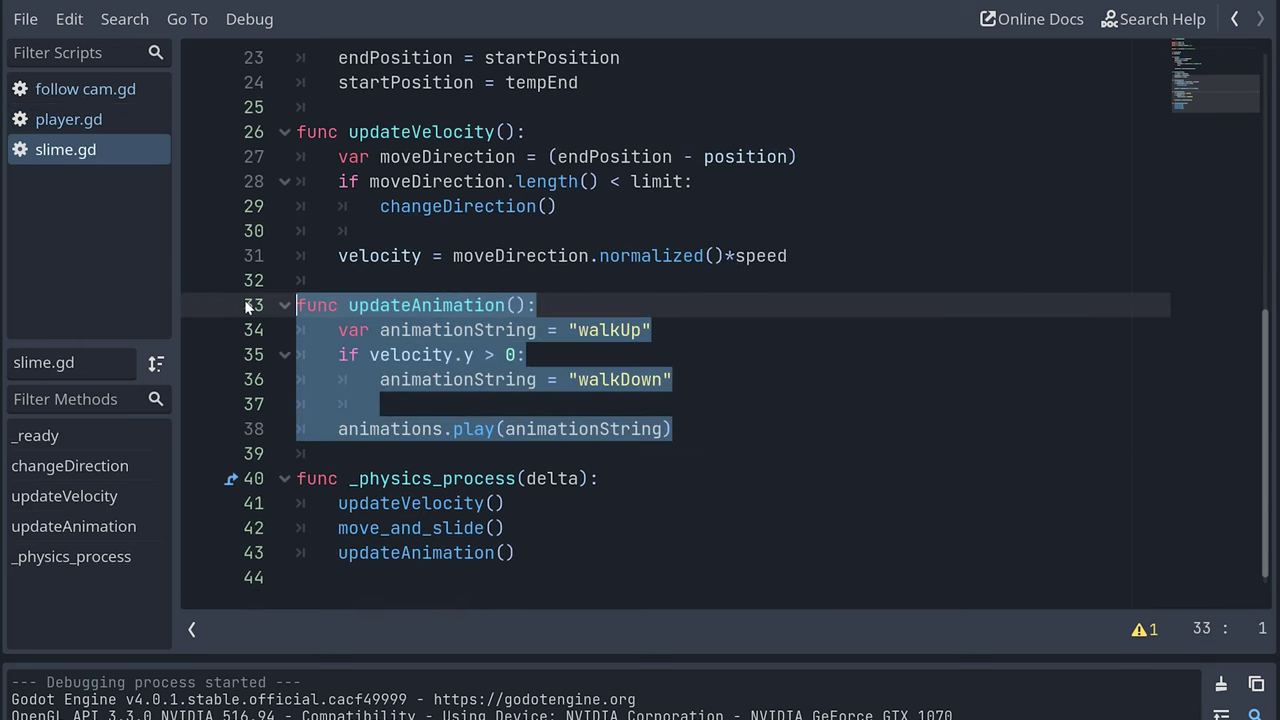
key(ctrl+v)
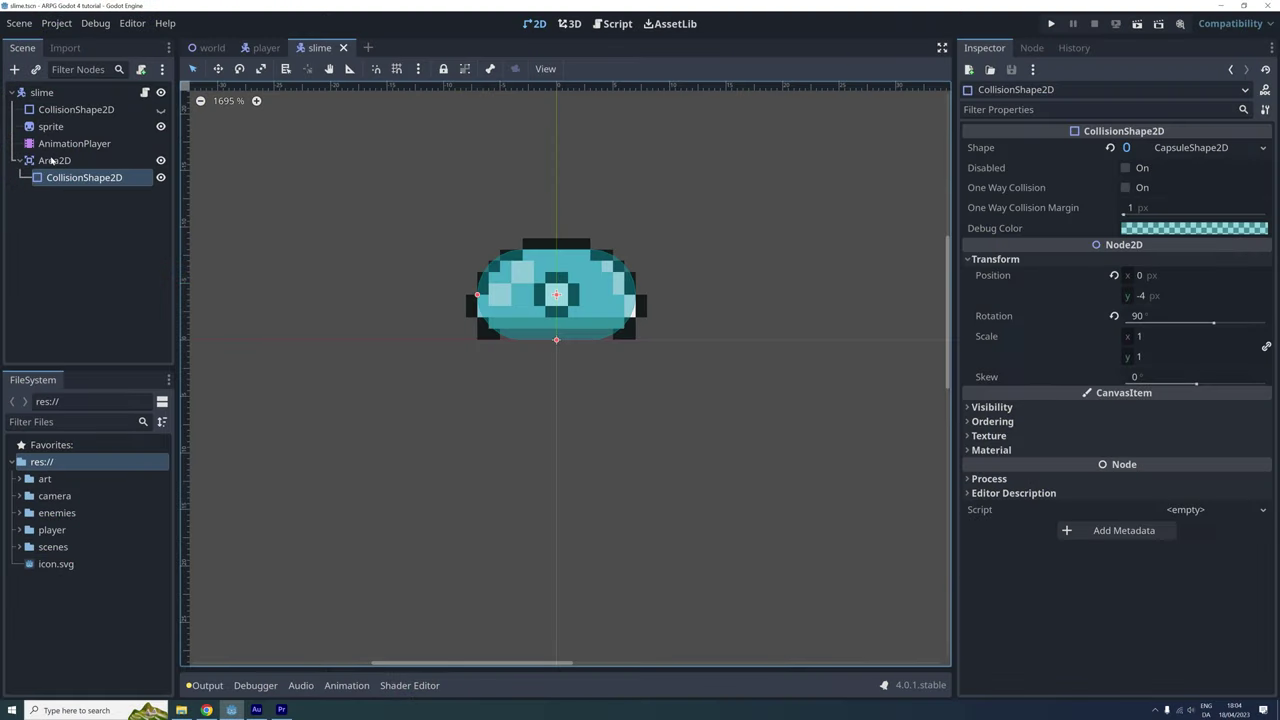
Step: Rename the slime's Area2D node to hitBox and save the scene
right_click(52, 160)
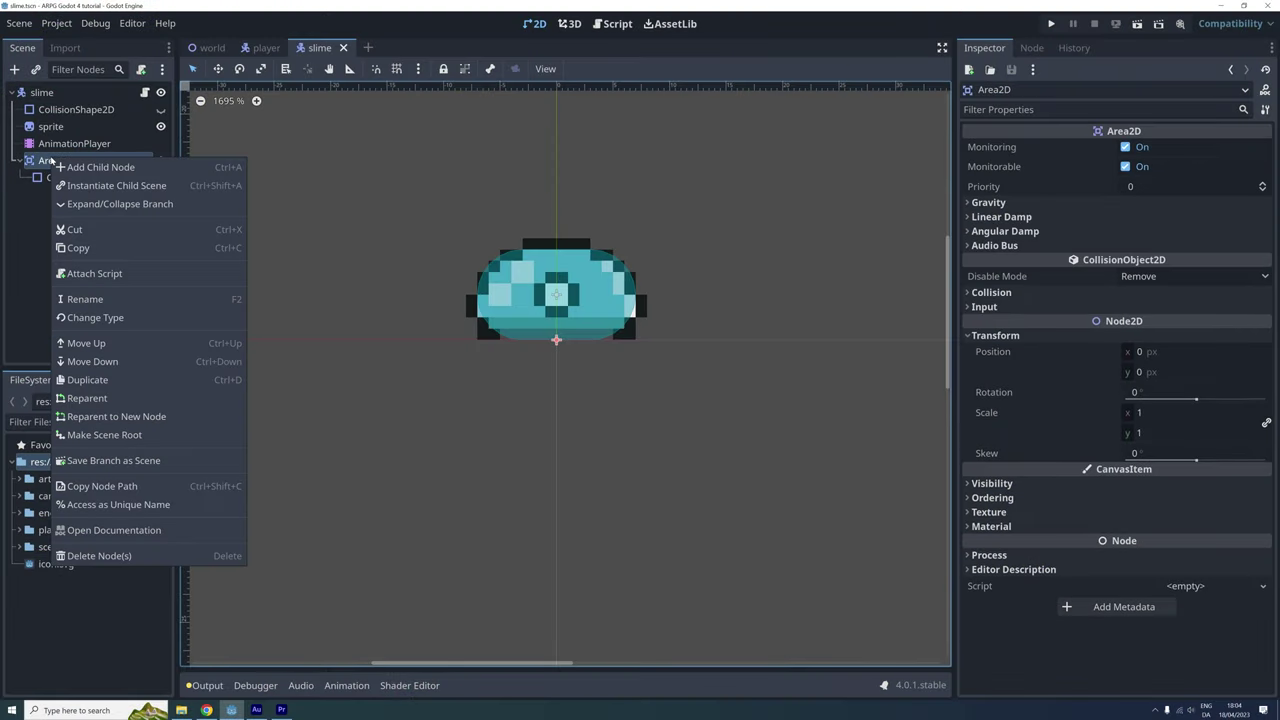
click(79, 294)
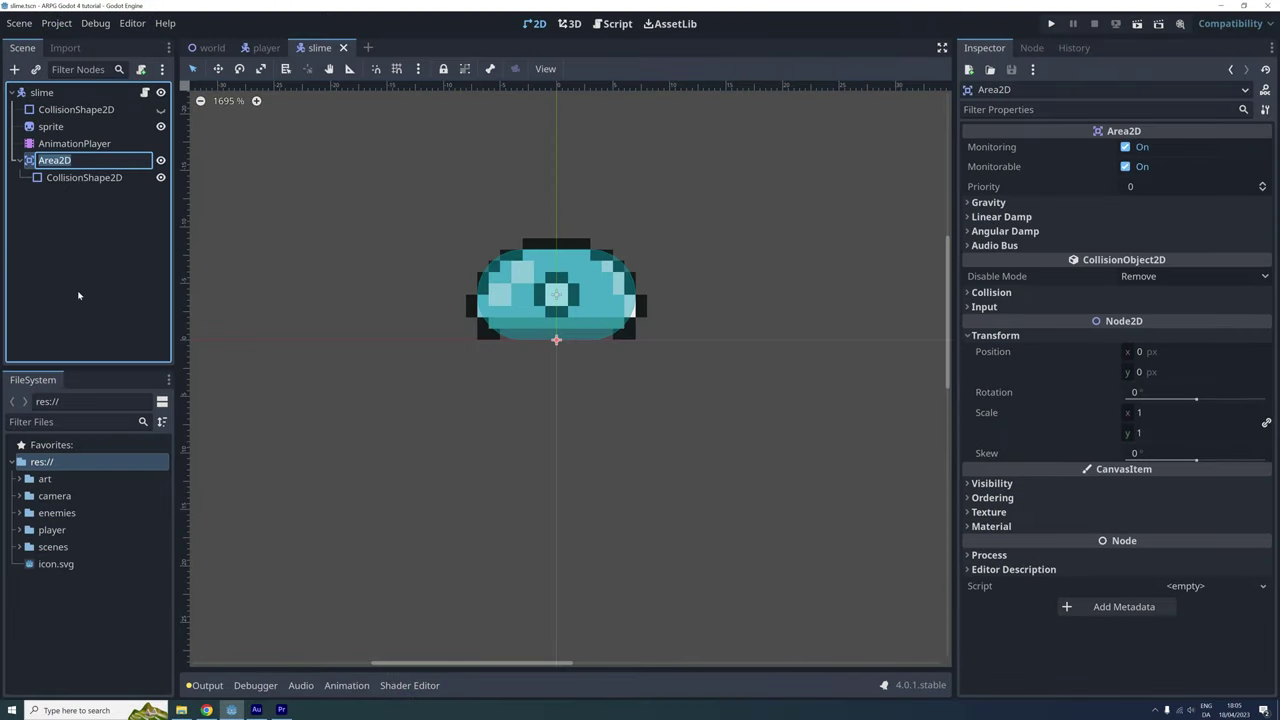
text(hitBox)
key(Return)
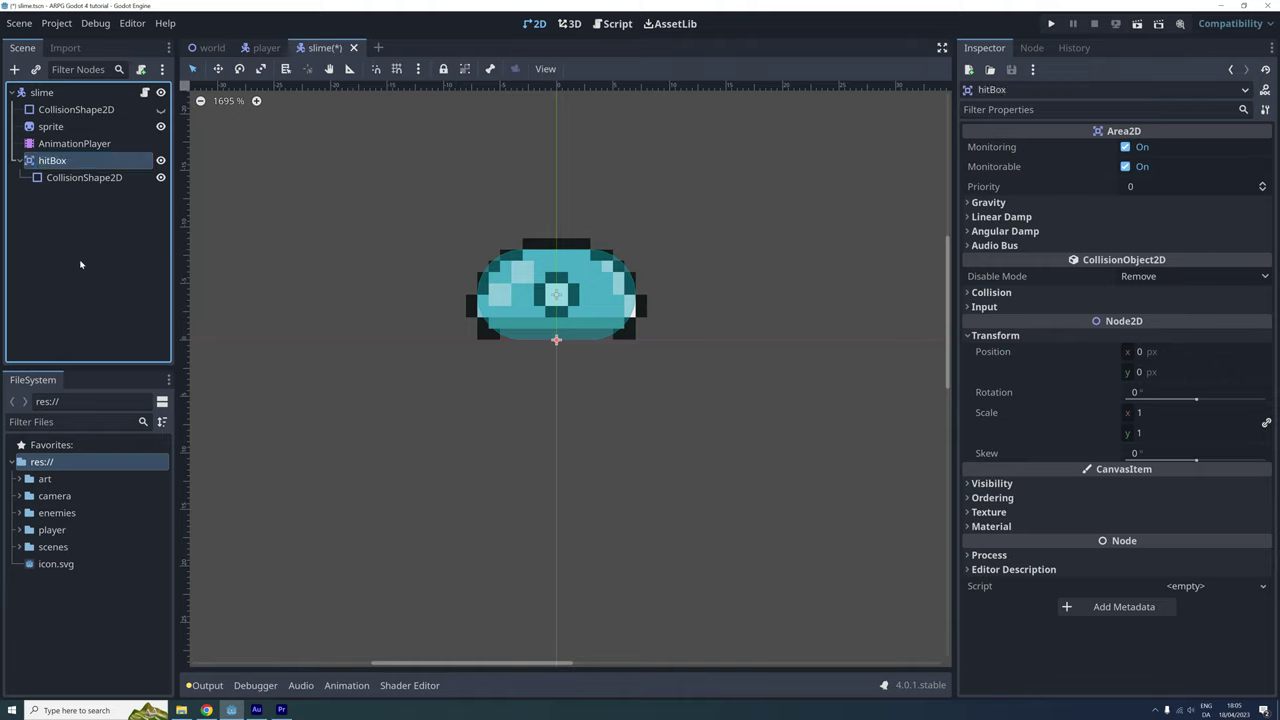
key(ctrl+s)
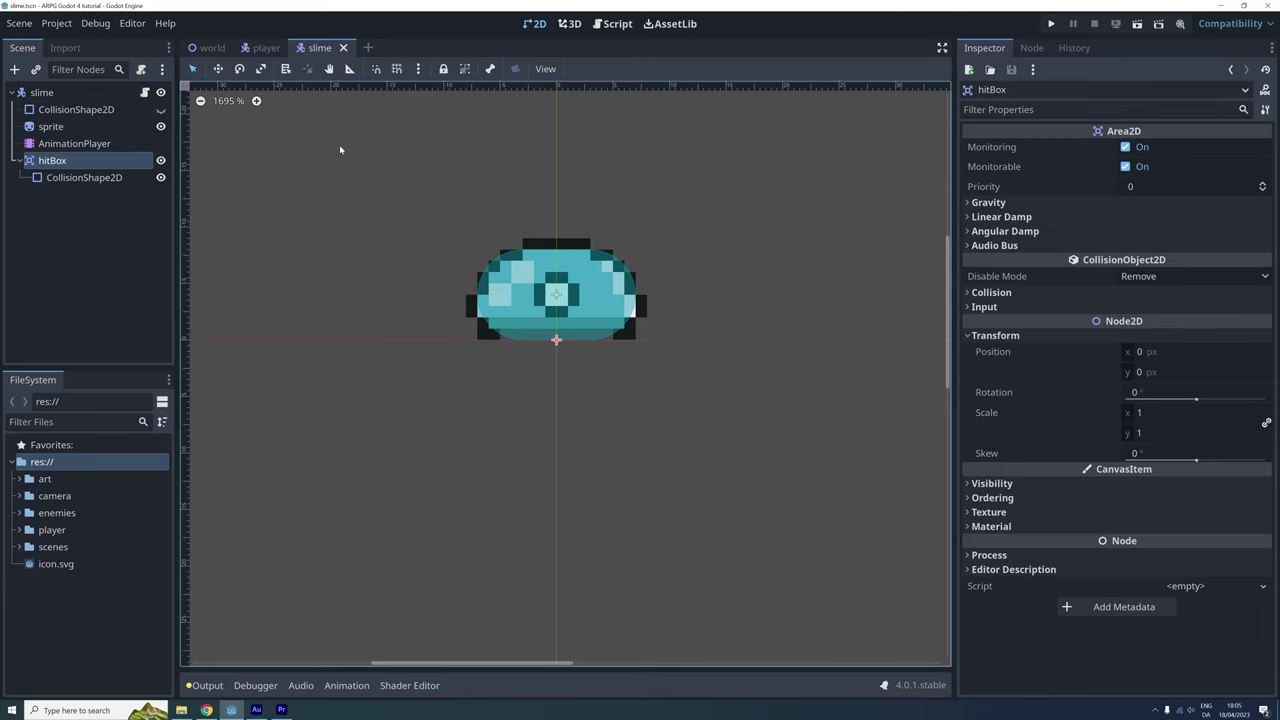
Step: In the player scene, connect hurtBox's area_entered signal to the Player script with the receiver method _on_hurt_box_area_entered
click(263, 49)
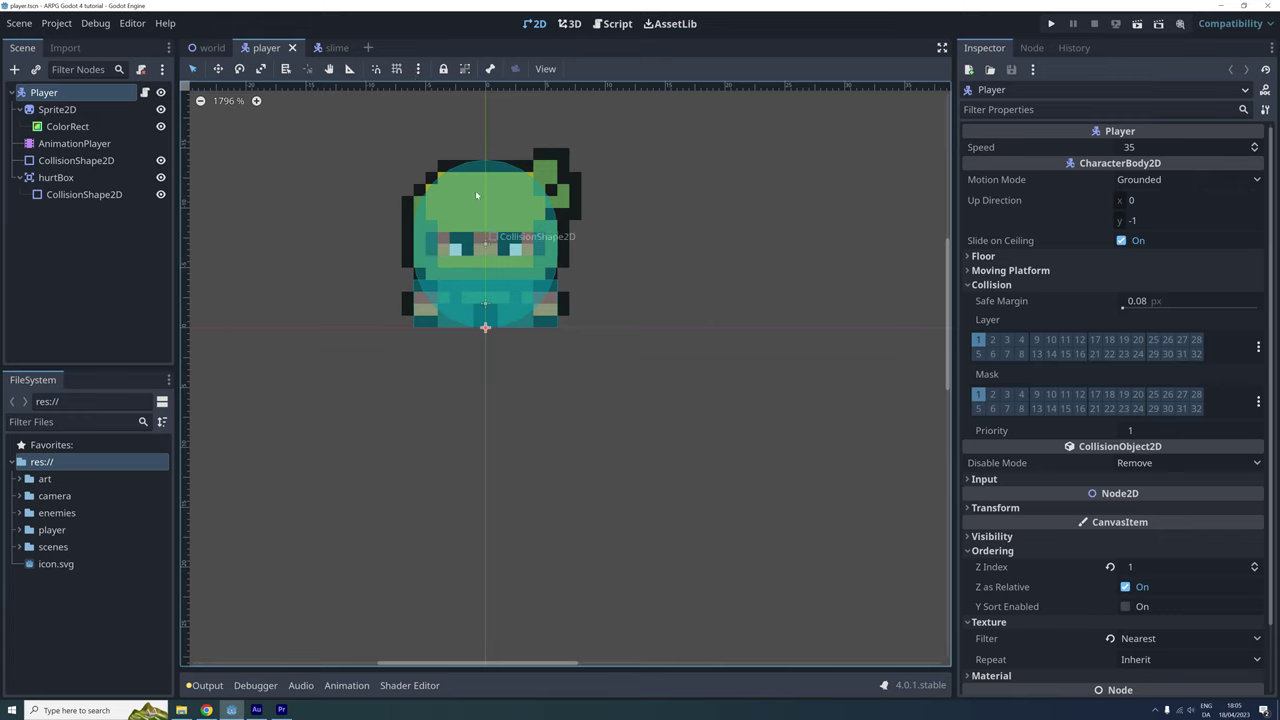
click(56, 178)
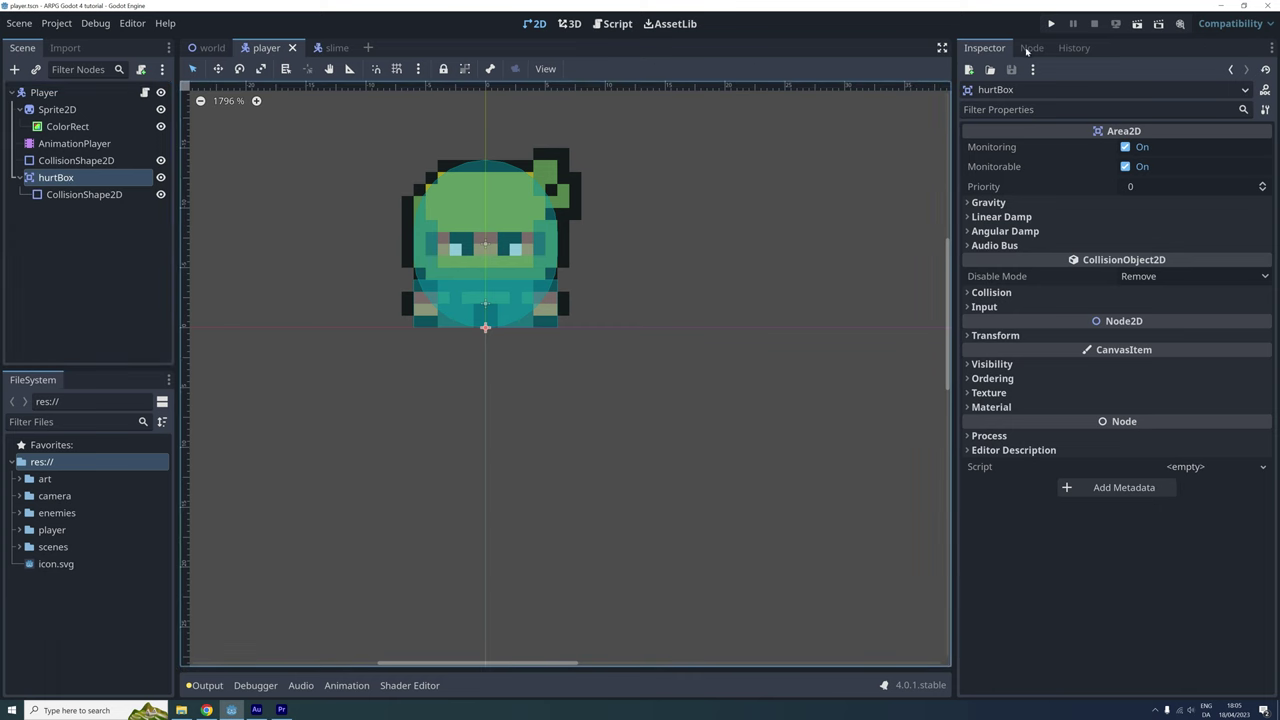
click(1030, 48)
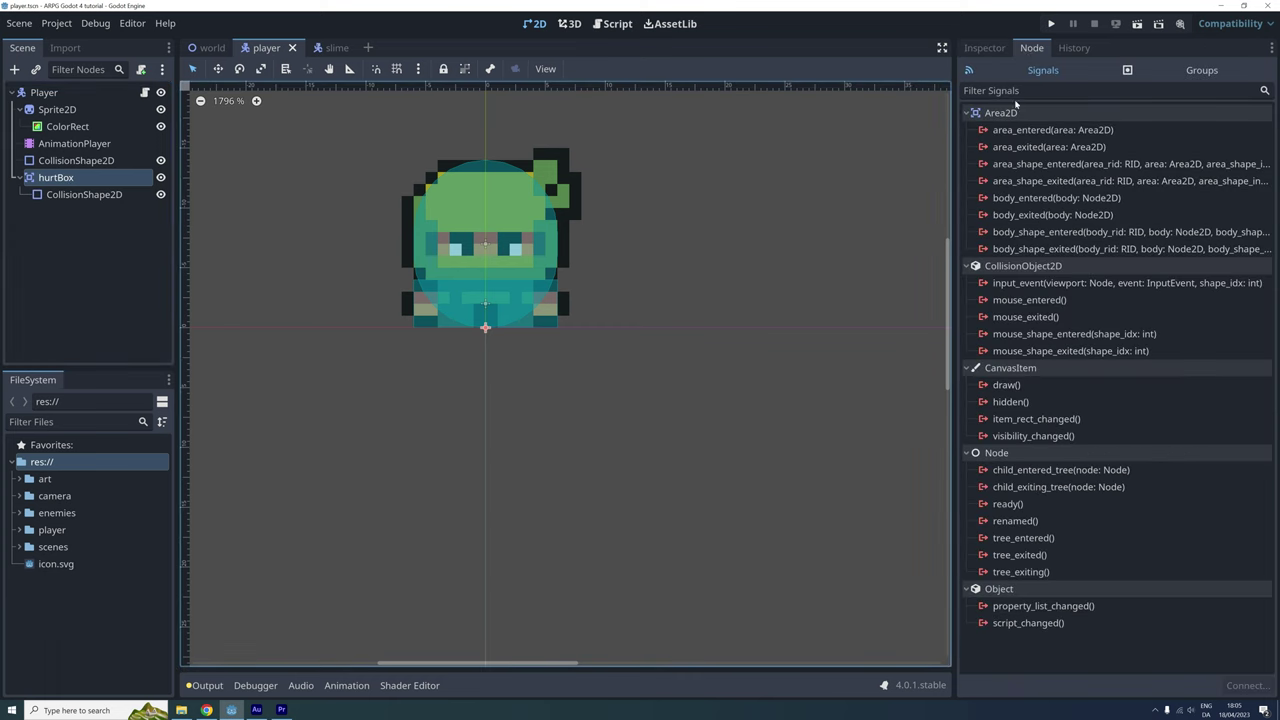
click(1013, 134)
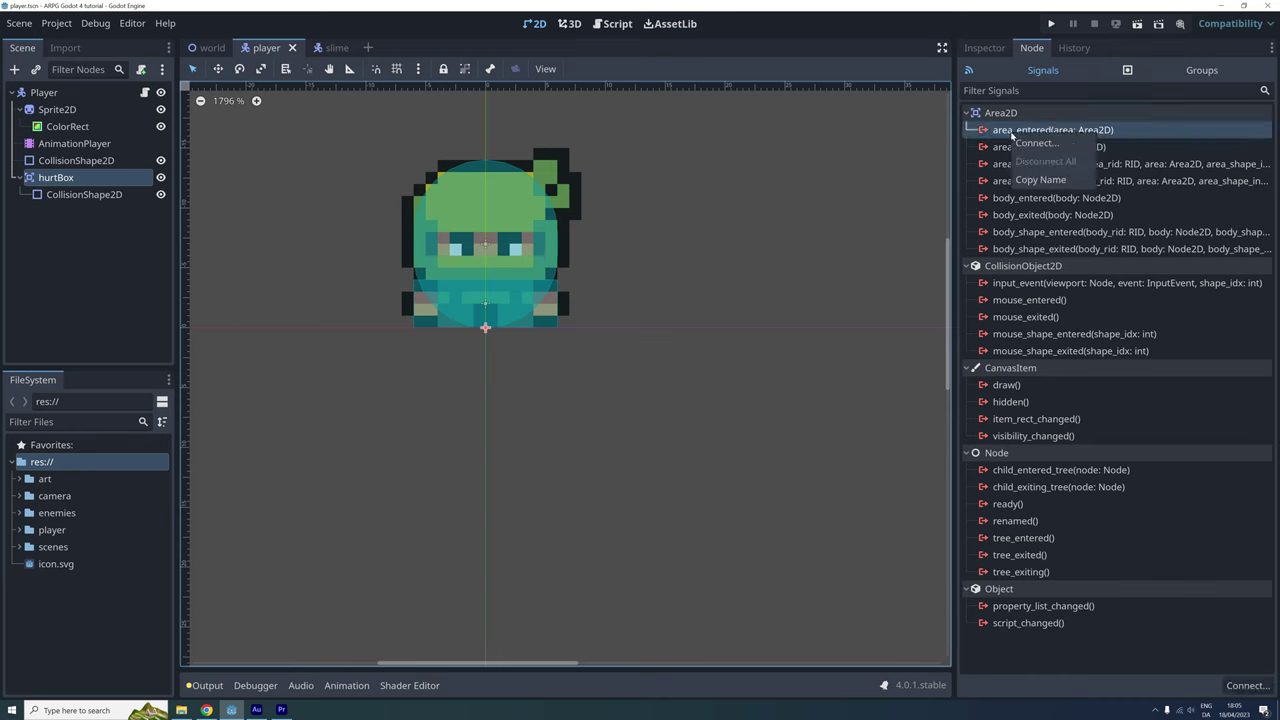
double_click(1014, 134)
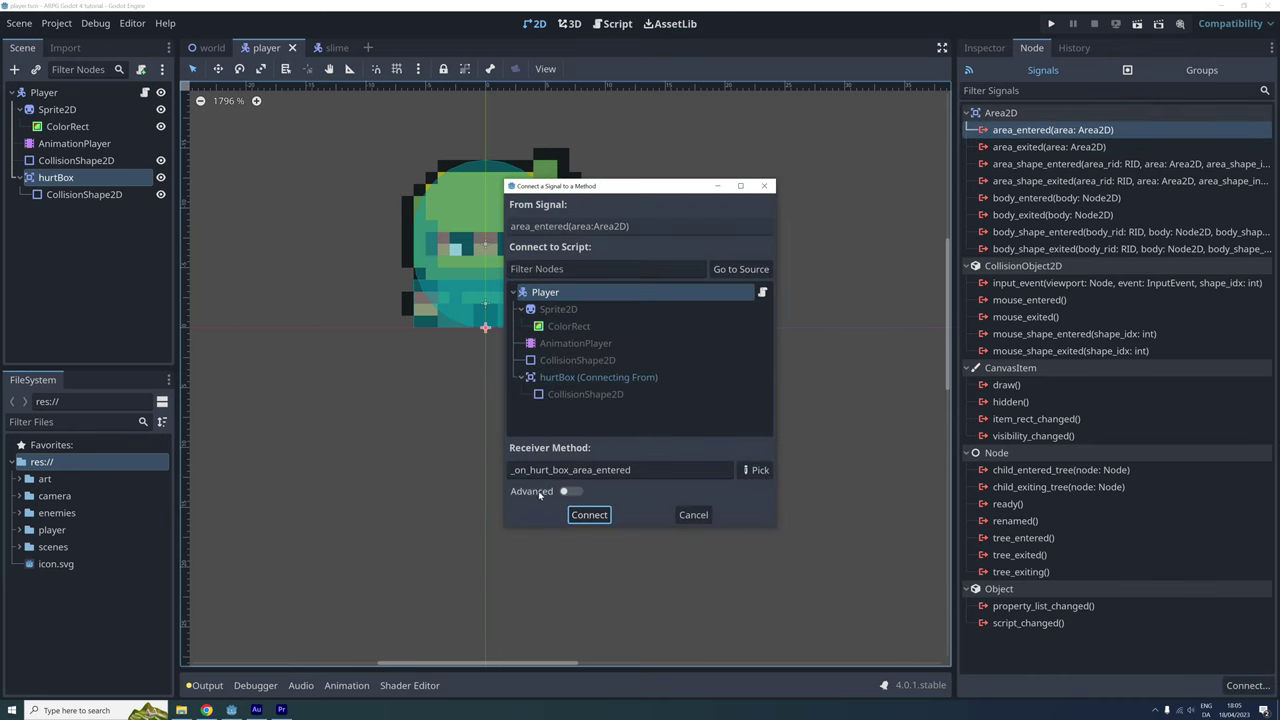
click(589, 515)
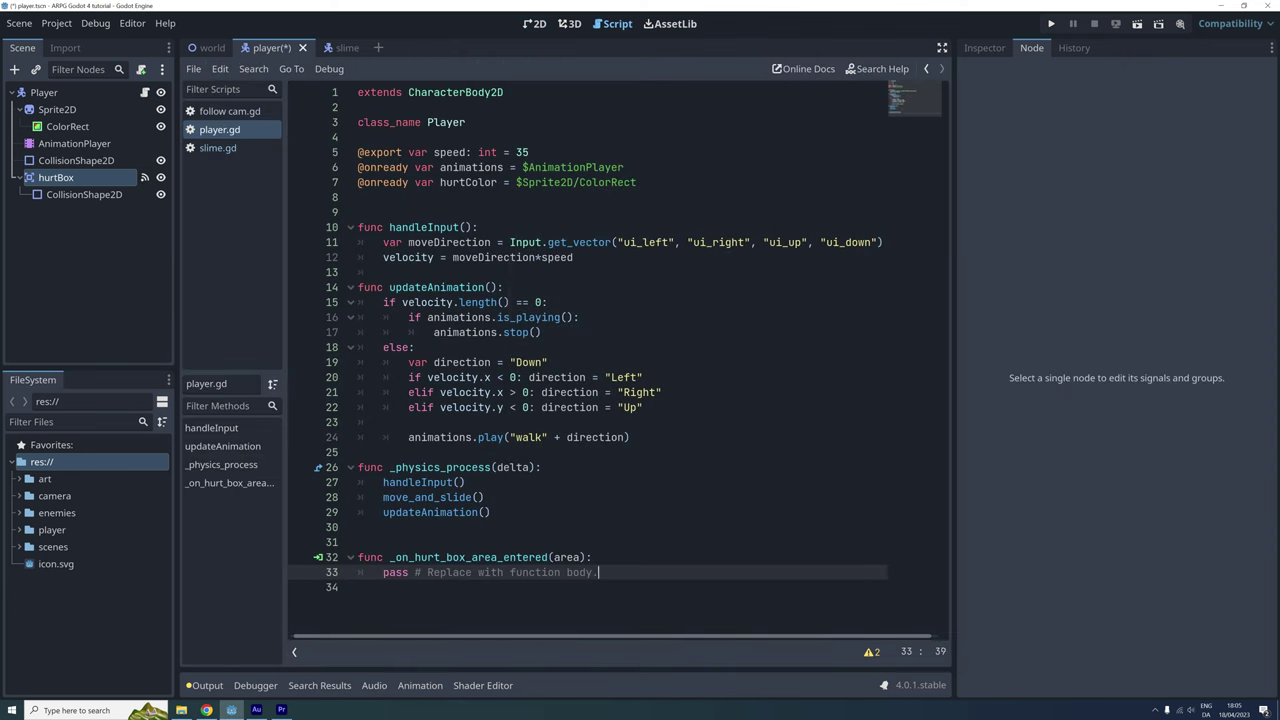
Step: Replace the placeholder body of _on_hurt_box_area_entered with the condition if area.name == "hitBox": and save
key(shift+Home)
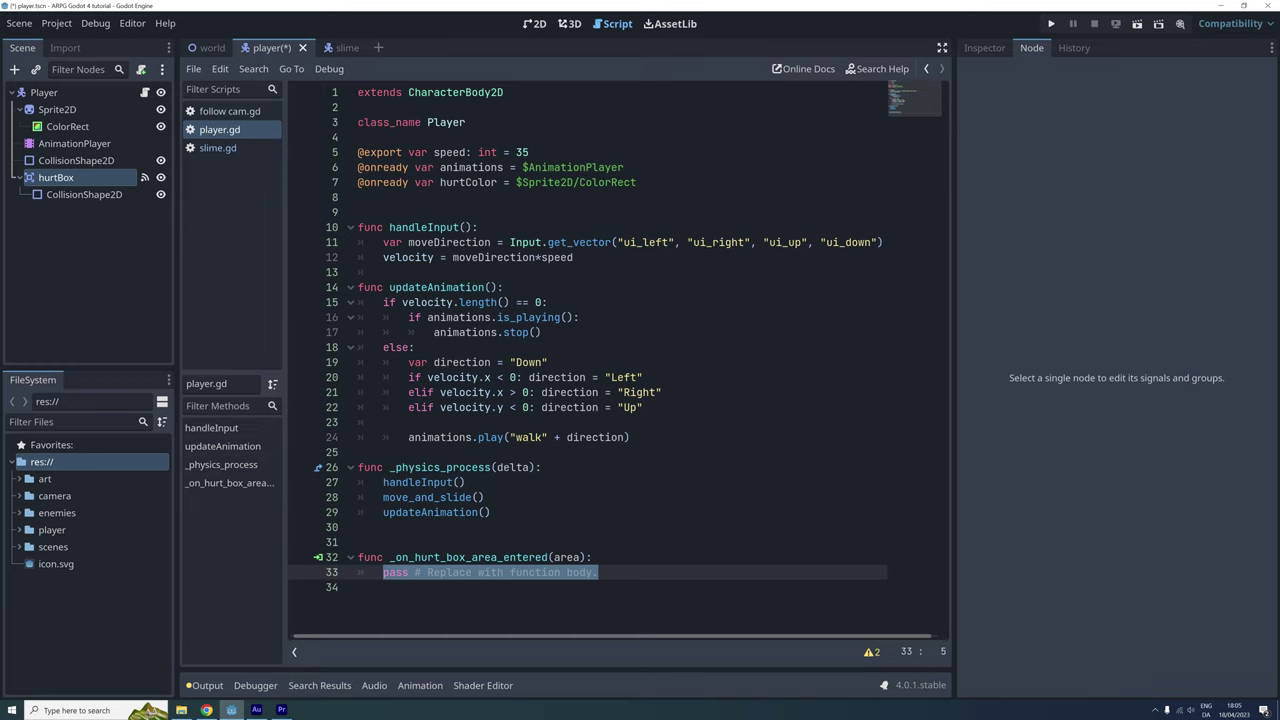
text(if area)
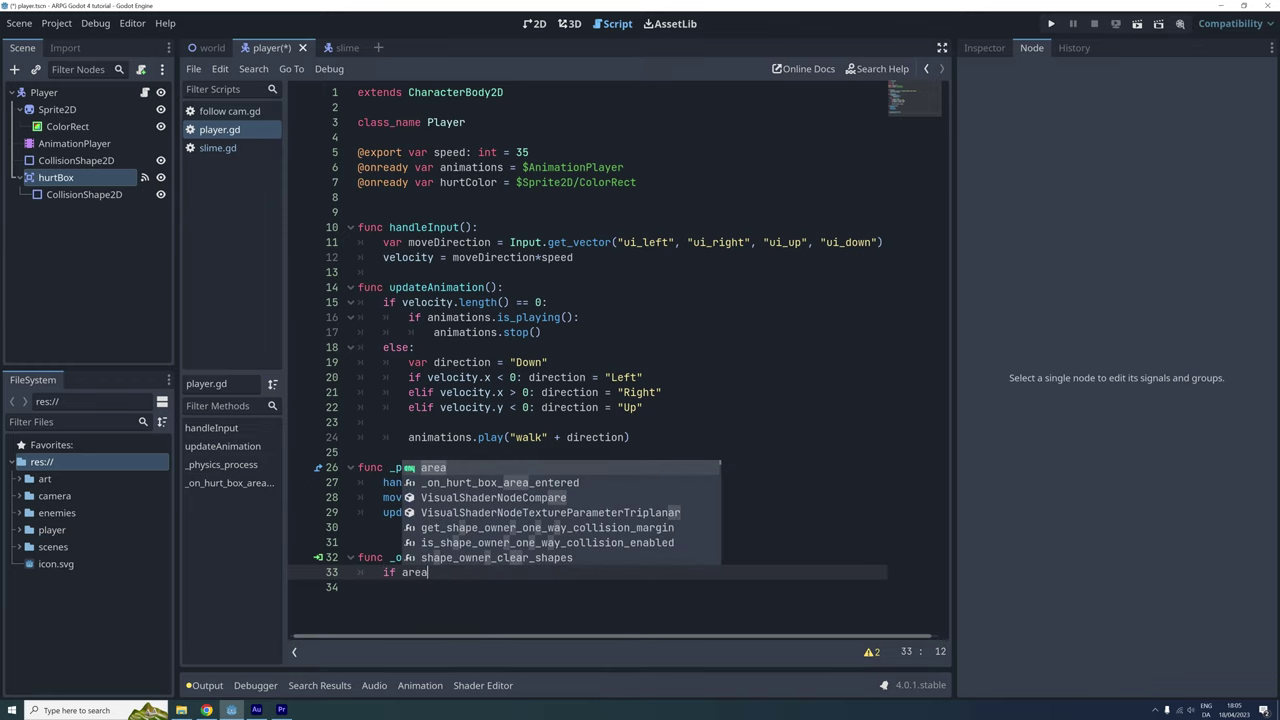
text(.name ==)
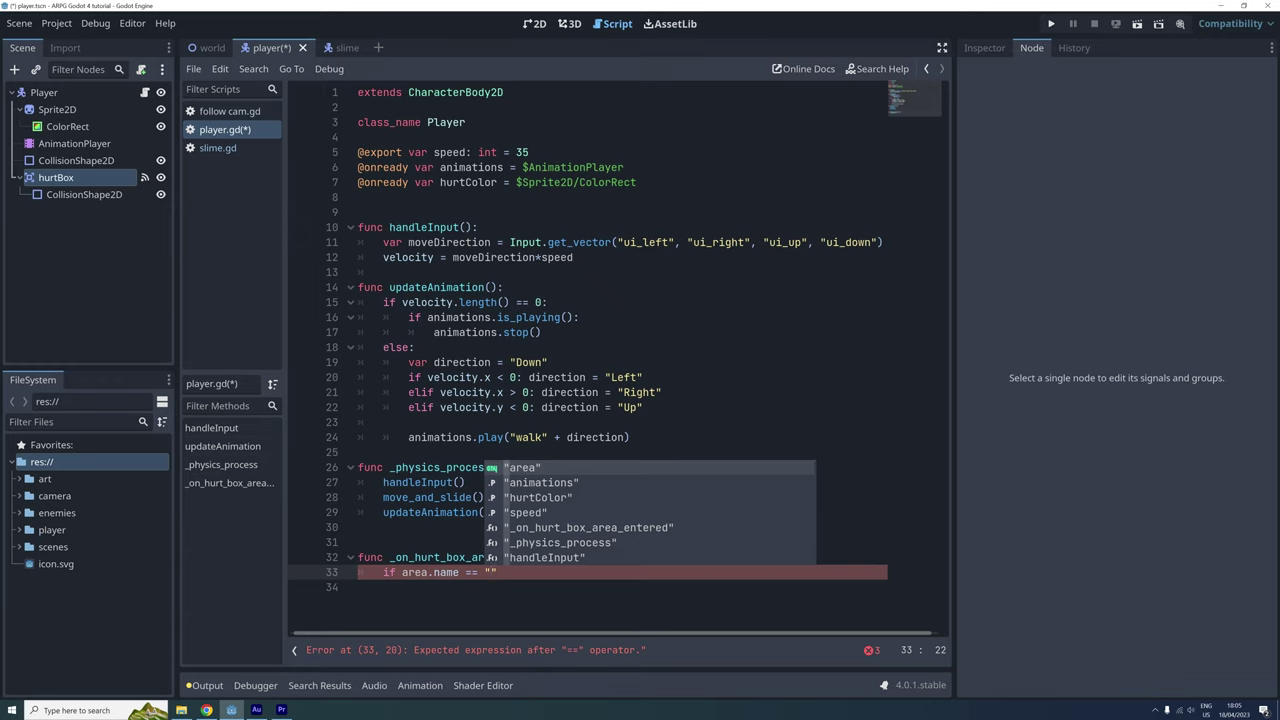
text(hitBox)
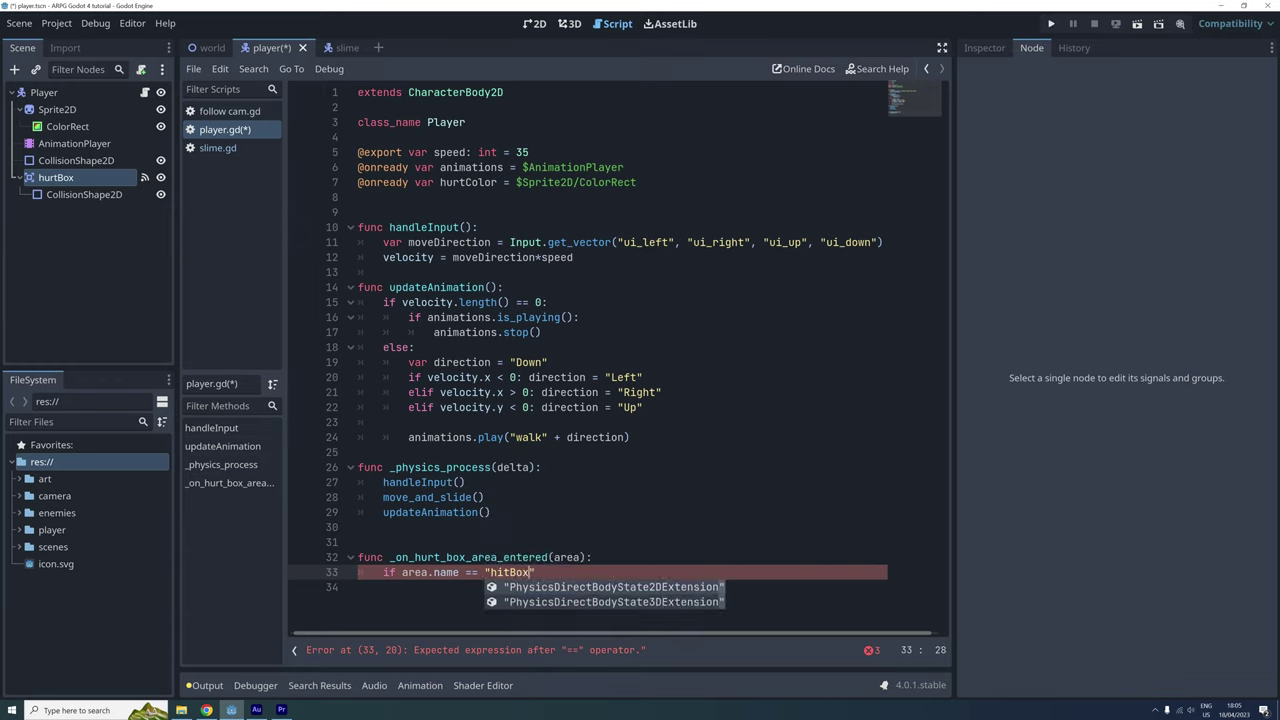
key(Right)
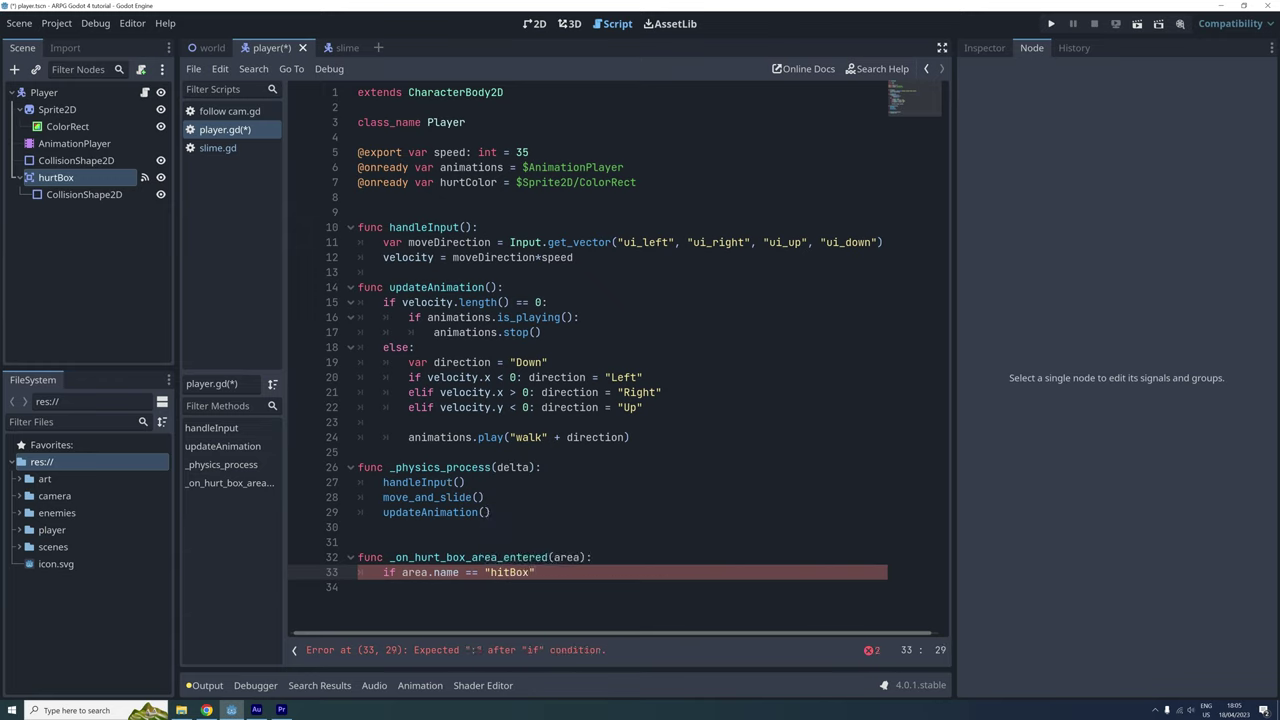
text(:)
key(Return)
key(ctrl+s)
Step: Inside the hitBox condition, add print_debug(area.get_parent().name) to output the name of the touching enemy
text(print_debu)
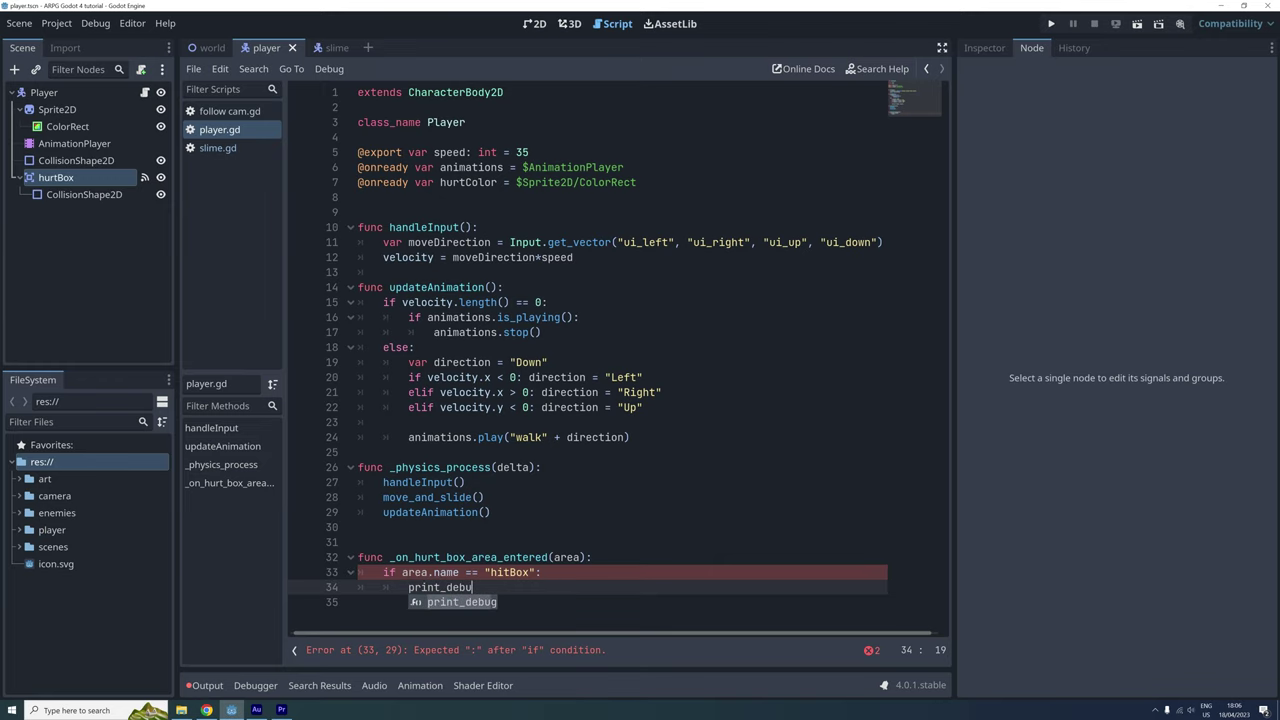
text(g(area.get_parent)
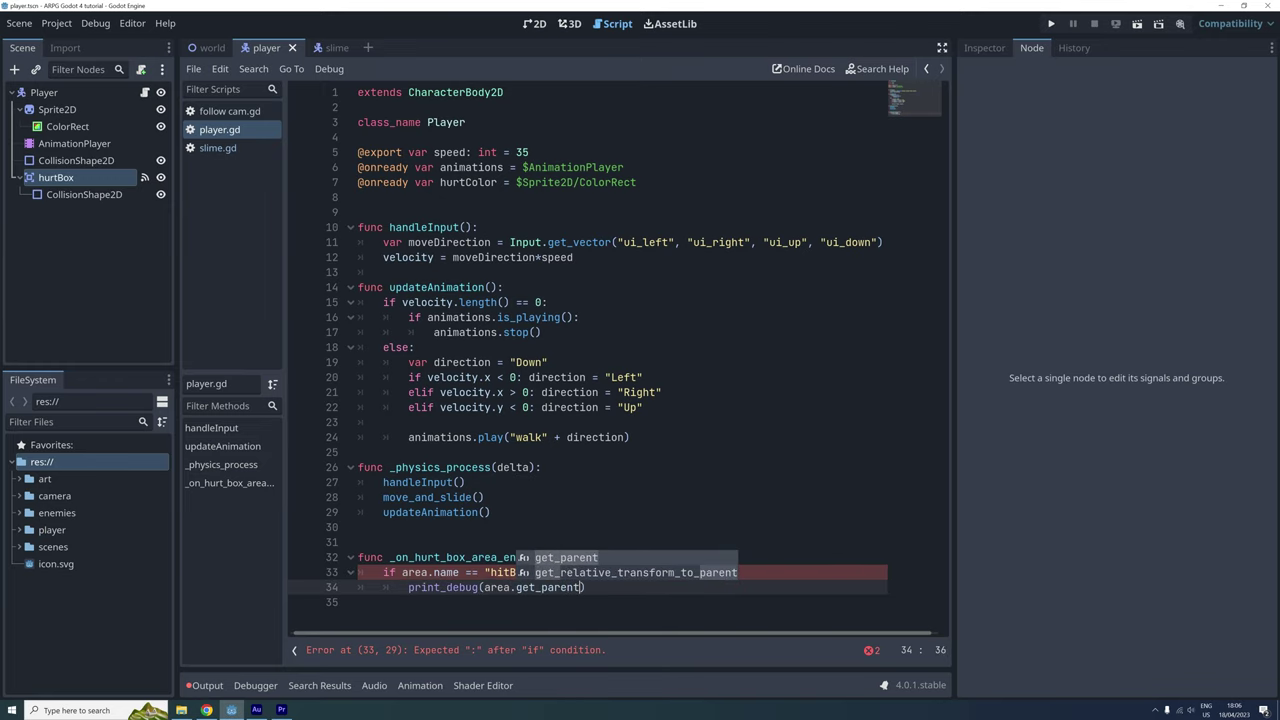
key(Return)
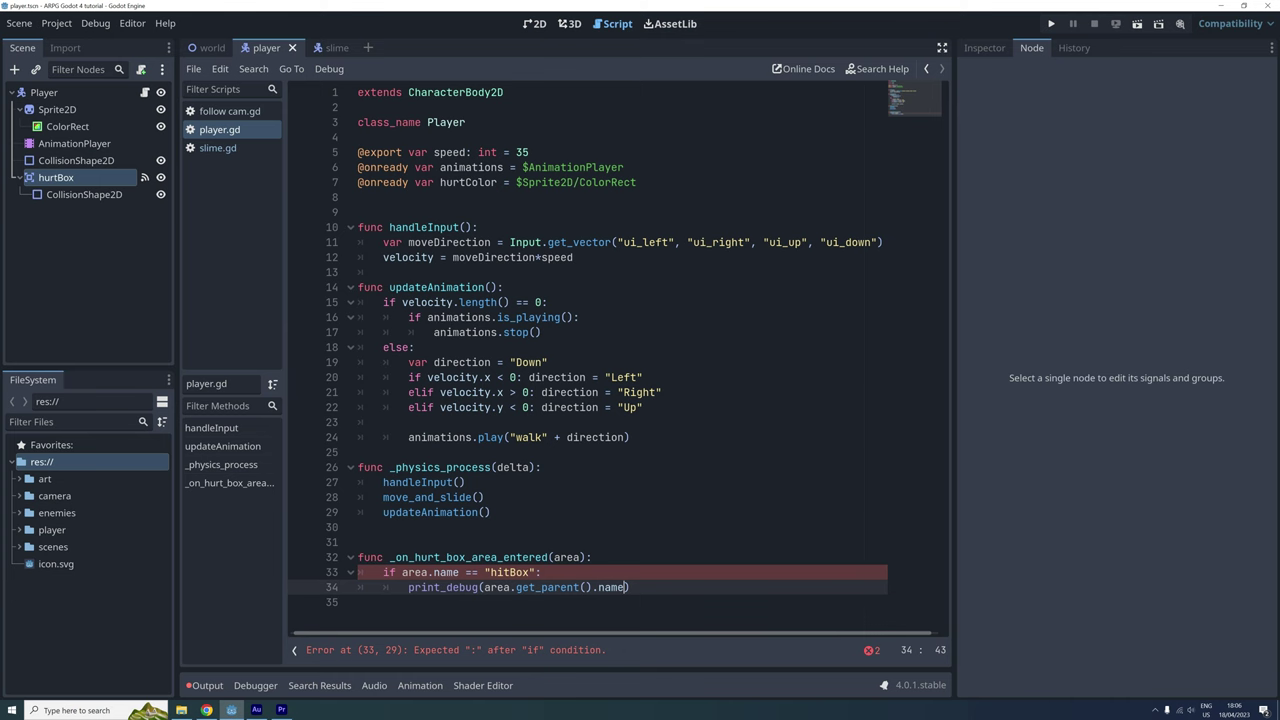
Step: Run the game and walk the player through the two upper slimes to test the hit detection's debug output
key(F5)
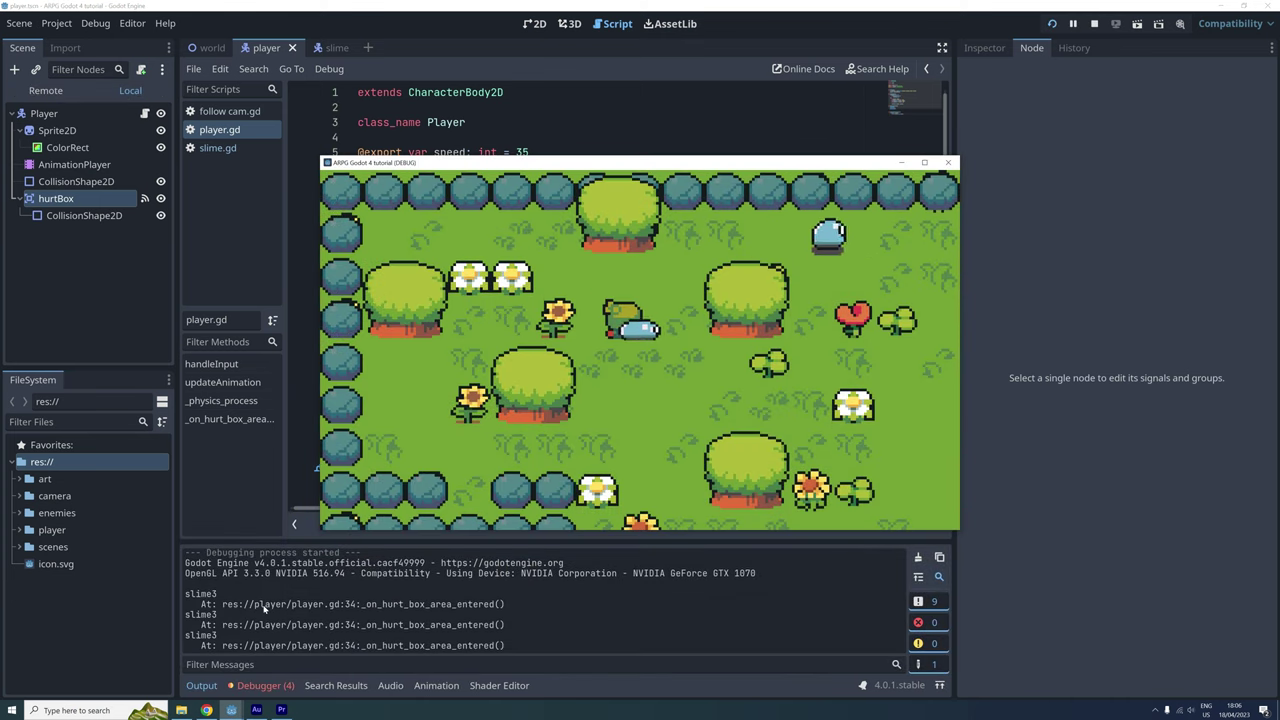
key(Up)
key(Right)
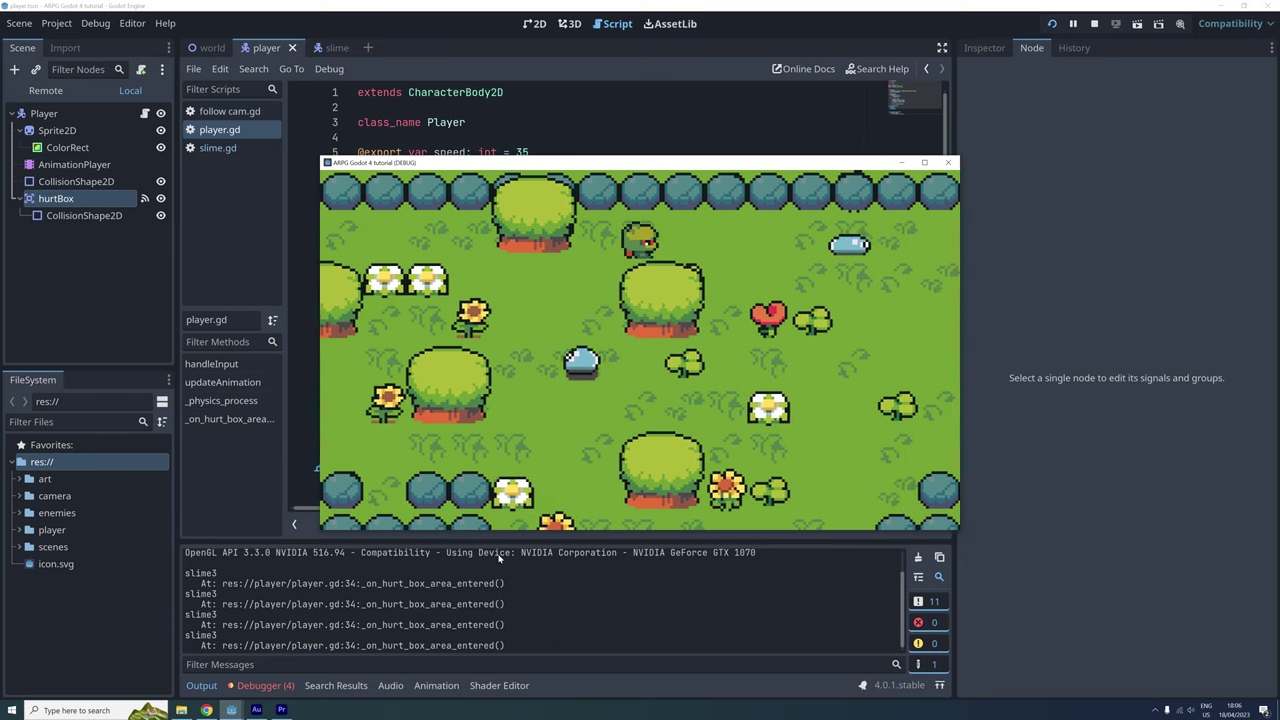
key(Right)
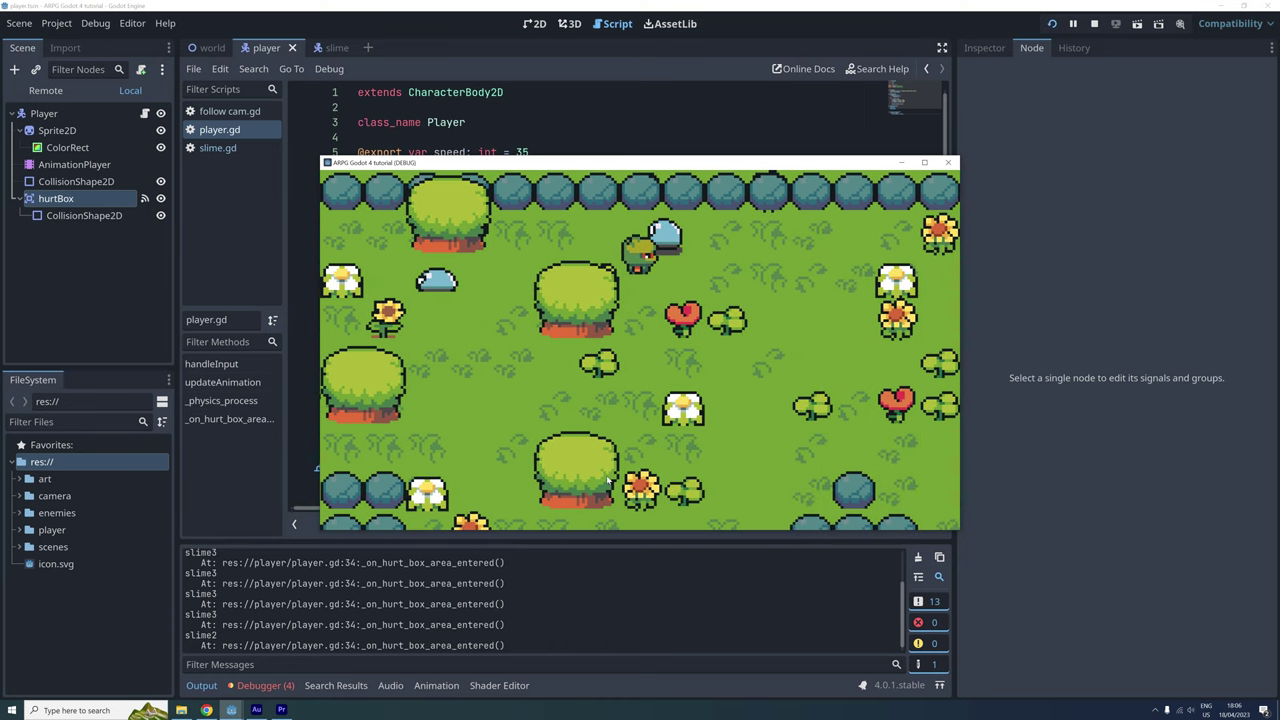
key(Right)
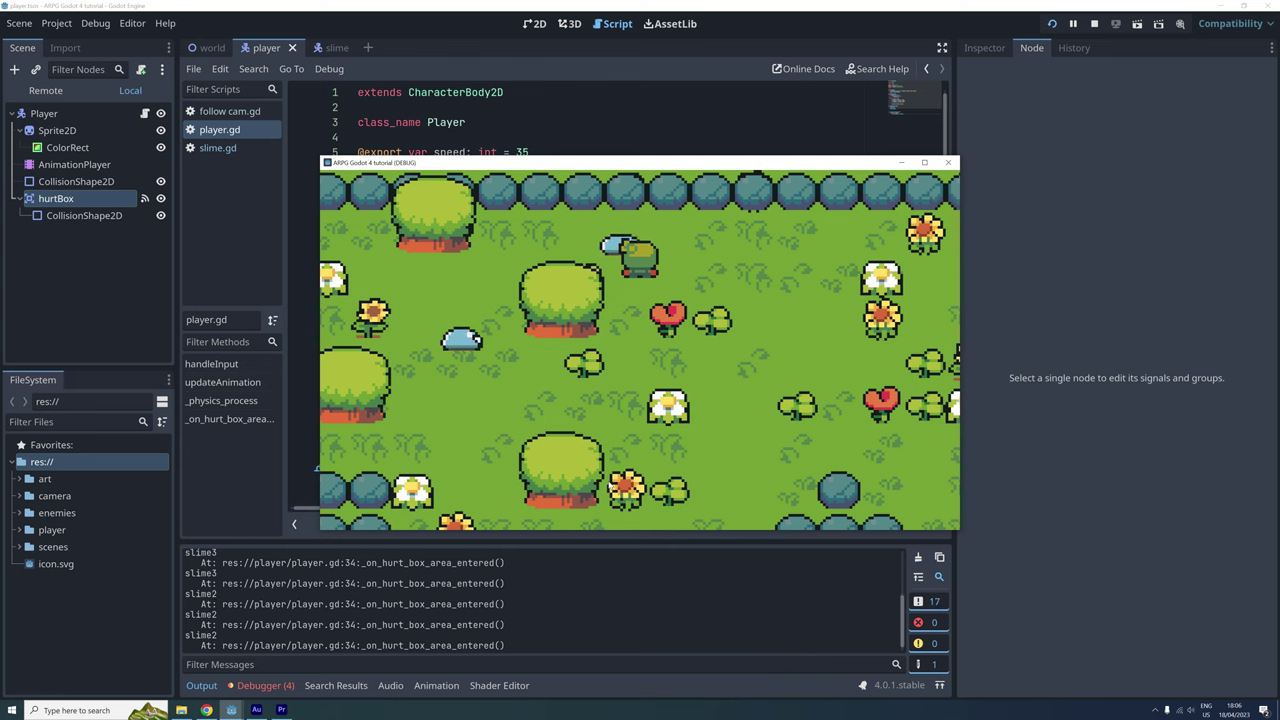
key(Left)
key(Down)
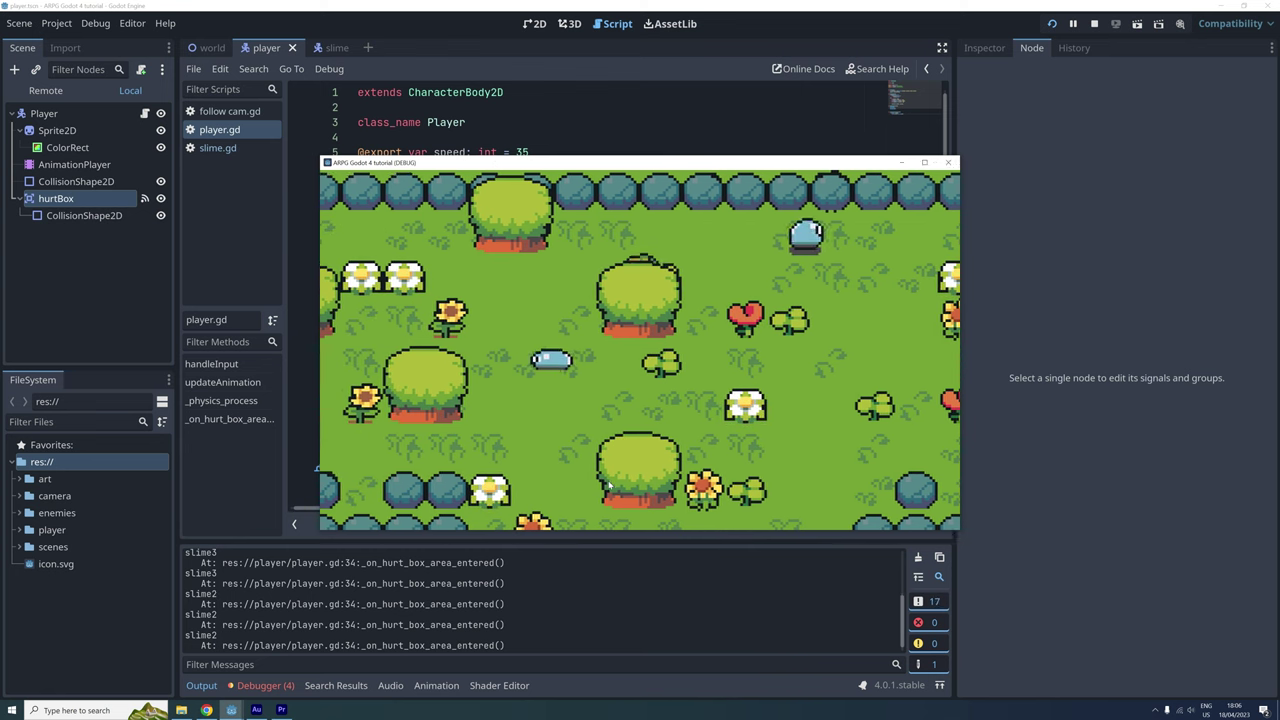
key(Left)
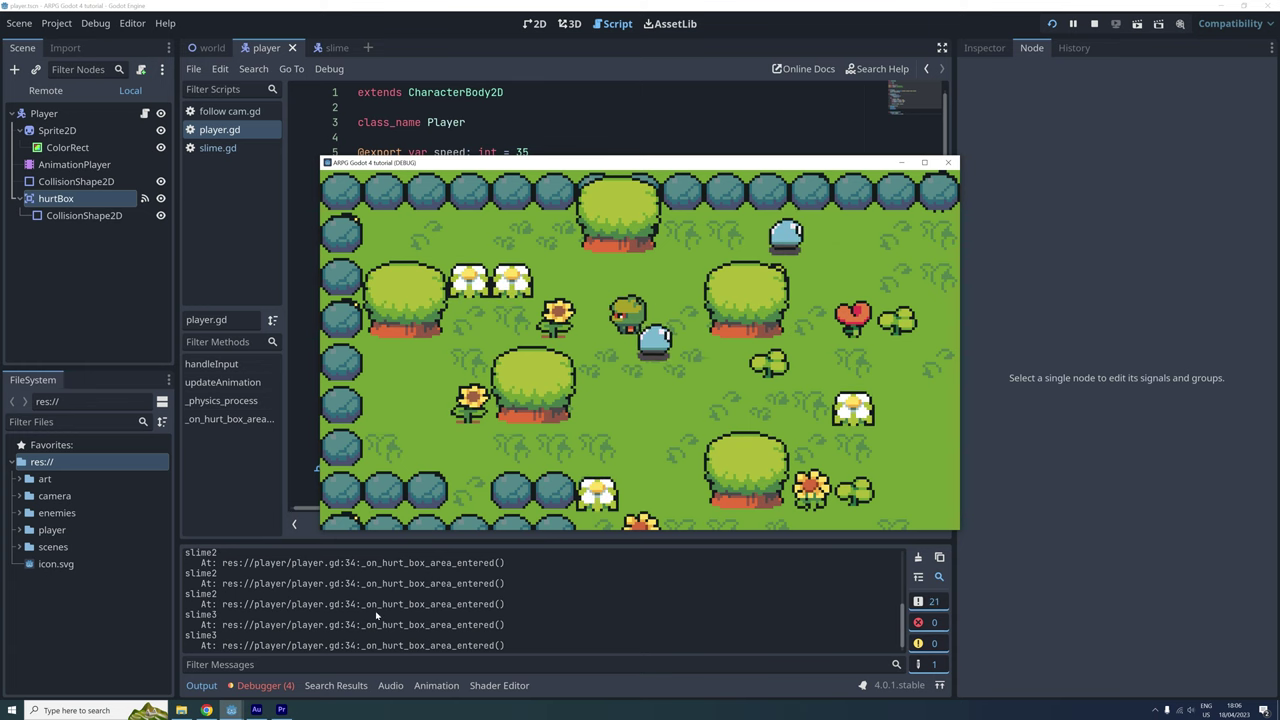
Step: Walk the player down through the lower slime and back up, checking the debug output for its contacts
key(Down)
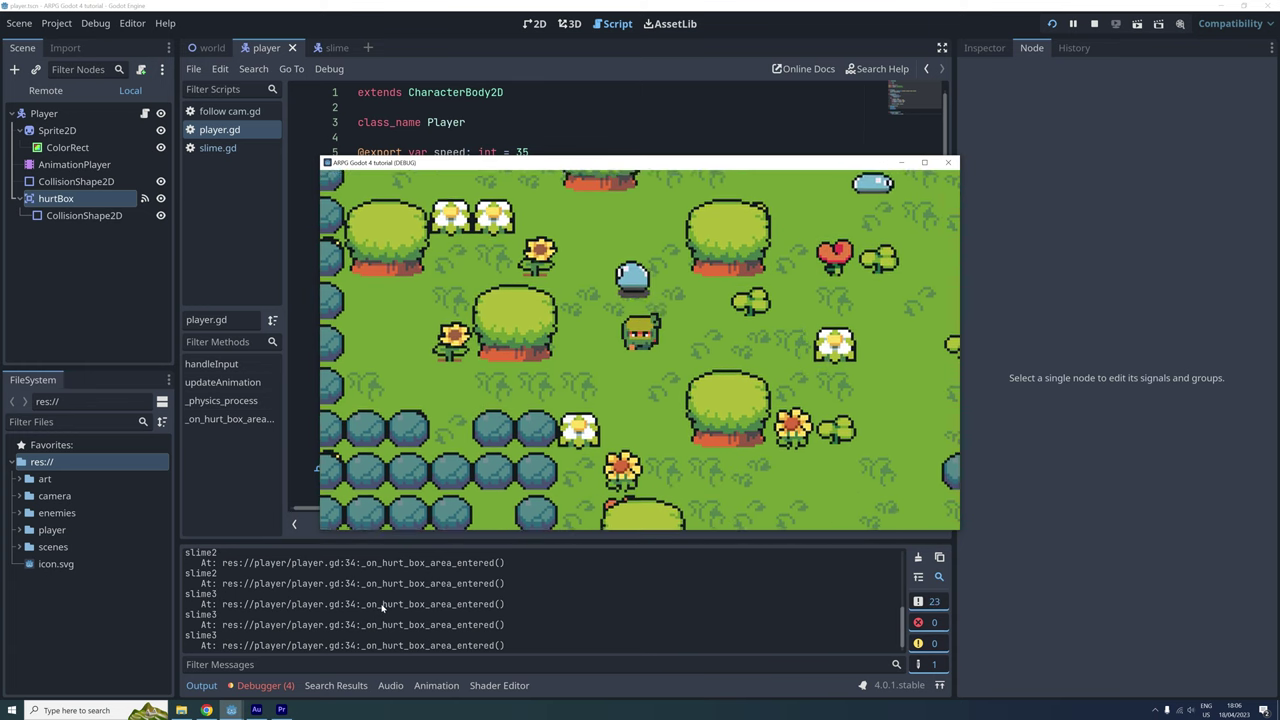
key(Right)
key(Down)
key(Right)
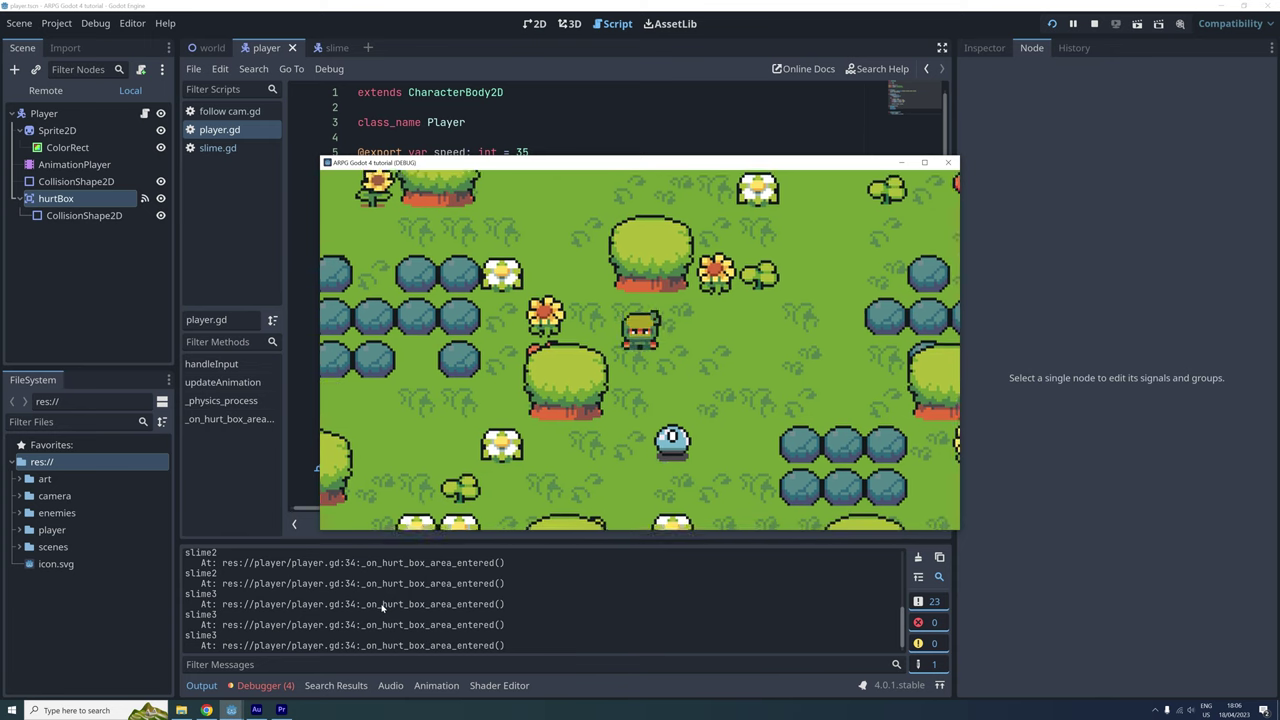
key(Down)
key(Right)
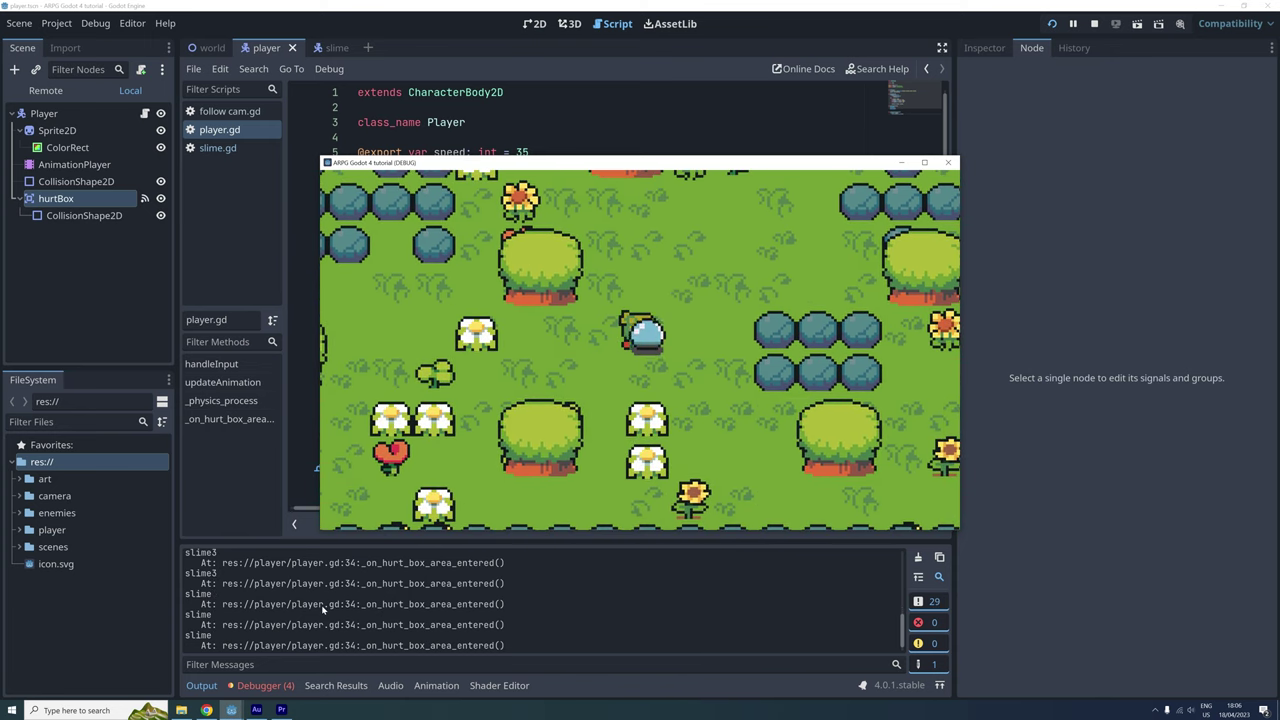
key(Up)
key(Left)
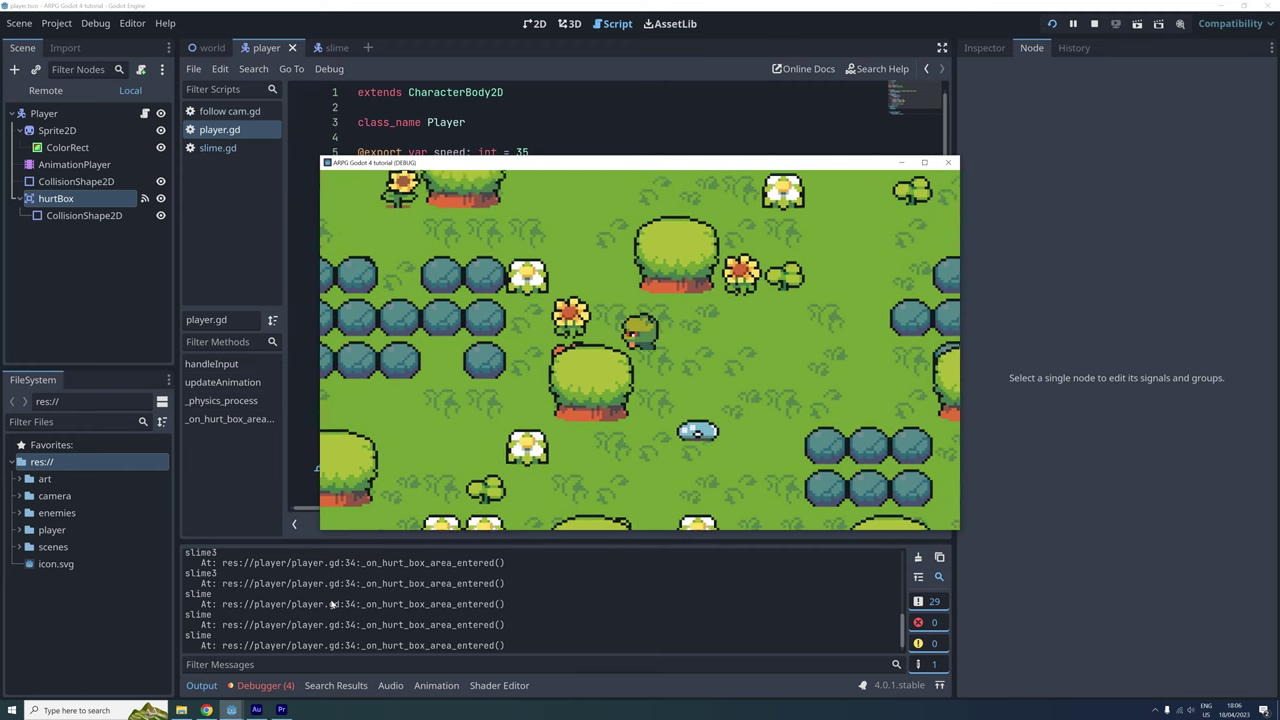
key(Up)
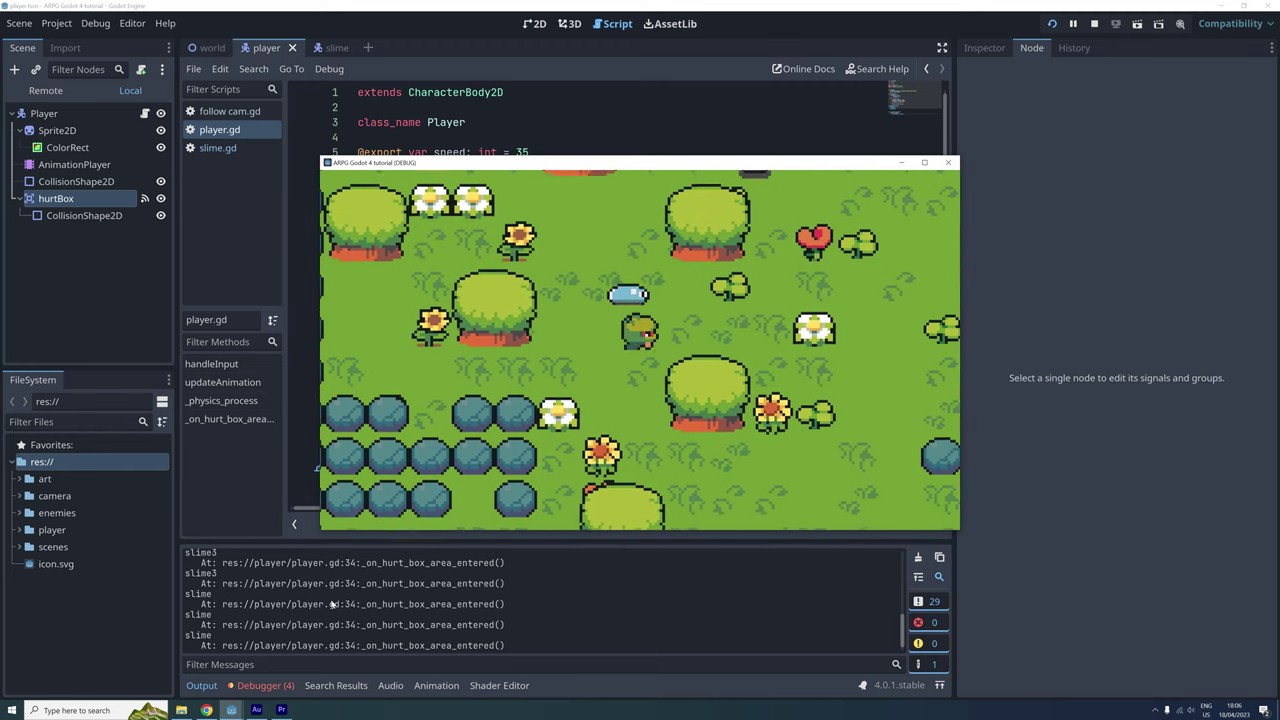